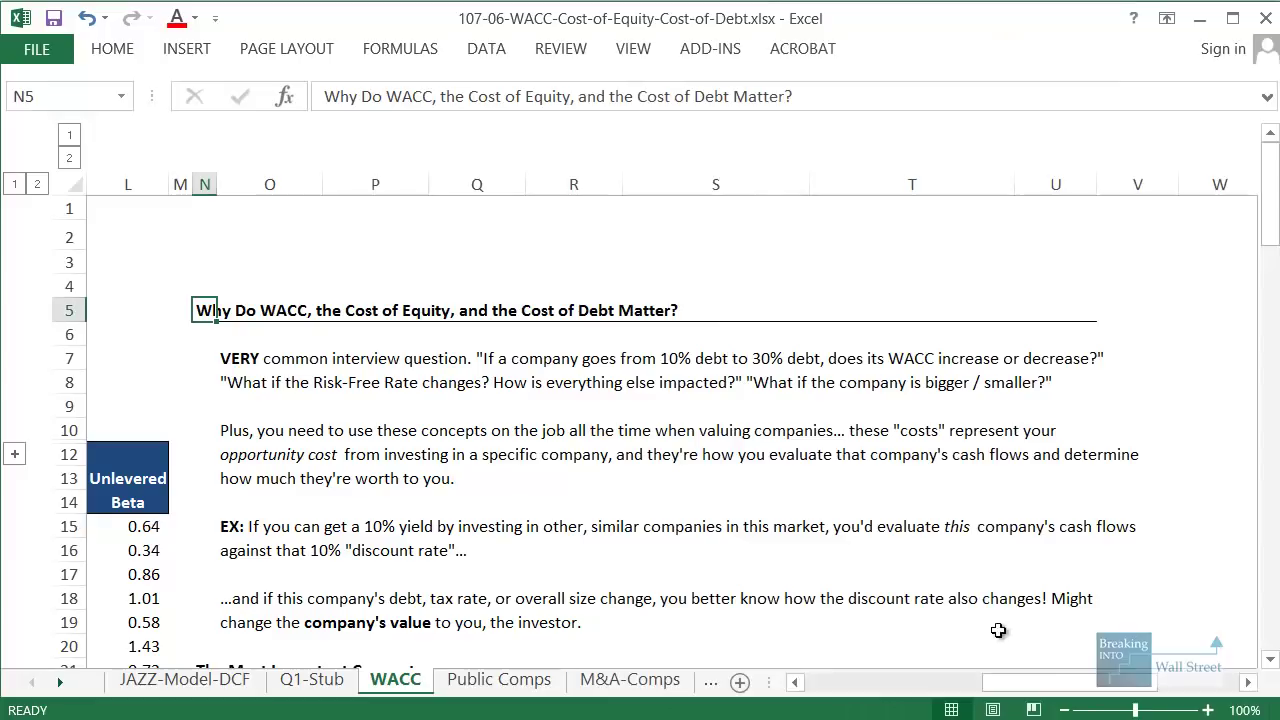
# Bring the Discount Rate assumptions into view and temporarily box the WACC title and the Pre-Tax Cost of Debt row.
pyautogui.moveTo(988, 688); pyautogui.dragTo(797, 710)
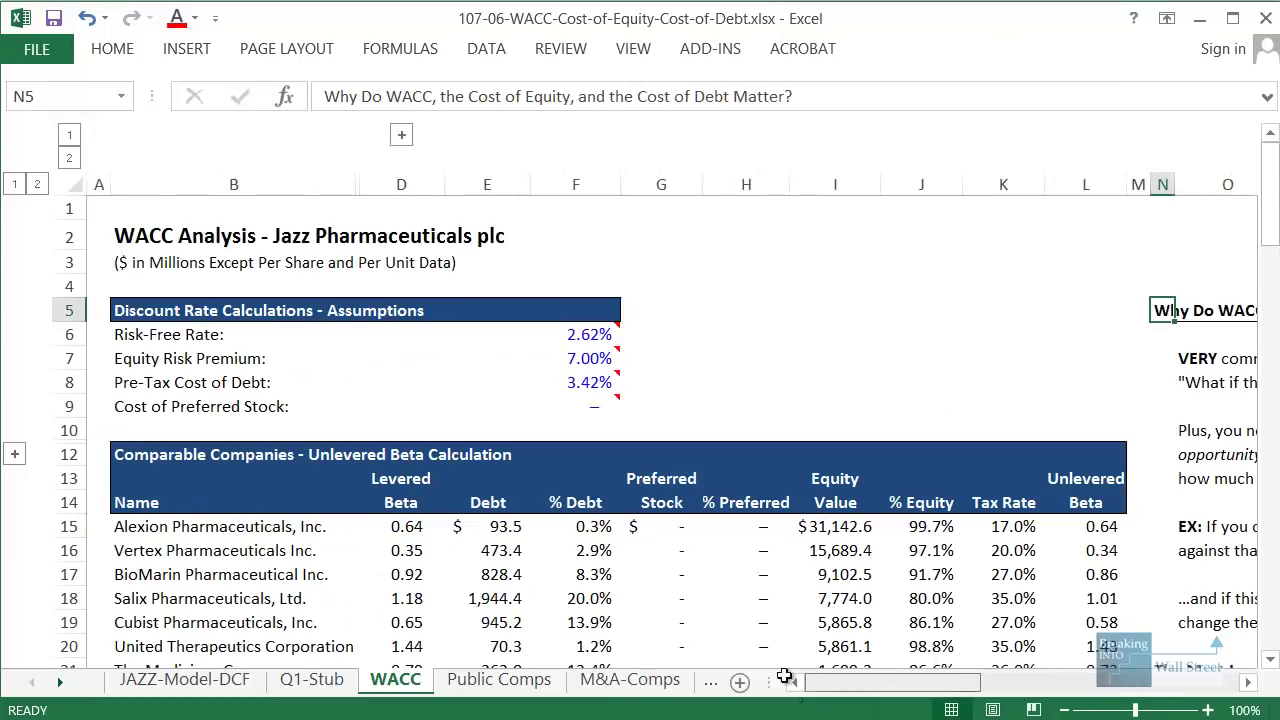
pyautogui.click(716, 431)
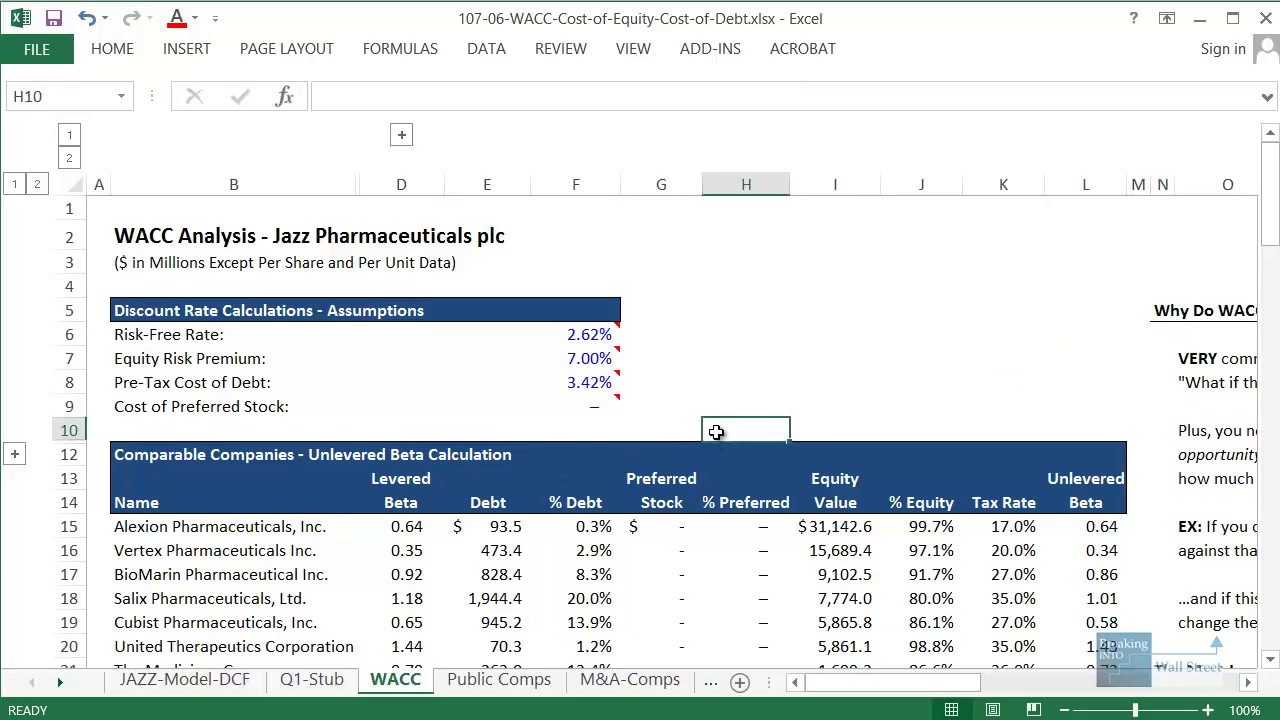
pyautogui.moveTo(110, 215); pyautogui.dragTo(182, 254)
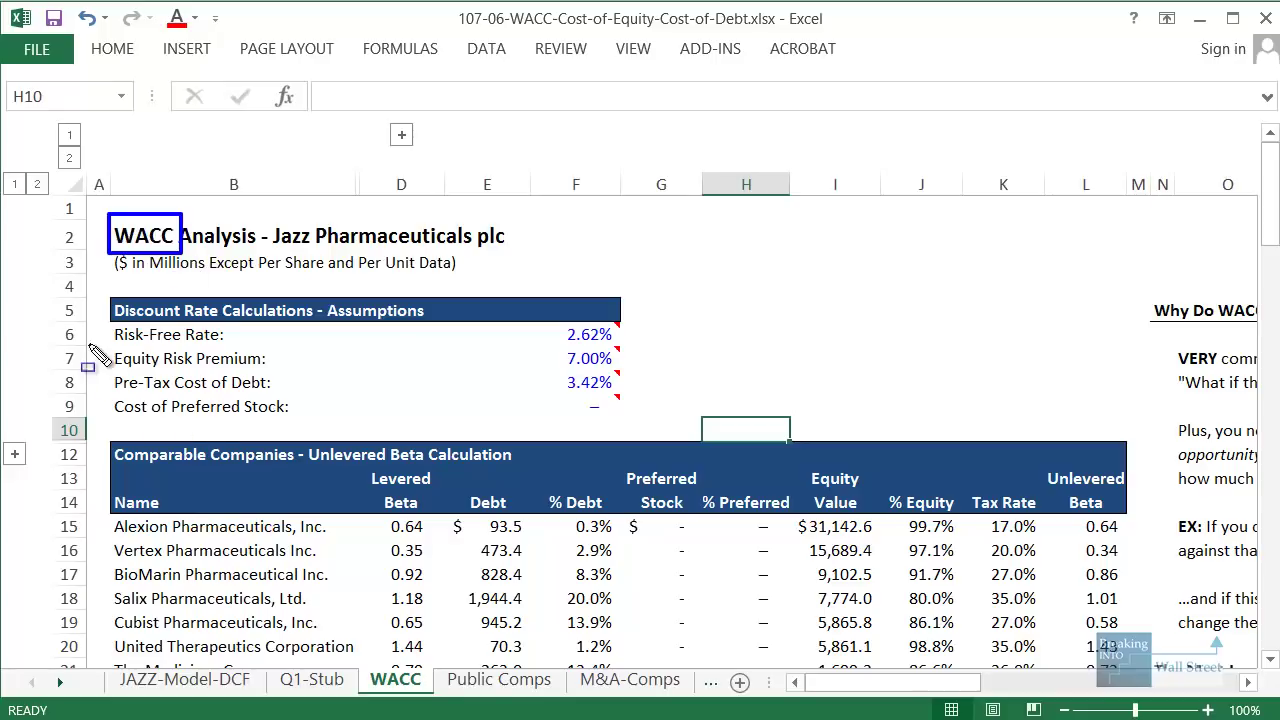
pyautogui.moveTo(114, 370)
pyautogui.mouseDown()
pyautogui.moveTo(522, 370)
pyautogui.moveTo(622, 396)
pyautogui.mouseUp()
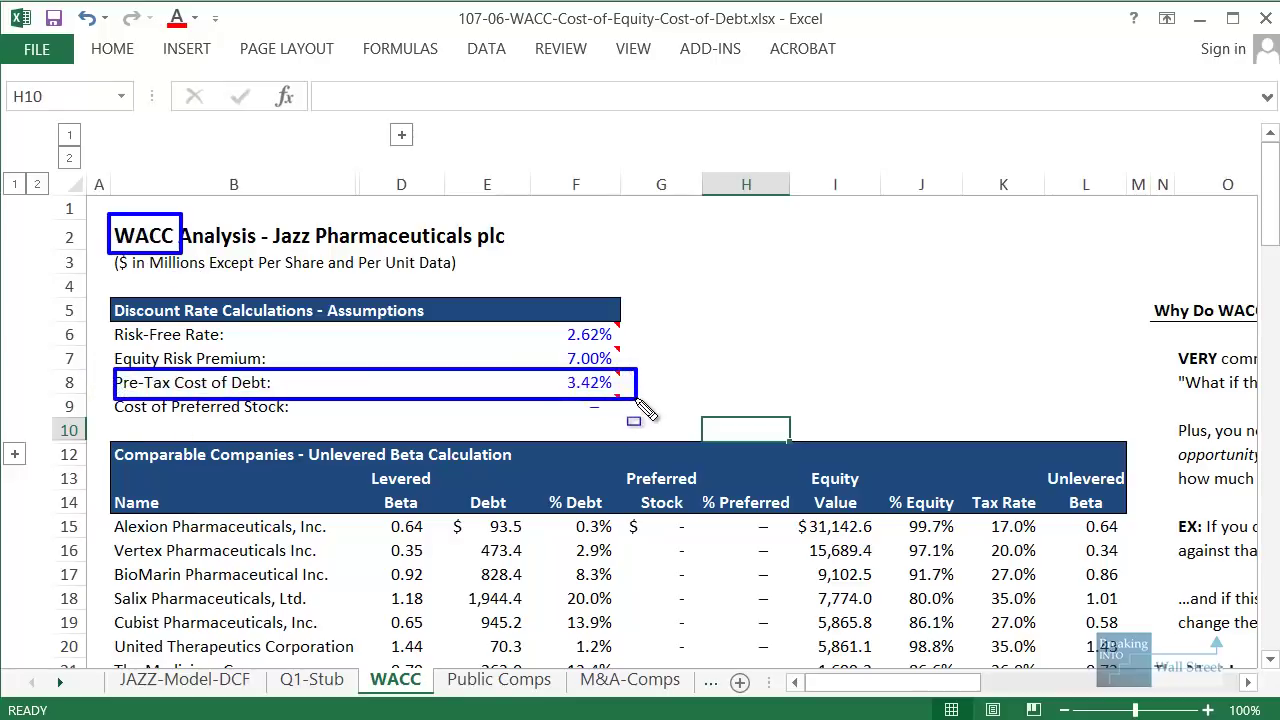
pyautogui.press('Escape')
# Temporarily box the three Cost of Equity labels in rows 33 to 35 of the WACC sheet.
pyautogui.scroll(-5, 806, 378)
pyautogui.scroll(-2, 806, 378)
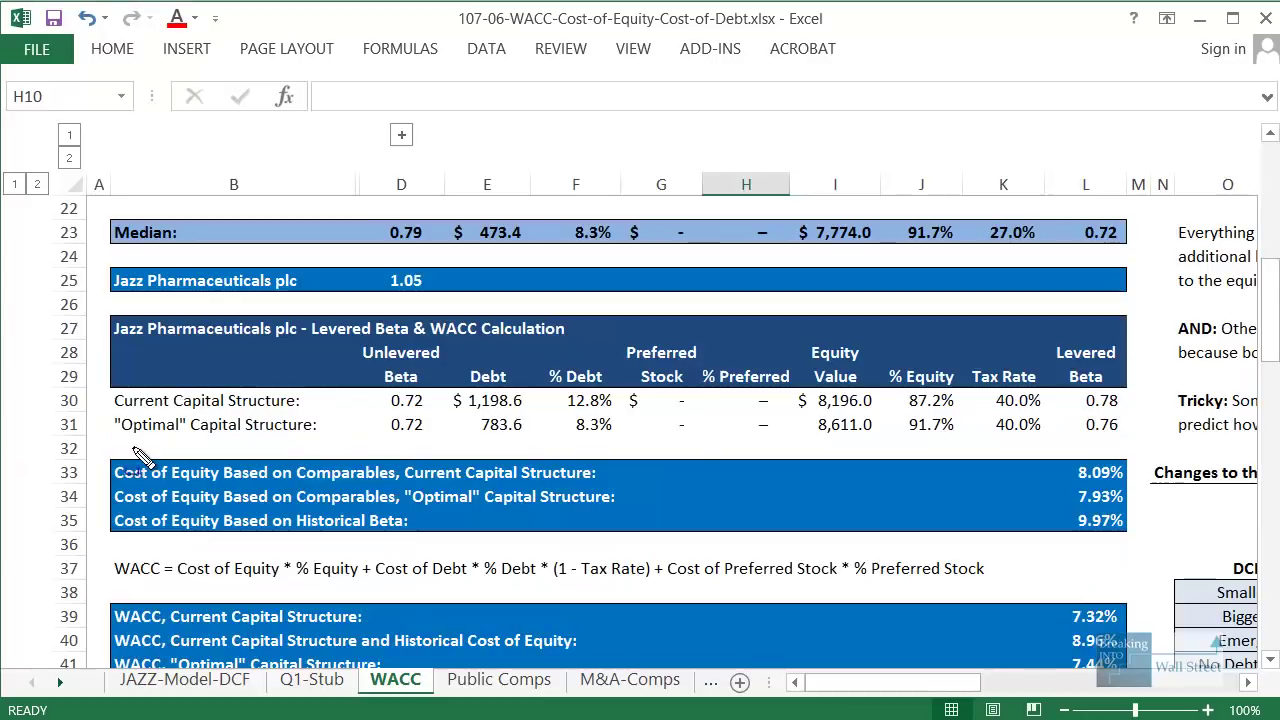
pyautogui.moveTo(106, 445); pyautogui.dragTo(700, 536)
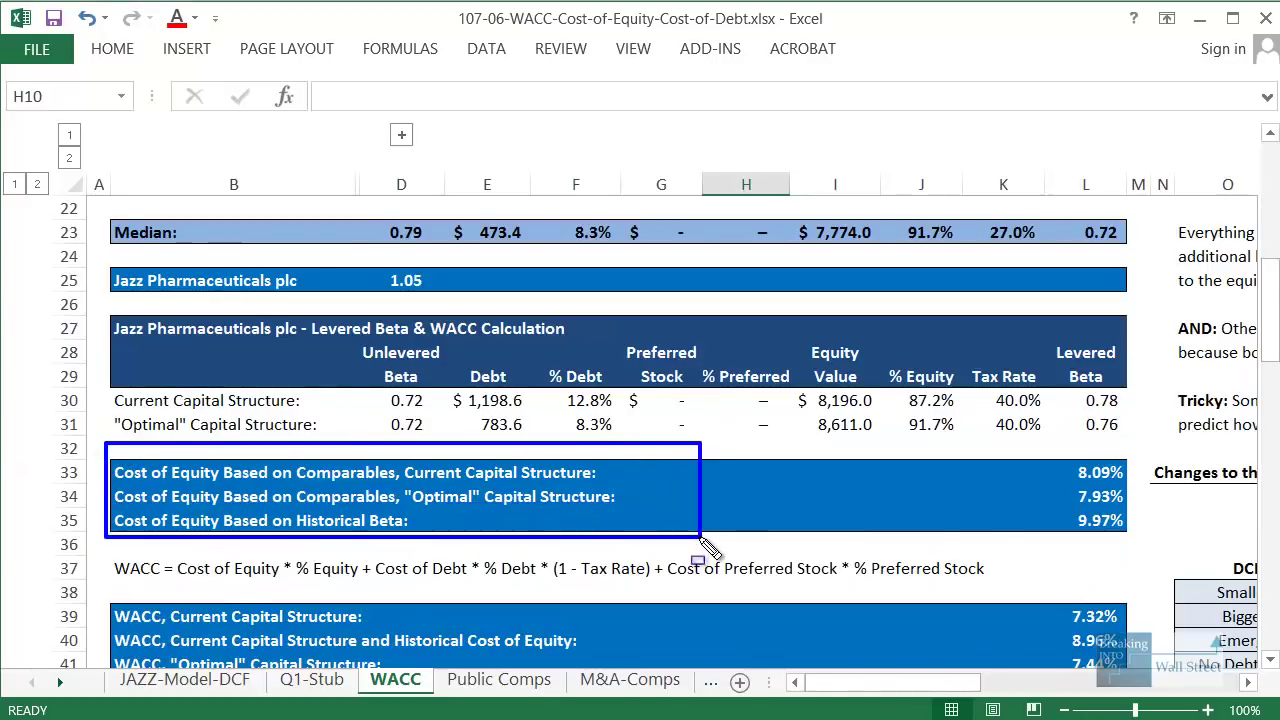
pyautogui.press('Escape')
pyautogui.scroll(7, 663, 471)
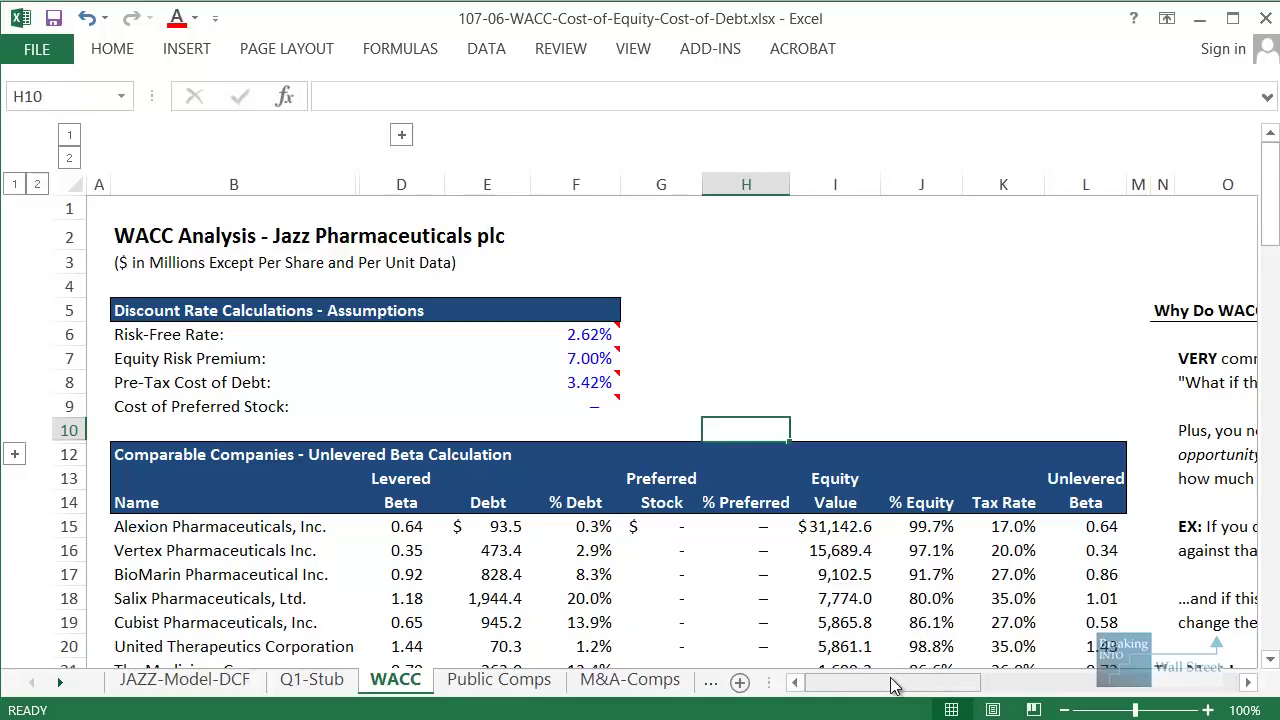
# Show the "Why Do WACC, the Cost of Equity, and the Cost of Debt Matter?" notes and temporarily box the interview questions in rows 7 and 8.
pyautogui.moveTo(893, 685); pyautogui.dragTo(1090, 680)
pyautogui.scroll(-1, 565, 405)
pyautogui.click(492, 416)
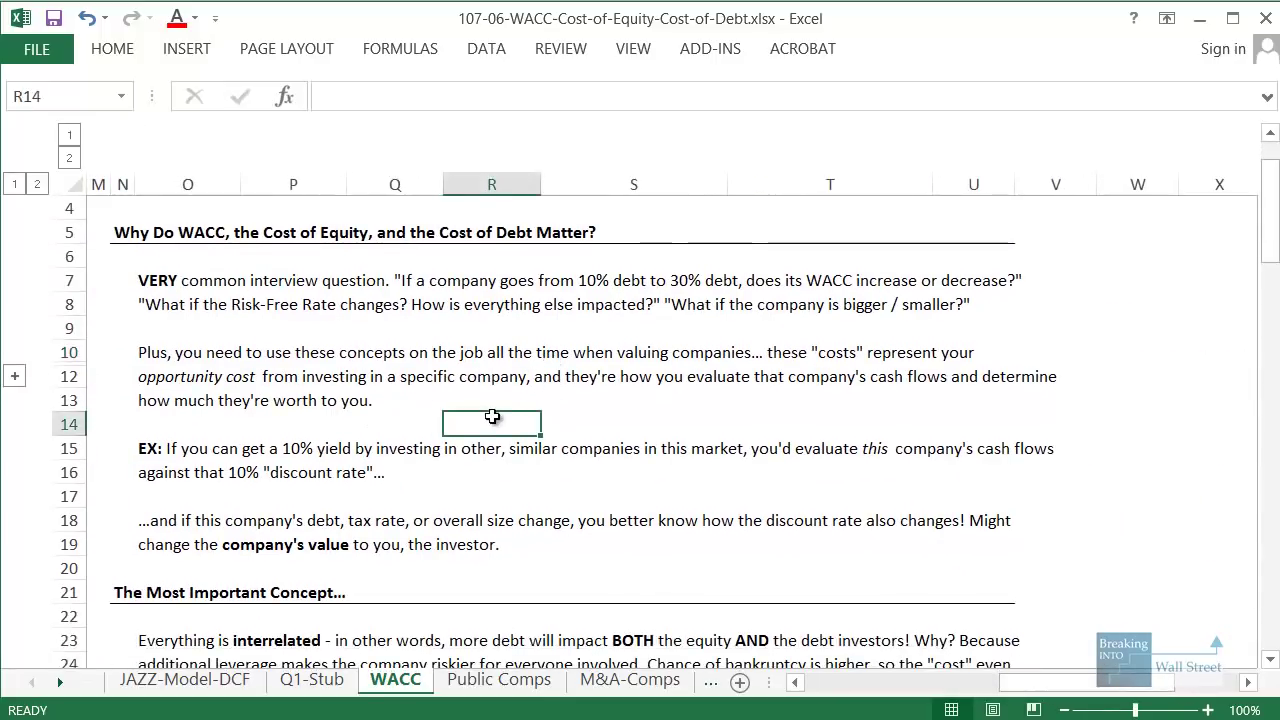
pyautogui.moveTo(390, 264)
pyautogui.mouseDown()
pyautogui.moveTo(1018, 328)
pyautogui.moveTo(1040, 290)
pyautogui.moveTo(1052, 302)
pyautogui.mouseUp()
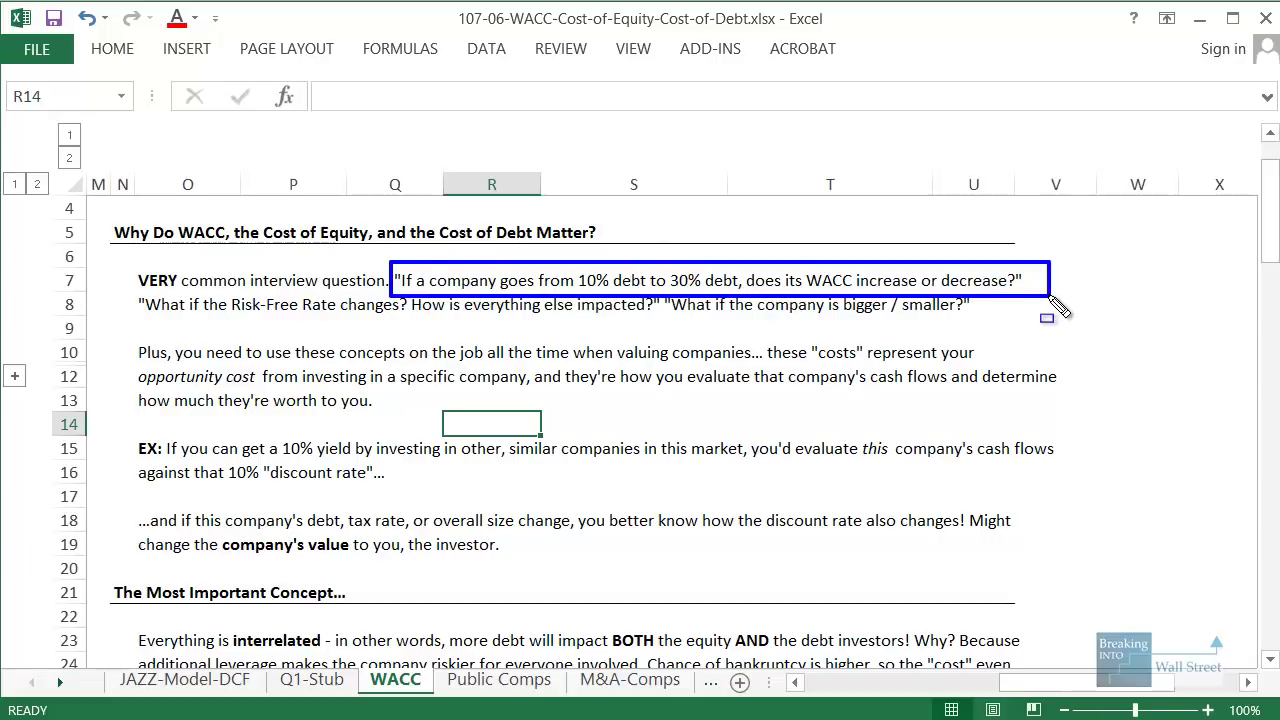
pyautogui.press('Escape')
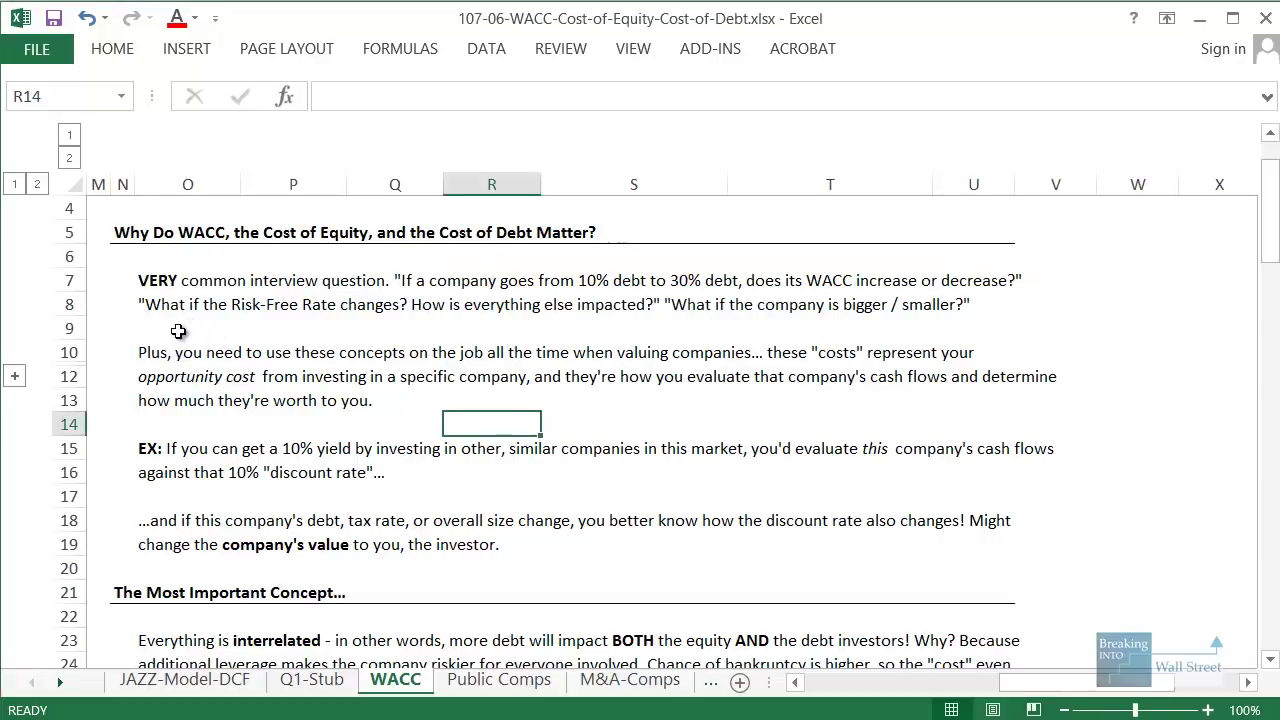
pyautogui.moveTo(131, 288)
pyautogui.mouseDown()
pyautogui.moveTo(330, 298)
pyautogui.moveTo(672, 345)
pyautogui.moveTo(988, 322)
pyautogui.mouseUp()
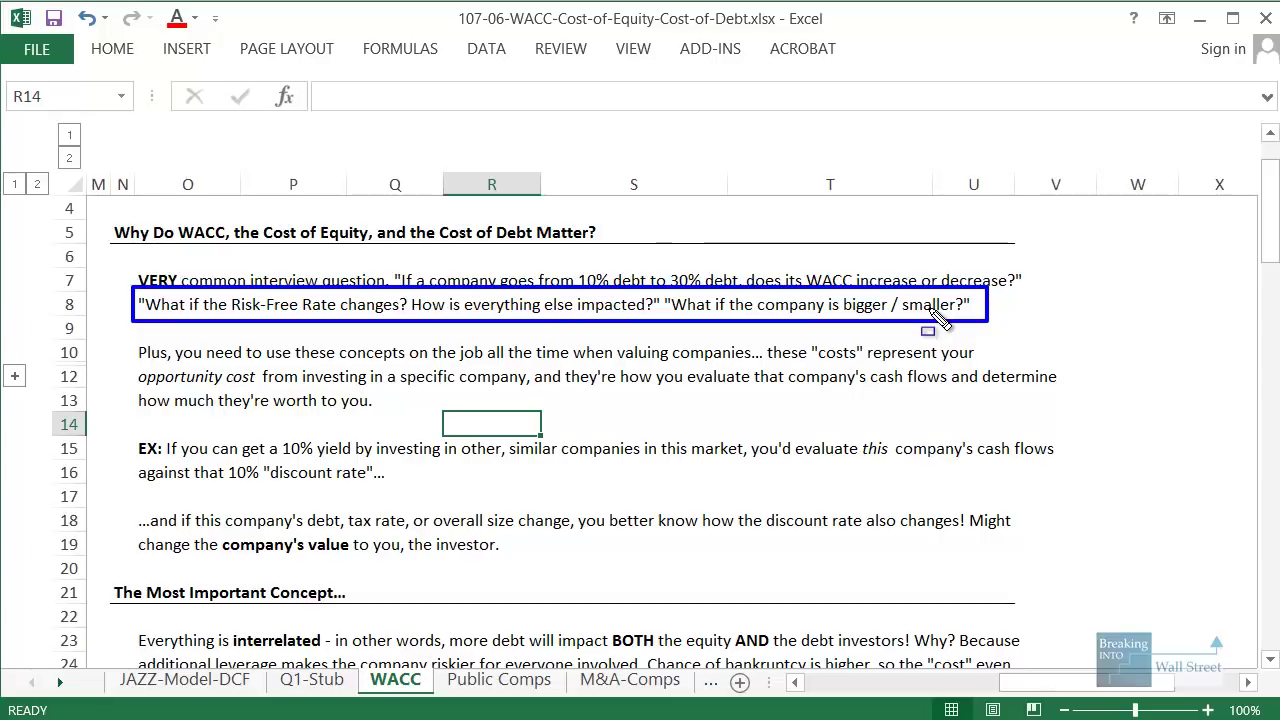
pyautogui.press('Escape')
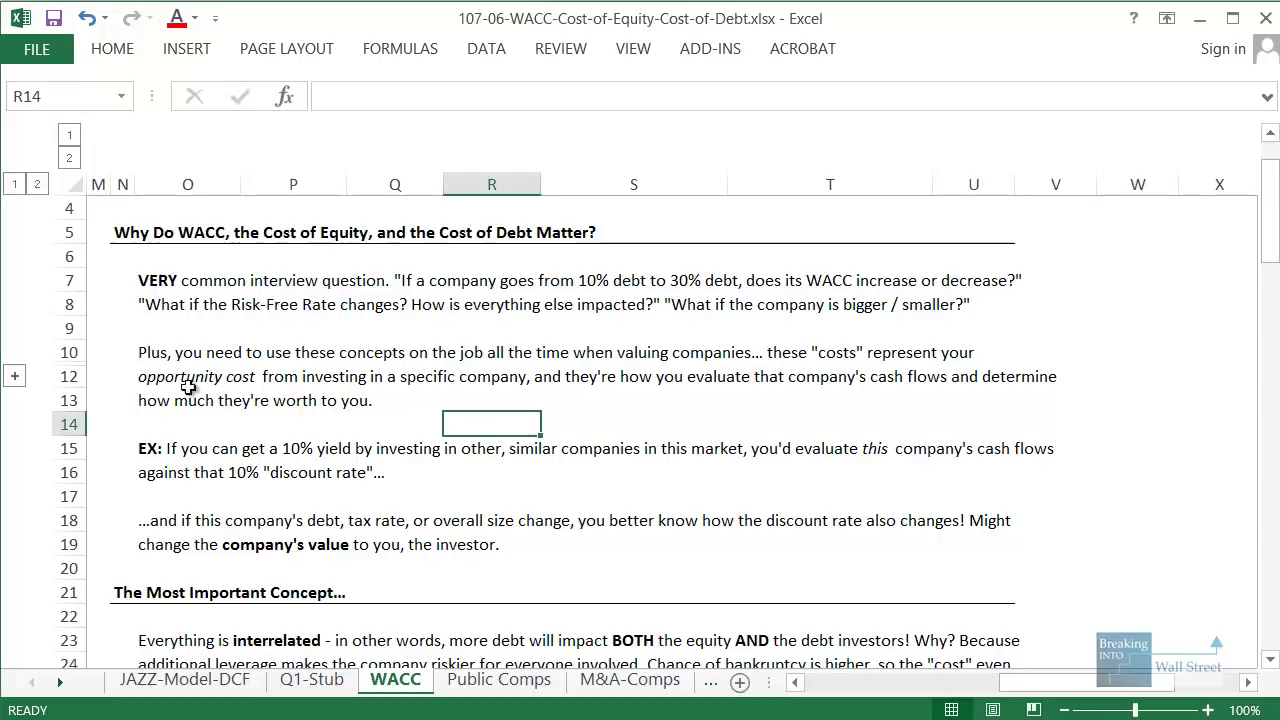
# Temporarily box the opportunity cost explanation in rows 12 and 13 of the notes.
pyautogui.scroll(-1, 188, 388)
pyautogui.moveTo(140, 282); pyautogui.dragTo(1046, 351)
pyautogui.click(940, 446)
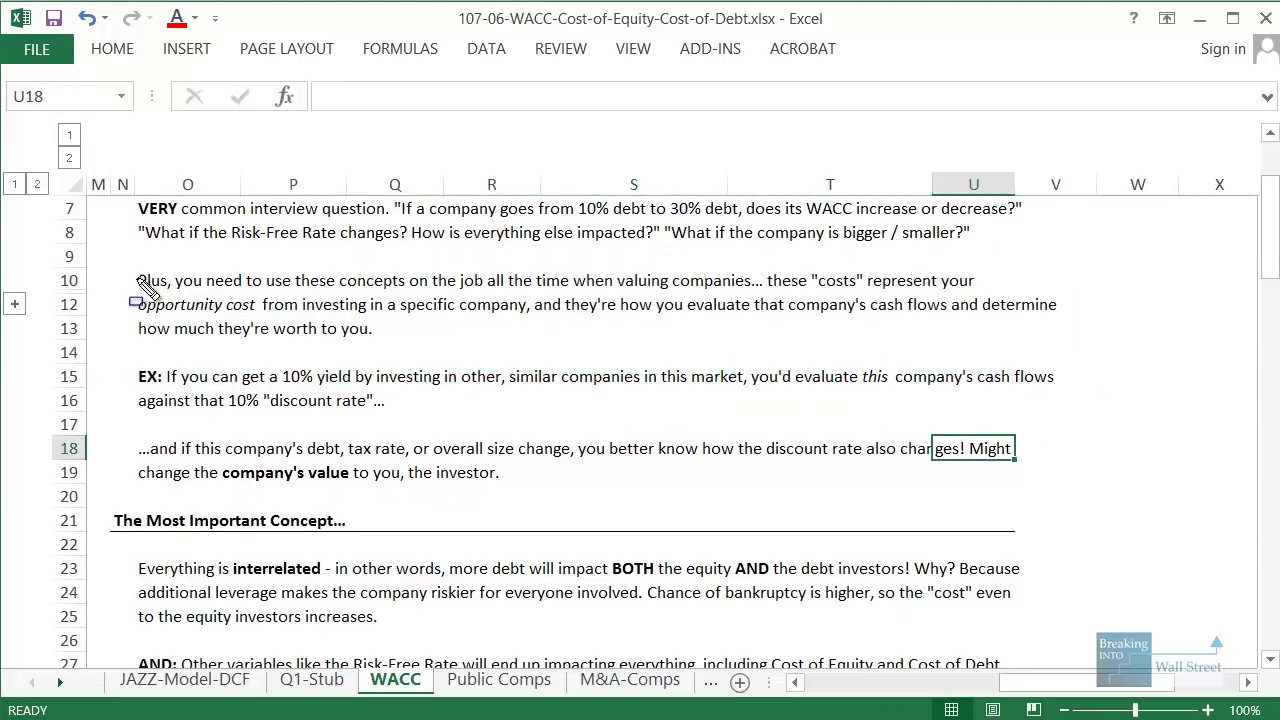
pyautogui.moveTo(140, 284)
pyautogui.mouseDown()
pyautogui.moveTo(330, 336)
pyautogui.moveTo(600, 366)
pyautogui.moveTo(1020, 386)
pyautogui.moveTo(1075, 352)
pyautogui.mouseUp()
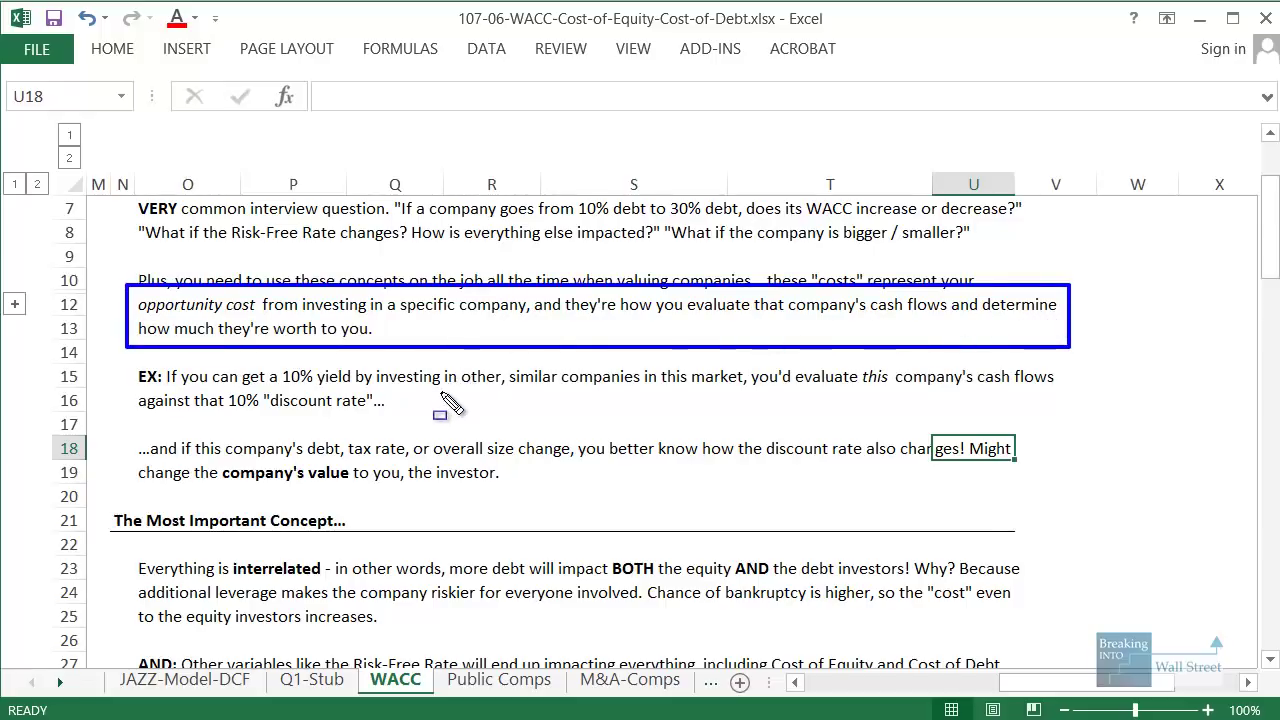
pyautogui.press('Escape')
# Temporarily box the 10% yield and discount rate example in rows 15 and 16.
pyautogui.scroll(-2, 435, 397)
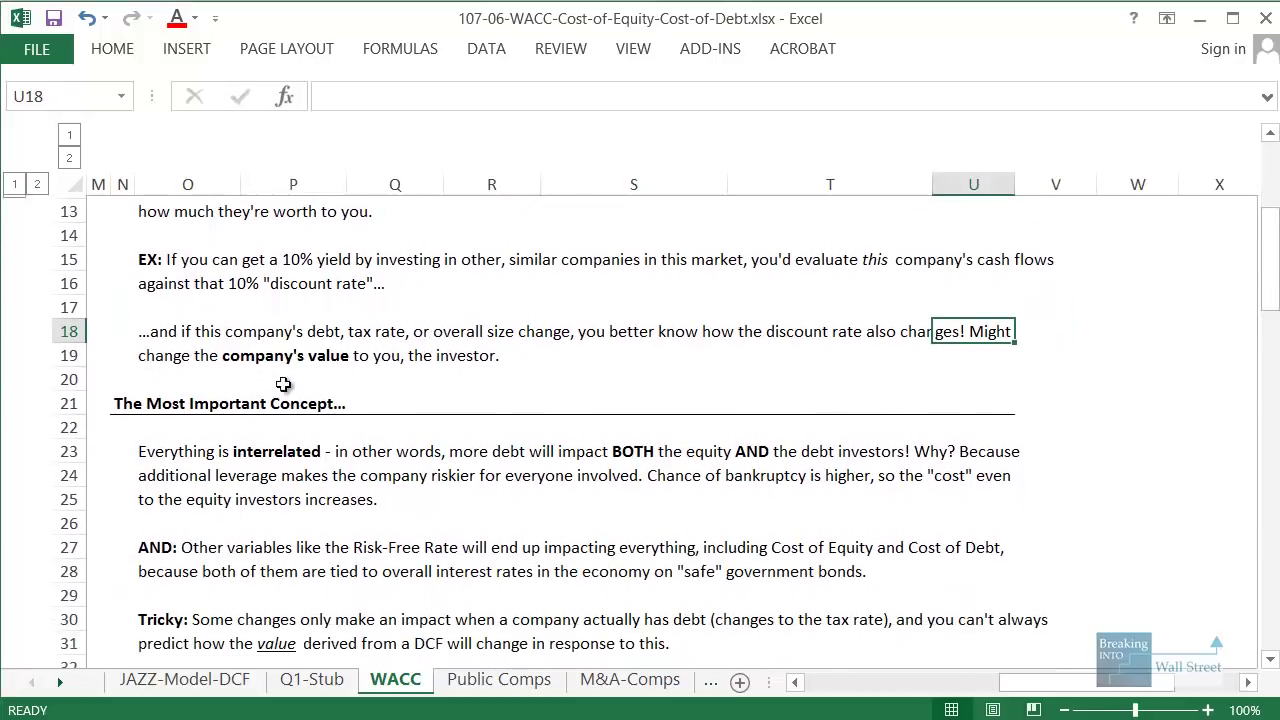
pyautogui.moveTo(126, 233)
pyautogui.mouseDown()
pyautogui.moveTo(423, 309)
pyautogui.moveTo(702, 304)
pyautogui.moveTo(740, 318)
pyautogui.moveTo(1015, 322)
pyautogui.moveTo(1070, 296)
pyautogui.mouseUp()
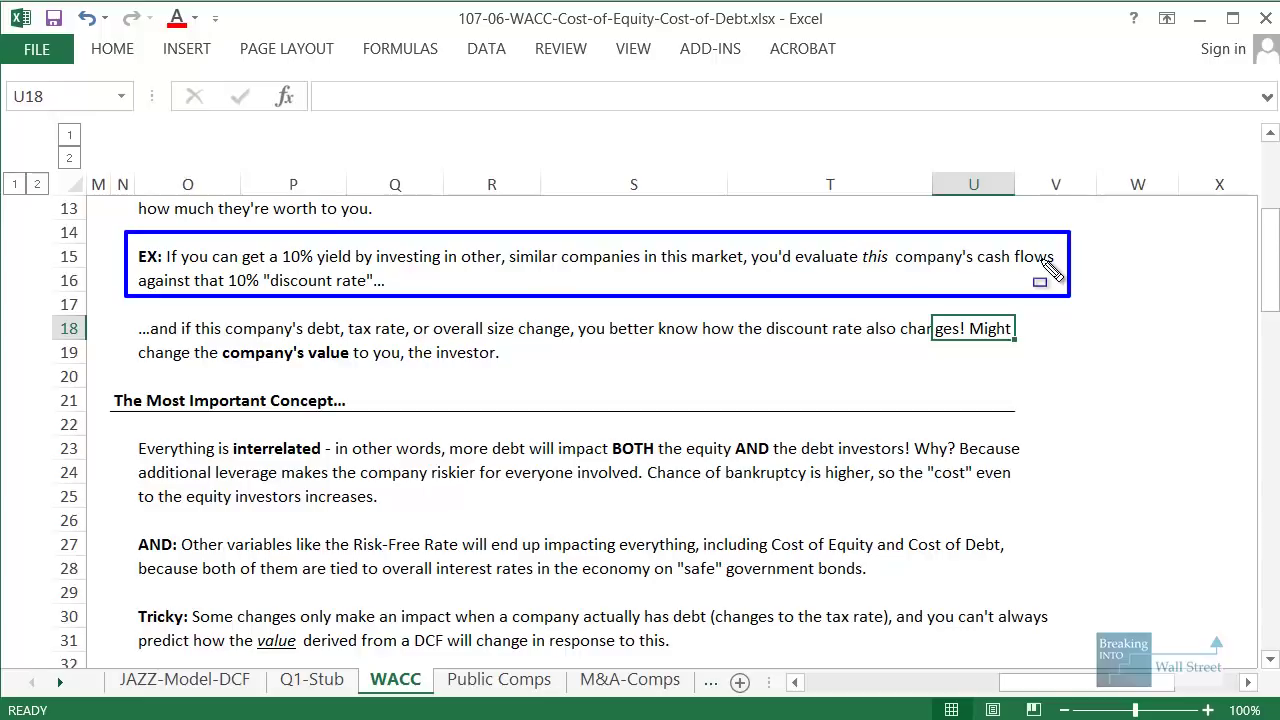
pyautogui.press('Escape')
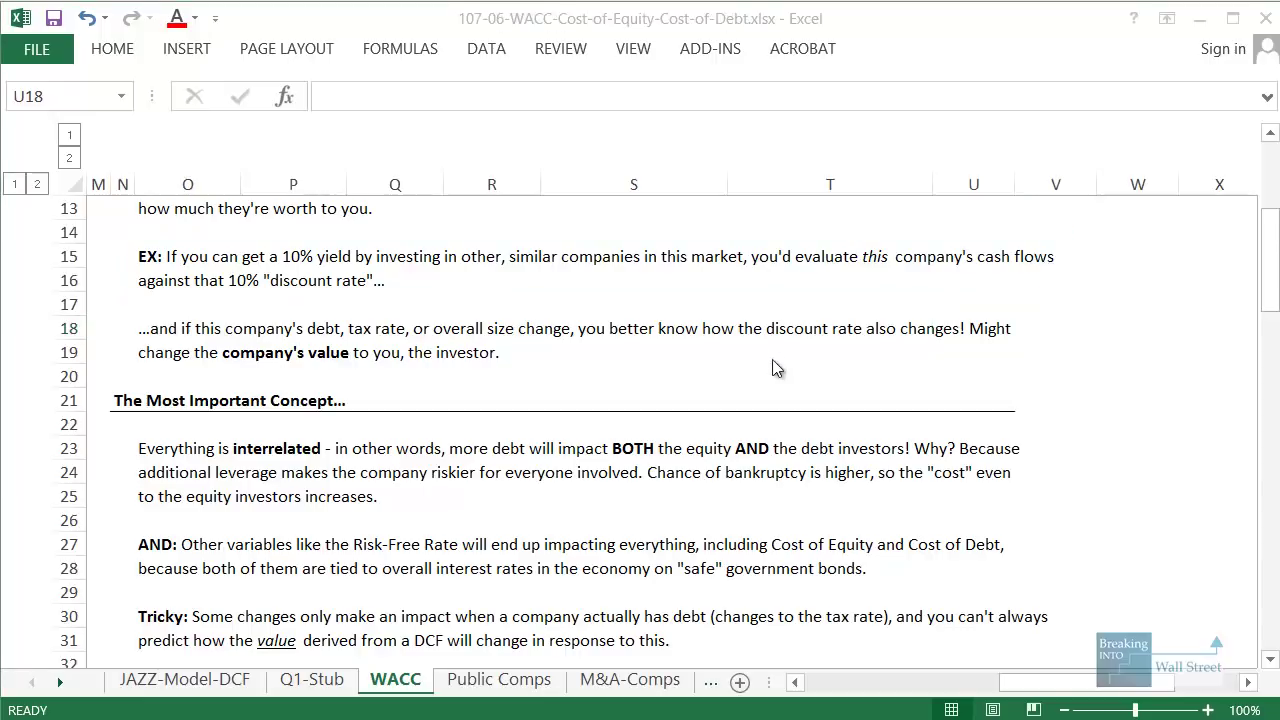
# Select all of row 18 to point out its discount rate note, and release the selection on cell Q21.
pyautogui.click(186, 358)
pyautogui.scroll(-1, 186, 358)
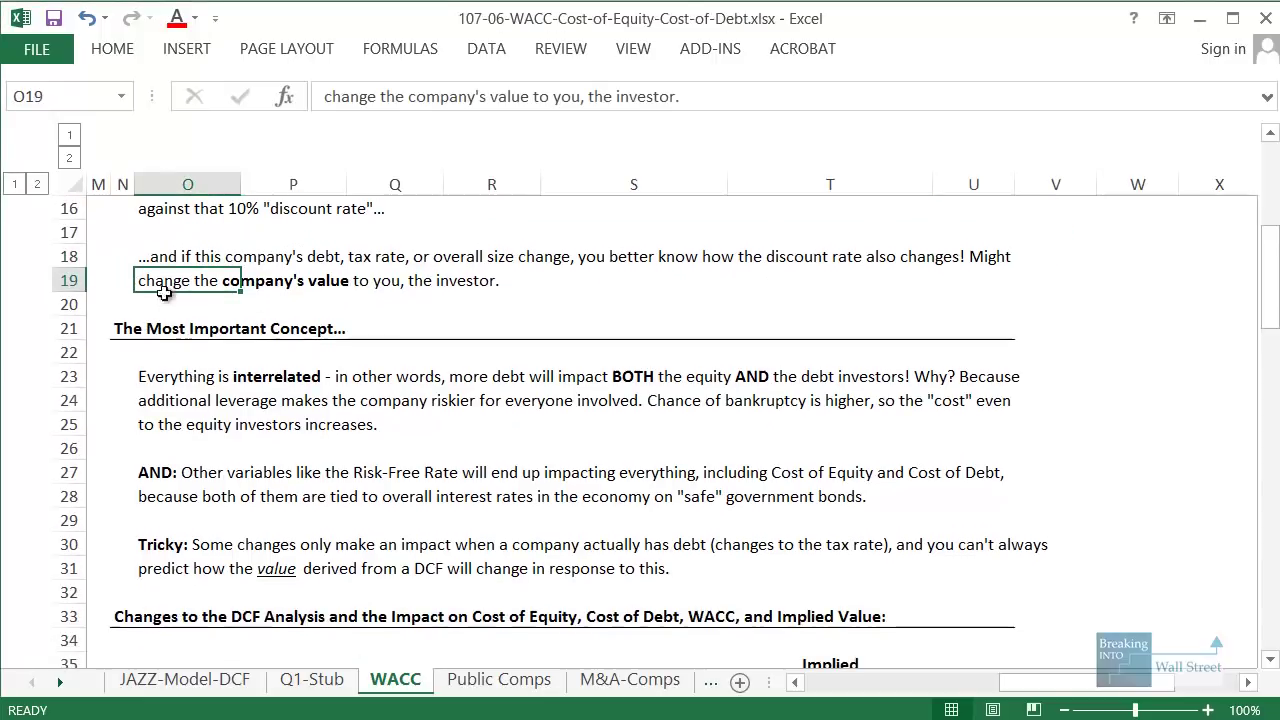
pyautogui.click(164, 254)
pyautogui.hotkey('shift', 'space')
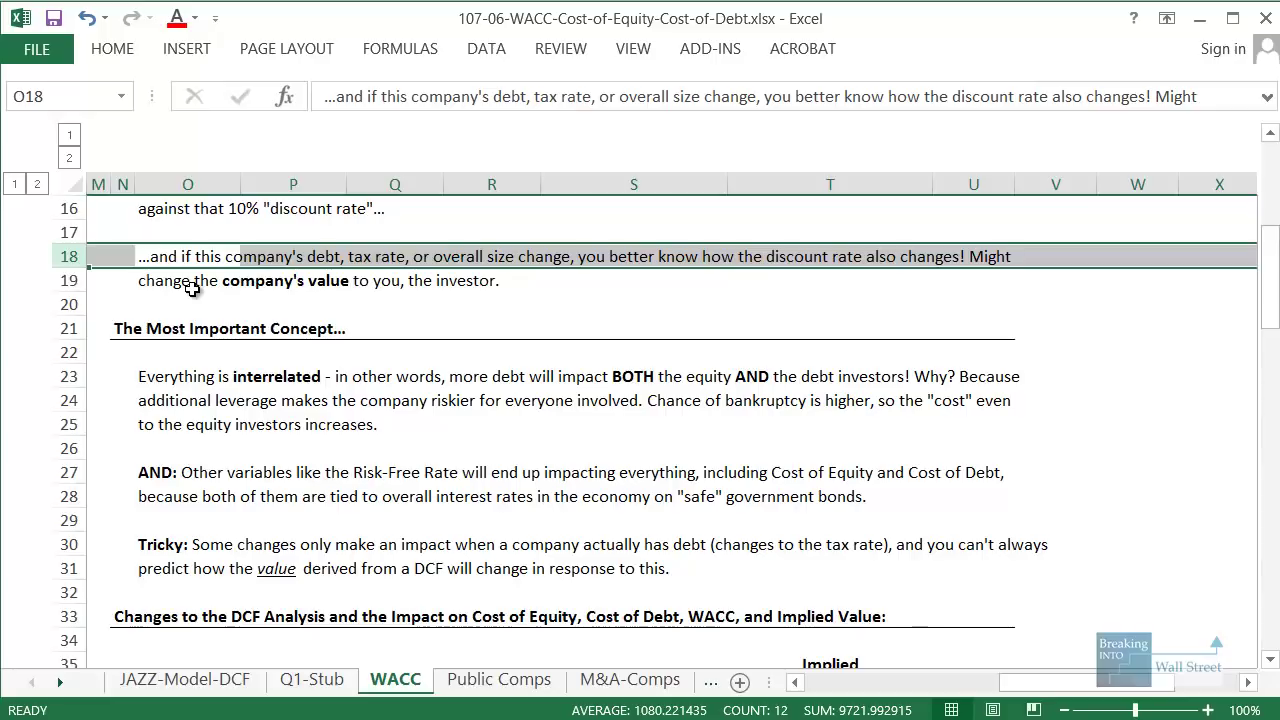
pyautogui.click(388, 333)
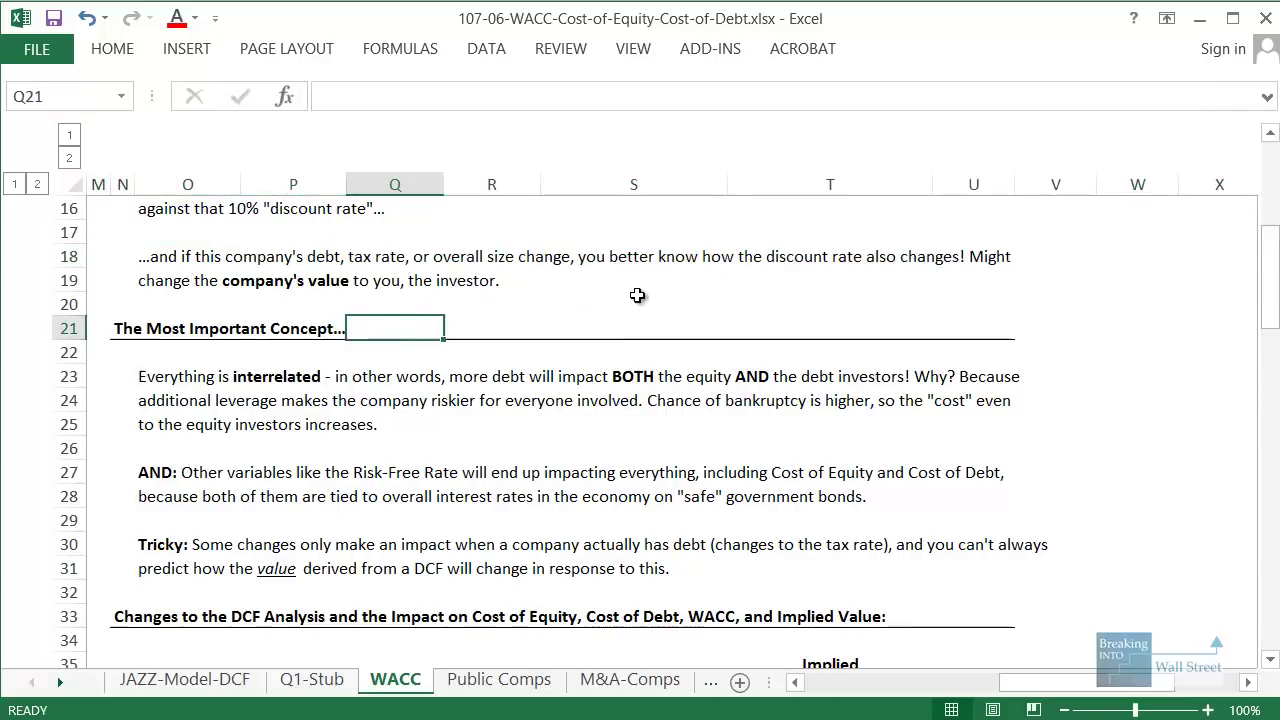
# Temporarily box the phrases on discount rate changes, debt, tax rate or size changes, and the company's value in rows 18 and 19.
pyautogui.moveTo(648, 240)
pyautogui.mouseDown()
pyautogui.moveTo(890, 272)
pyautogui.moveTo(966, 268)
pyautogui.mouseUp()
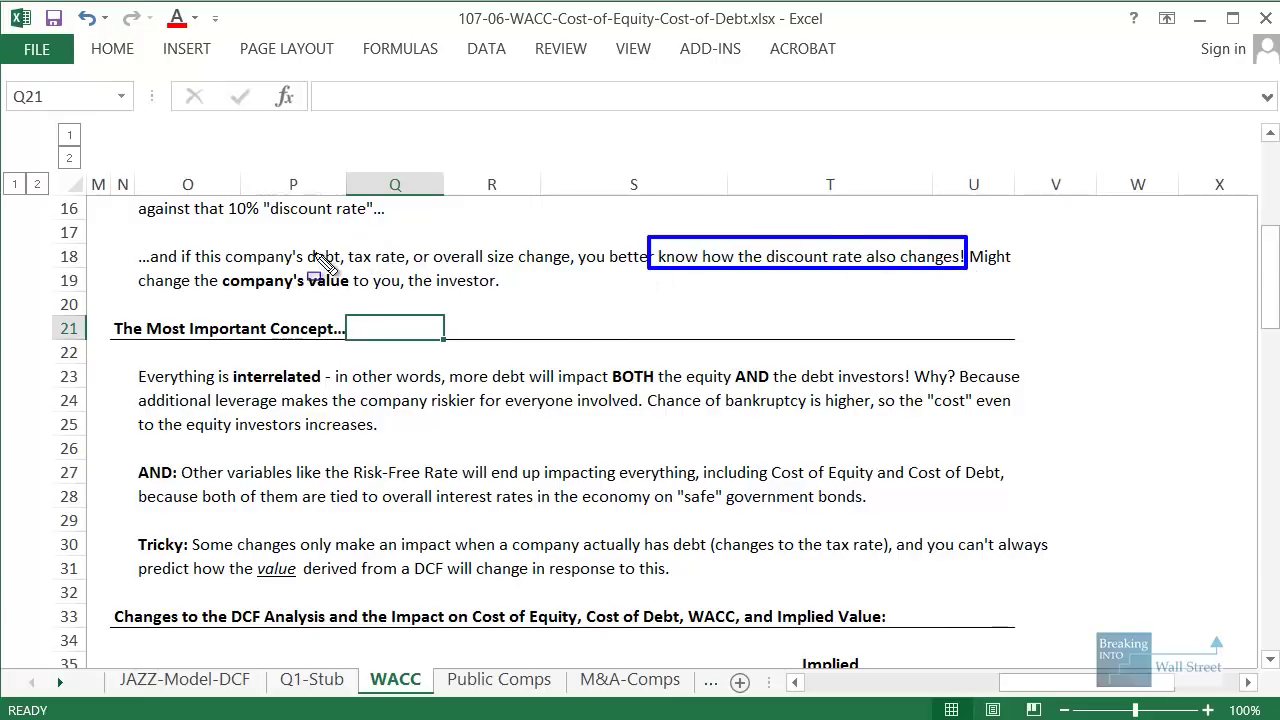
pyautogui.moveTo(302, 238)
pyautogui.mouseDown()
pyautogui.moveTo(540, 246)
pyautogui.moveTo(581, 264)
pyautogui.mouseUp()
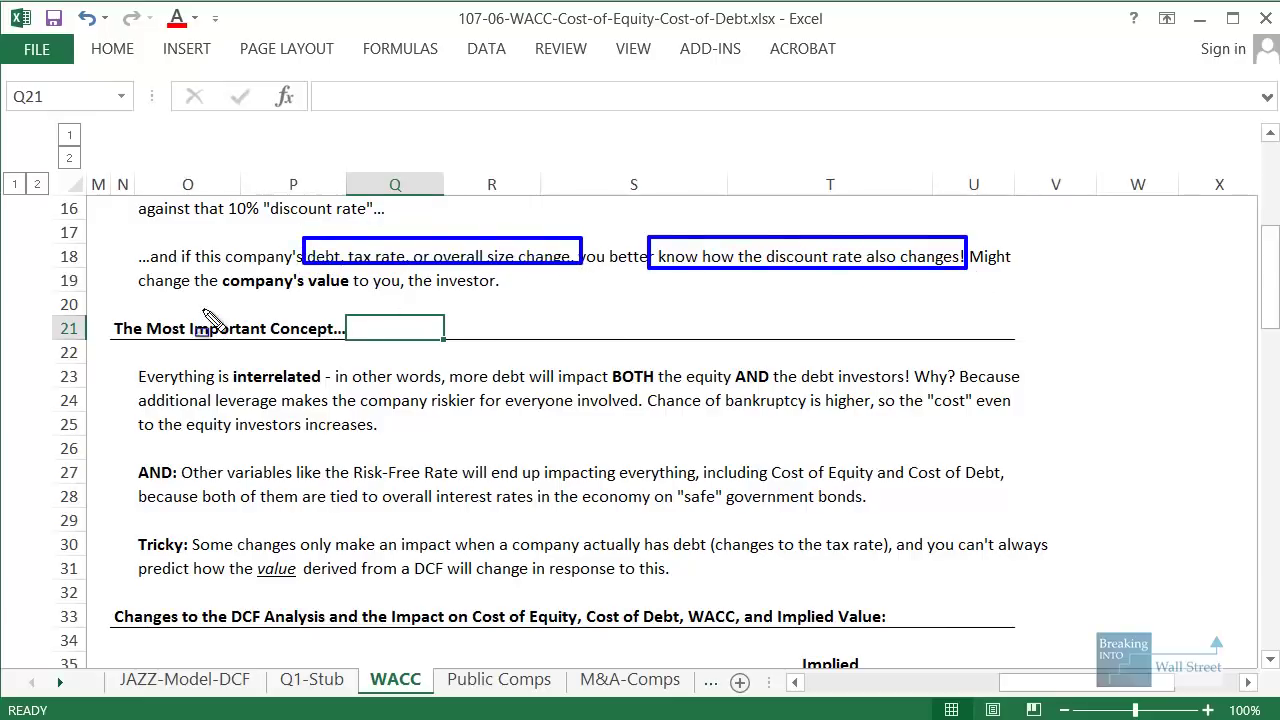
pyautogui.moveTo(191, 263); pyautogui.dragTo(516, 290)
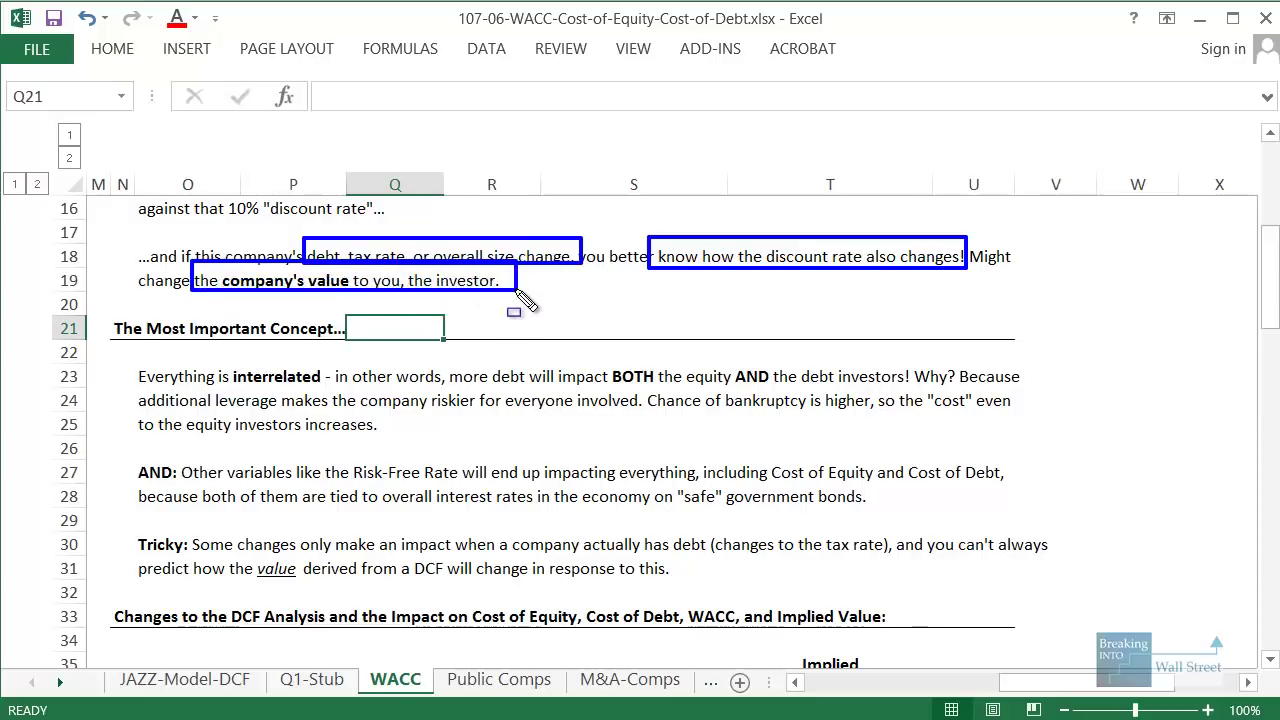
pyautogui.press('Escape')
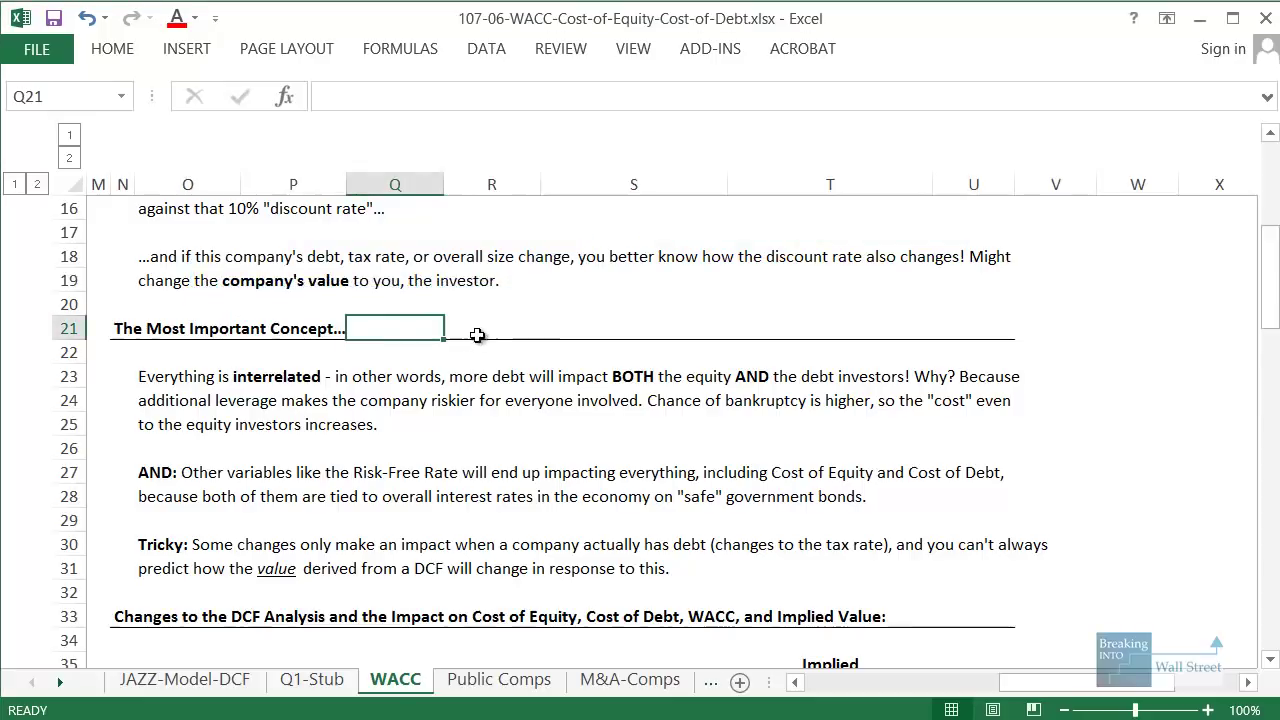
# Select the DCF Change impact table from O36 to T49.
pyautogui.scroll(4, 490, 335)
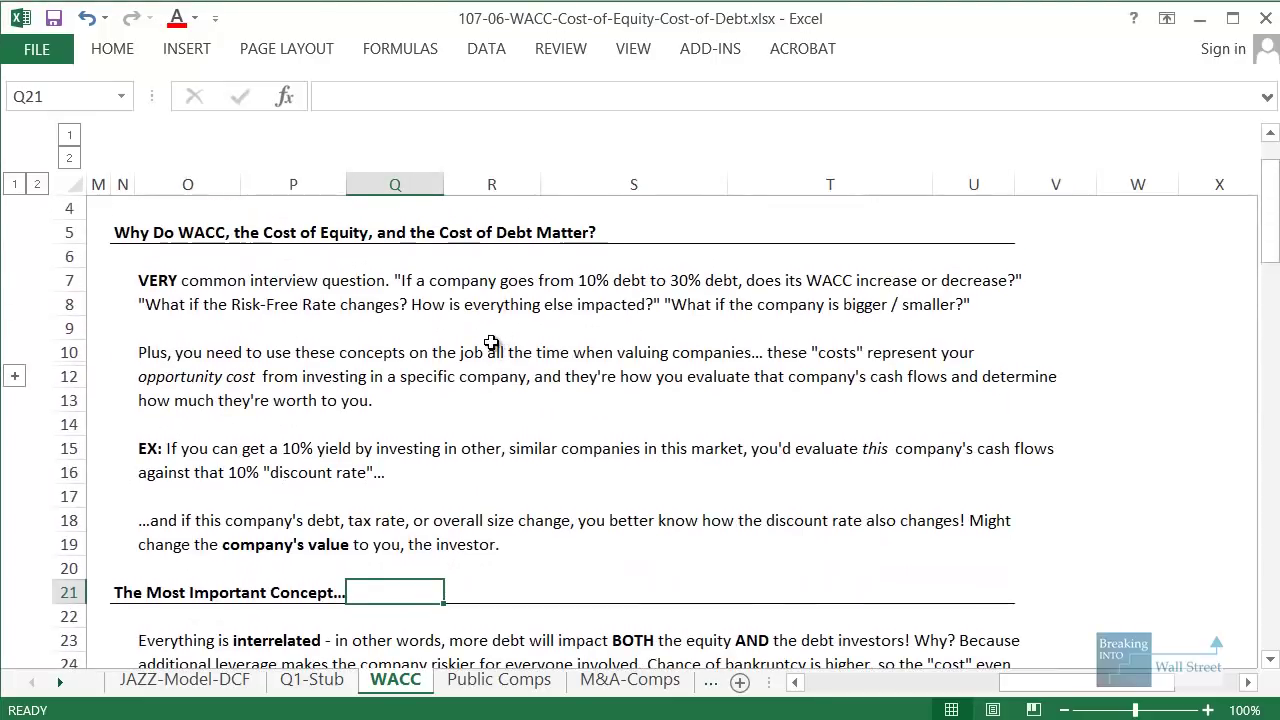
pyautogui.scroll(-10, 430, 390)
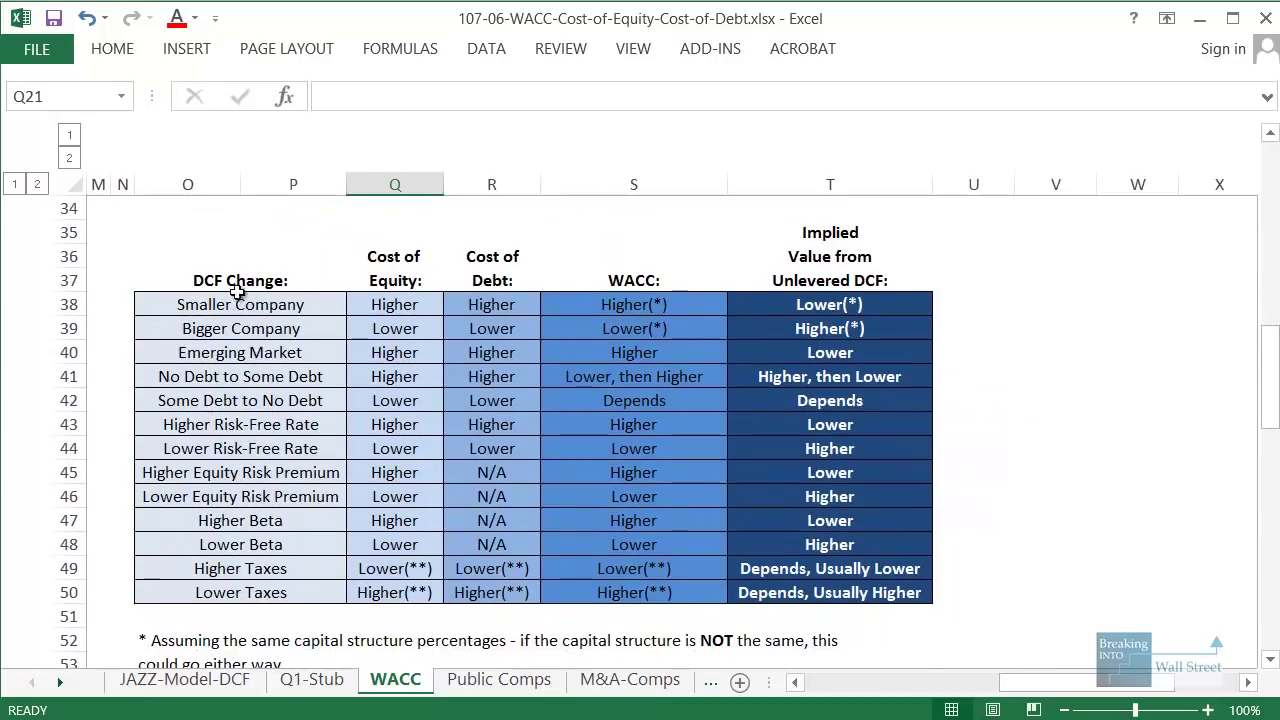
pyautogui.scroll(1, 205, 300)
pyautogui.moveTo(211, 335); pyautogui.dragTo(858, 641)
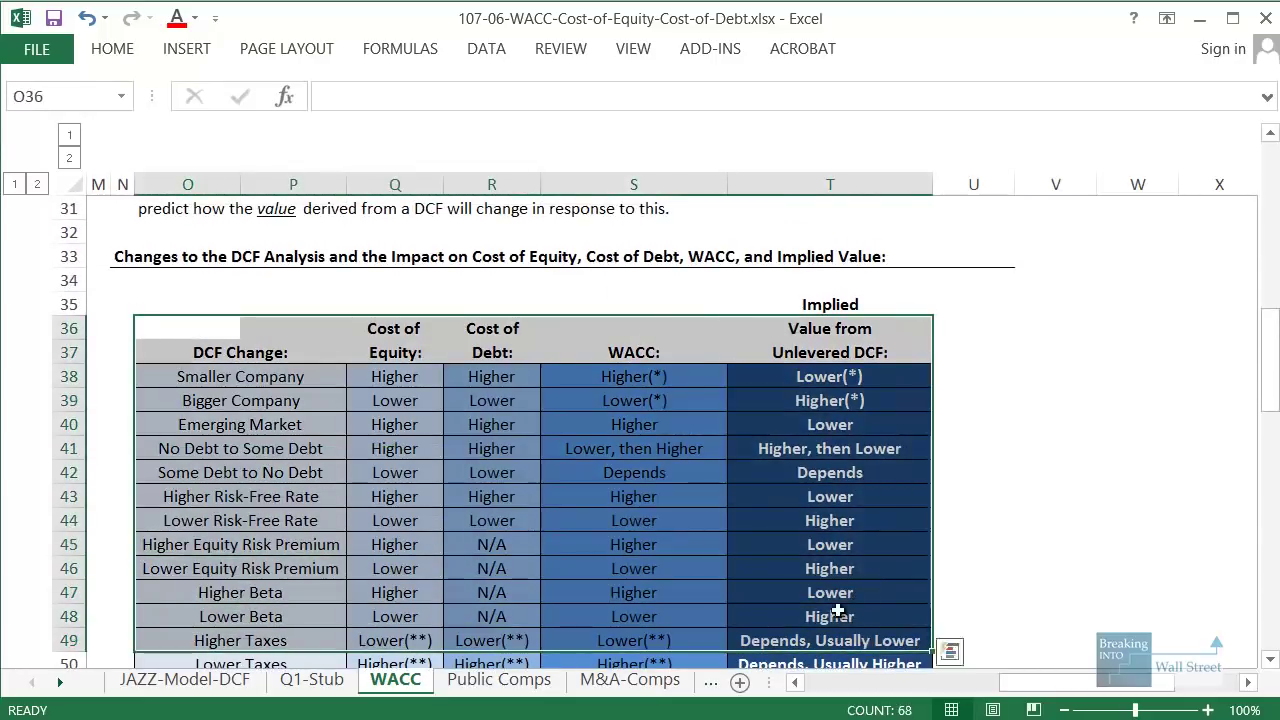
# Select rows 38 and 39, covering the Smaller Company and Bigger Company cases.
pyautogui.click(606, 400)
pyautogui.scroll(-1, 555, 330)
pyautogui.hotkey('shift', 'space')
pyautogui.hotkey('shift', 'Up')
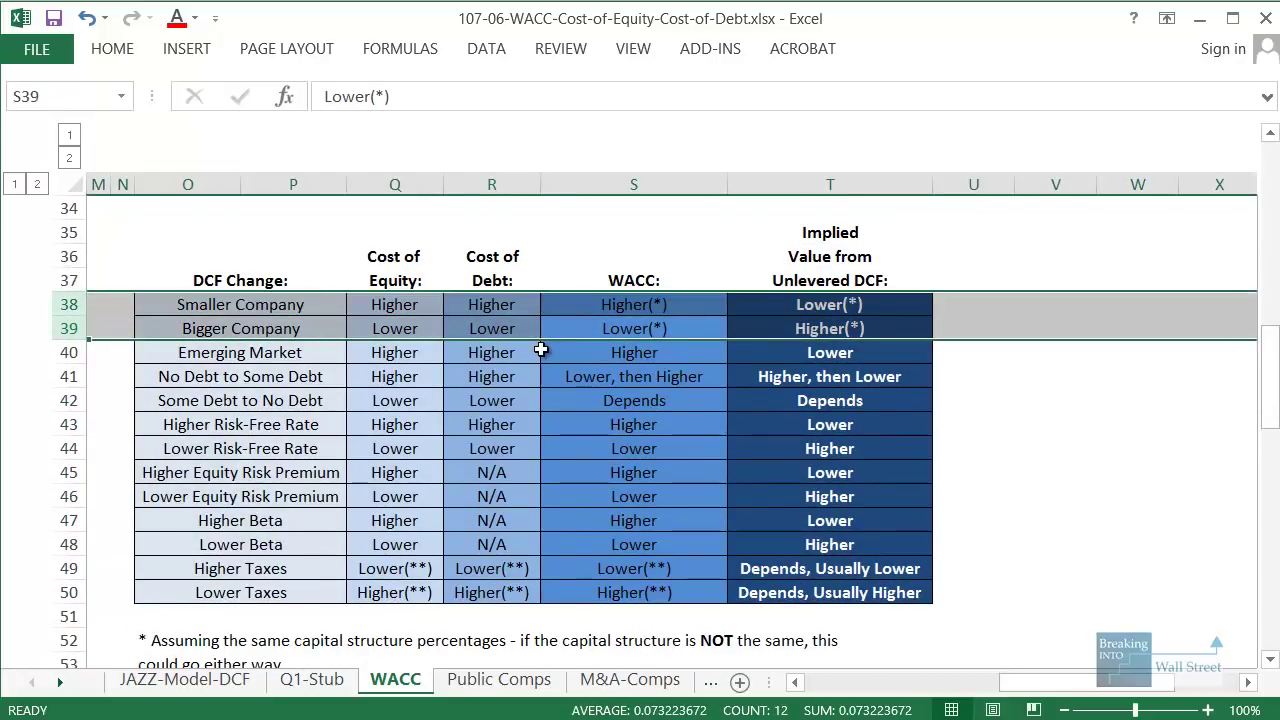
# Select rows 41 and 42, covering the No Debt to Some Debt and Some Debt to No Debt cases.
pyautogui.press('Down')
pyautogui.press('Down')
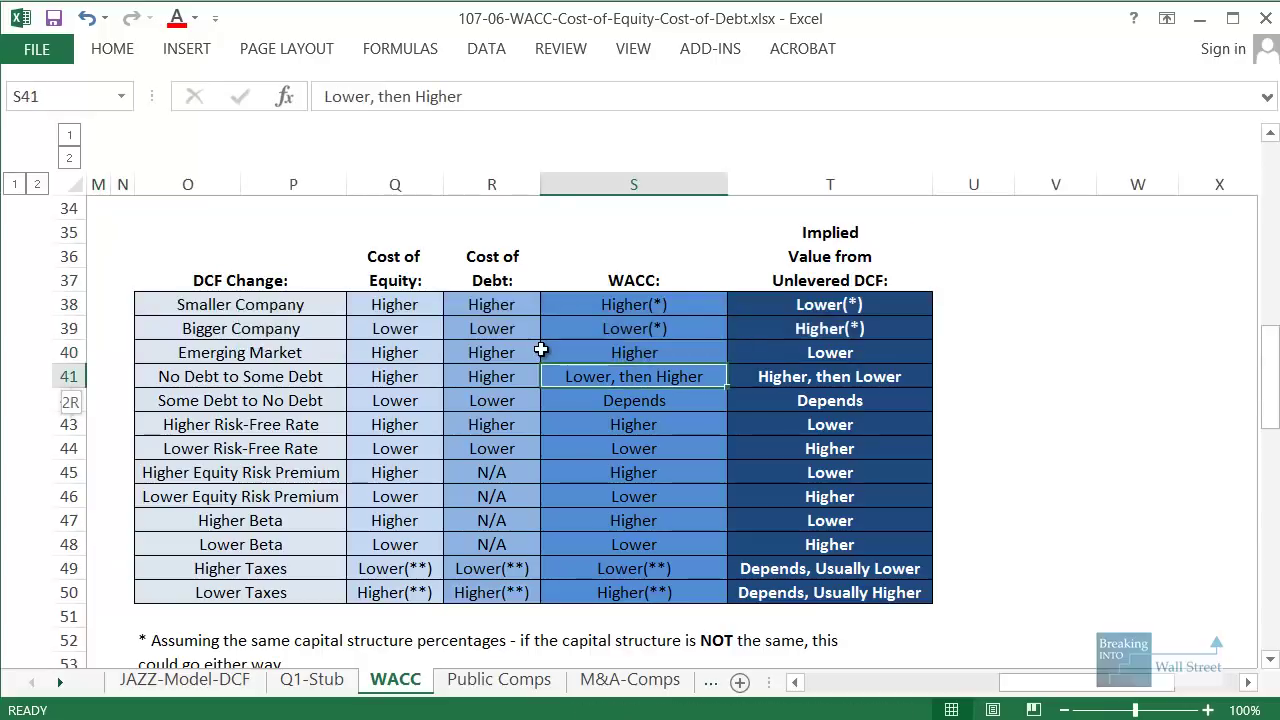
pyautogui.hotkey('shift', 'space')
pyautogui.hotkey('shift', 'Down')
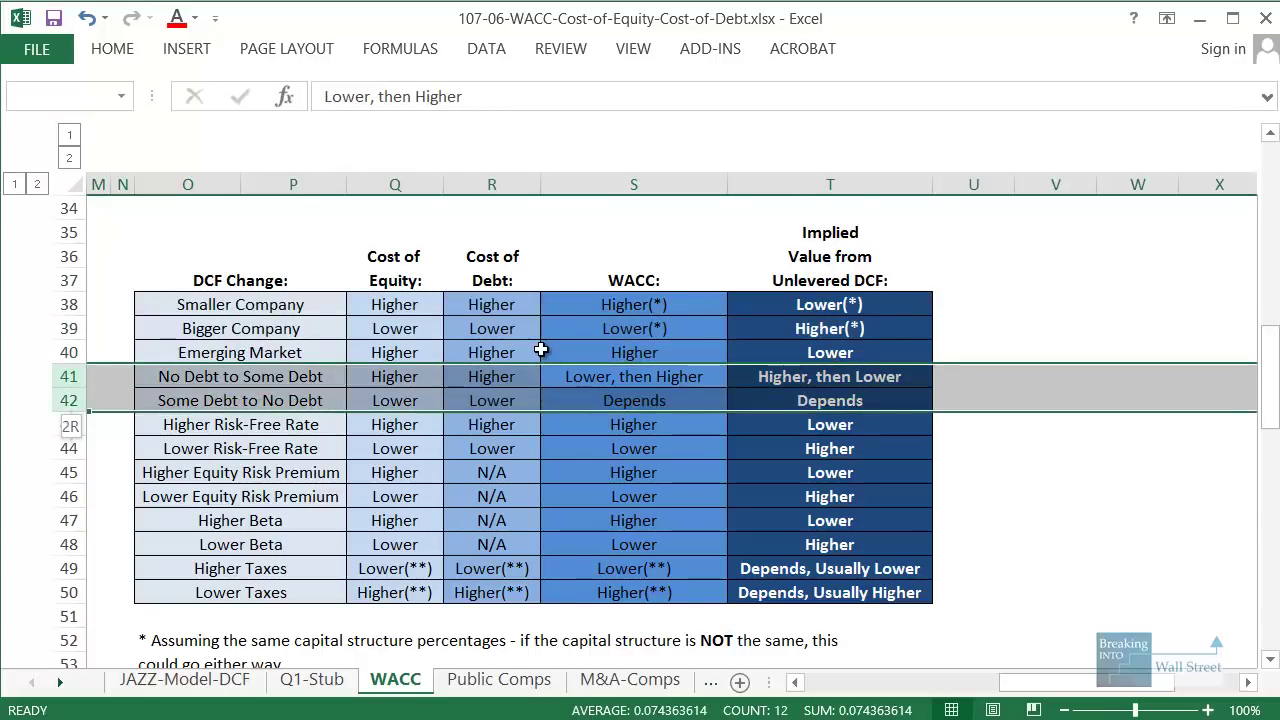
# Select rows 43 to 47, covering the cases from Higher Risk-Free Rate through Higher Beta.
pyautogui.press('Down')
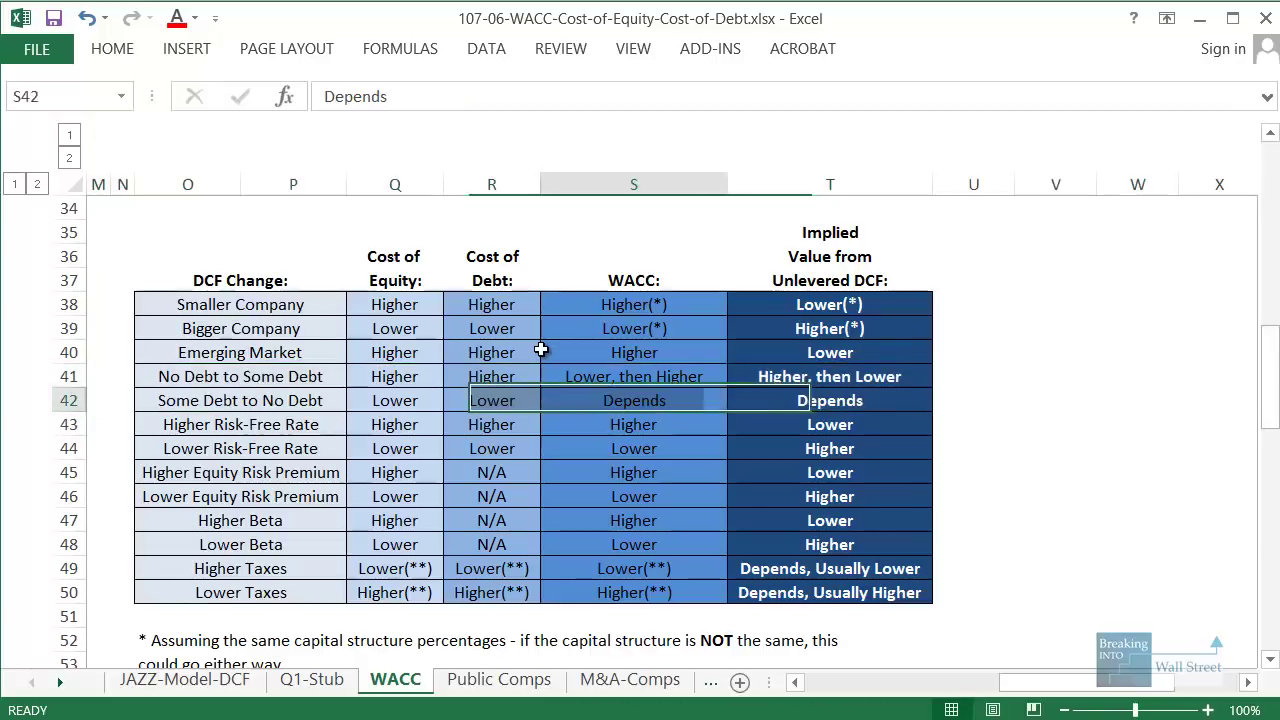
pyautogui.press('Down')
pyautogui.press('Down')
pyautogui.press('Up')
pyautogui.hotkey('shift', 'space')
pyautogui.hotkey('shift', 'Down')
pyautogui.hotkey('shift', 'Down')
pyautogui.hotkey('shift', 'Down')
pyautogui.hotkey('shift', 'Down')
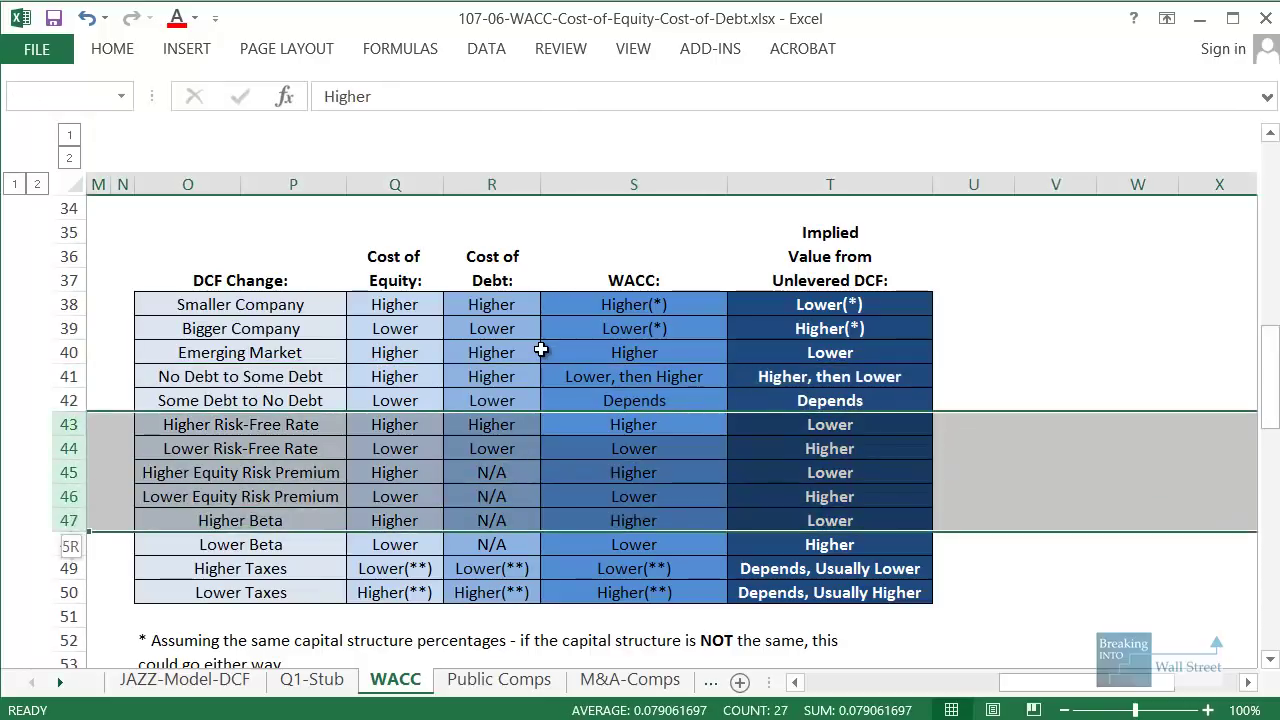
# Select rows 49 and 50, covering the Higher Taxes and Lower Taxes cases.
pyautogui.press('Down')
pyautogui.press('Down')
pyautogui.press('Down')
pyautogui.press('Down')
pyautogui.press('Down')
pyautogui.press('Down')
pyautogui.hotkey('shift', 'space')
pyautogui.hotkey('shift', 'Down')
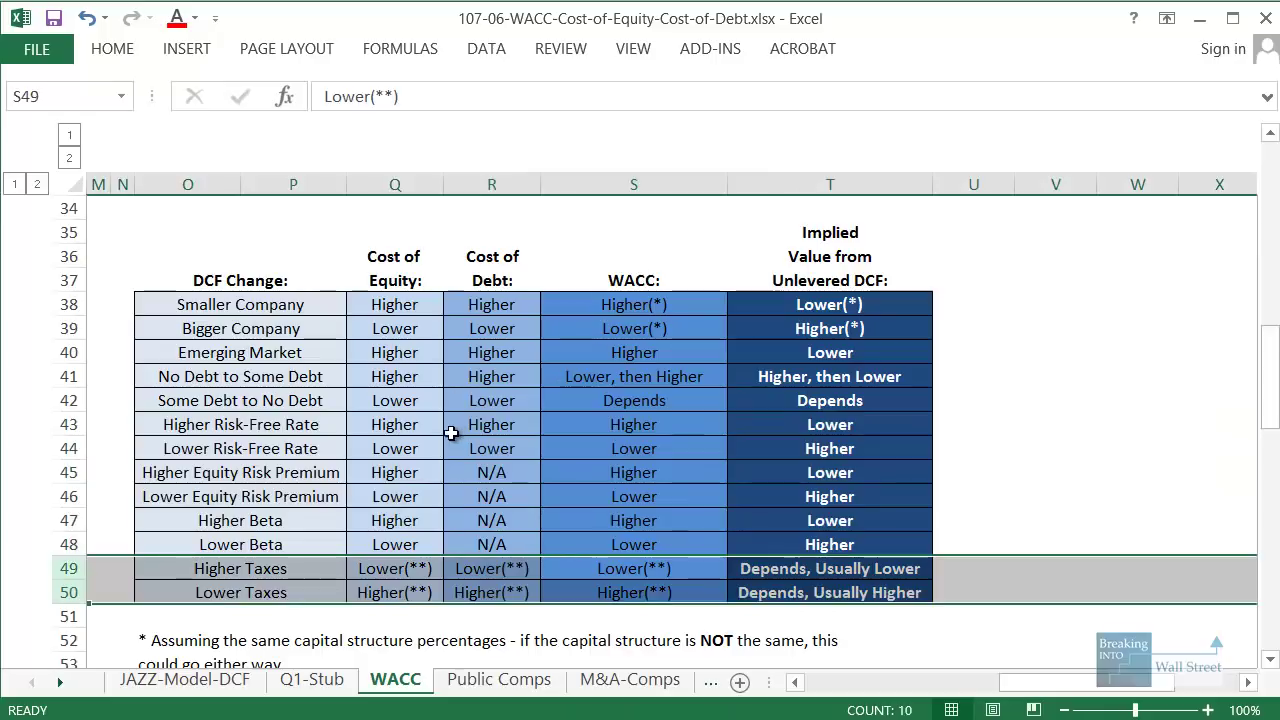
# Return to "The Most Important Concept" section and select empty cell S26 between its paragraphs.
pyautogui.scroll(6, 438, 435)
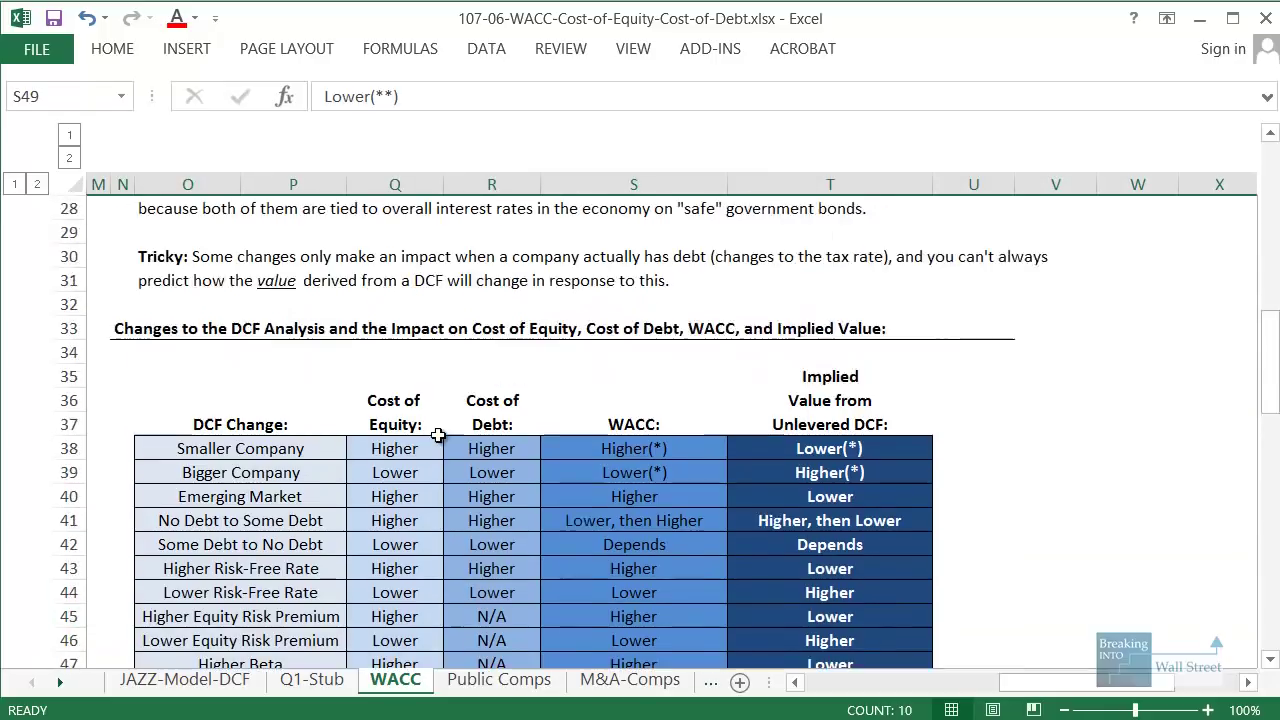
pyautogui.click(293, 424)
pyautogui.click(648, 450)
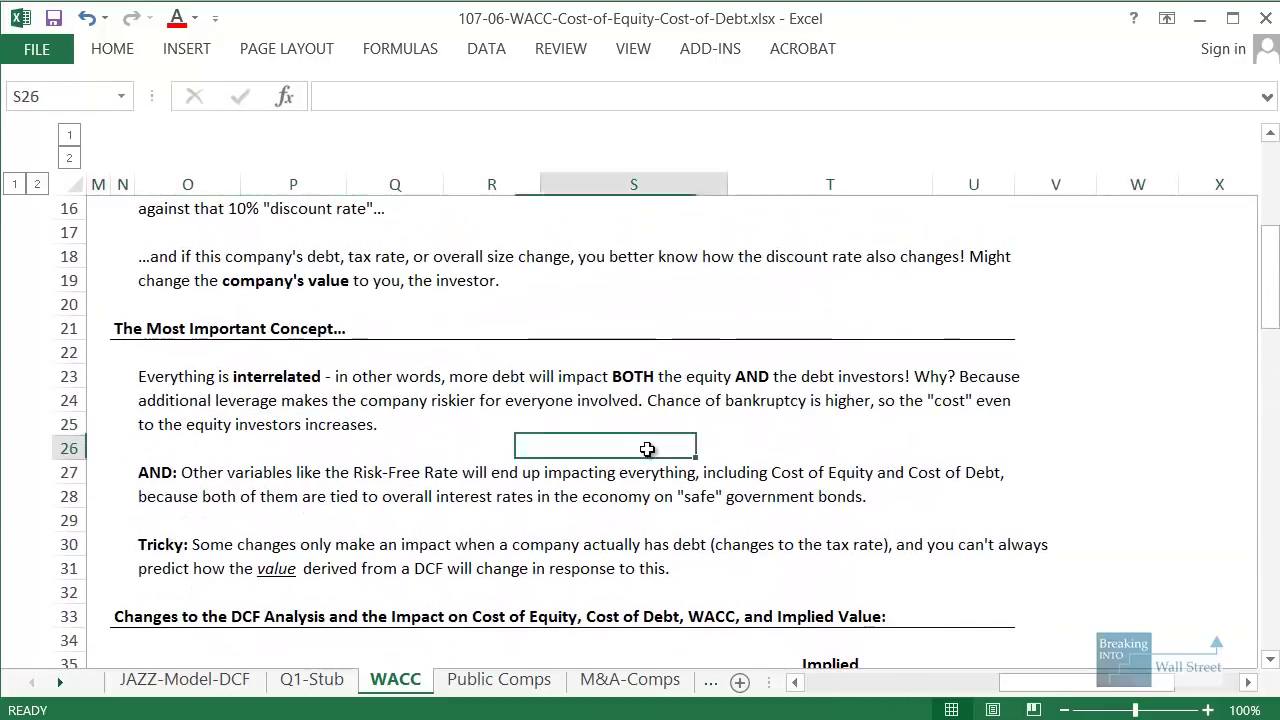
# Draw a box around the "Everything is interrelated" paragraph in "The Most Important Concept" section.
pyautogui.click(1055, 476)
pyautogui.scroll(-1, 1098, 485)
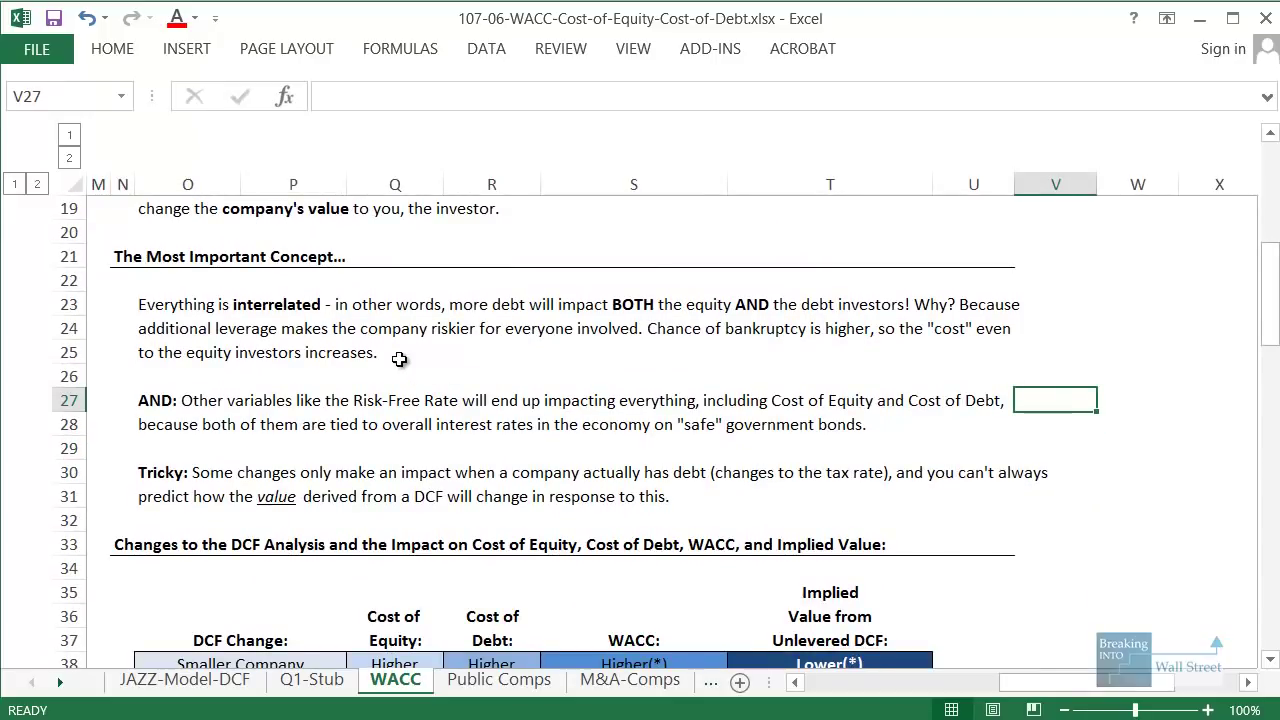
pyautogui.moveTo(125, 290)
pyautogui.mouseDown()
pyautogui.moveTo(508, 355)
pyautogui.moveTo(620, 312)
pyautogui.moveTo(918, 320)
pyautogui.moveTo(1037, 372)
pyautogui.mouseUp()
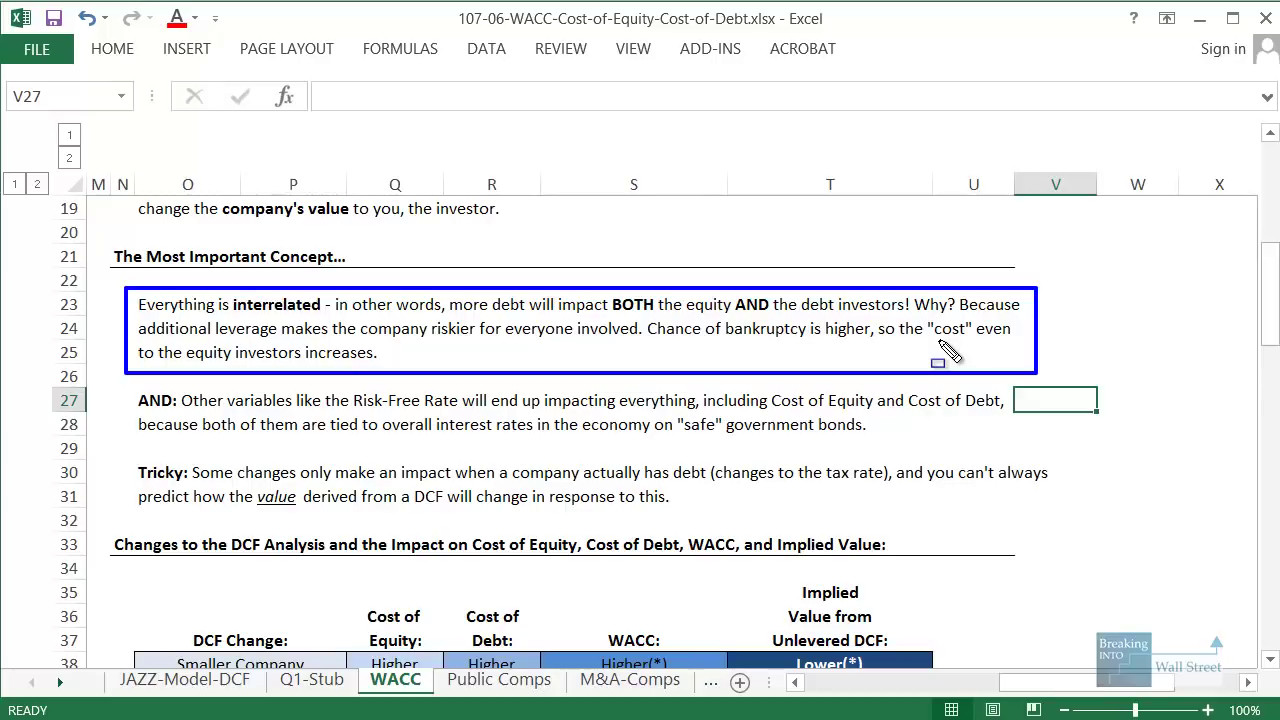
# Box the "AND:" paragraph on the Risk-Free Rate, clear it, and box the "Tricky:" paragraph in rows 30 and 31.
pyautogui.scroll(-1, 240, 440)
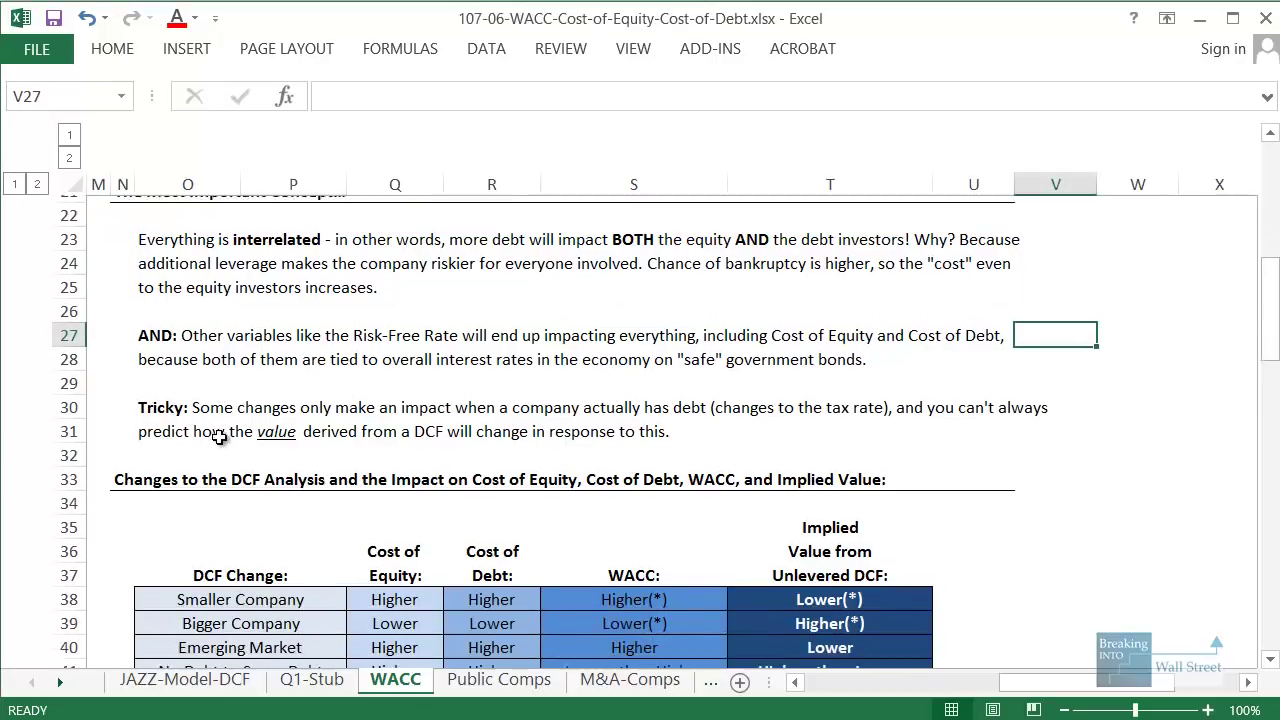
pyautogui.moveTo(262, 352); pyautogui.dragTo(270, 340)
pyautogui.click(266, 350)
pyautogui.click(412, 403)
pyautogui.scroll(-1, 412, 403)
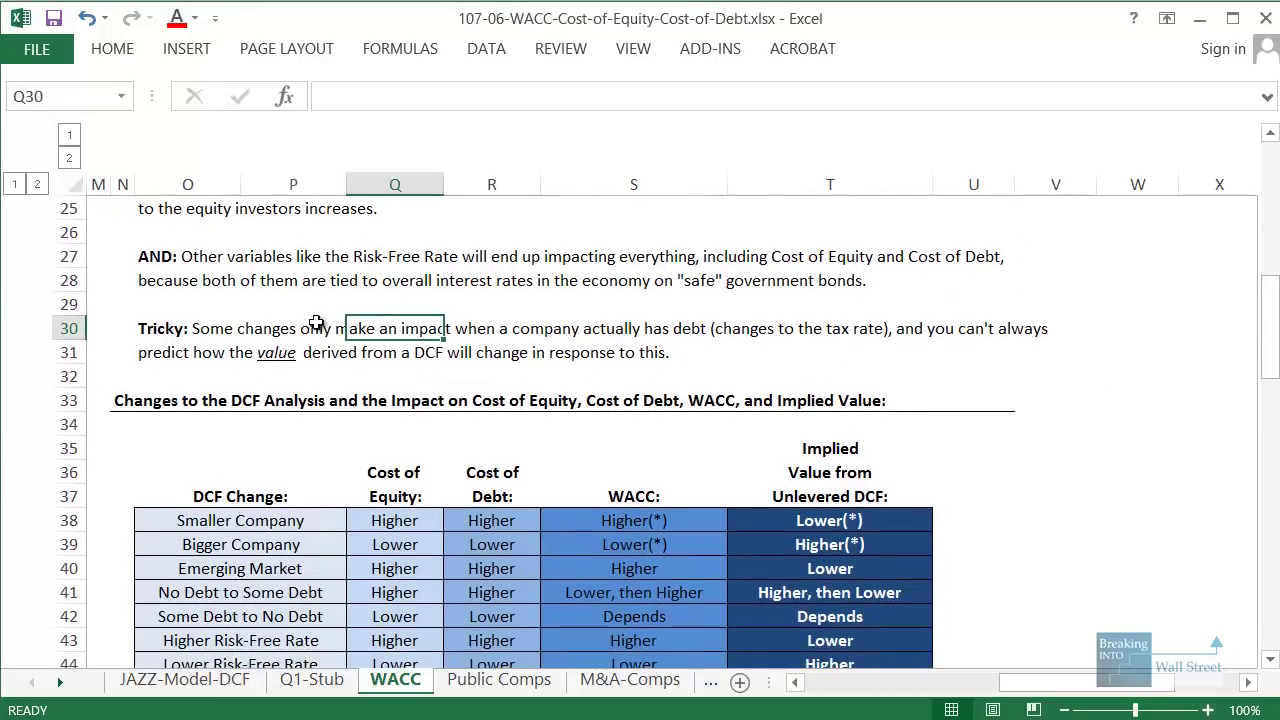
pyautogui.moveTo(130, 242)
pyautogui.mouseDown()
pyautogui.moveTo(971, 332)
pyautogui.moveTo(1023, 323)
pyautogui.moveTo(1018, 304)
pyautogui.mouseUp()
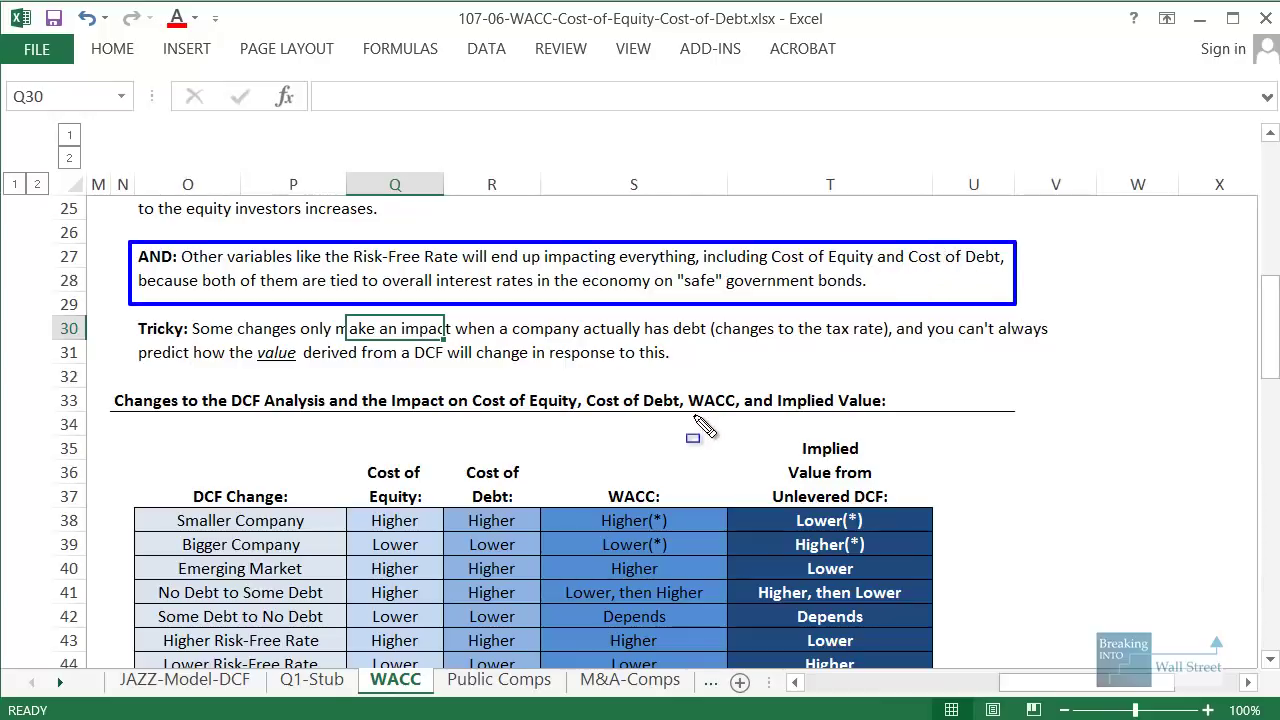
pyautogui.press('Escape')
pyautogui.click(1137, 426)
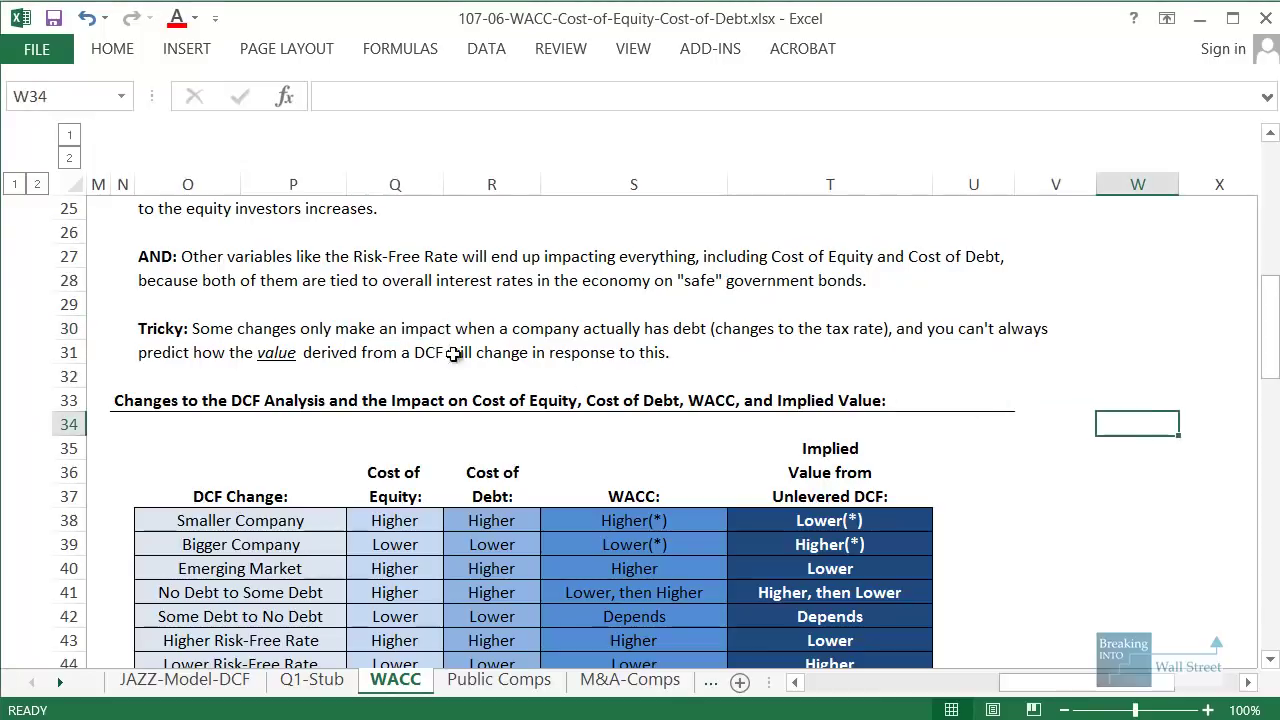
pyautogui.moveTo(126, 311)
pyautogui.mouseDown()
pyautogui.moveTo(620, 370)
pyautogui.moveTo(915, 385)
pyautogui.moveTo(1059, 370)
pyautogui.mouseUp()
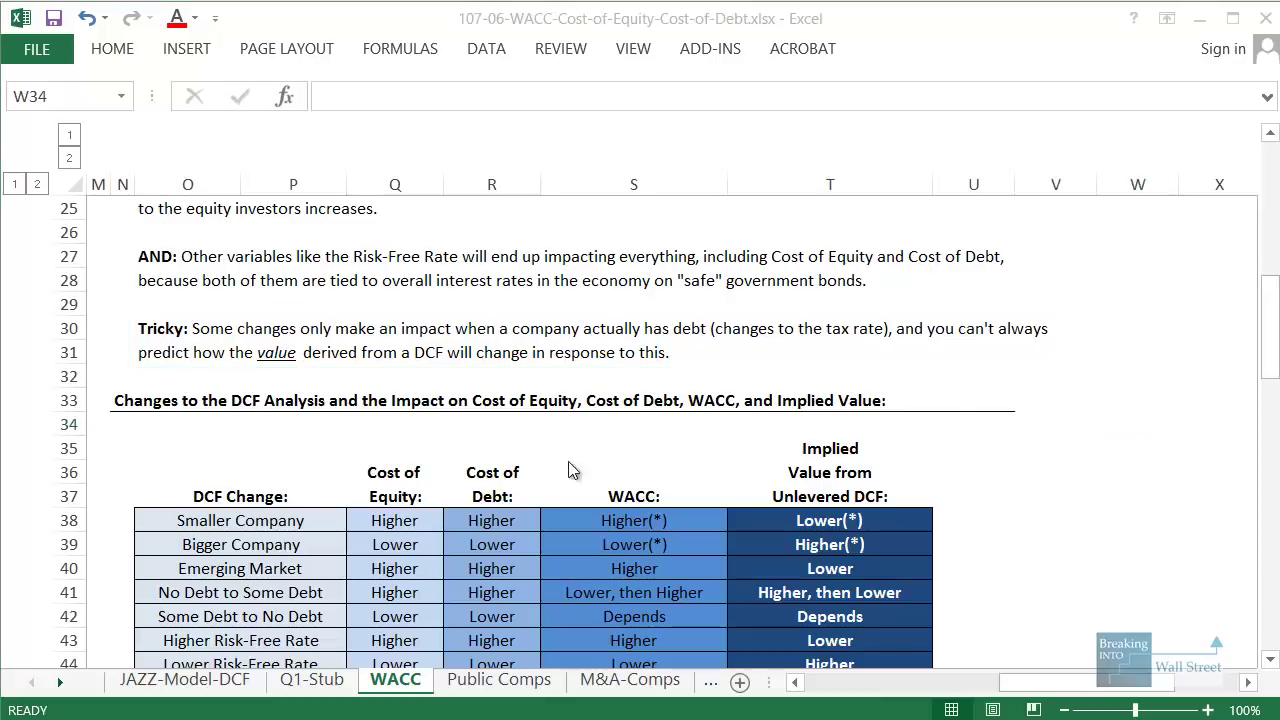
# Box the legend of the "Cost of Capital at Different Debt Percentages in the Capital Structure" chart and clear the box.
pyautogui.scroll(-6, 177, 489)
pyautogui.scroll(-7, 215, 472)
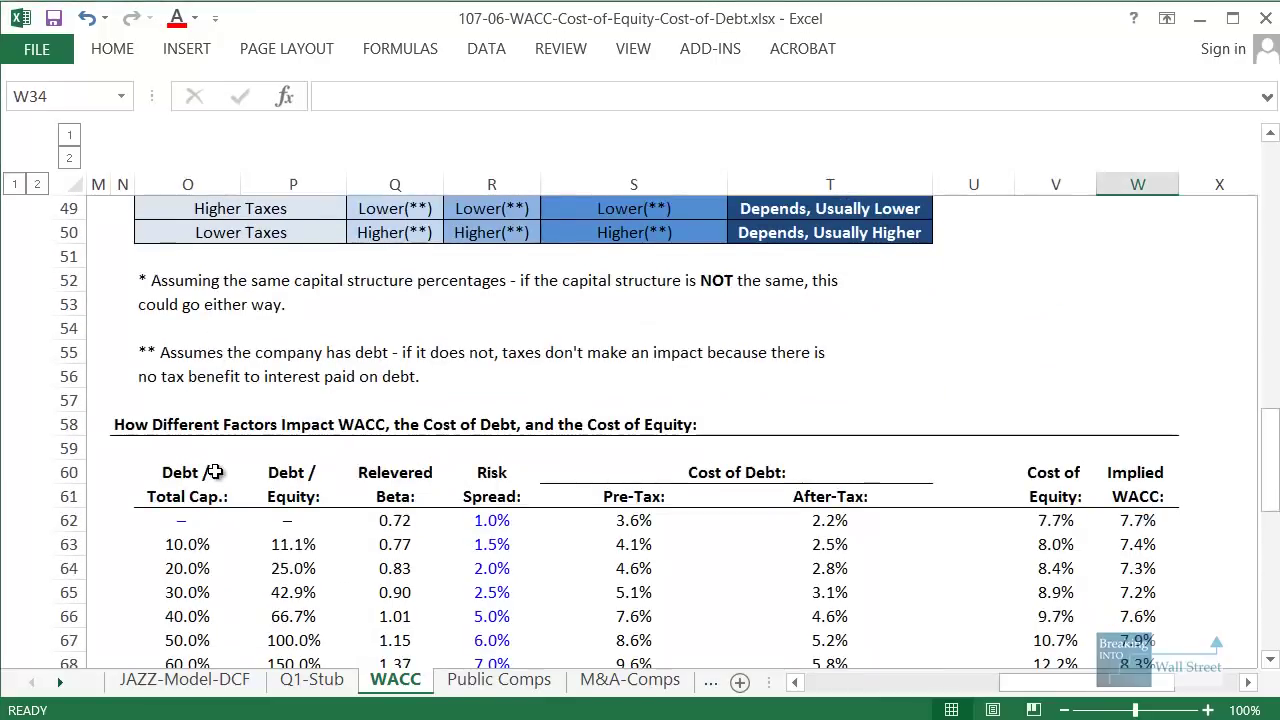
pyautogui.scroll(-4, 426, 489)
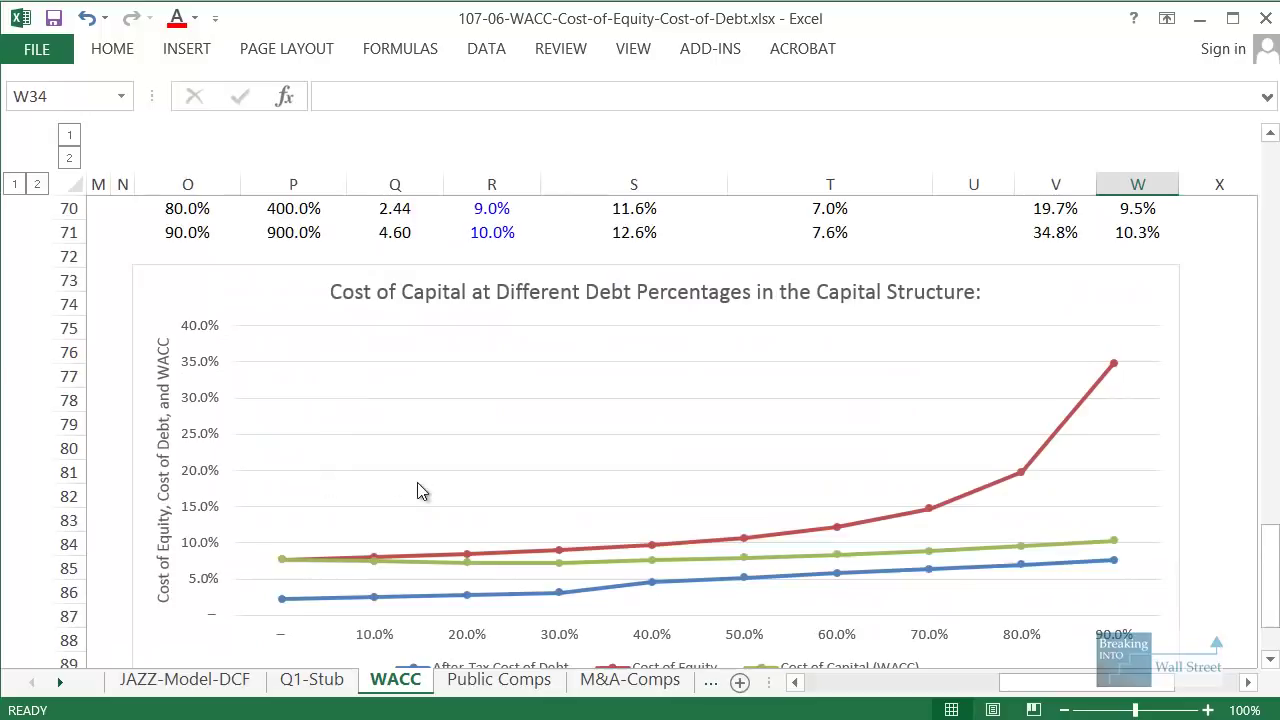
pyautogui.scroll(2, 491, 534)
pyautogui.scroll(1, 519, 525)
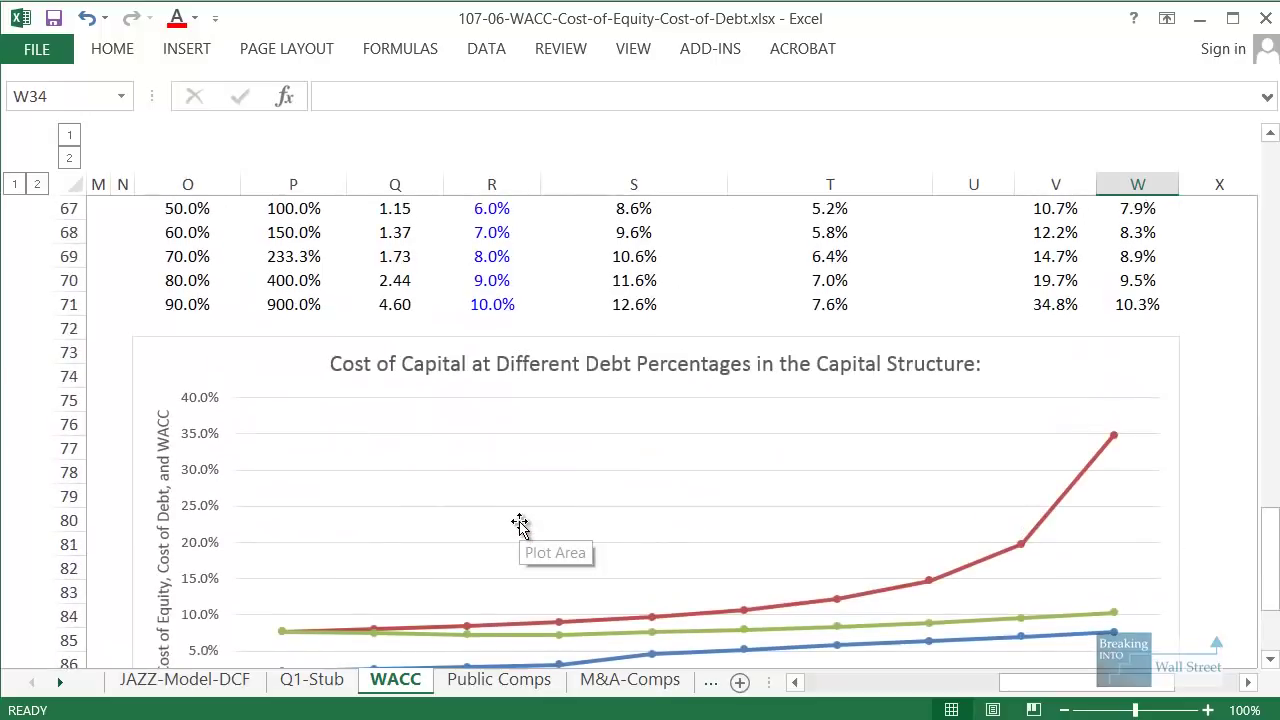
pyautogui.scroll(-2, 491, 406)
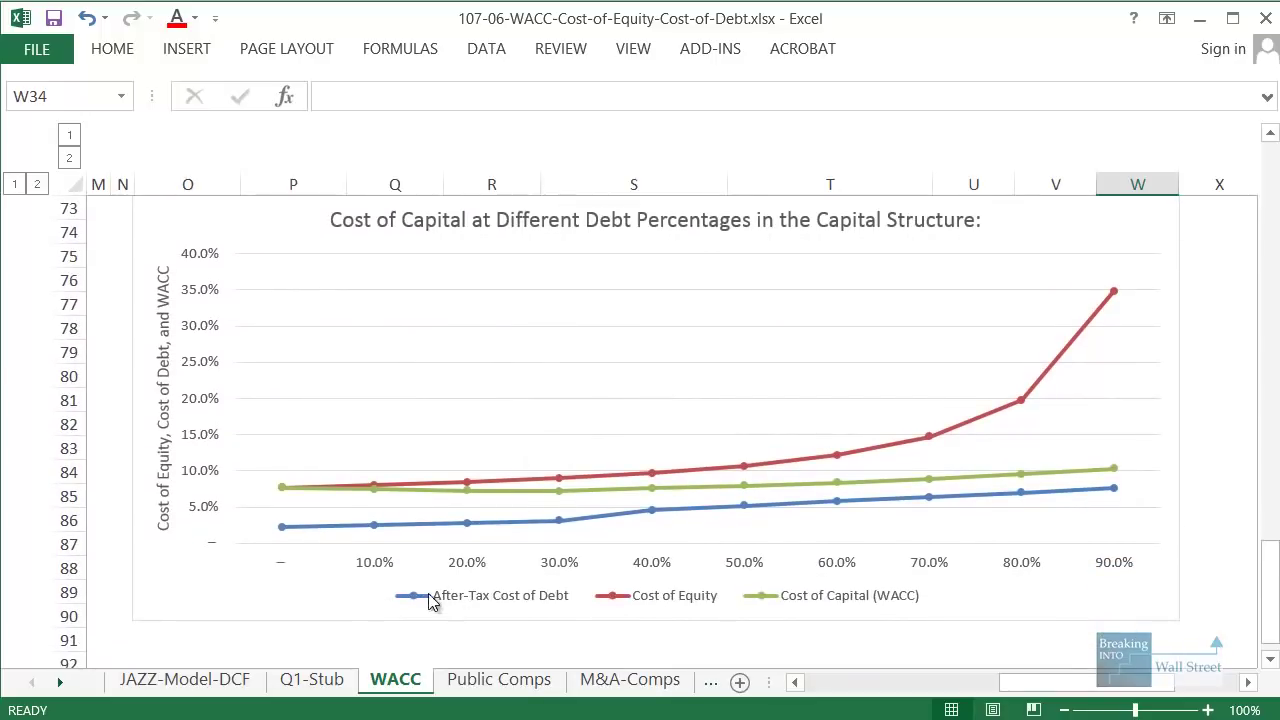
pyautogui.moveTo(375, 578)
pyautogui.mouseDown()
pyautogui.moveTo(423, 606)
pyautogui.moveTo(912, 630)
pyautogui.moveTo(970, 614)
pyautogui.mouseUp()
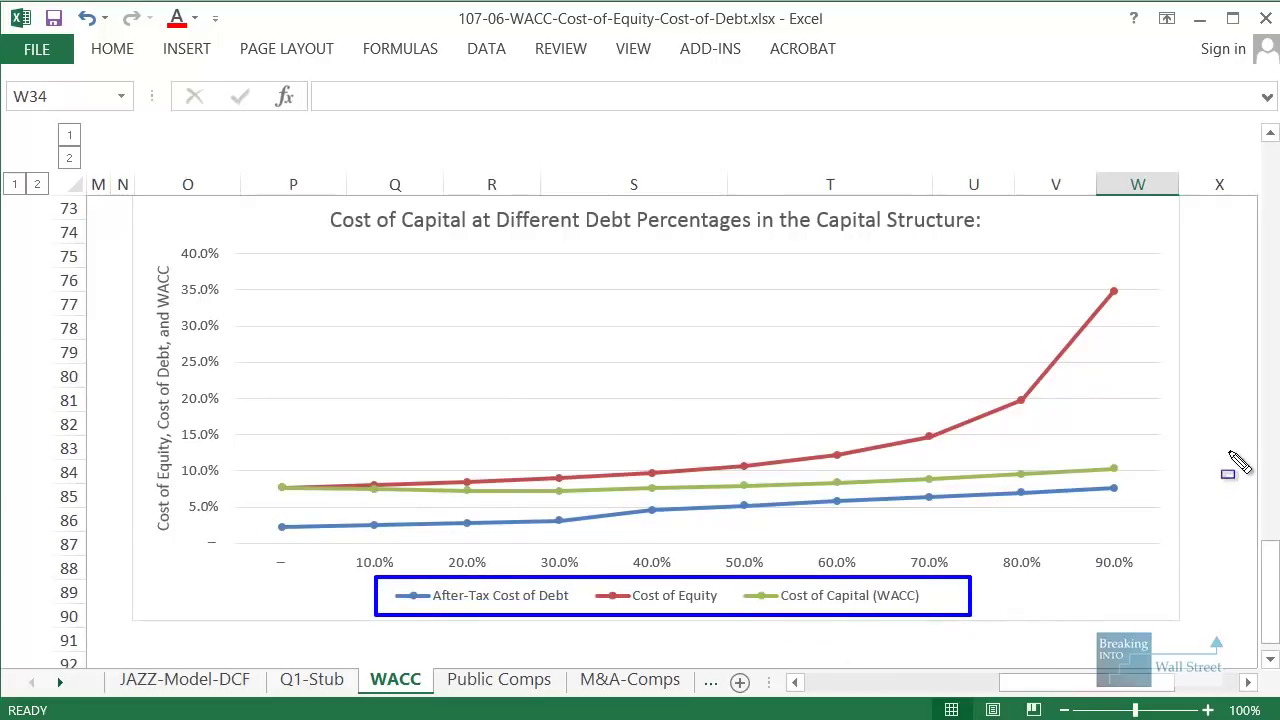
pyautogui.press('Escape')
# Select the table O60:W71 under "How Different Factors Impact WACC, the Cost of Debt, and the Cost of Equity".
pyautogui.scroll(3, 1230, 455)
pyautogui.scroll(3, 1230, 455)
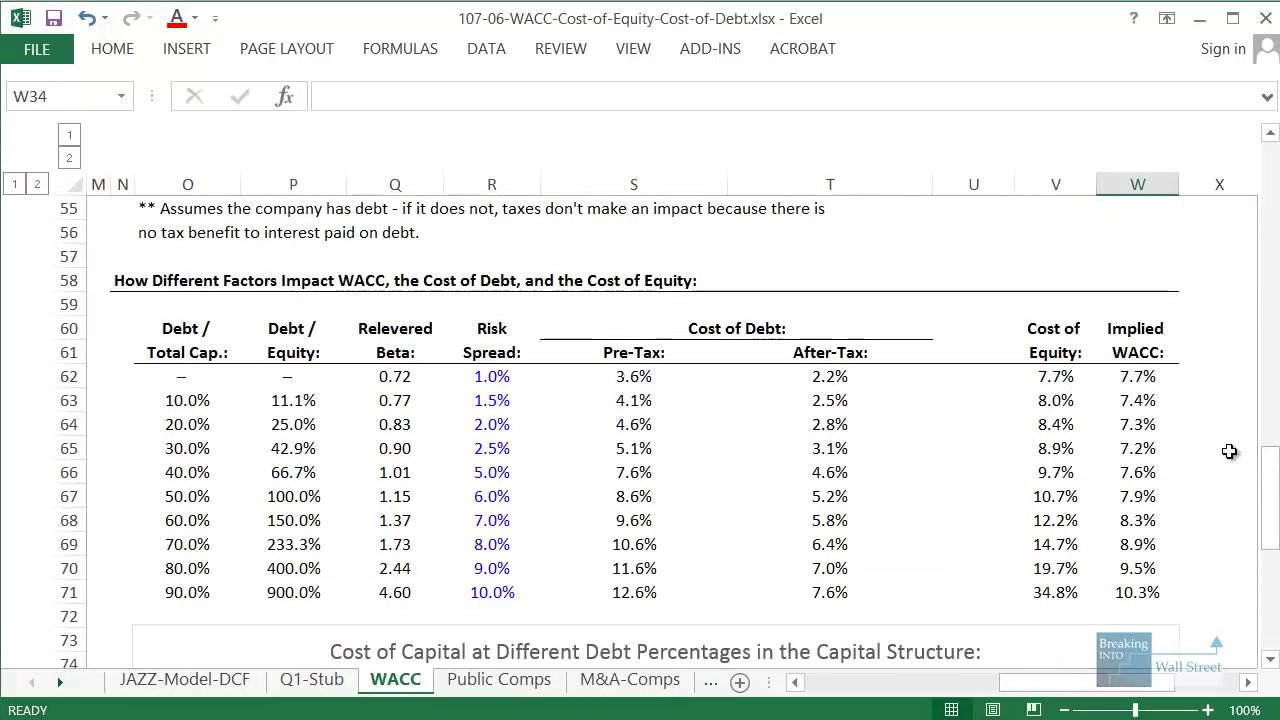
pyautogui.moveTo(168, 330); pyautogui.dragTo(1113, 598)
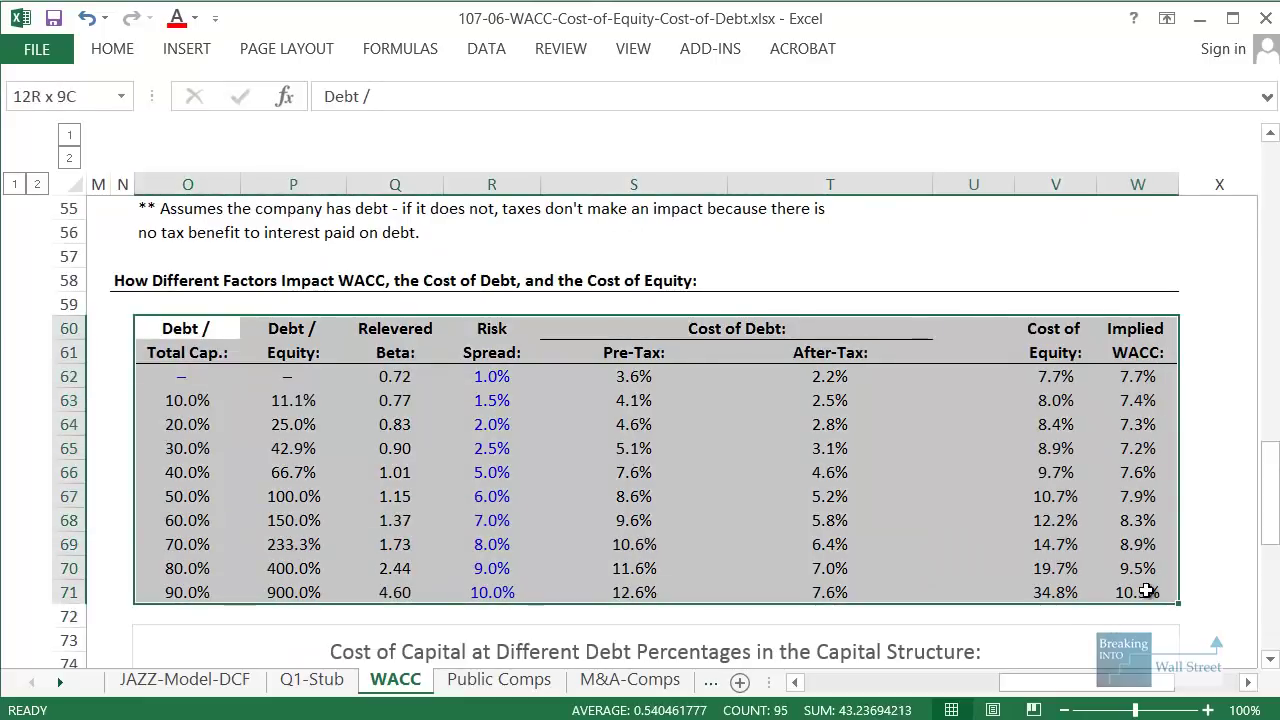
# Return to the DCF Change table and select rows 38 to 40, from Smaller Company through Emerging Market.
pyautogui.scroll(1, 453, 524)
pyautogui.scroll(8, 453, 524)
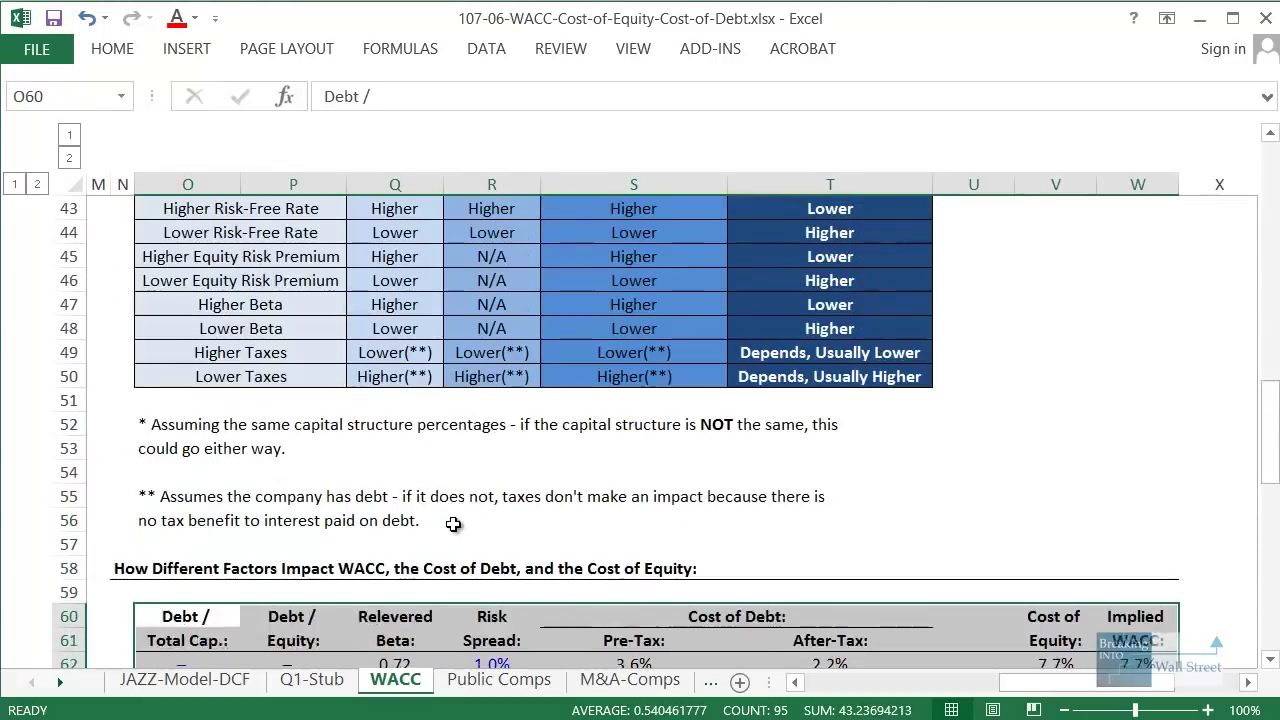
pyautogui.click(228, 446)
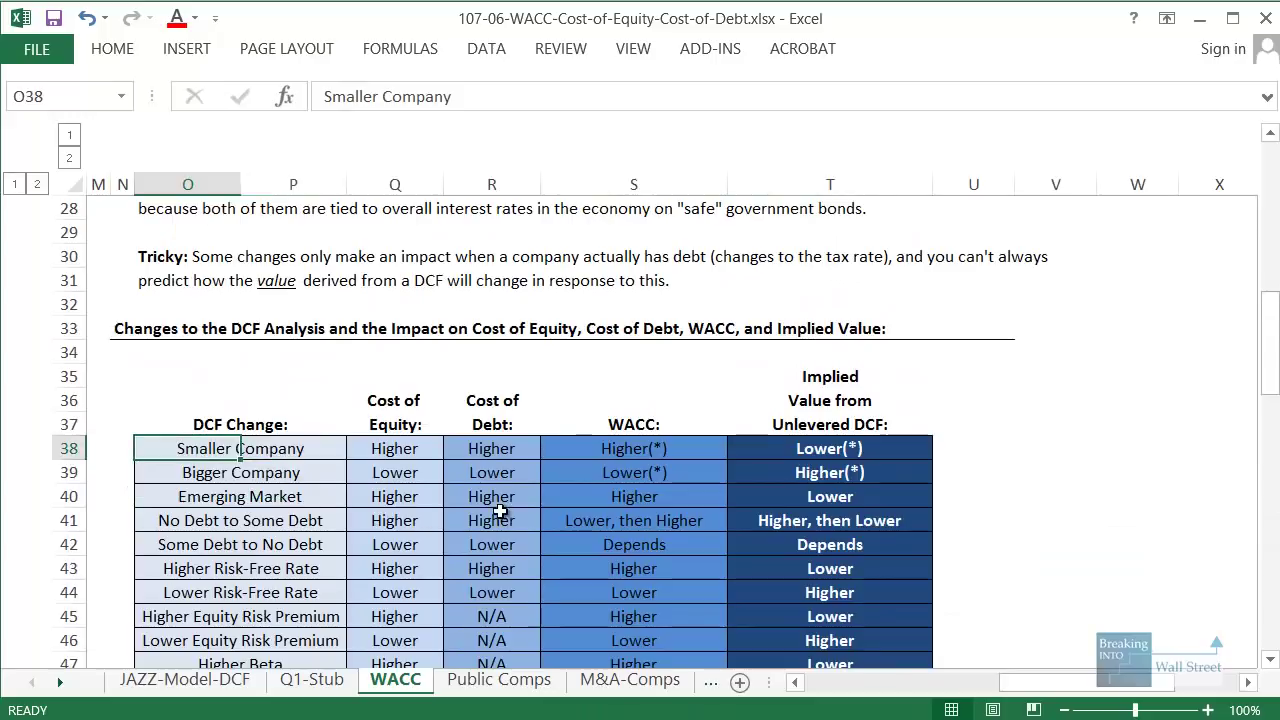
pyautogui.scroll(-2, 500, 512)
pyautogui.hotkey('shift', 'space')
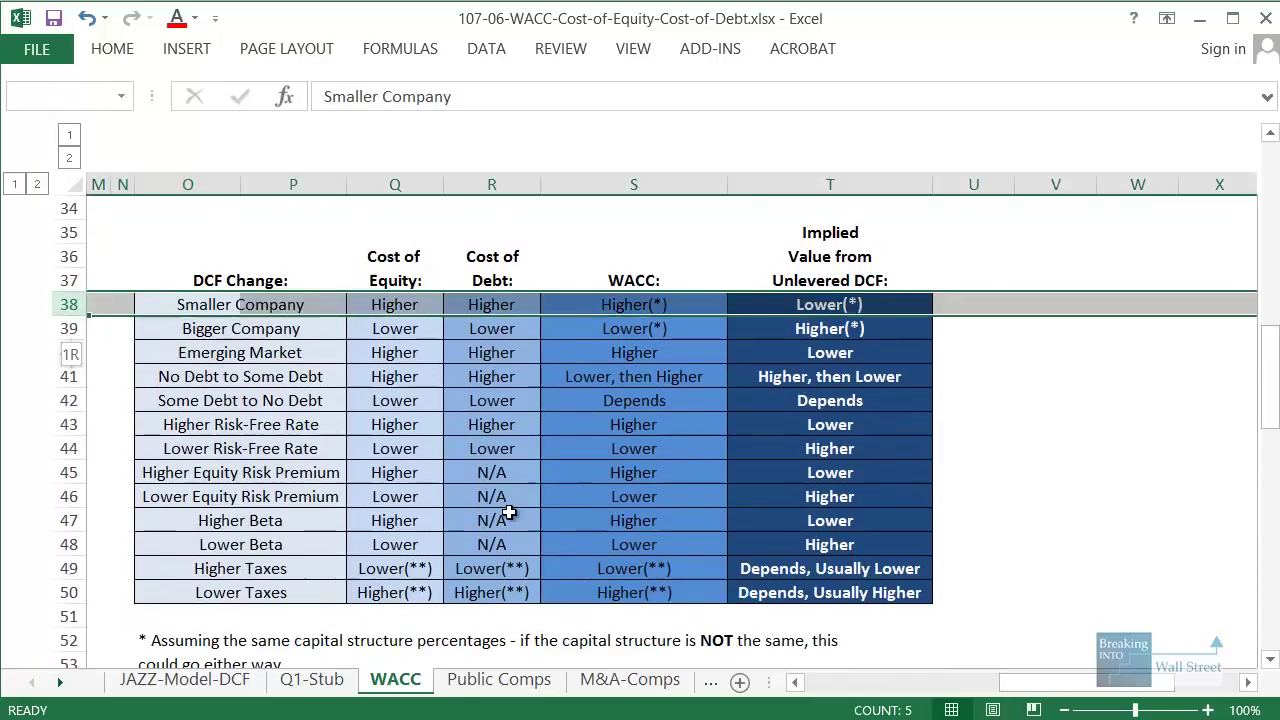
pyautogui.hotkey('shift', 'Down')
pyautogui.hotkey('shift', 'Down')
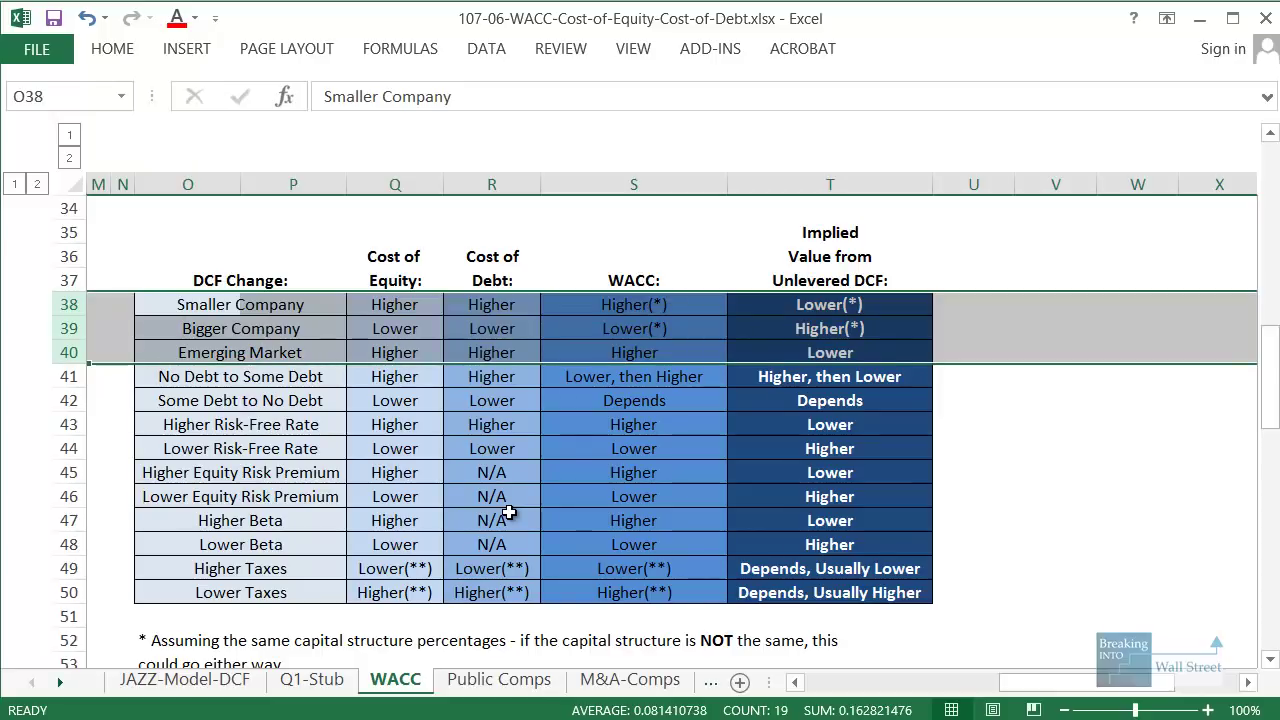
# Select only row 38, the Smaller Company case.
pyautogui.press('Down')
pyautogui.press('Up')
pyautogui.hotkey('shift', 'space')
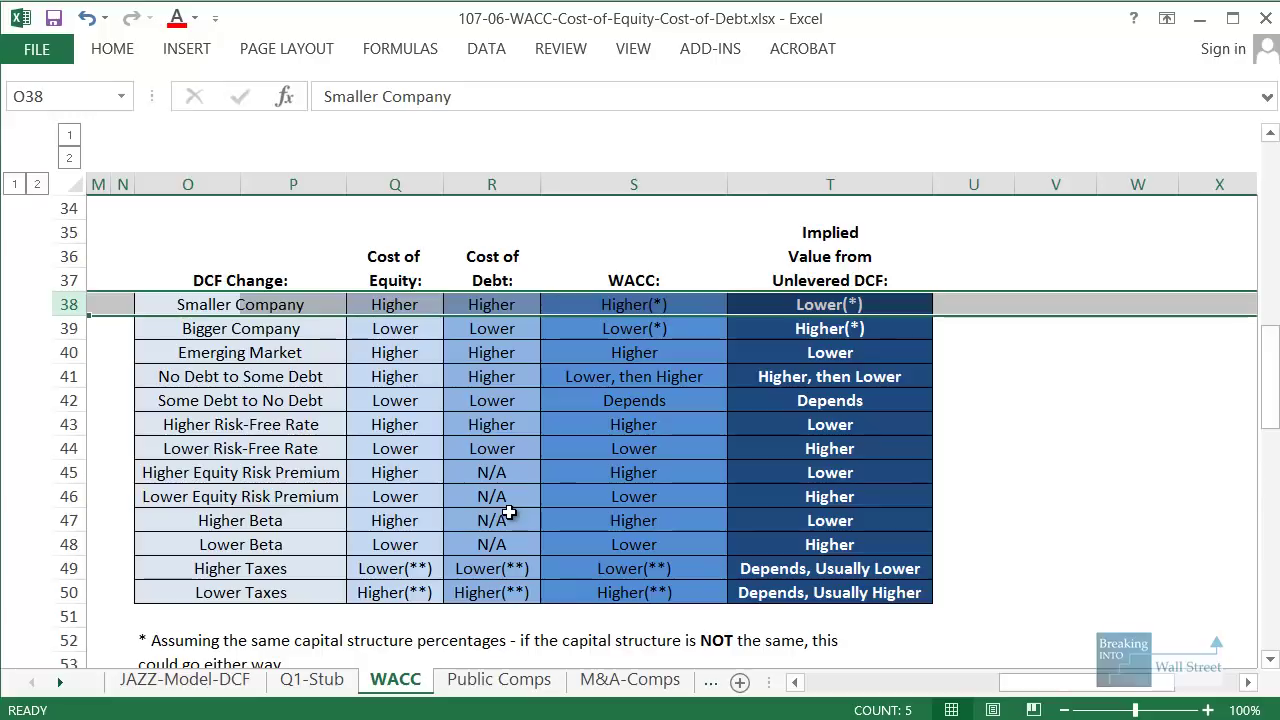
# Box the Smaller Company row's Implied Value and WACC results, and clear the boxes.
pyautogui.click(1198, 546)
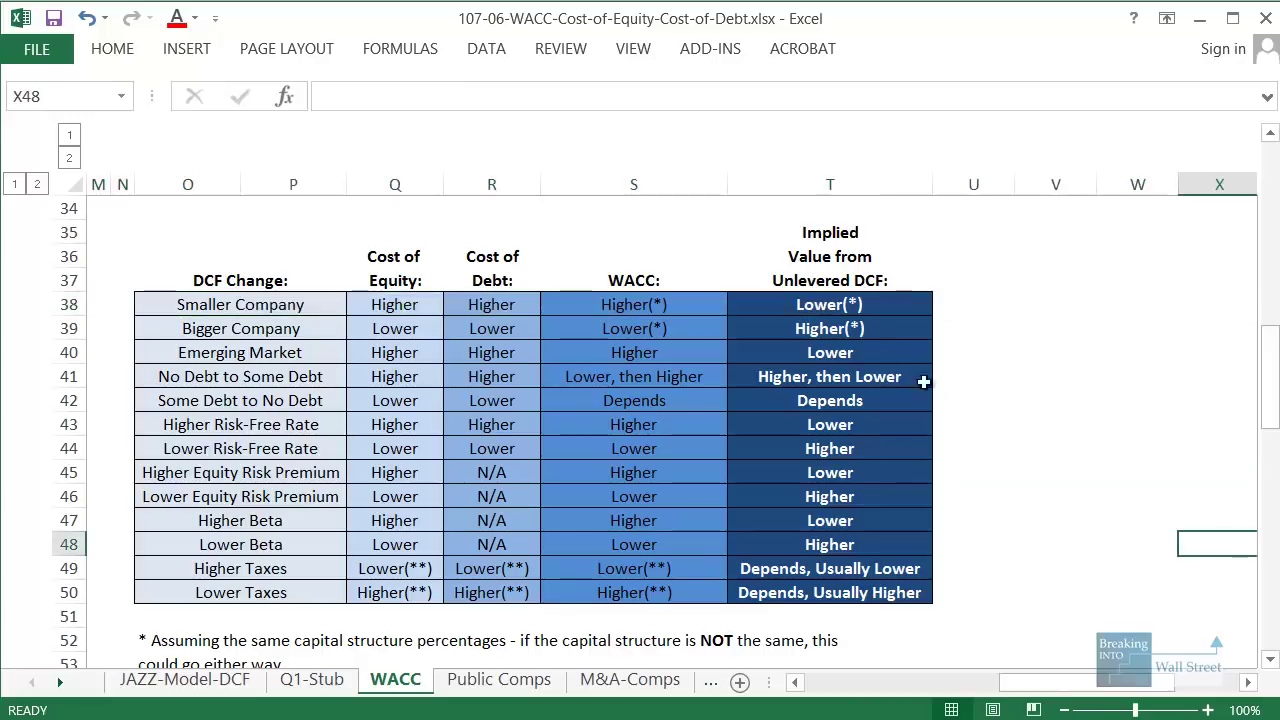
pyautogui.moveTo(728, 293); pyautogui.dragTo(962, 332)
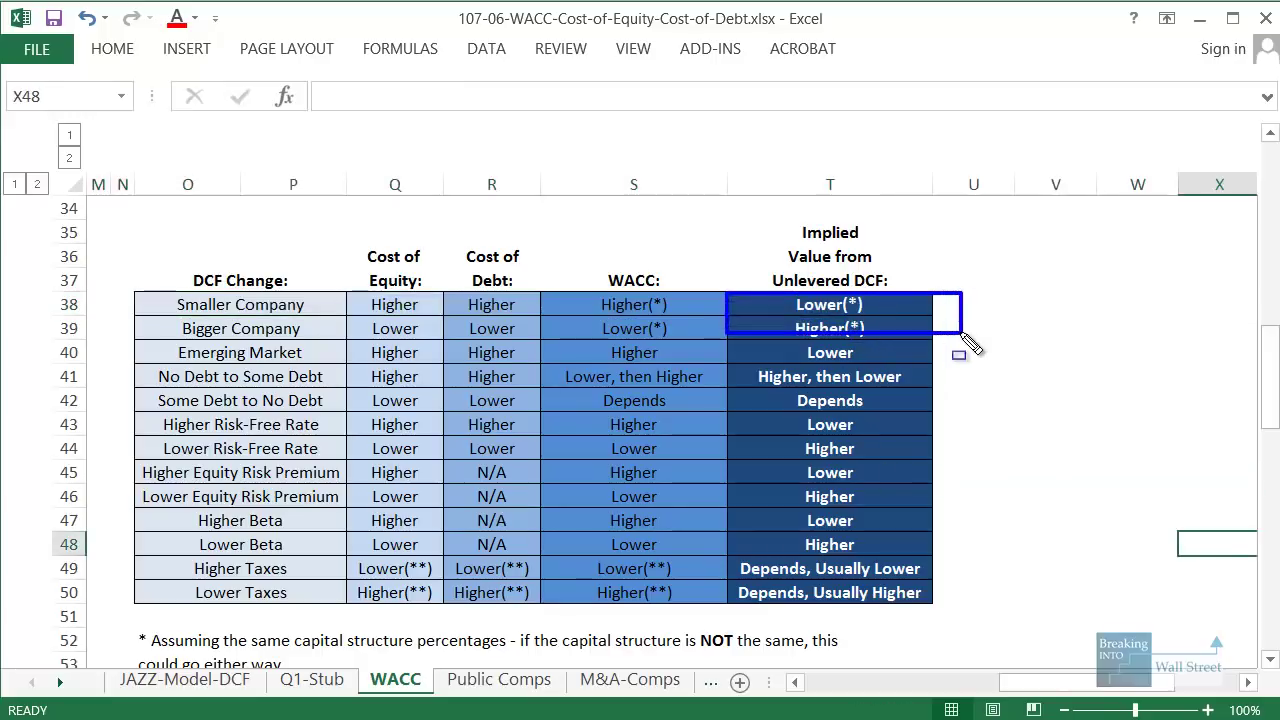
pyautogui.moveTo(640, 312); pyautogui.dragTo(734, 317)
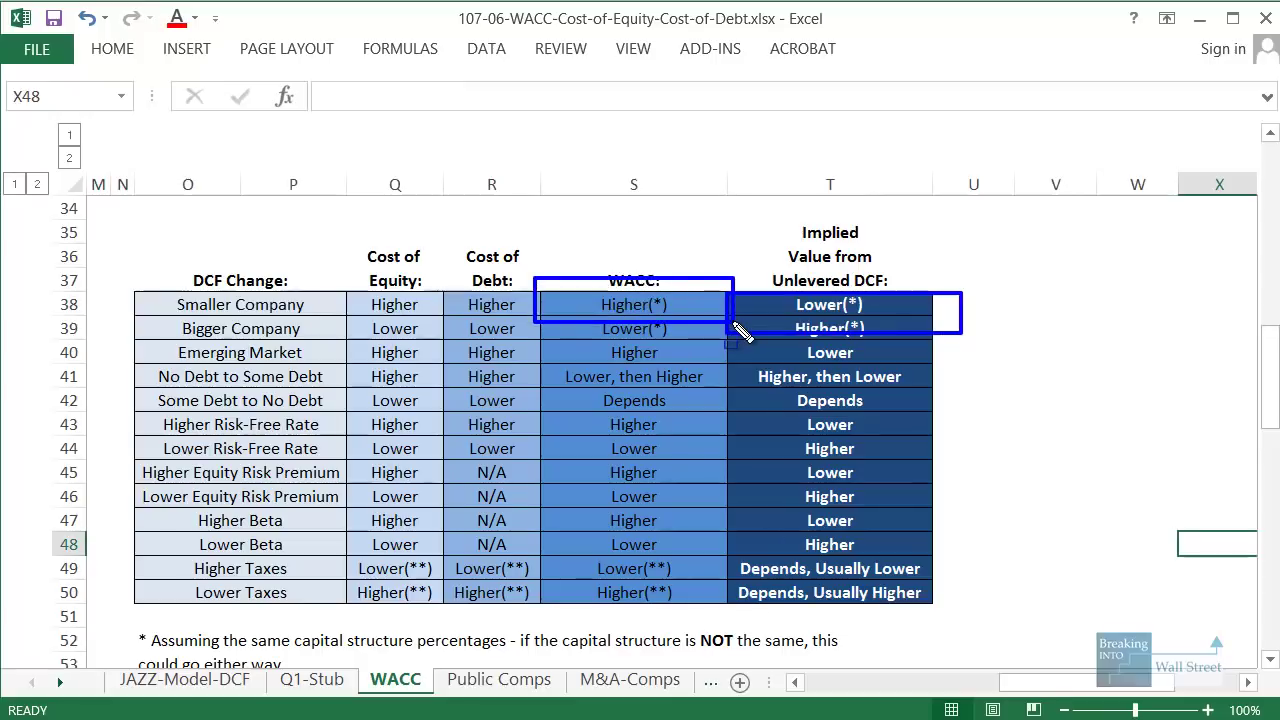
pyautogui.press('Escape')
# Select the Bigger Company results in Q39:T39, and temporarily box the whole Smaller Company row.
pyautogui.moveTo(400, 328); pyautogui.dragTo(830, 328)
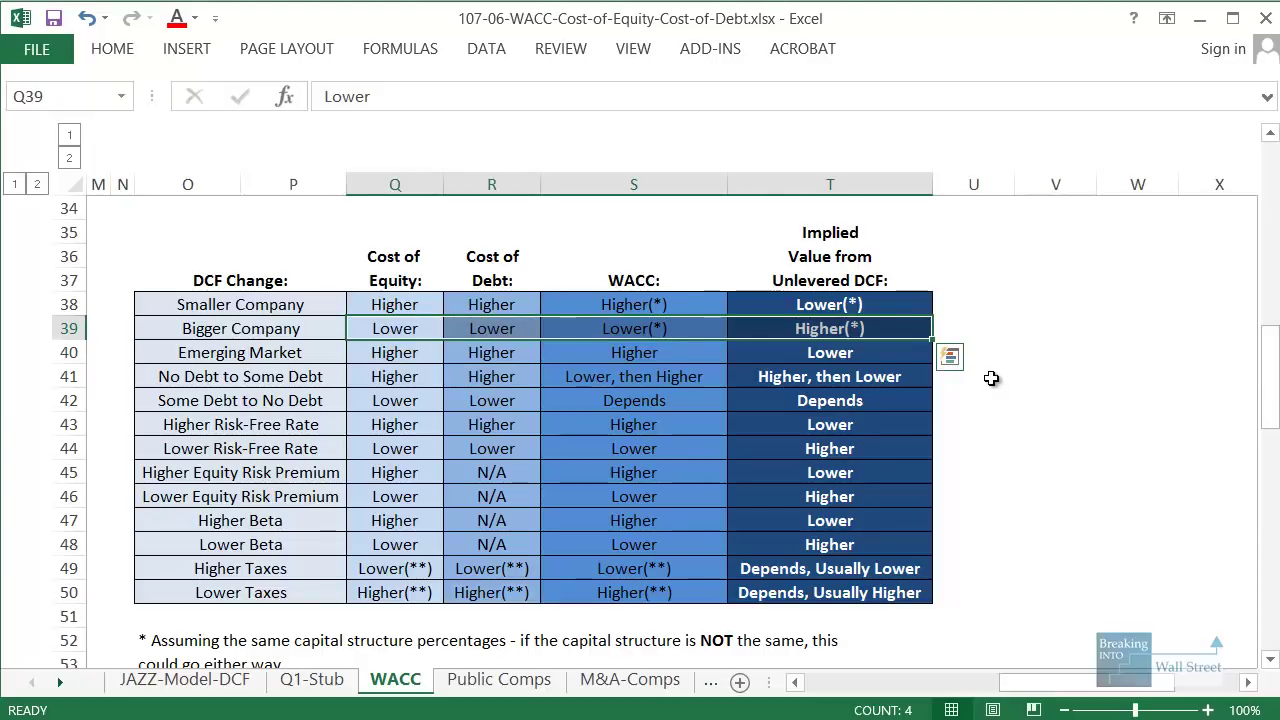
pyautogui.click(991, 378)
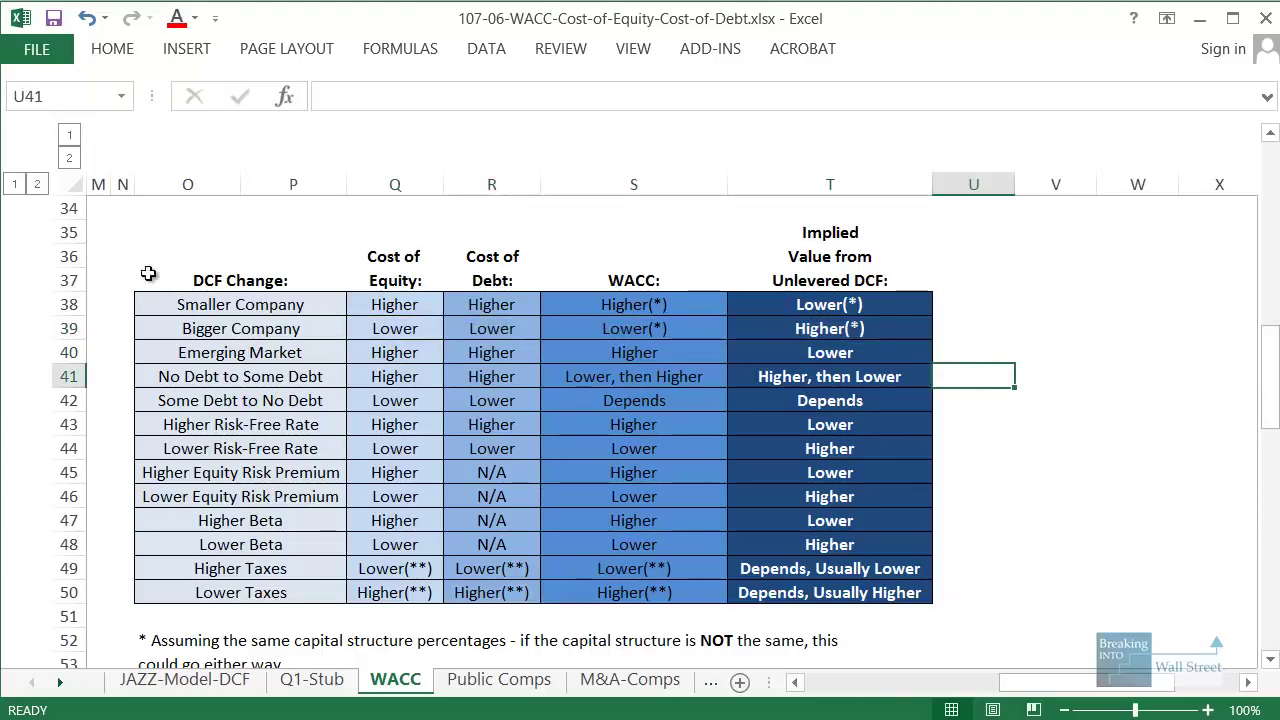
pyautogui.moveTo(120, 284)
pyautogui.mouseDown()
pyautogui.moveTo(895, 337)
pyautogui.moveTo(949, 327)
pyautogui.mouseUp()
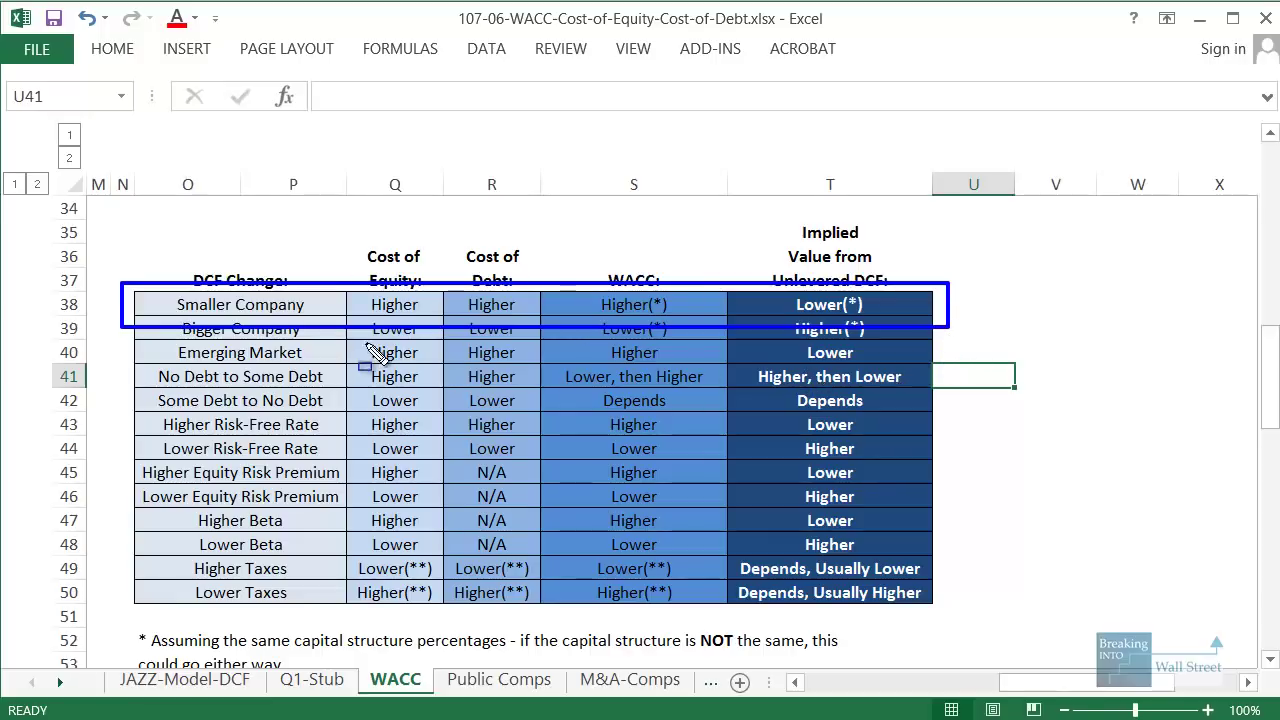
pyautogui.press('Escape')
# Select the Smaller Company result with its Cost of Debt heading in R36:R38, and the Cost of Equity equivalent in Q36:Q38.
pyautogui.moveTo(507, 300); pyautogui.dragTo(510, 256)
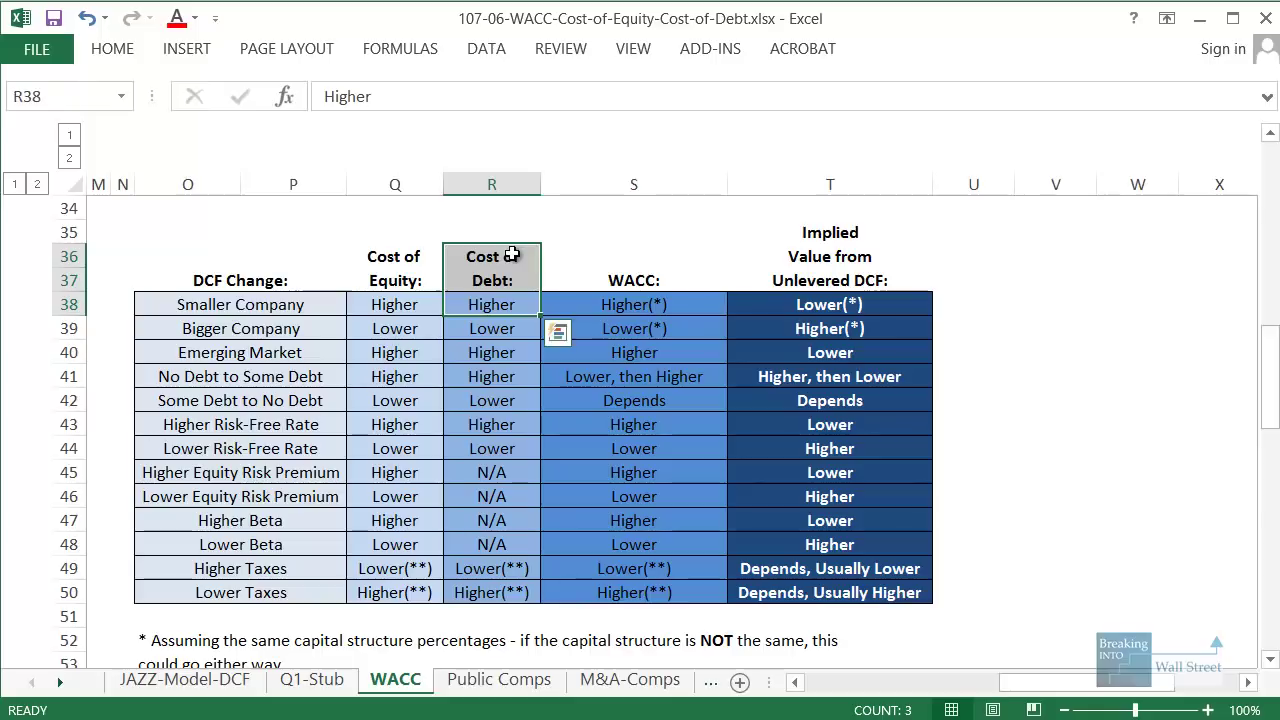
pyautogui.click(498, 328)
pyautogui.moveTo(275, 302); pyautogui.dragTo(414, 290)
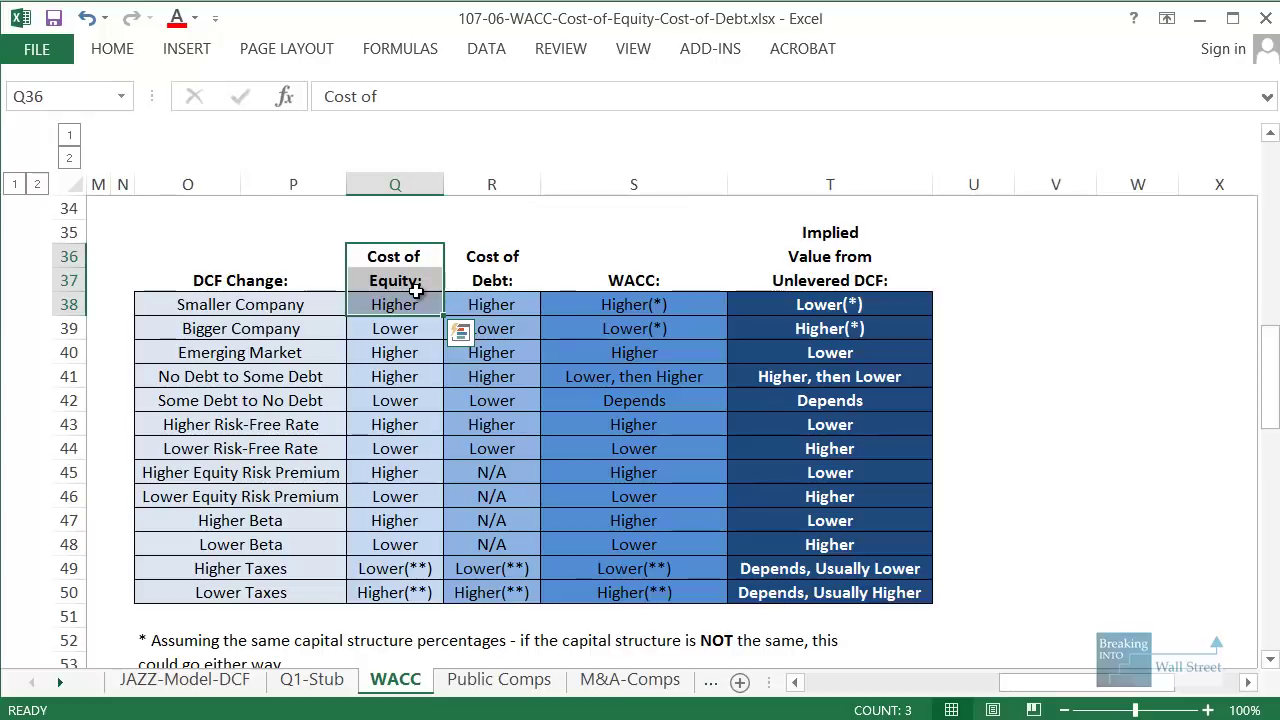
# Select the Cost of Equity and Cost of Debt headings in Q36:R37.
pyautogui.press('Right')
pyautogui.press('Right')
pyautogui.press('Left')
pyautogui.press('Left')
pyautogui.hotkey('shift', 'Down')
pyautogui.hotkey('shift', 'Right')
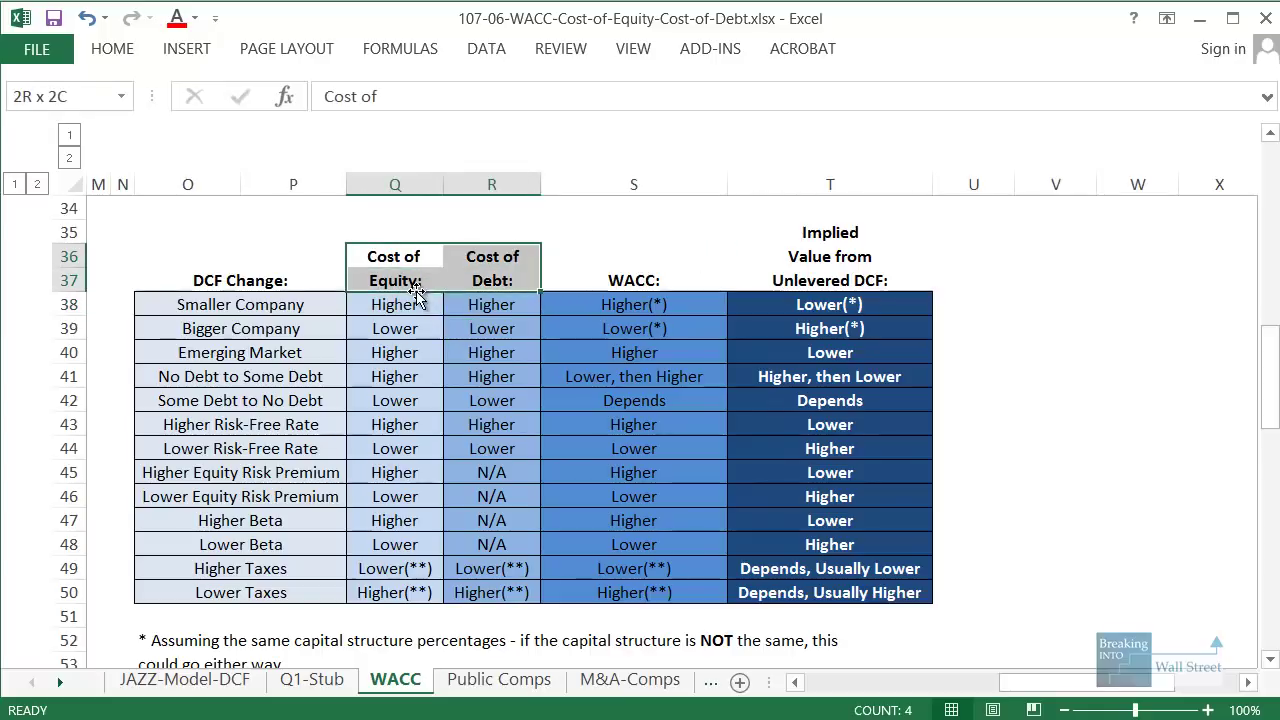
# Move to the WACC heading in S37 and select rows 37 and 38.
pyautogui.press('Right')
pyautogui.press('Right')
pyautogui.press('Down')
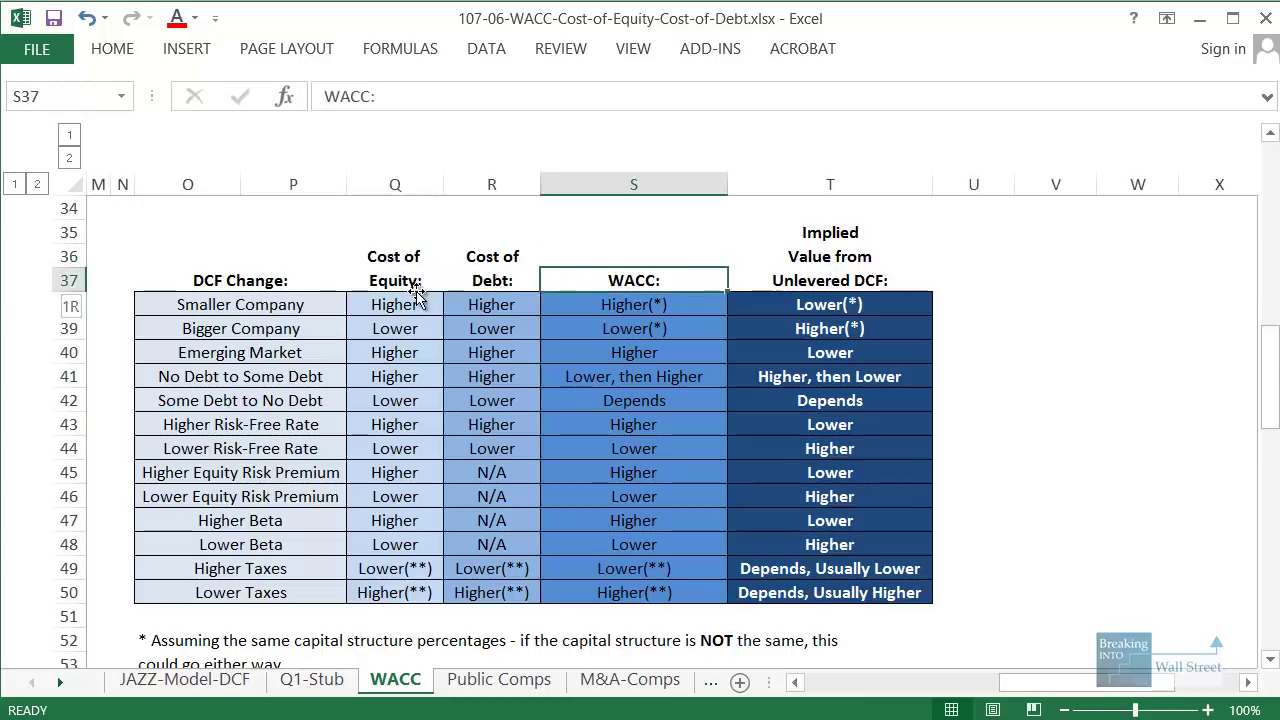
pyautogui.hotkey('shift', 'space')
pyautogui.hotkey('shift', 'Down')
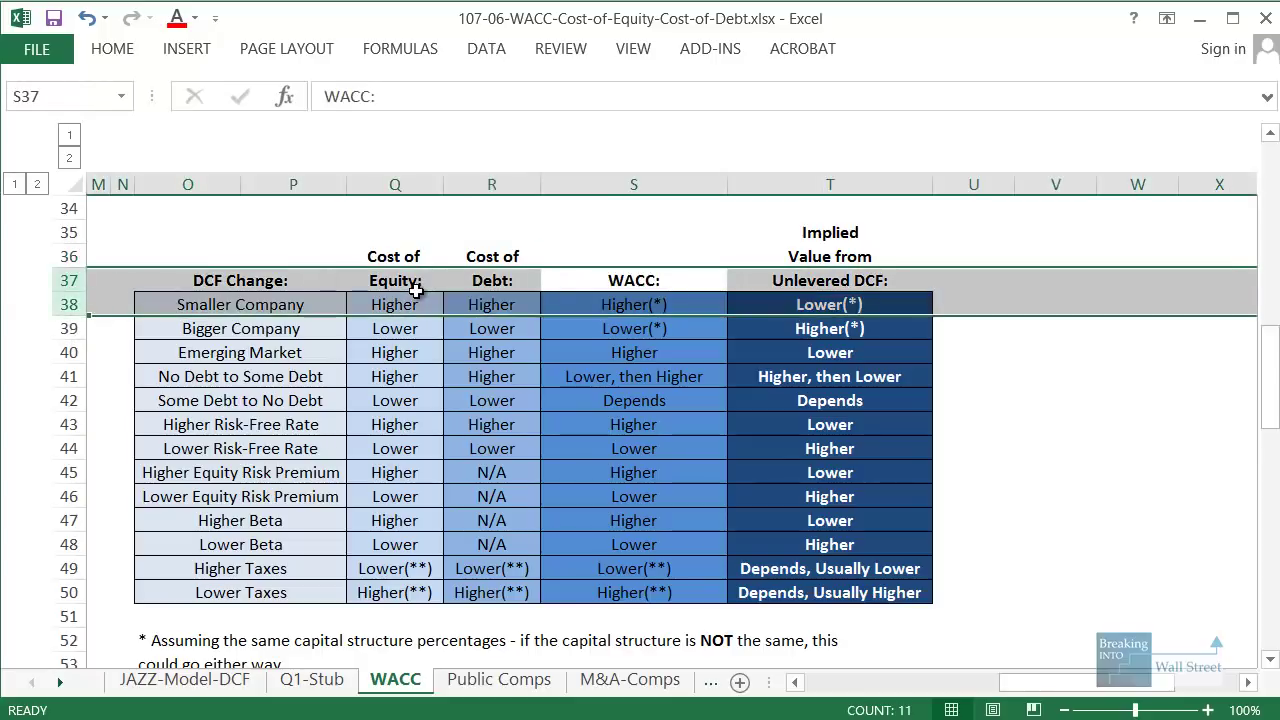
# Select row 40, the Emerging Market case.
pyautogui.press('Down')
pyautogui.press('Down')
pyautogui.press('Down')
pyautogui.hotkey('shift', 'space')
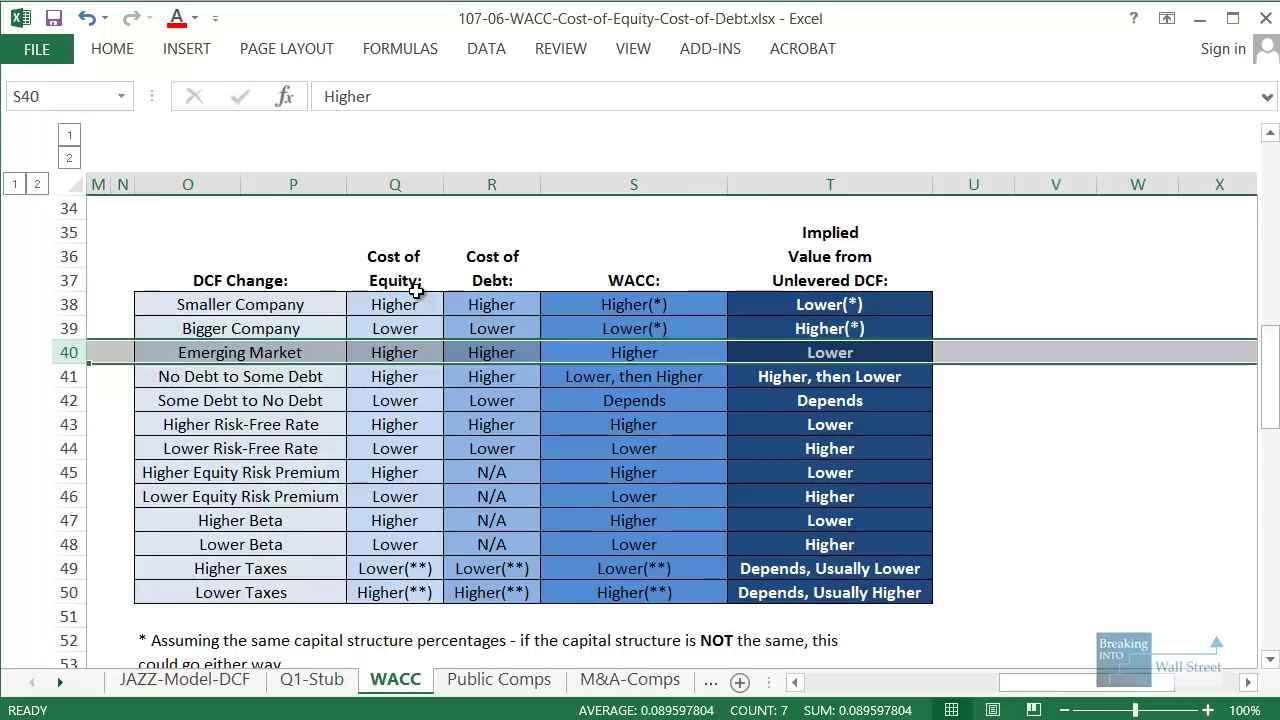
# Select the Cost of Equity, Cost of Debt and WACC headings in Q36:S37, and reselect the Emerging Market row from T40.
pyautogui.moveTo(425, 250); pyautogui.dragTo(662, 286)
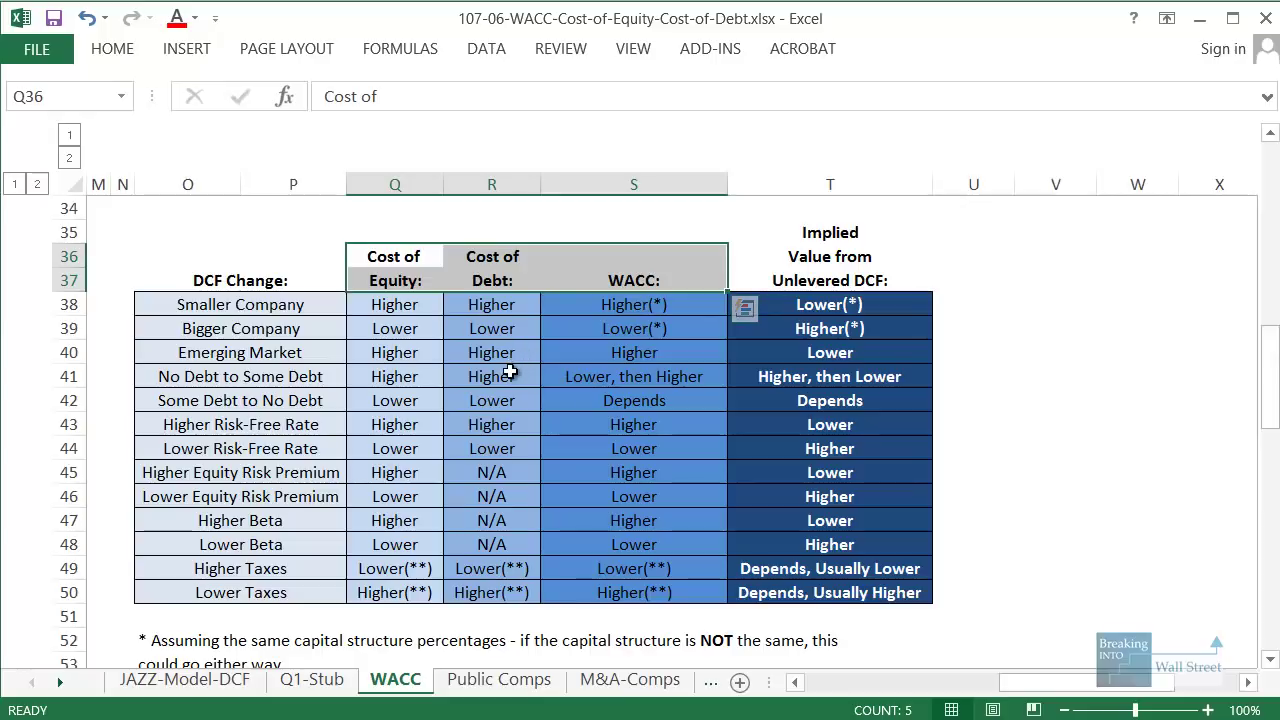
pyautogui.click(814, 350)
pyautogui.hotkey('shift', 'space')
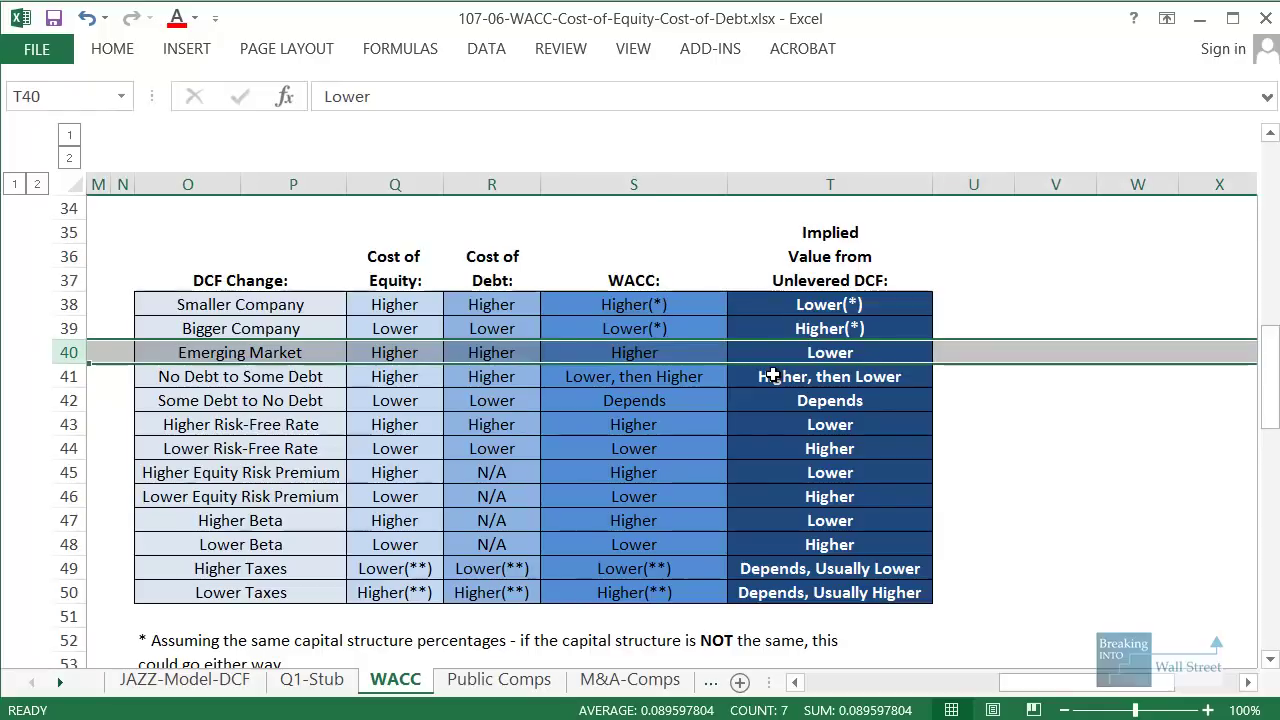
# Select headings Q36:R37, and draw boxes around "Emerging Market" and the Cost of Equity, Cost of Debt and WACC headings.
pyautogui.moveTo(422, 253); pyautogui.dragTo(491, 277)
pyautogui.moveTo(120, 325)
pyautogui.mouseDown()
pyautogui.moveTo(152, 346)
pyautogui.moveTo(378, 374)
pyautogui.moveTo(362, 372)
pyautogui.mouseUp()
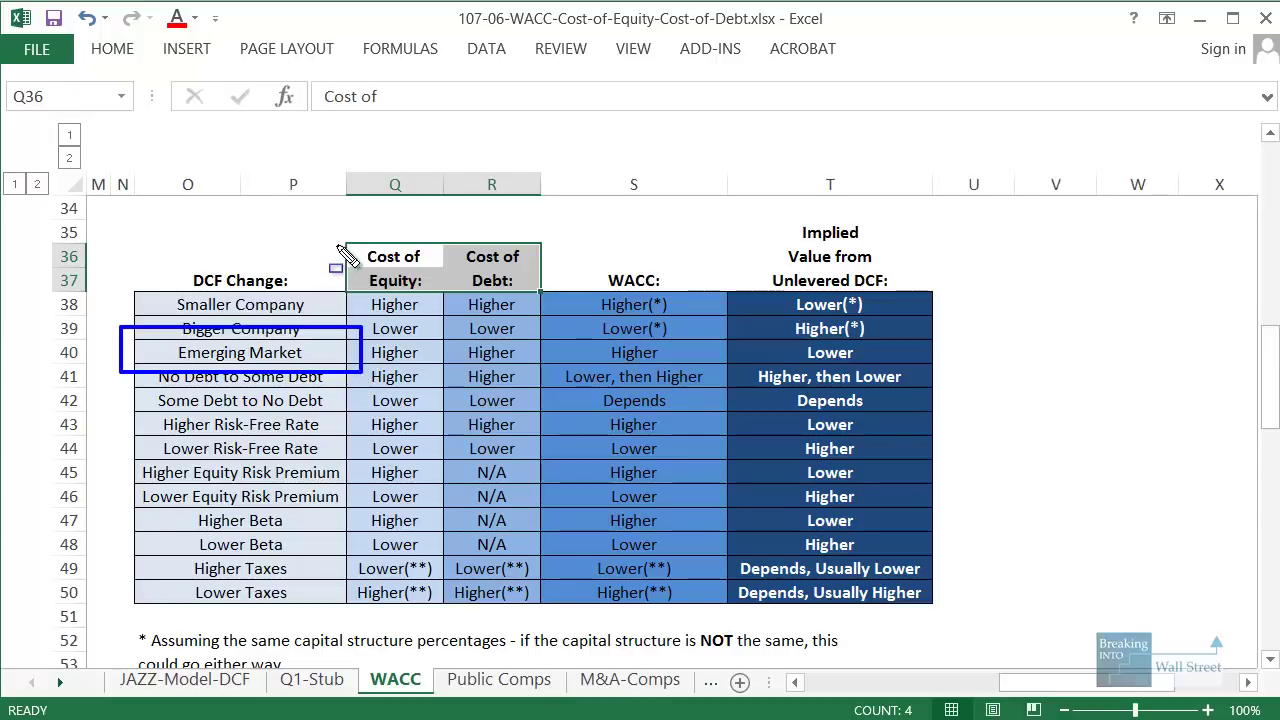
pyautogui.moveTo(342, 239)
pyautogui.mouseDown()
pyautogui.moveTo(596, 292)
pyautogui.moveTo(728, 298)
pyautogui.mouseUp()
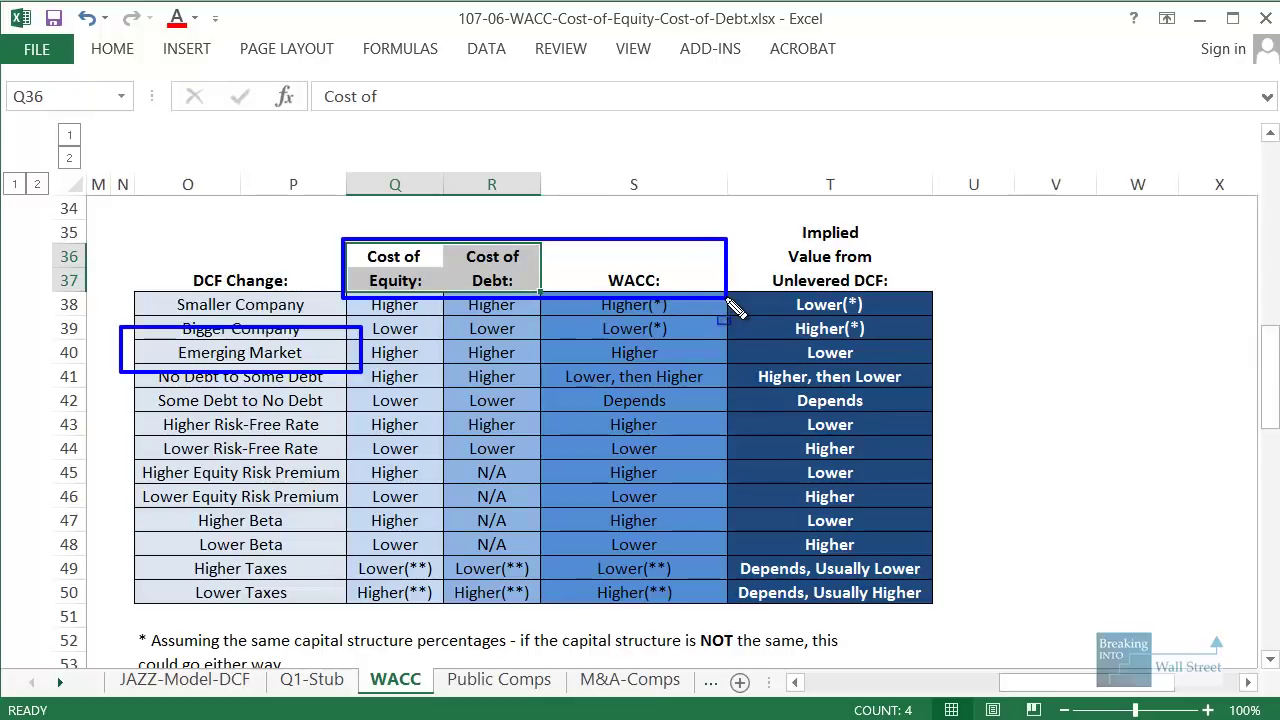
# Select the No Debt to Some Debt and Some Debt to No Debt rows, O41:T42.
pyautogui.moveTo(250, 378)
pyautogui.mouseDown()
pyautogui.moveTo(908, 388)
pyautogui.moveTo(300, 380)
pyautogui.mouseUp()
pyautogui.moveTo(180, 378); pyautogui.dragTo(866, 405)
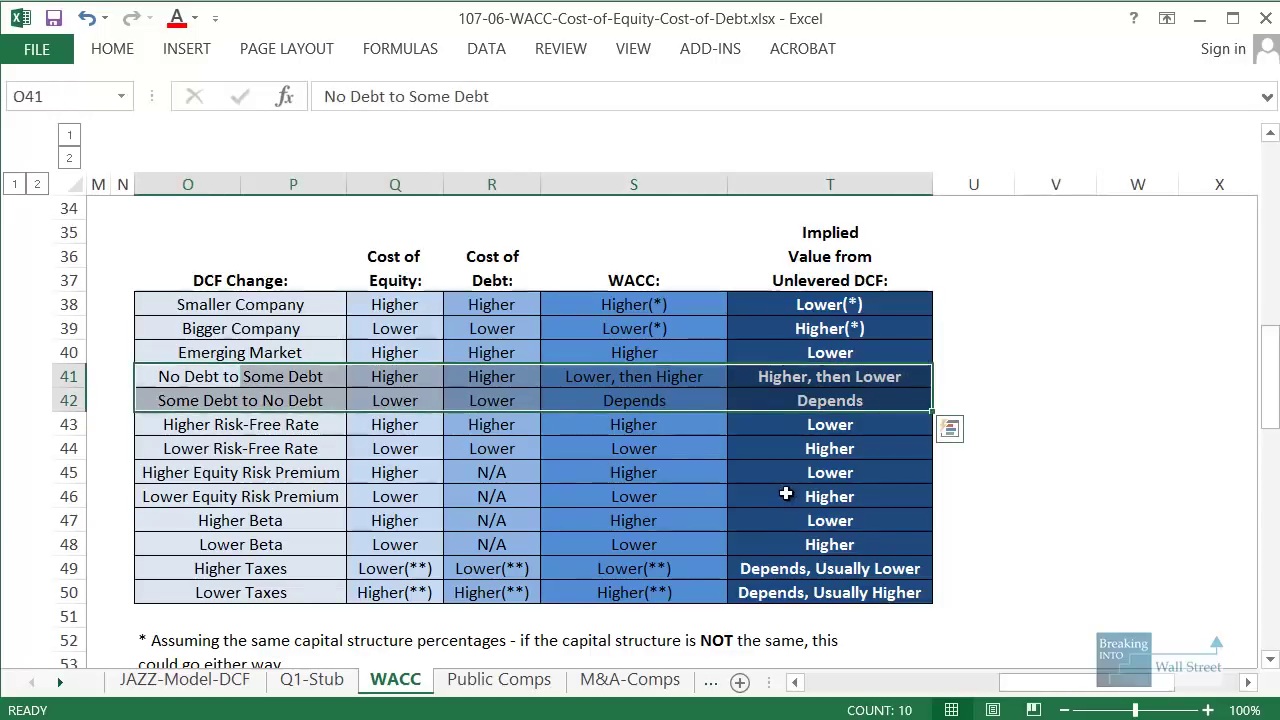
# Go to the "How Different Factors Impact WACC" table and select the Risk Spread values in R62:R71.
pyautogui.scroll(-11, 735, 508)
pyautogui.scroll(5, 733, 508)
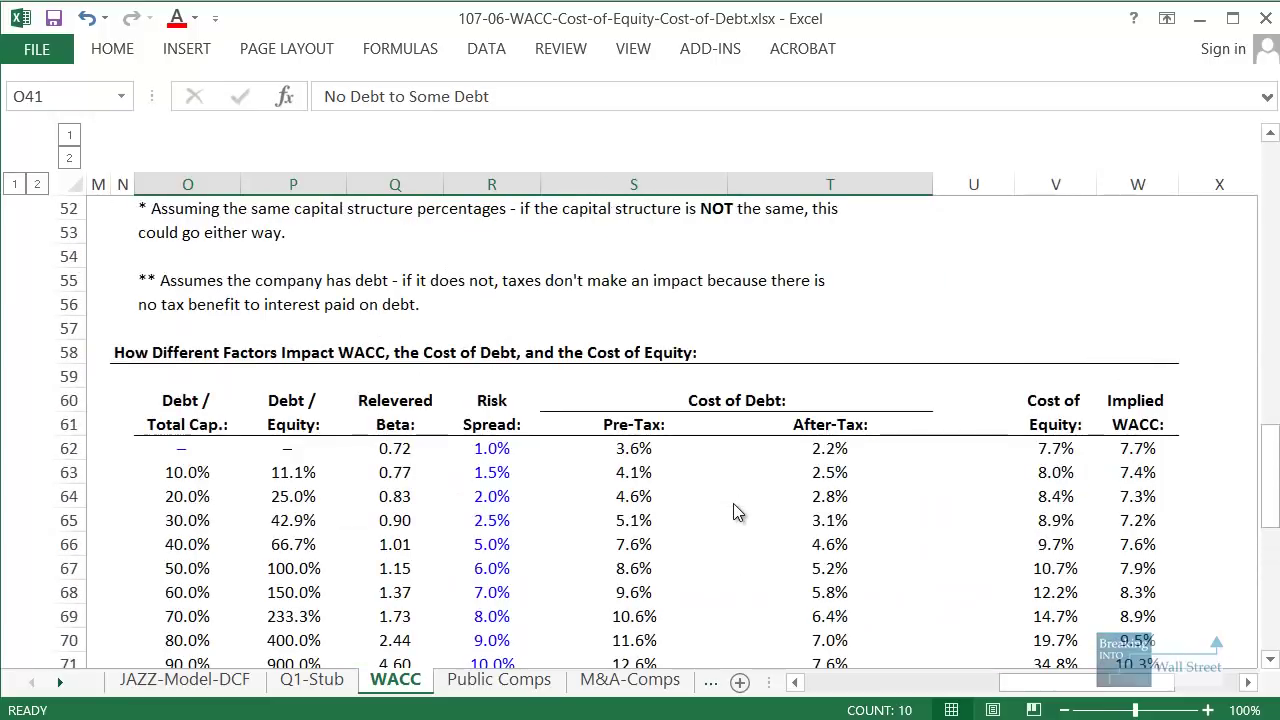
pyautogui.scroll(-1, 733, 508)
pyautogui.click(655, 430)
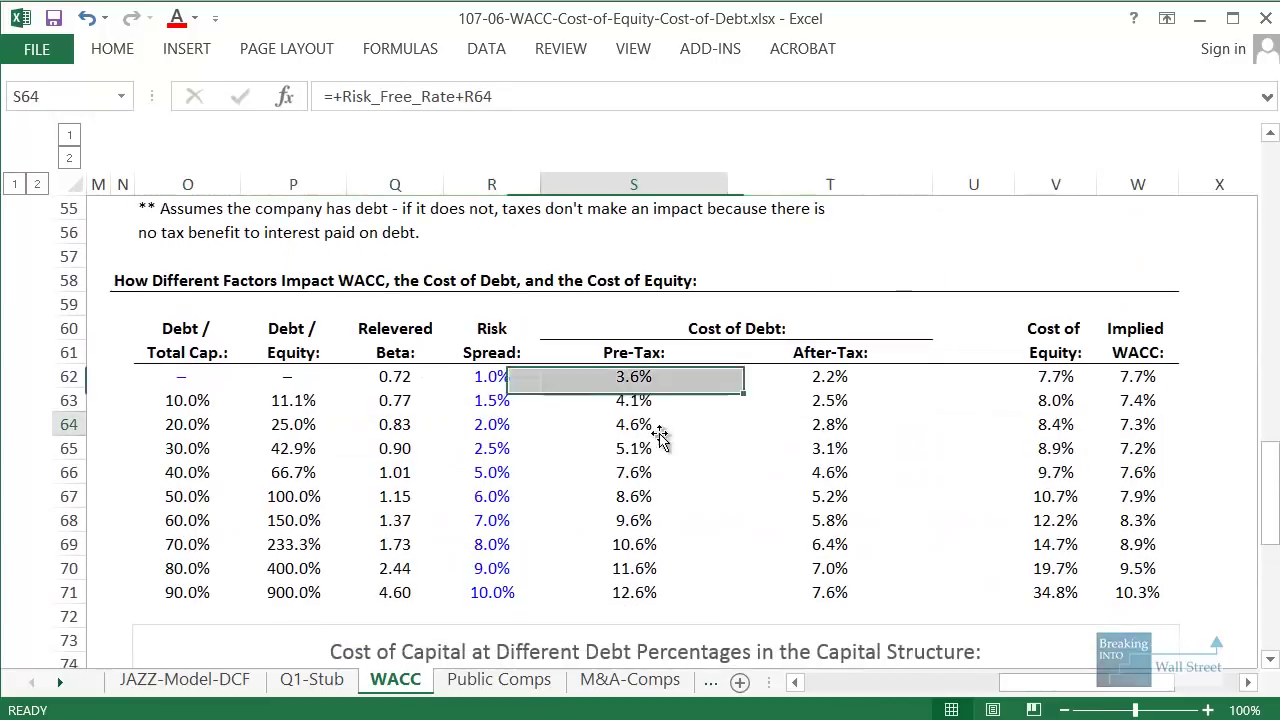
pyautogui.click(275, 375)
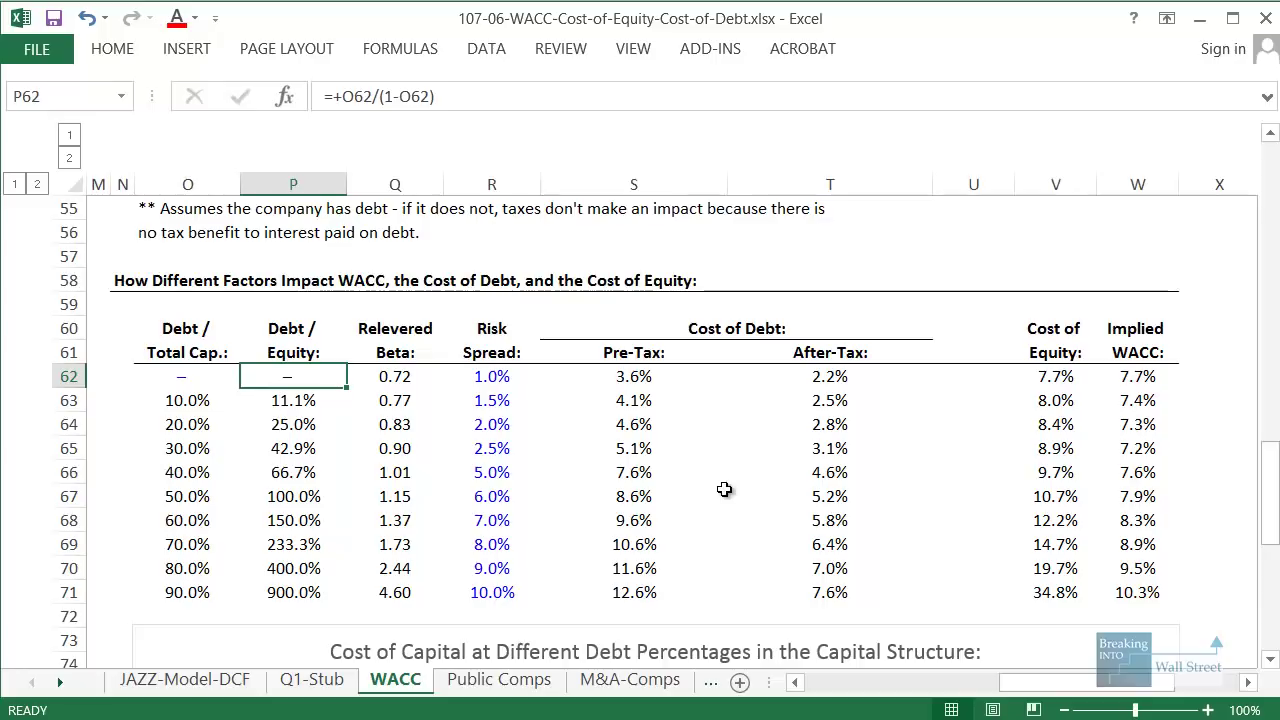
pyautogui.press('Right')
pyautogui.press('Right')
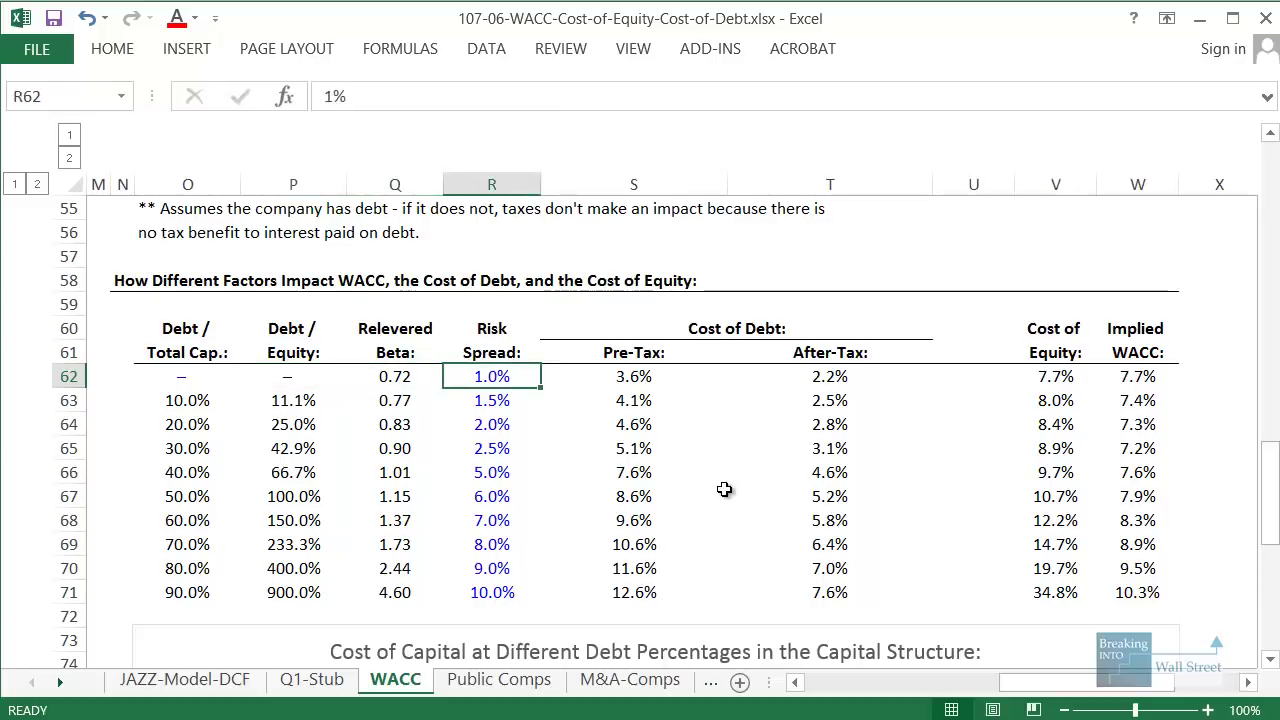
pyautogui.hotkey('ctrl', 'shift', 'Down')
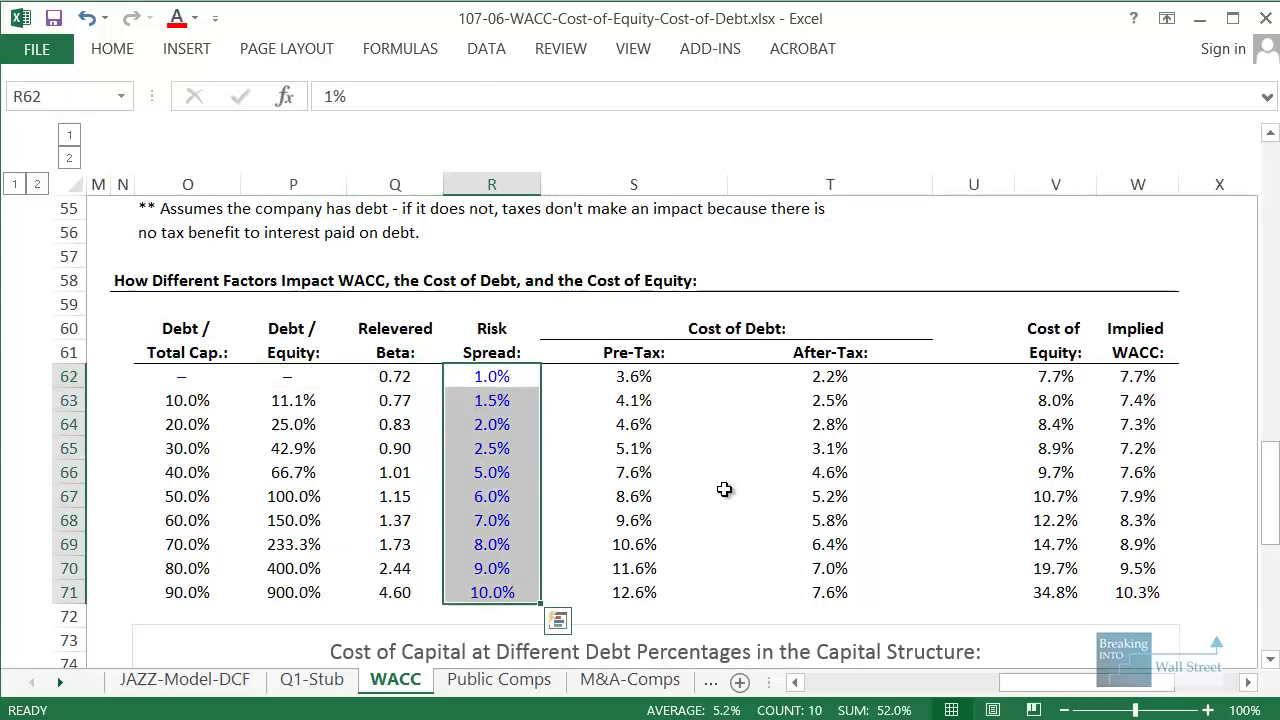
# Select the Debt / Total Cap. values in O62:O71, and select the entire no-debt row 62.
pyautogui.press('Left')
pyautogui.press('Left')
pyautogui.press('Left')
pyautogui.hotkey('ctrl', 'shift', 'Down')
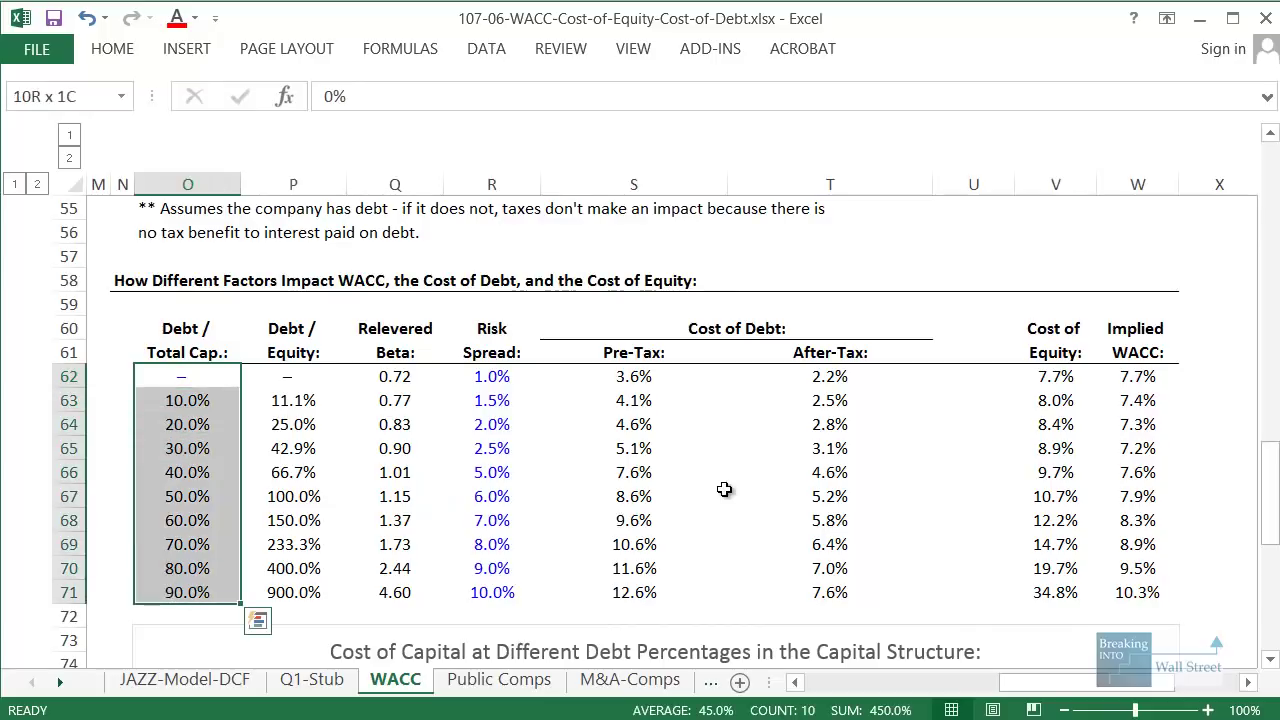
pyautogui.press('Down')
pyautogui.press('Up')
pyautogui.hotkey('shift', 'space')
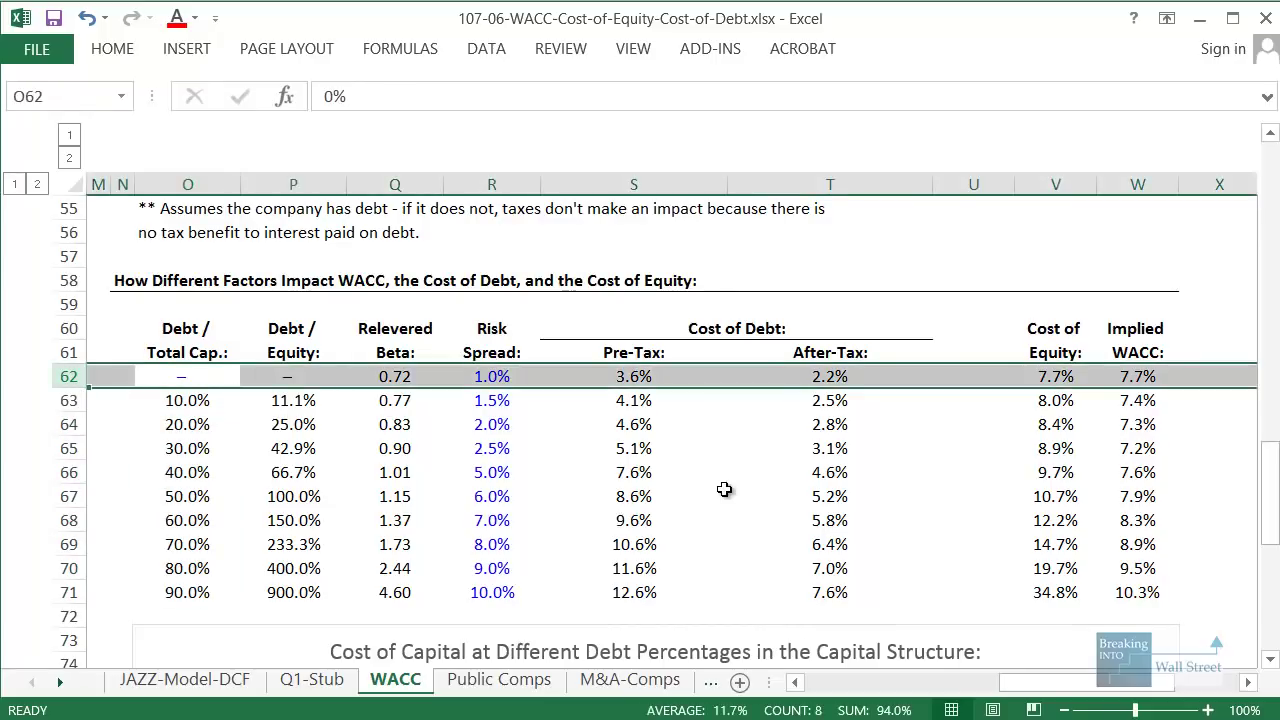
# Go to the 90% debt case in row 71 and select entire rows 60 to 71, including the headings.
pyautogui.hotkey('ctrl', 'Down')
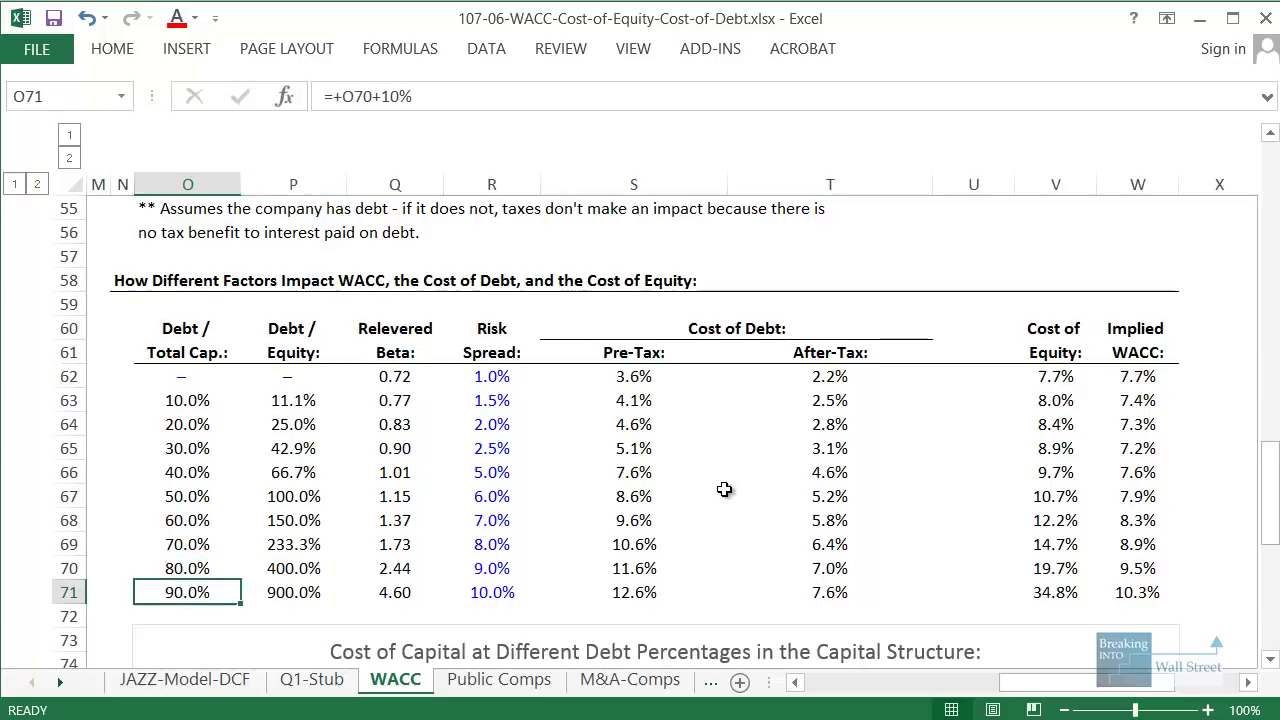
pyautogui.press('Right')
pyautogui.press('Right')
pyautogui.press('Right')
pyautogui.hotkey('shift', 'space')
pyautogui.hotkey('shift', 'Up')
pyautogui.hotkey('shift', 'Up')
pyautogui.hotkey('shift', 'Up')
pyautogui.hotkey('shift', 'Up')
pyautogui.hotkey('shift', 'Up')
pyautogui.hotkey('shift', 'Up')
pyautogui.hotkey('shift', 'Up')
pyautogui.hotkey('shift', 'Up')
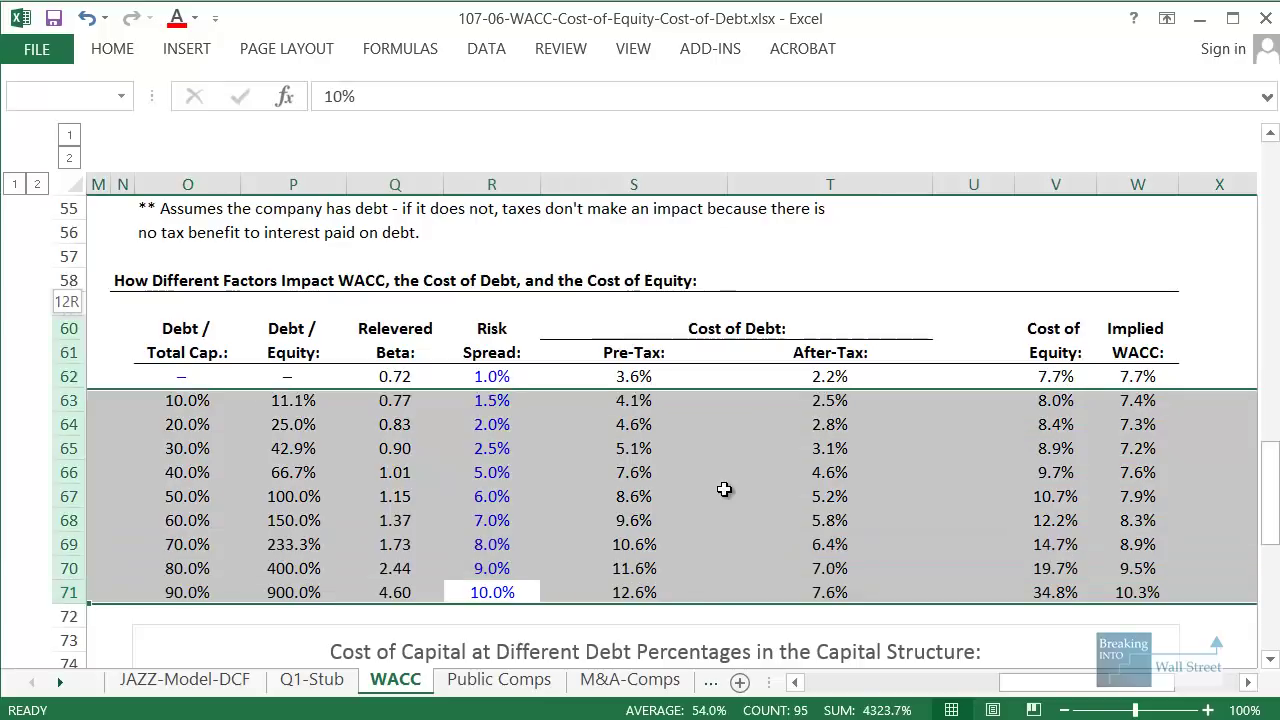
pyautogui.hotkey('shift', 'Up')
pyautogui.hotkey('shift', 'Up')
pyautogui.hotkey('shift', 'Up')
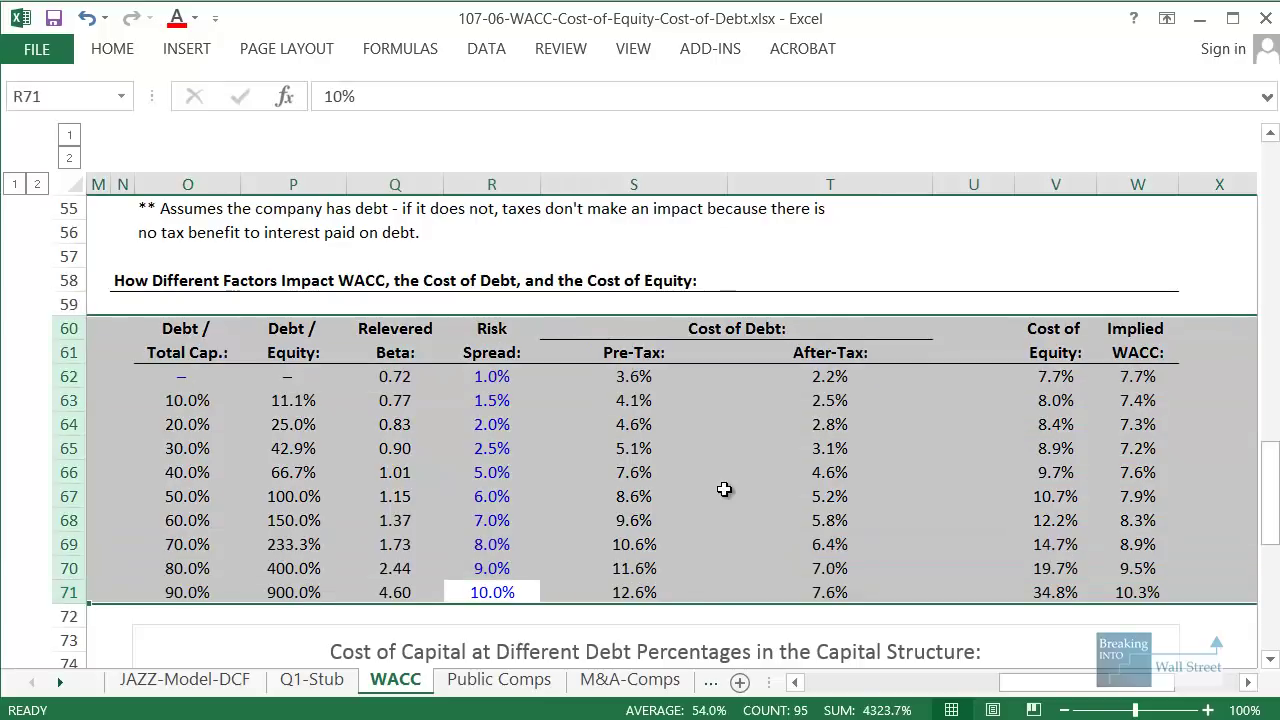
# Return to the Risk Spread in R62 and inspect the Pre-Tax Cost of Debt formula in S62.
pyautogui.press('Up')
pyautogui.press('Up')
pyautogui.press('Up')
pyautogui.press('Up')
pyautogui.press('Up')
pyautogui.press('Up')
pyautogui.press('Up')
pyautogui.press('Up')
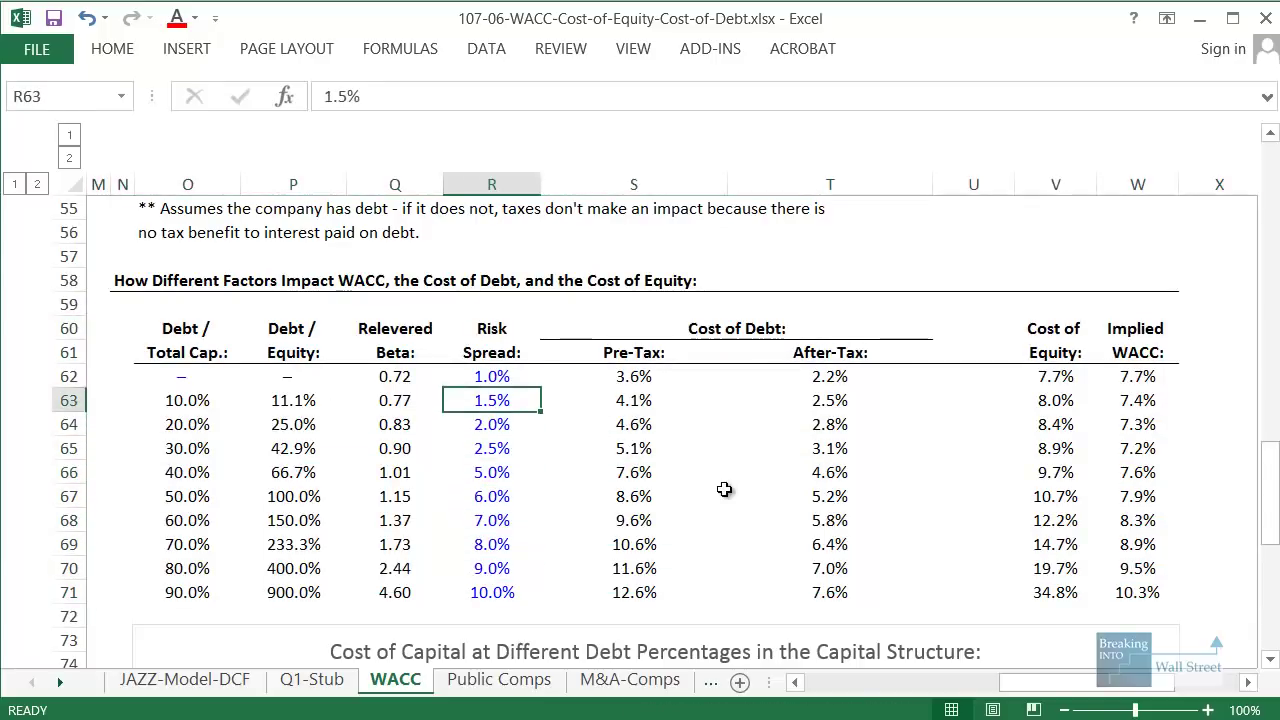
pyautogui.press('Up')
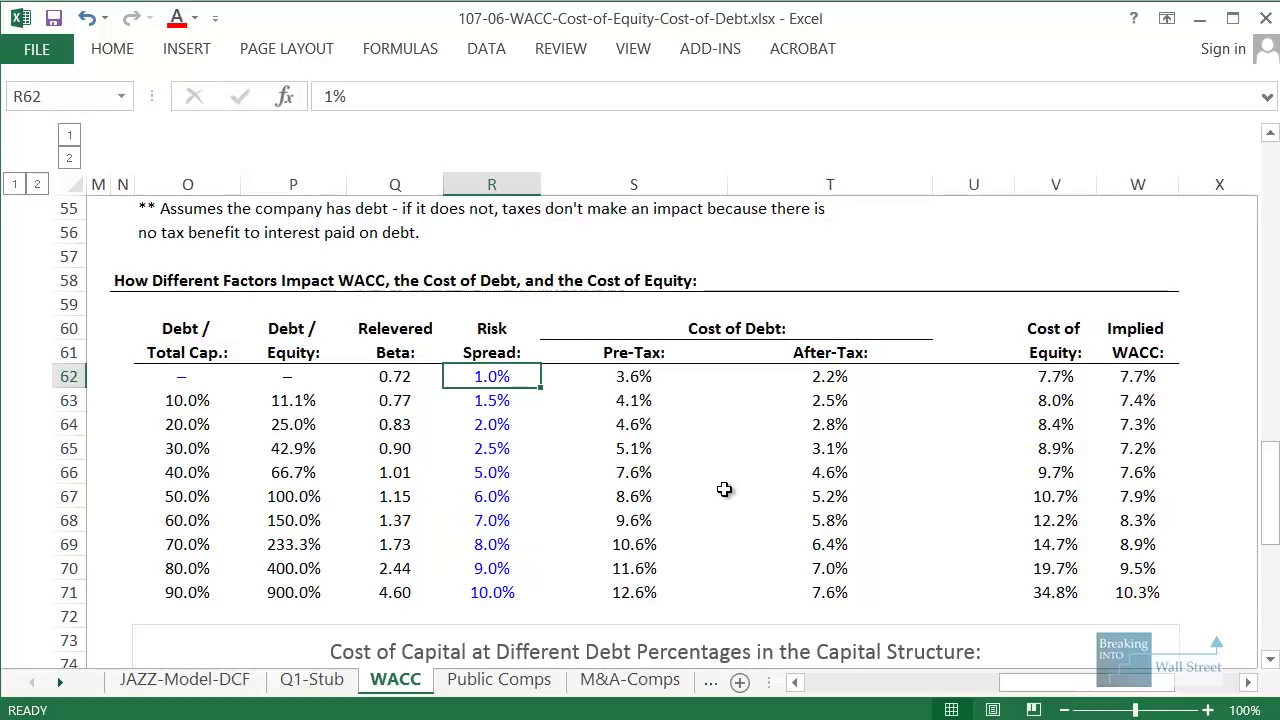
pyautogui.press('Right')
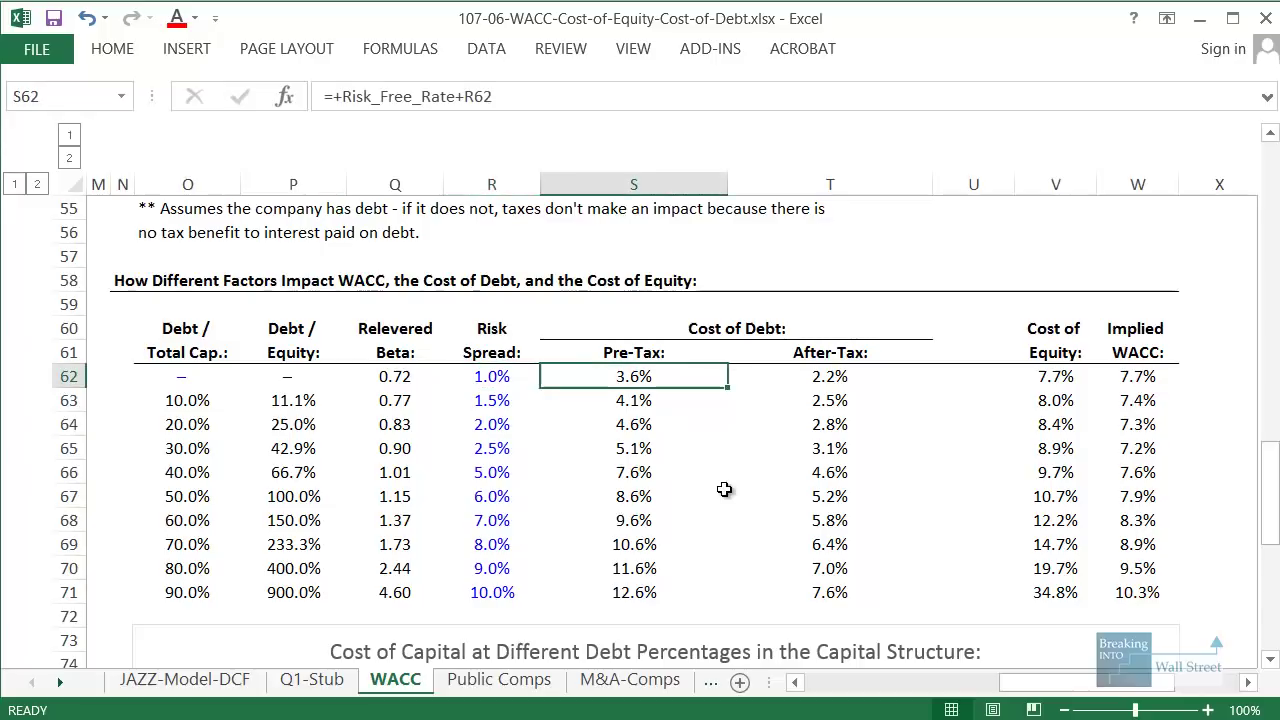
pyautogui.press('F2')
pyautogui.press('Escape')
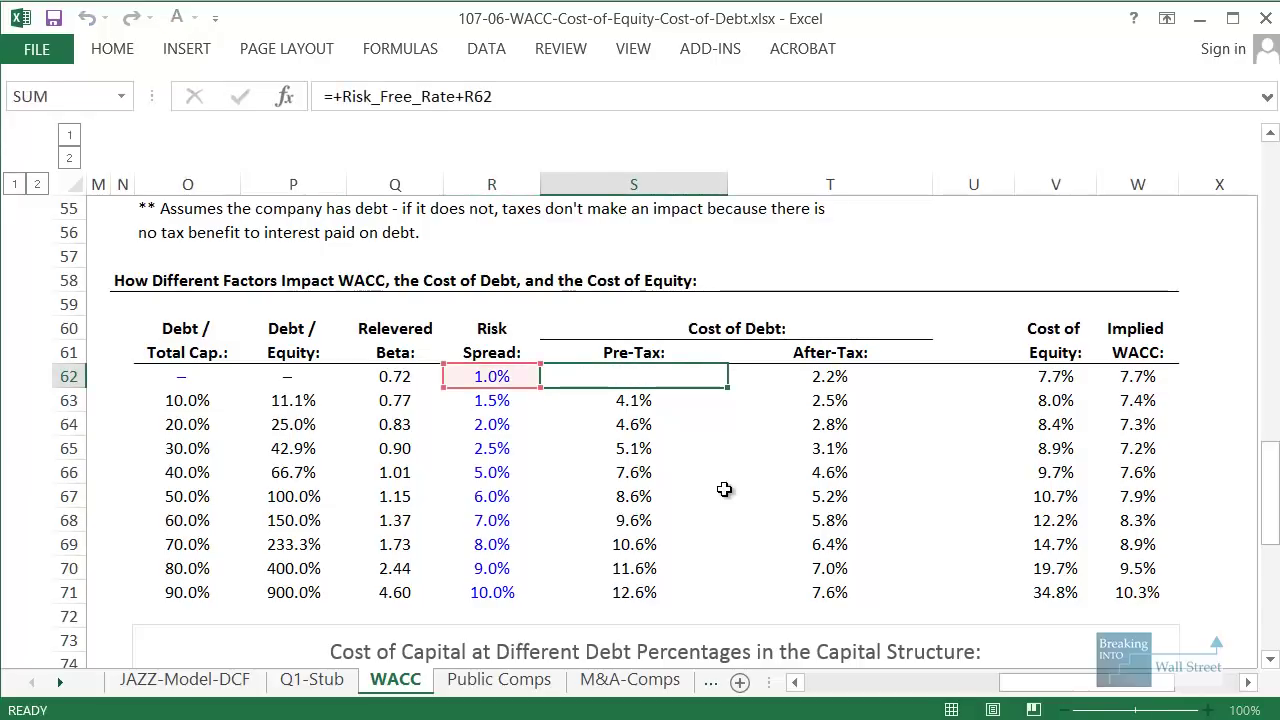
# Select the Risk Spread values down to row 71 and return to the Pre-Tax Cost of Debt in S62.
pyautogui.press('Left')
pyautogui.press('Left')
pyautogui.press('Right')
pyautogui.hotkey('ctrl', 'shift', 'Down')
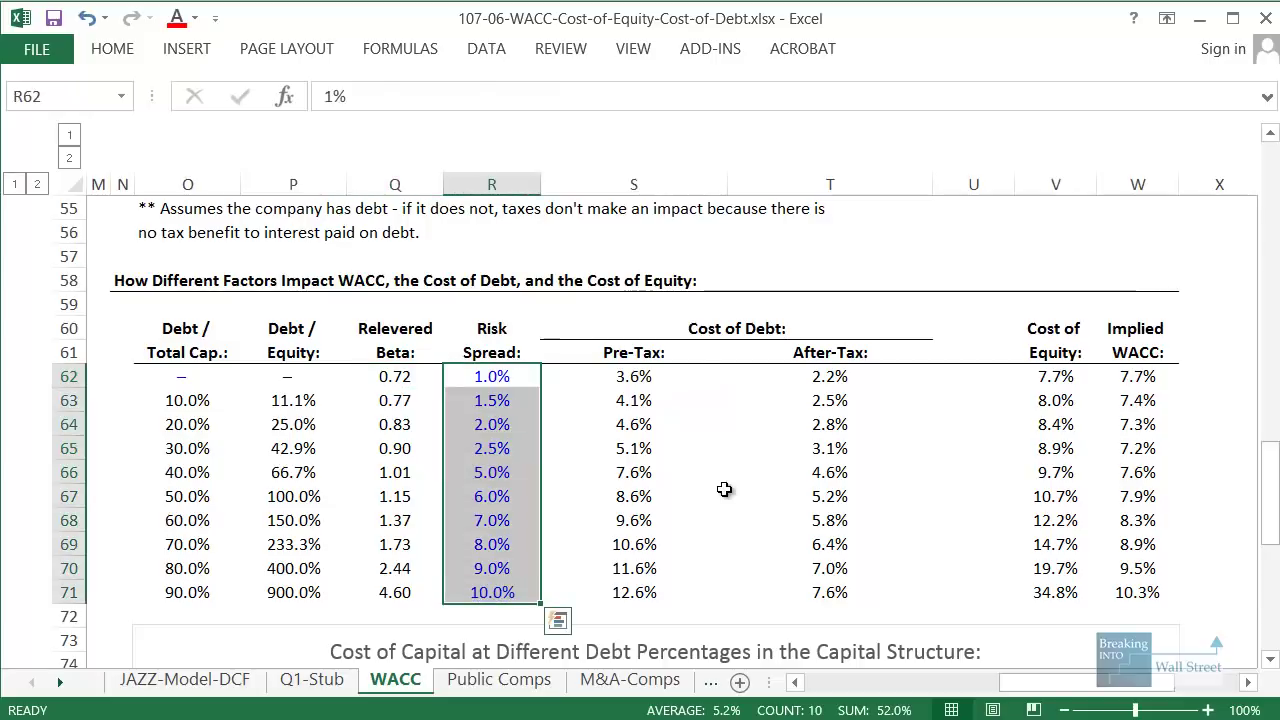
pyautogui.press('Right')
pyautogui.press('Left')
pyautogui.hotkey('ctrl', 'shift', 'Down')
pyautogui.press('Right')
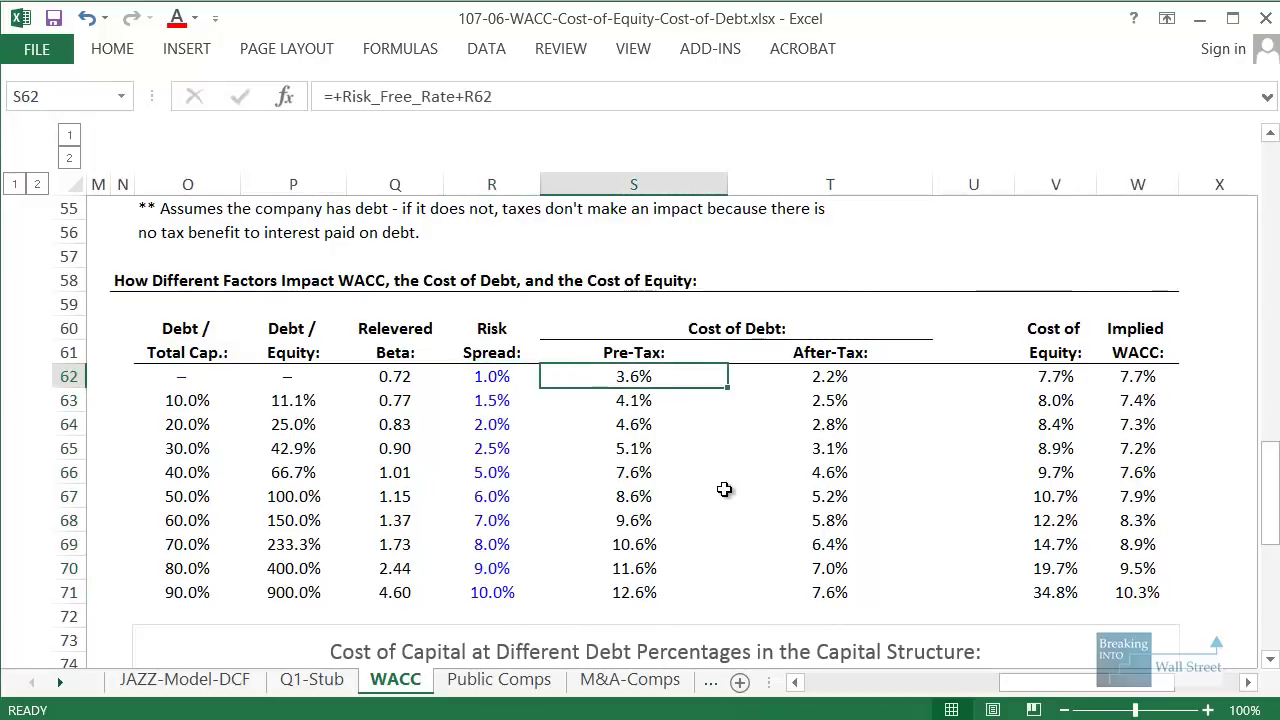
# Select the Cost of Debt values in S62:T71 and inspect the After-Tax formula in T62.
pyautogui.hotkey('ctrl', 'shift', 'Down')
pyautogui.hotkey('shift', 'Right')
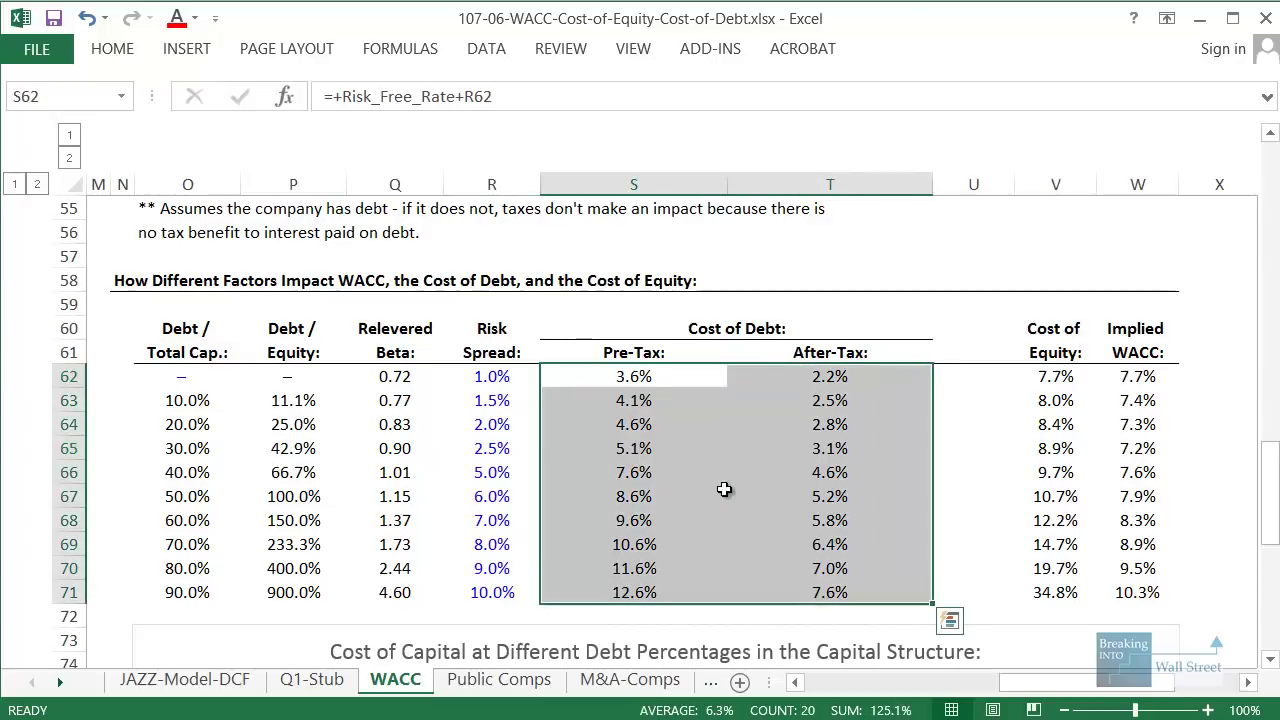
pyautogui.press('Right')
pyautogui.hotkey('ctrl', 'shift', 'Down')
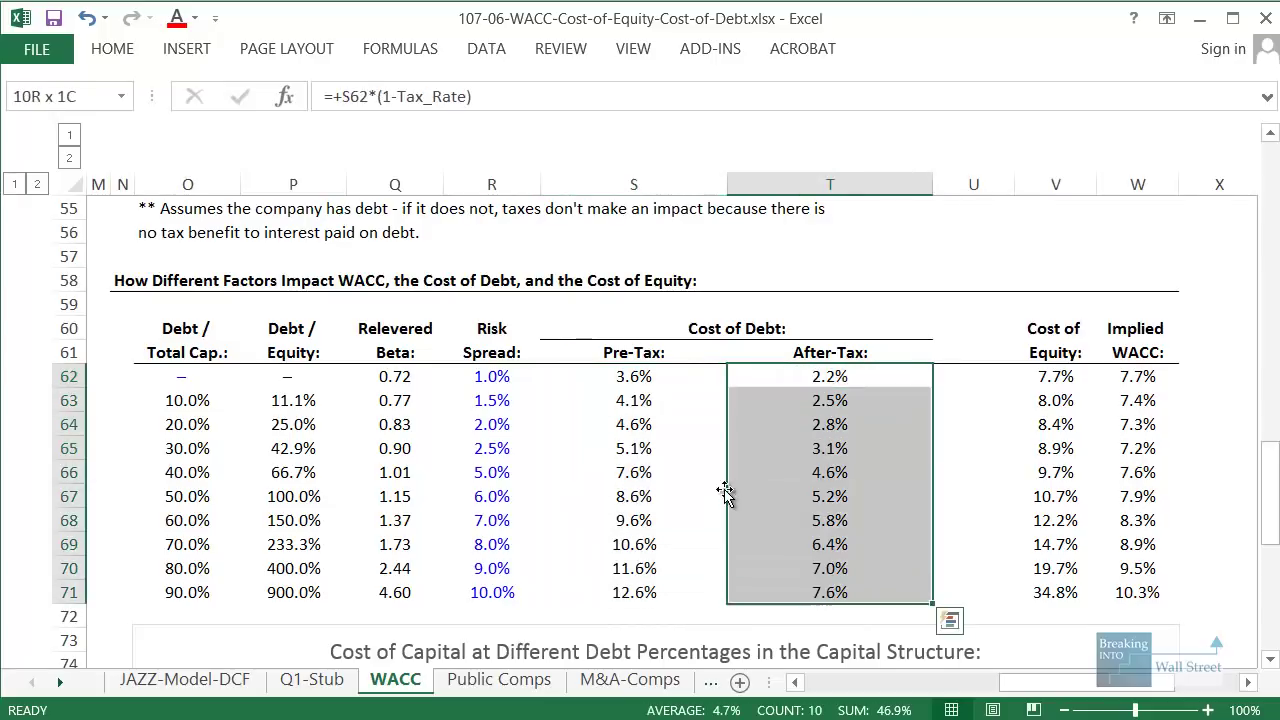
pyautogui.press('Down')
pyautogui.press('Up')
pyautogui.press('F2')
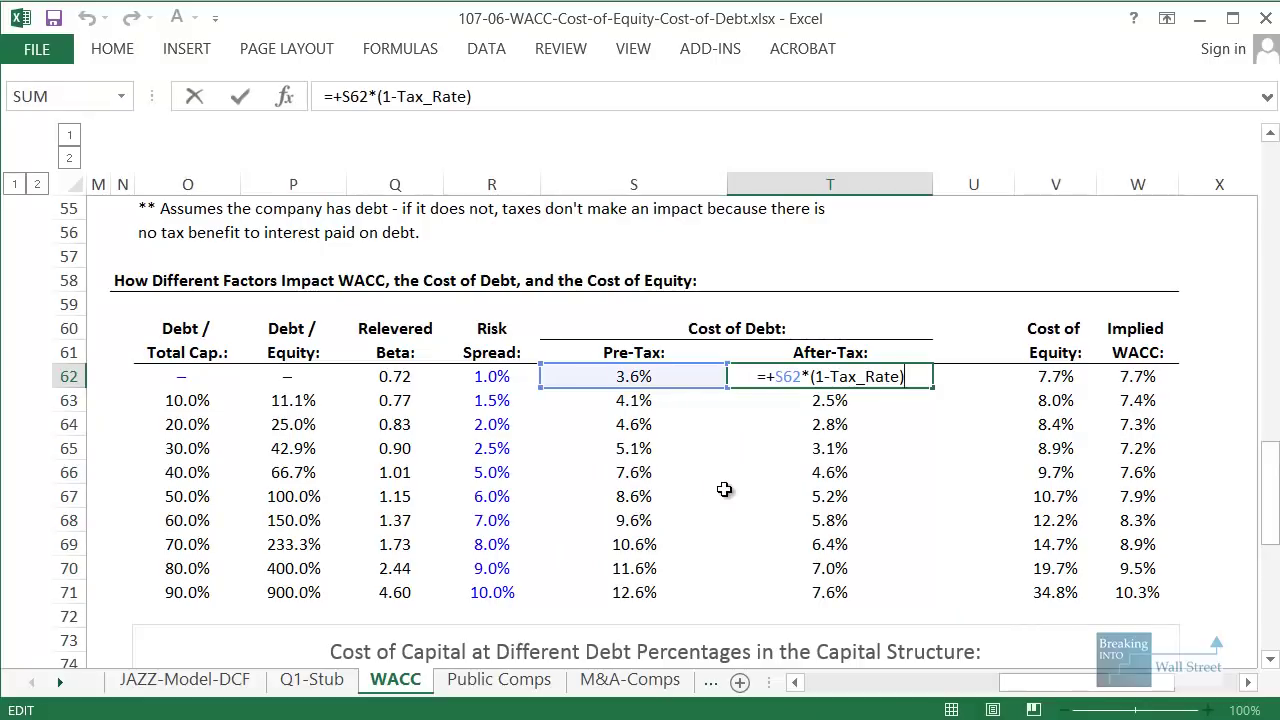
pyautogui.press('Escape')
# Select the Cost of Equity values in V62:V71, inspect the V62 formula, and draw a box around its Equity_Risk_Premium*Q62 part.
pyautogui.press('Right')
pyautogui.press('Right')
pyautogui.hotkey('ctrl', 'shift', 'Down')
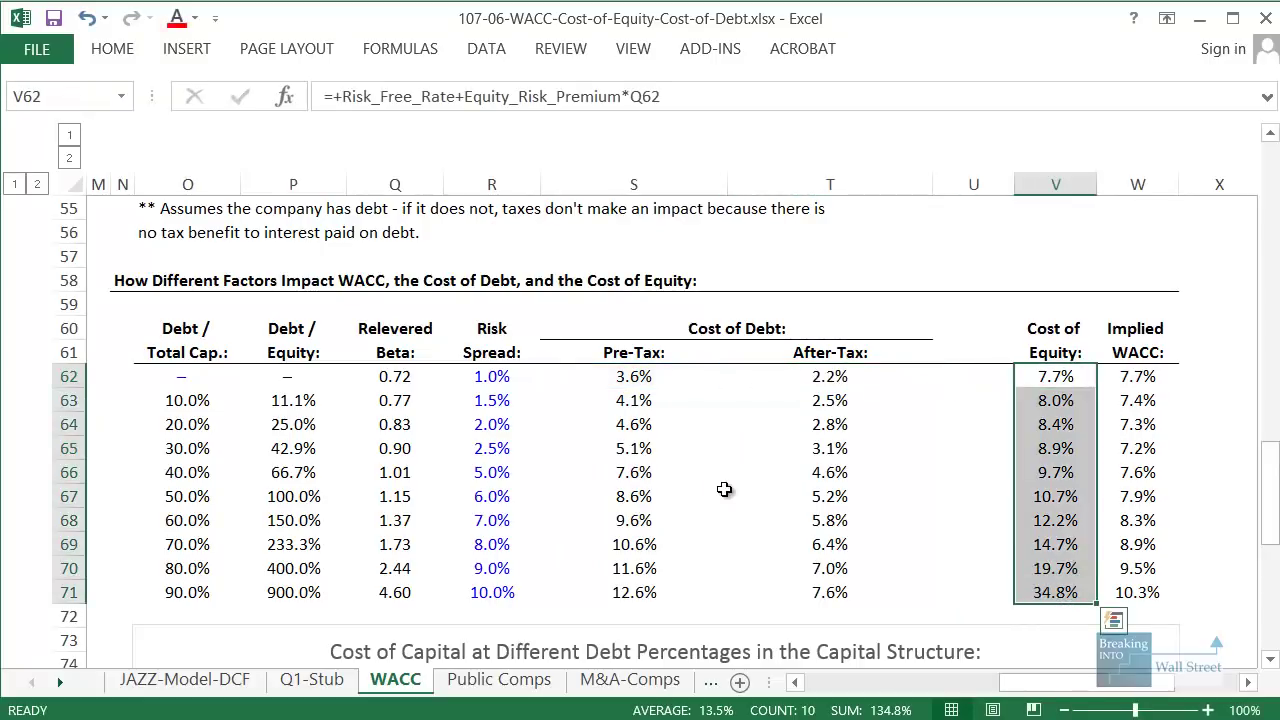
pyautogui.doubleClick(1052, 385)
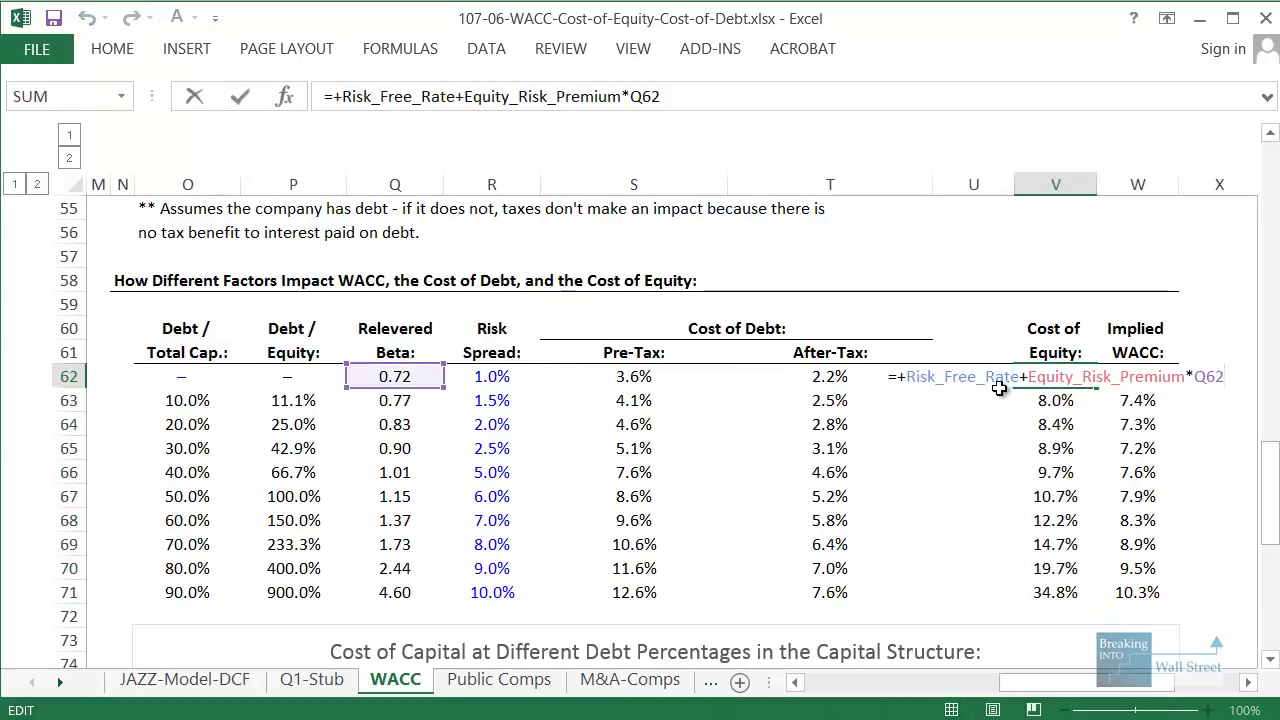
pyautogui.moveTo(1022, 350); pyautogui.dragTo(1228, 395)
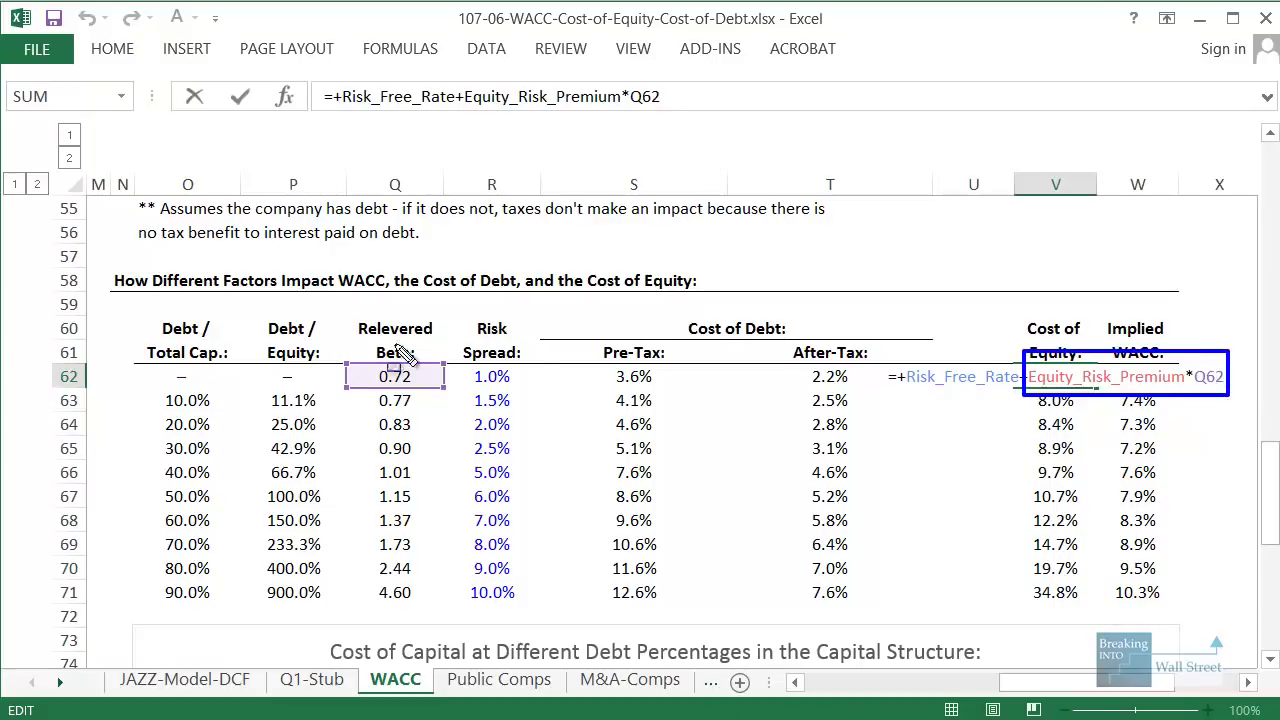
pyautogui.press('Escape')
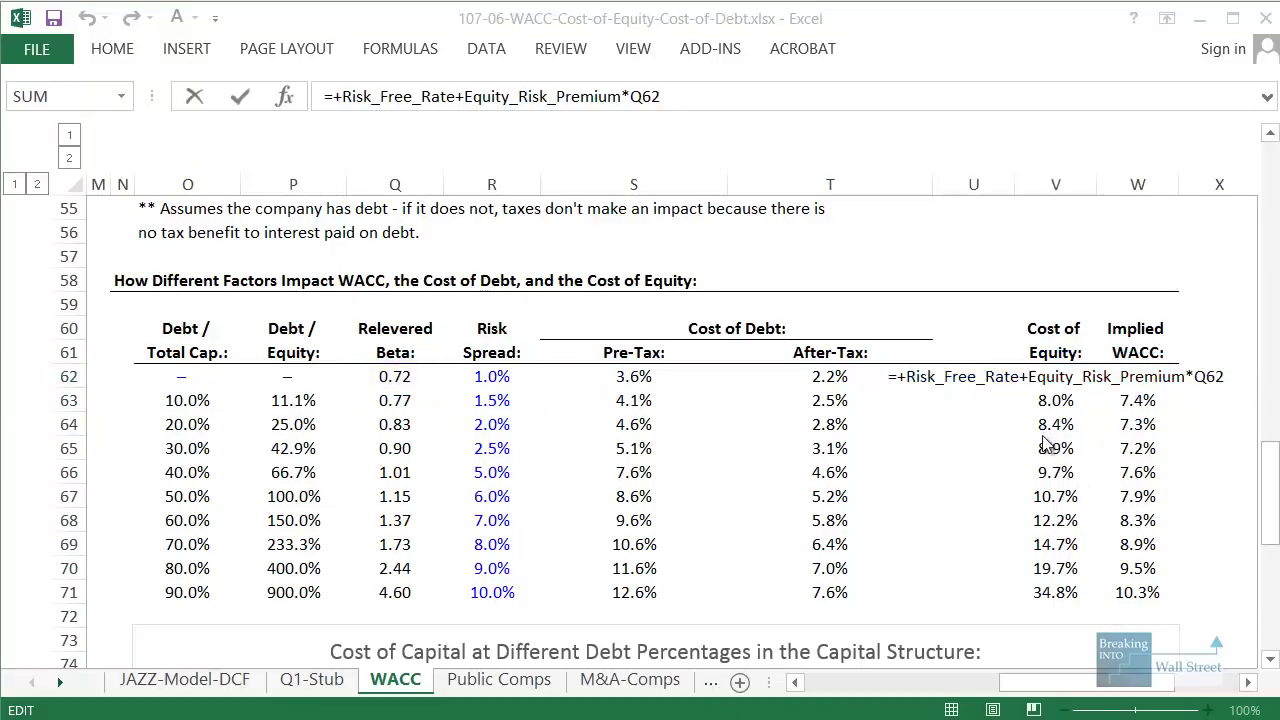
pyautogui.press('Escape')
# Select Cost of Equity cells V62:V71, and draw a temporary box around the rising Cost of Equity line in the chart.
pyautogui.moveTo(1056, 376); pyautogui.dragTo(1041, 590)
pyautogui.scroll(-6, 1041, 590)
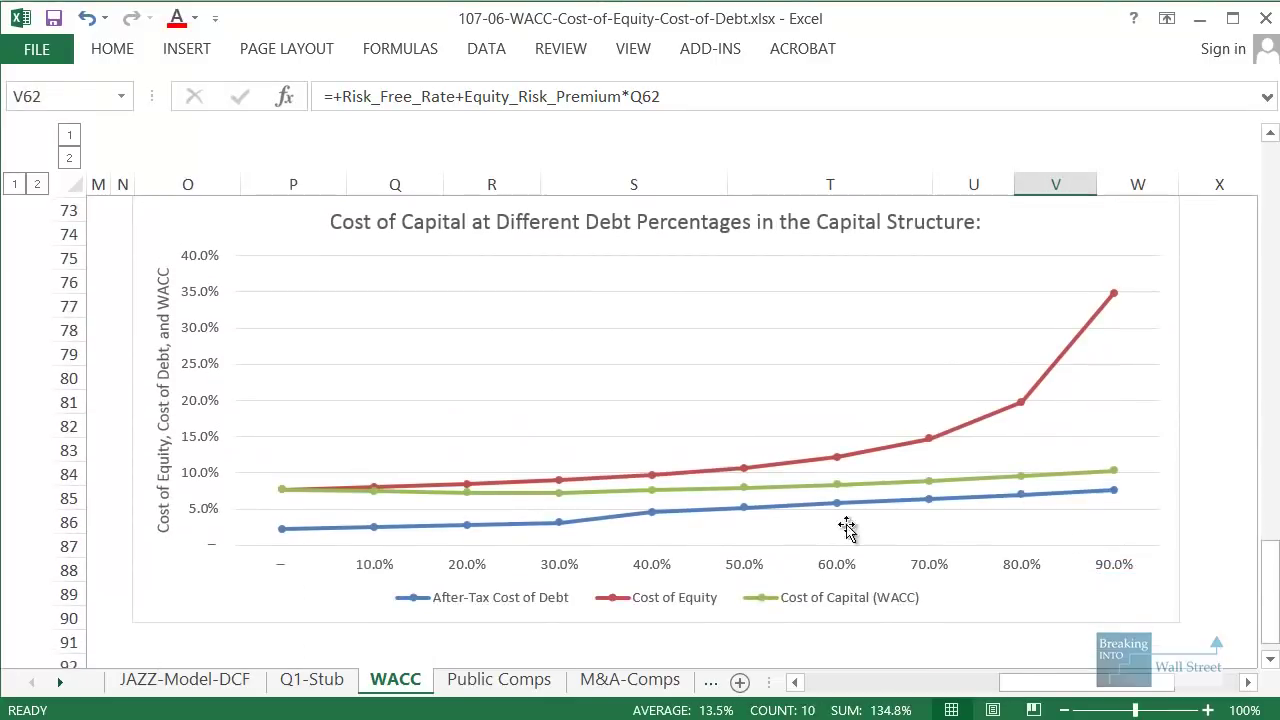
pyautogui.scroll(1, 706, 443)
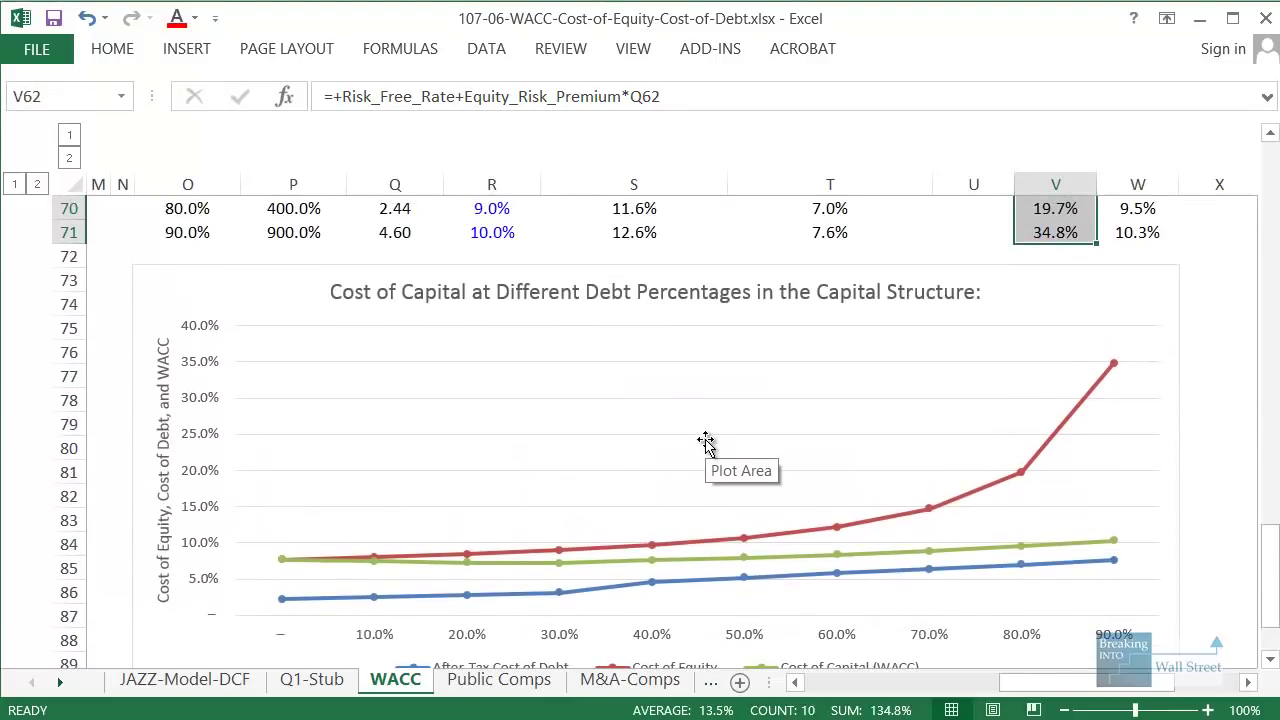
pyautogui.moveTo(320, 544); pyautogui.dragTo(1180, 351)
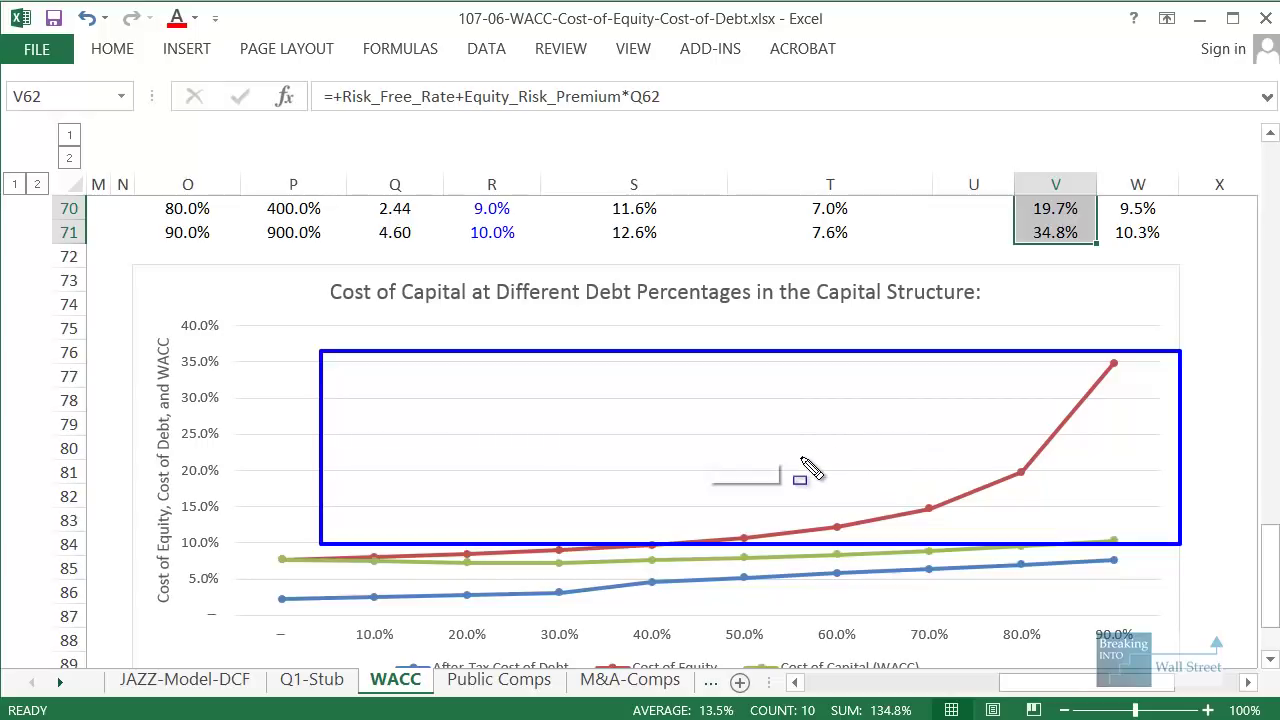
pyautogui.press('Escape')
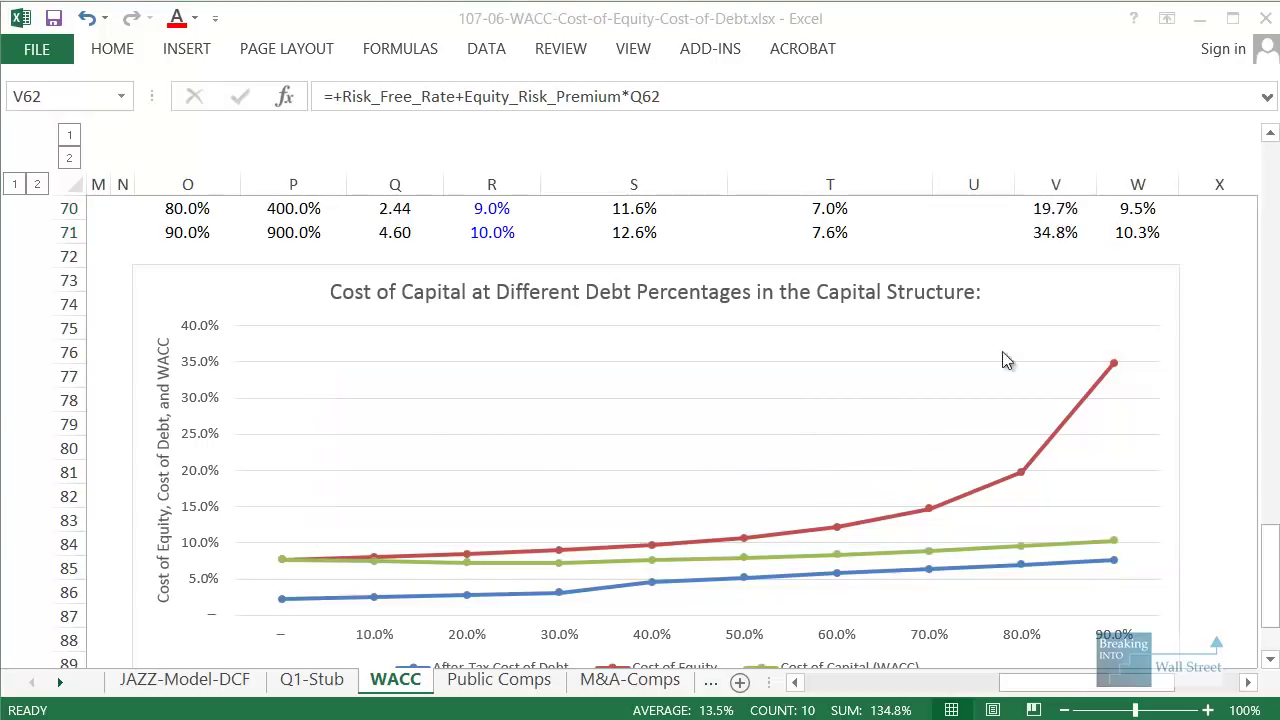
# Select the Cost of Equity column V60:V71 with its heading, and extend coverage to the Cost of Debt columns, S60:V71.
pyautogui.scroll(4, 1058, 258)
pyautogui.moveTo(1058, 258); pyautogui.dragTo(1043, 521)
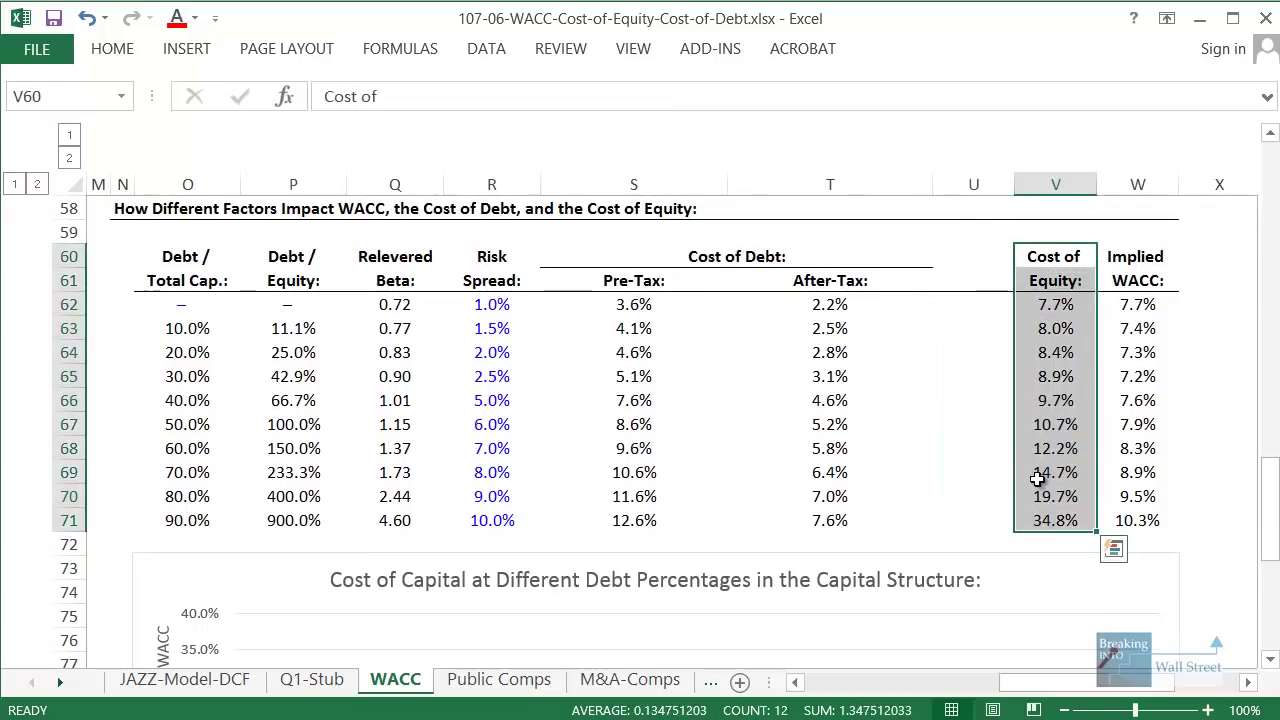
pyautogui.moveTo(600, 258); pyautogui.dragTo(1030, 514)
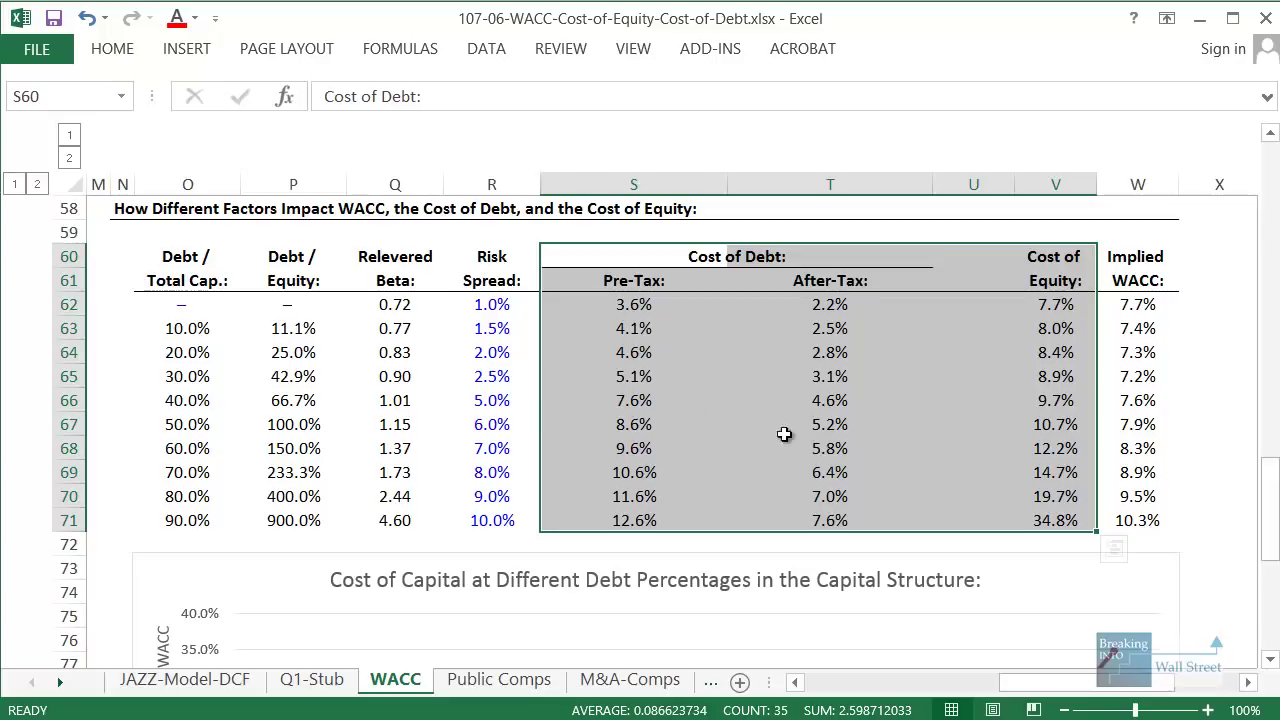
# Inspect the Relevered Beta formula in Q62.
pyautogui.click(410, 310)
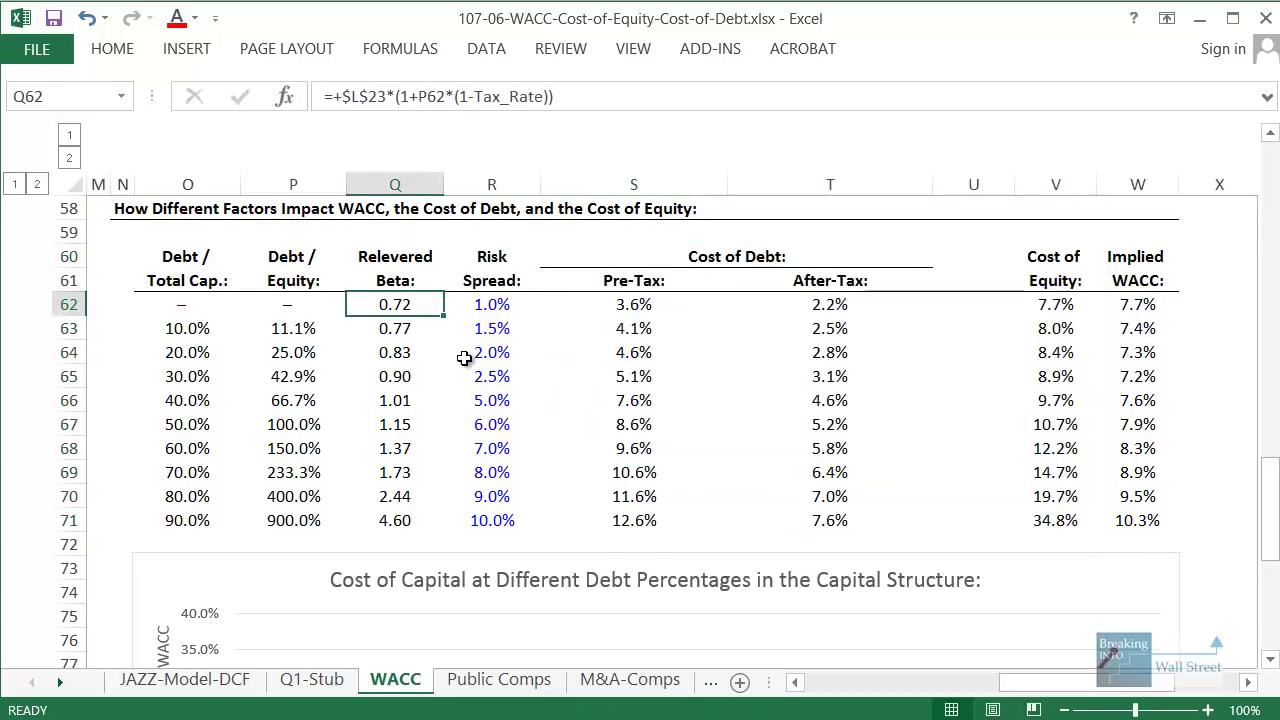
pyautogui.press('F2')
pyautogui.press('Escape')
# Step down the Debt / Equity column to row 71 and move to the Relevered Beta in Q71.
pyautogui.press('Left')
pyautogui.press('Down')
pyautogui.press('Down')
pyautogui.press('Down')
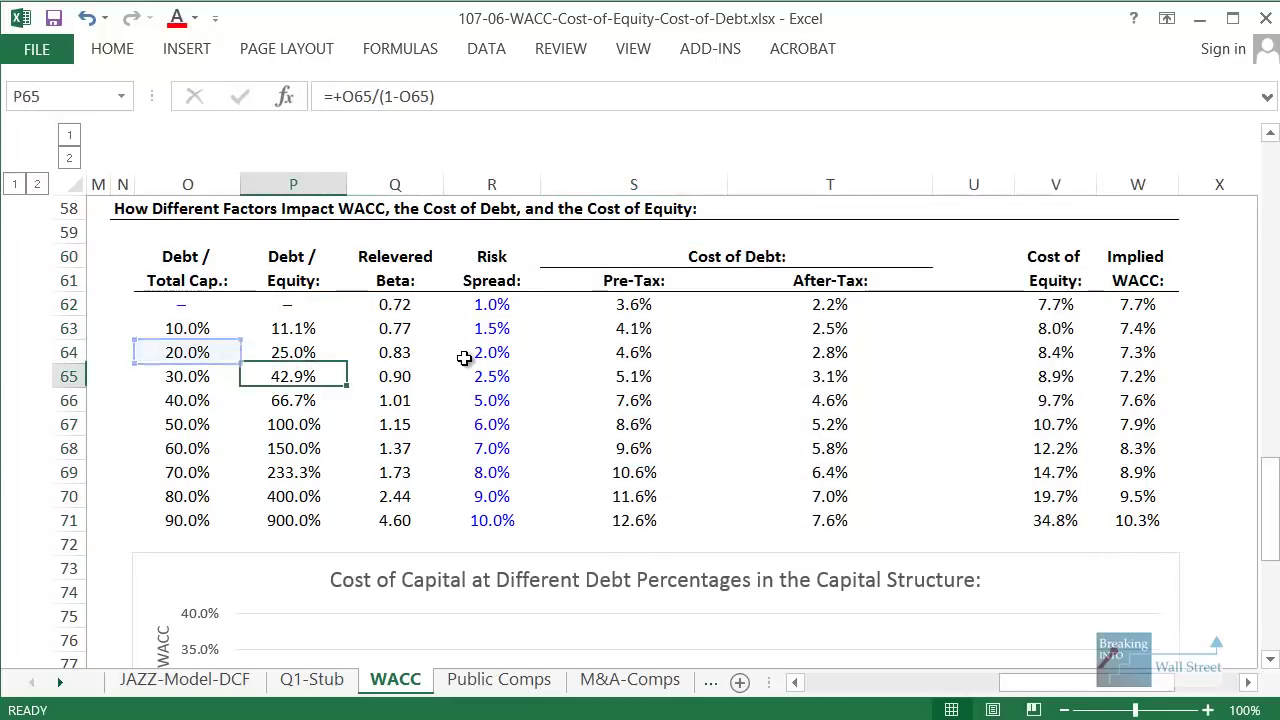
pyautogui.press('Down')
pyautogui.press('Down')
pyautogui.press('Down')
pyautogui.press('Down')
pyautogui.press('Down')
pyautogui.press('Down')
pyautogui.press('Right')
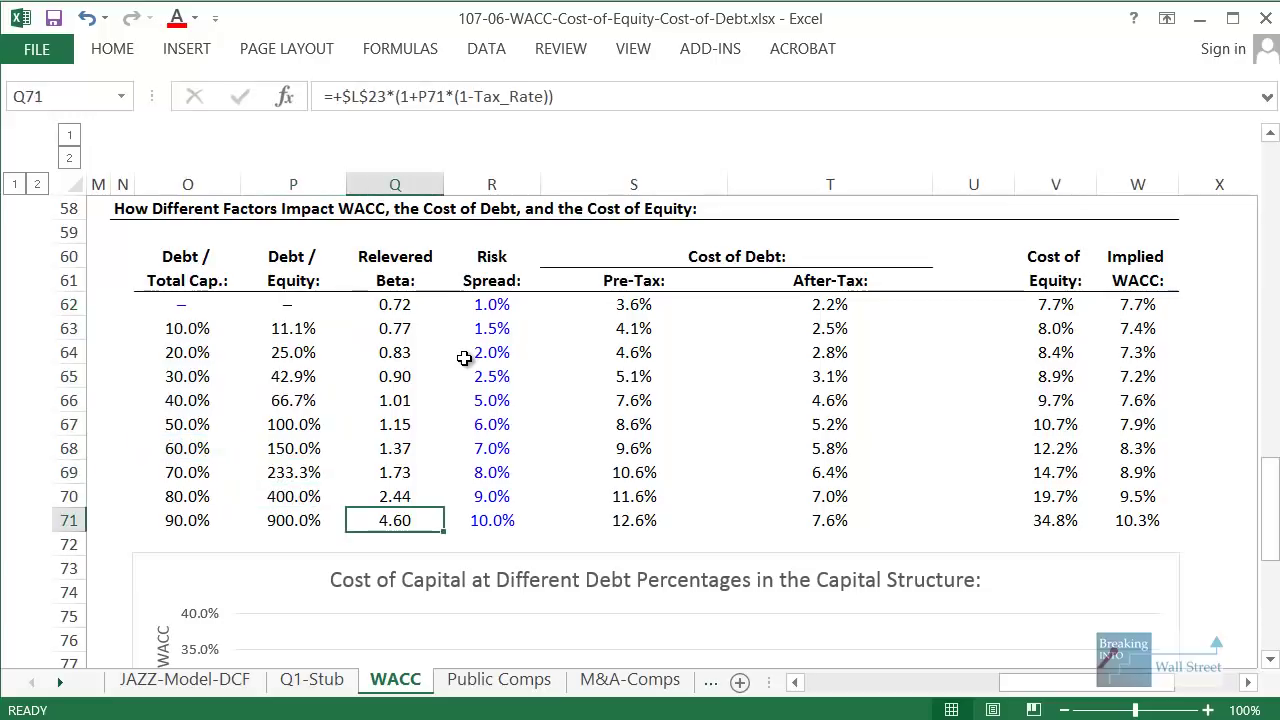
# Select the Relevered Beta column and both debt ratio columns upward from row 71, and move to the Cost of Equity in V71.
pyautogui.hotkey('ctrl', 'shift', 'Up')
pyautogui.press('Left')
pyautogui.hotkey('shift', 'Left')
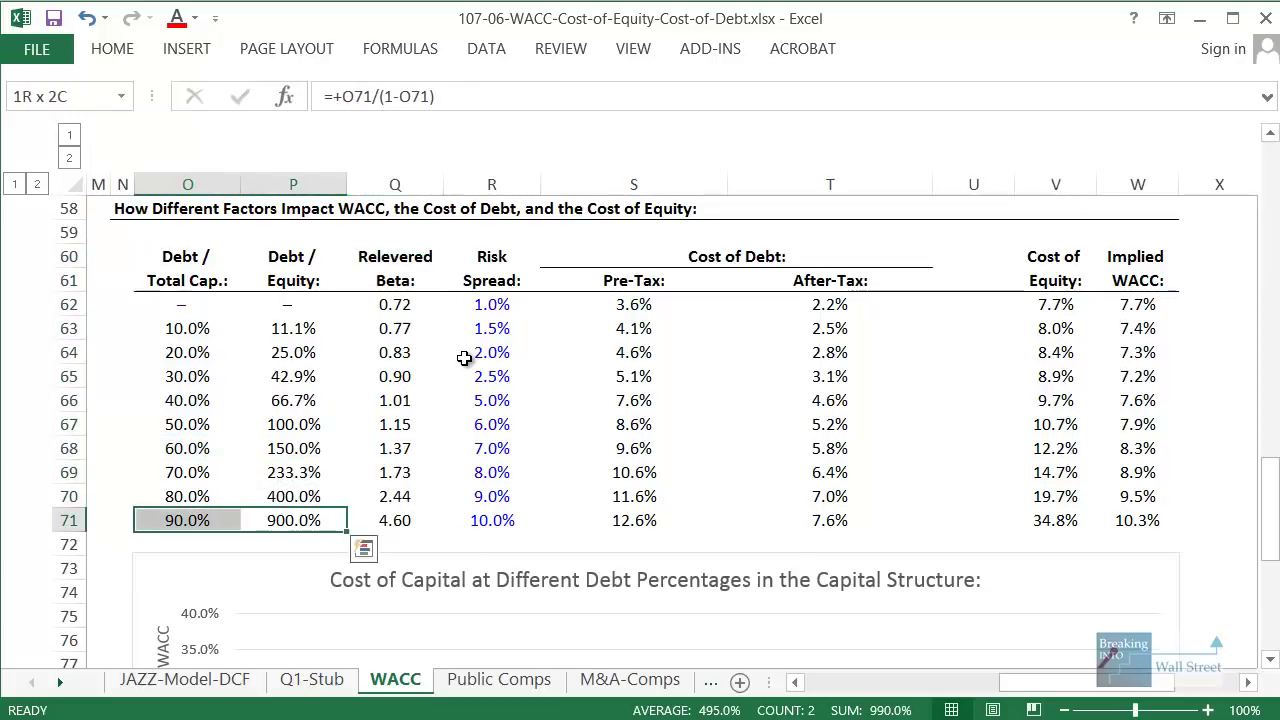
pyautogui.hotkey('ctrl', 'shift', 'Up')
pyautogui.press('Right')
pyautogui.press('Right')
pyautogui.press('Right')
pyautogui.press('Right')
pyautogui.press('Right')
pyautogui.press('Right')
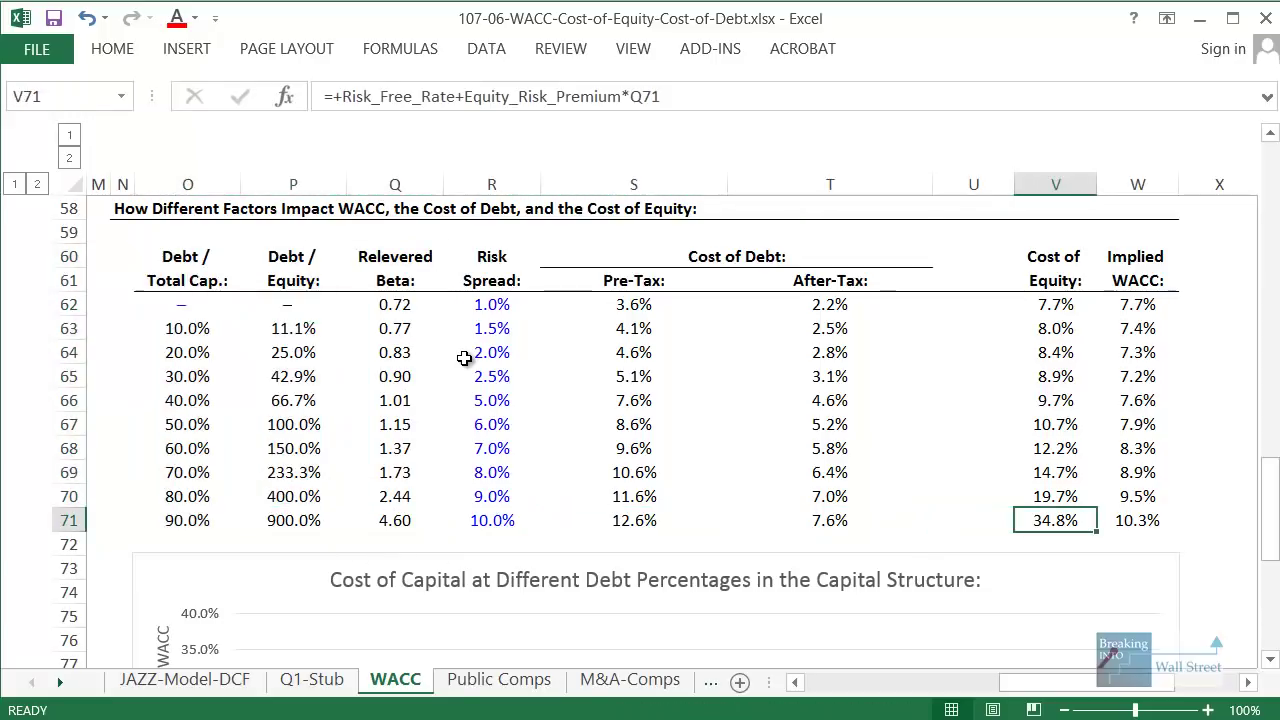
# Select the Cost of Equity column upward from V71, and inspect the Implied WACC formula in W62, marking the three columns it references.
pyautogui.hotkey('ctrl', 'shift', 'Up')
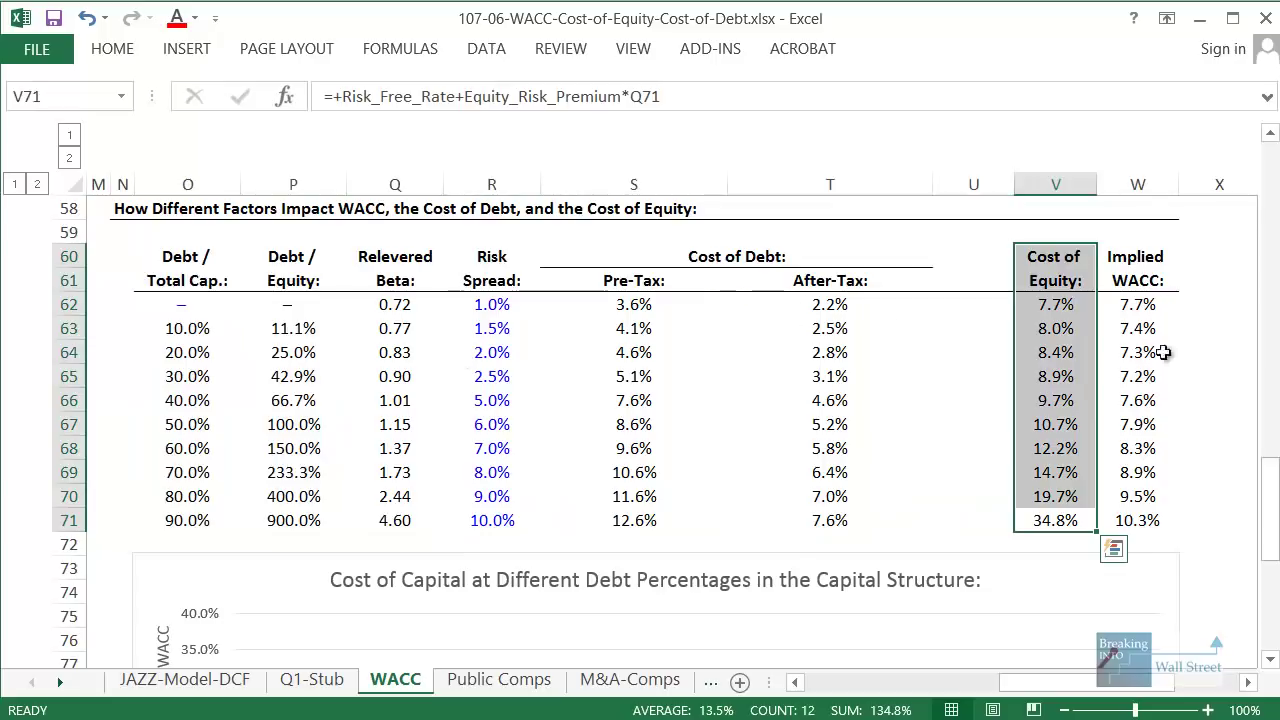
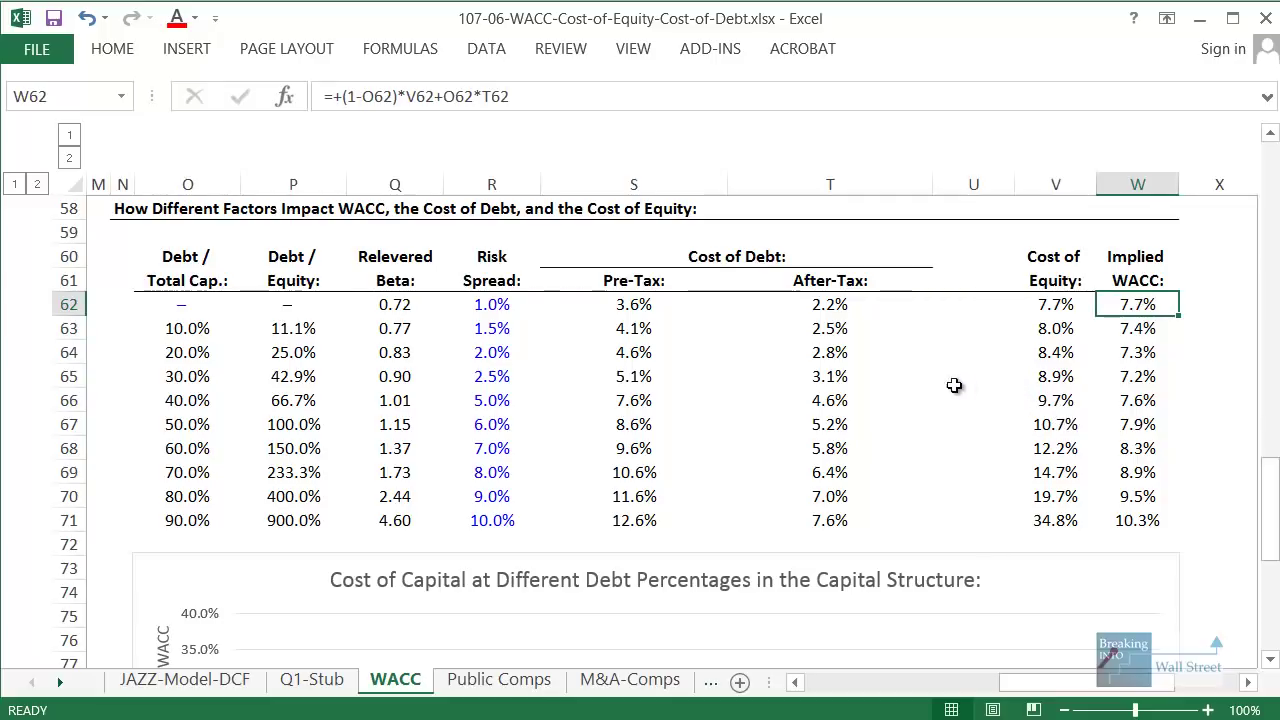
pyautogui.press('F2')
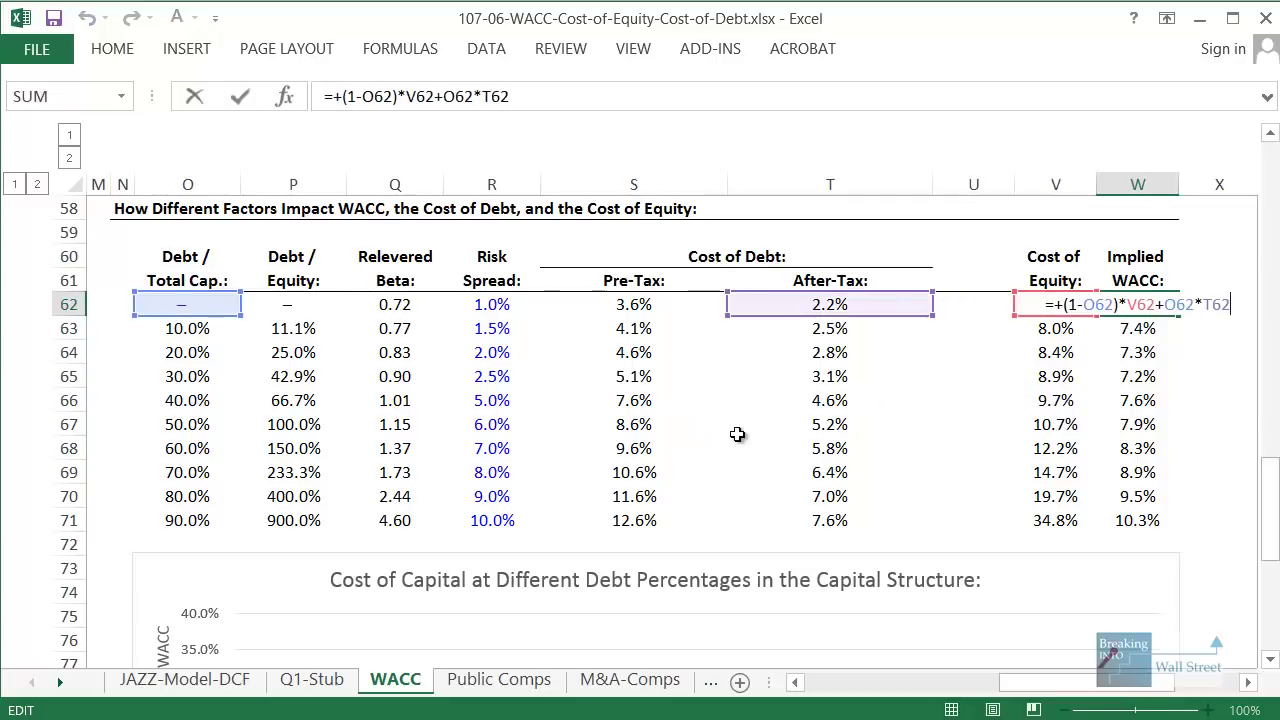
pyautogui.scroll(1, 932, 412)
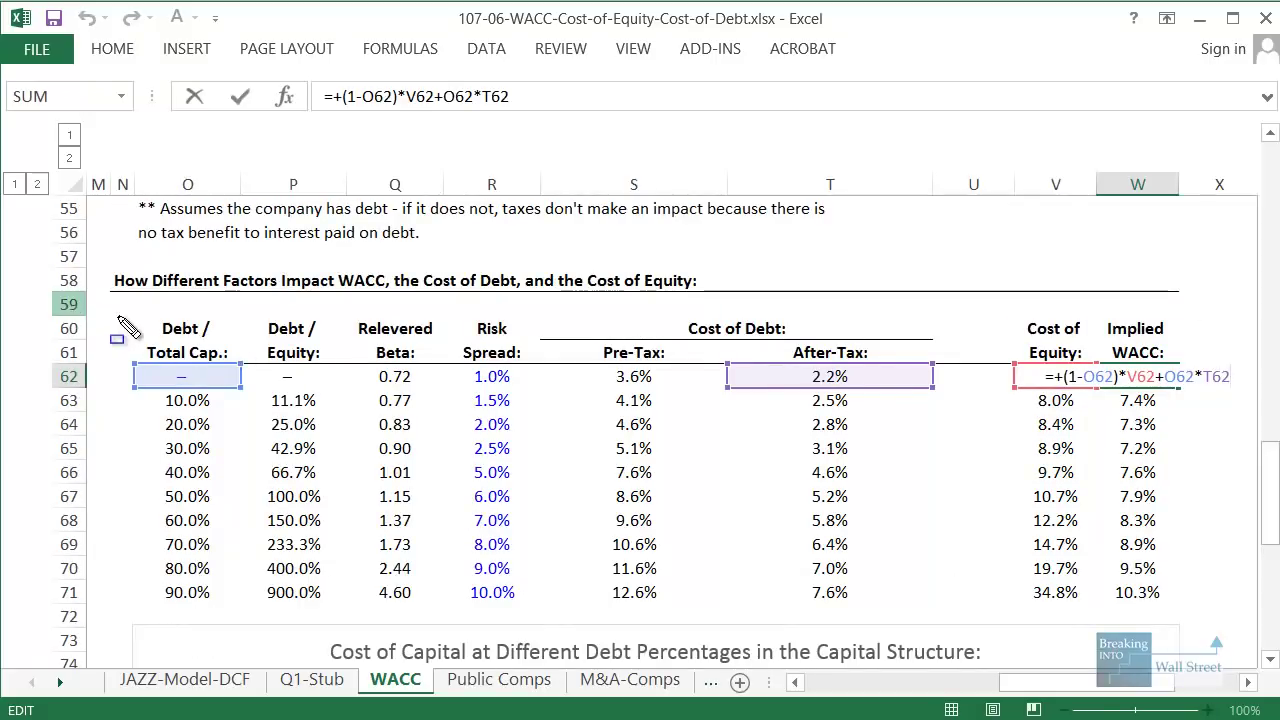
pyautogui.moveTo(115, 318); pyautogui.dragTo(253, 417)
pyautogui.moveTo(705, 318); pyautogui.dragTo(950, 404)
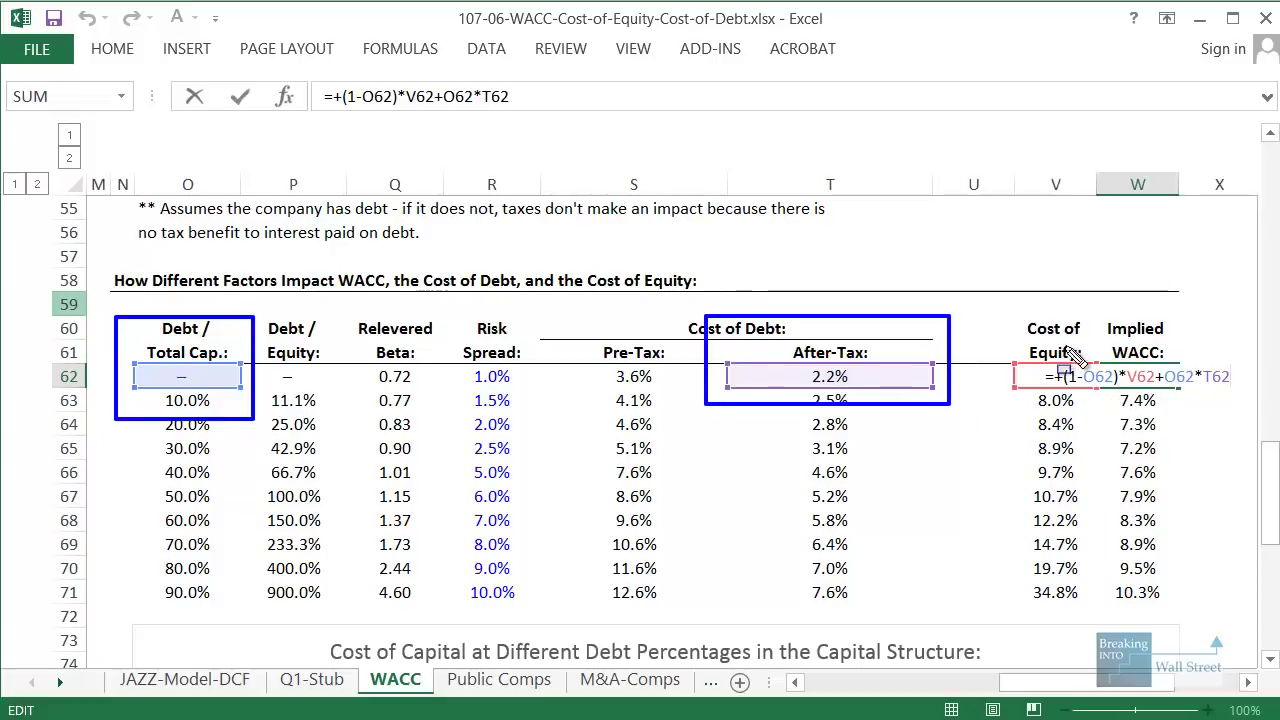
pyautogui.moveTo(998, 314)
pyautogui.mouseDown()
pyautogui.moveTo(1094, 420)
pyautogui.moveTo(1092, 405)
pyautogui.mouseUp()
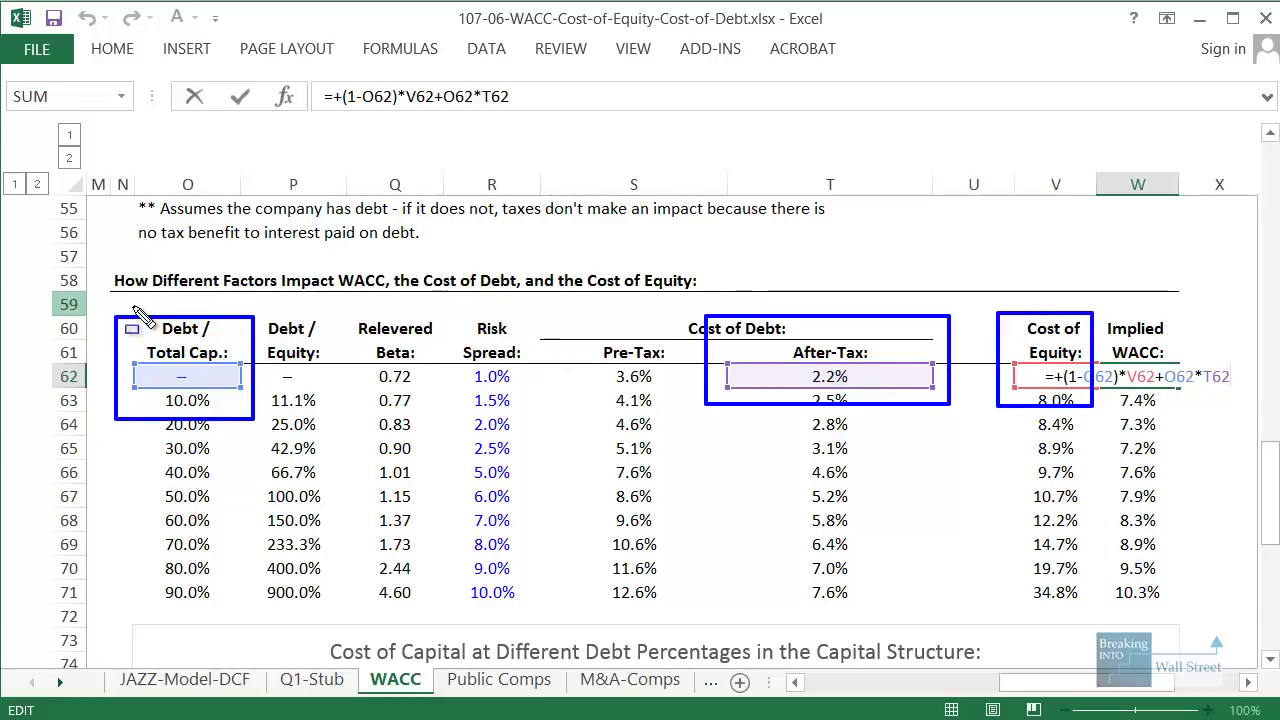
pyautogui.moveTo(116, 306)
pyautogui.mouseDown()
pyautogui.moveTo(214, 412)
pyautogui.moveTo(256, 422)
pyautogui.mouseUp()
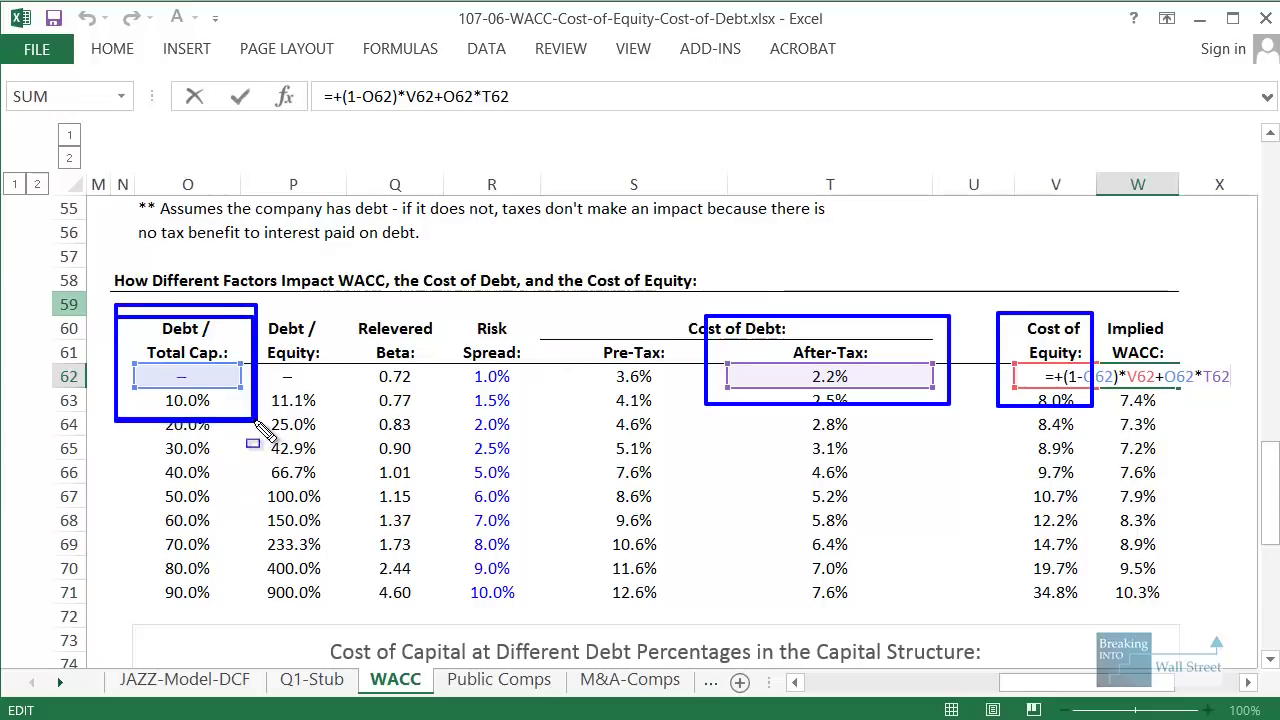
pyautogui.press('Escape')
pyautogui.press('Escape')
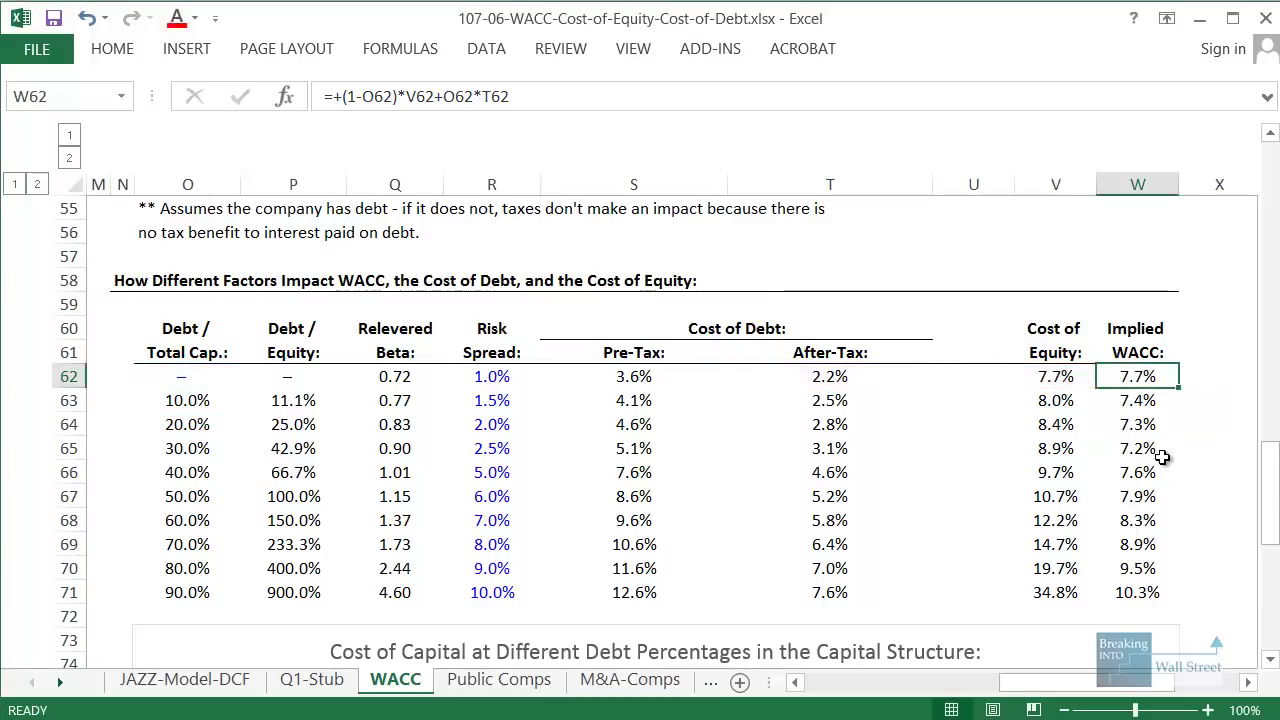
# Examine the WACC line on the cost of capital chart, marking the stretches before and after 30% debt.
pyautogui.scroll(-6, 1157, 469)
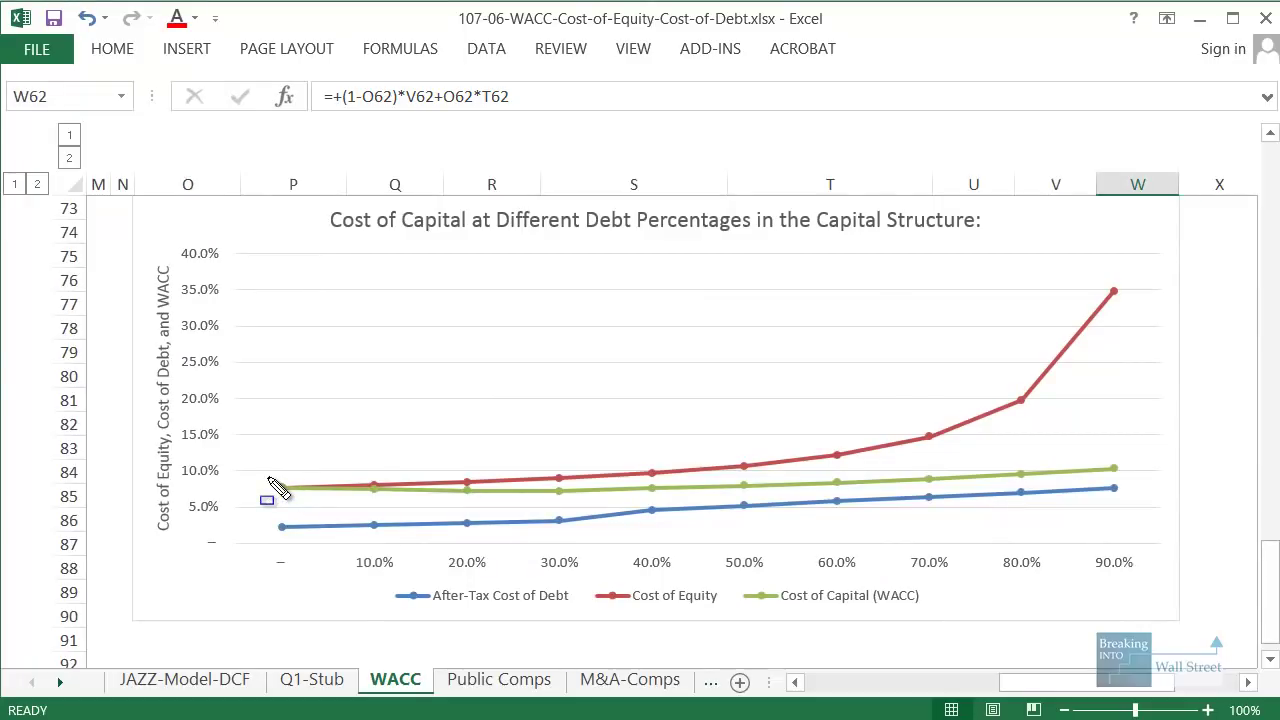
pyautogui.moveTo(267, 483)
pyautogui.mouseDown()
pyautogui.moveTo(413, 480)
pyautogui.moveTo(570, 508)
pyautogui.moveTo(570, 480)
pyautogui.moveTo(702, 490)
pyautogui.moveTo(1131, 470)
pyautogui.moveTo(1153, 510)
pyautogui.mouseUp()
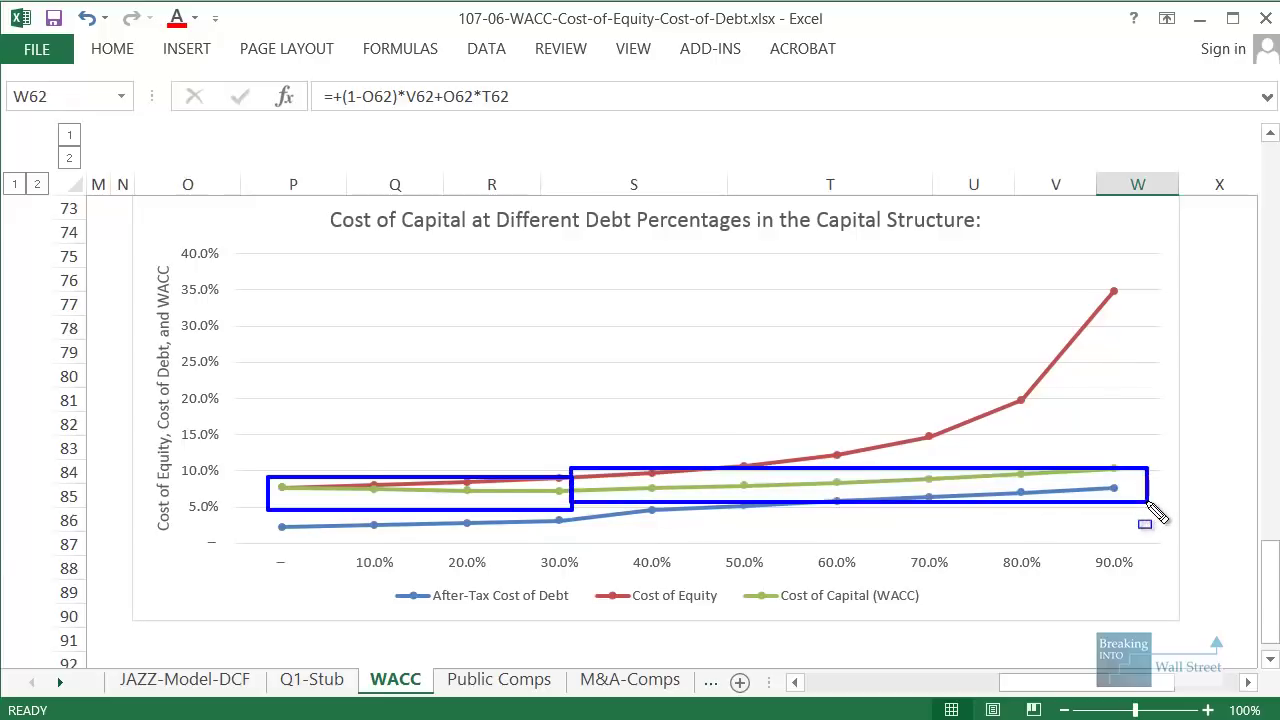
pyautogui.press('Escape')
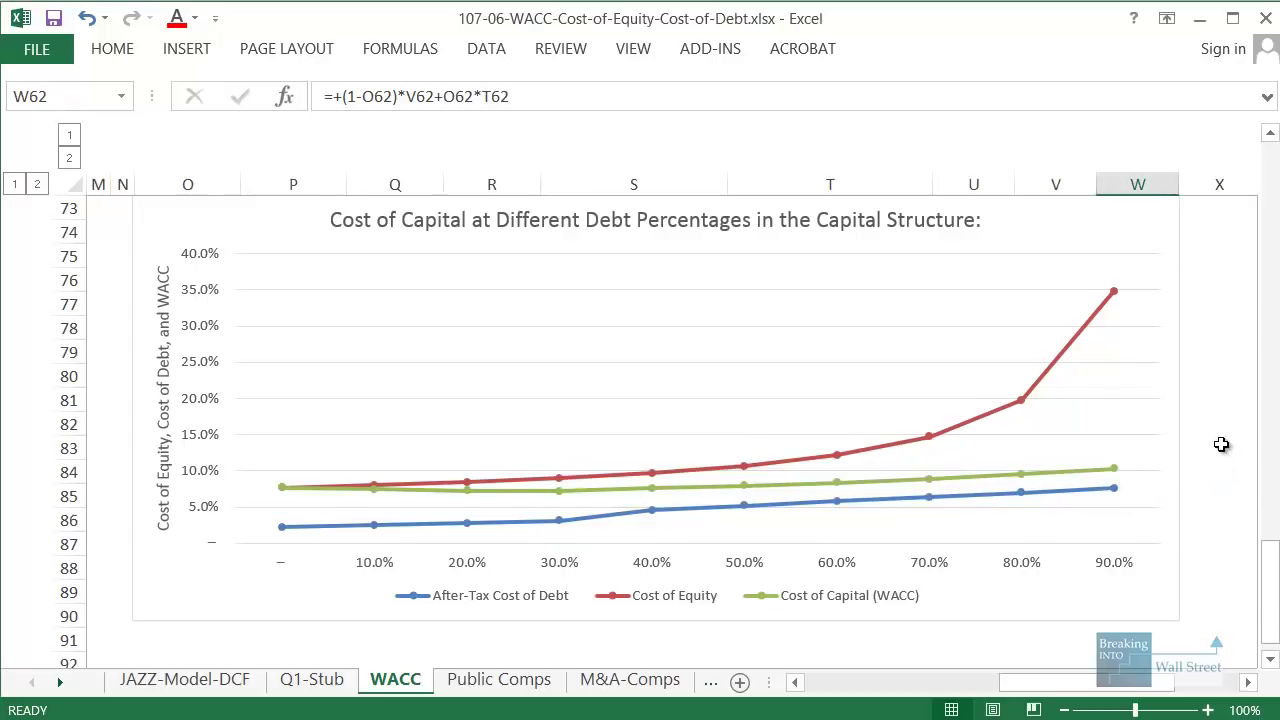
# Return to the debt-level table and select the Implied WACC of the no-debt row, W62.
pyautogui.scroll(2, 1221, 444)
pyautogui.scroll(2, 1221, 438)
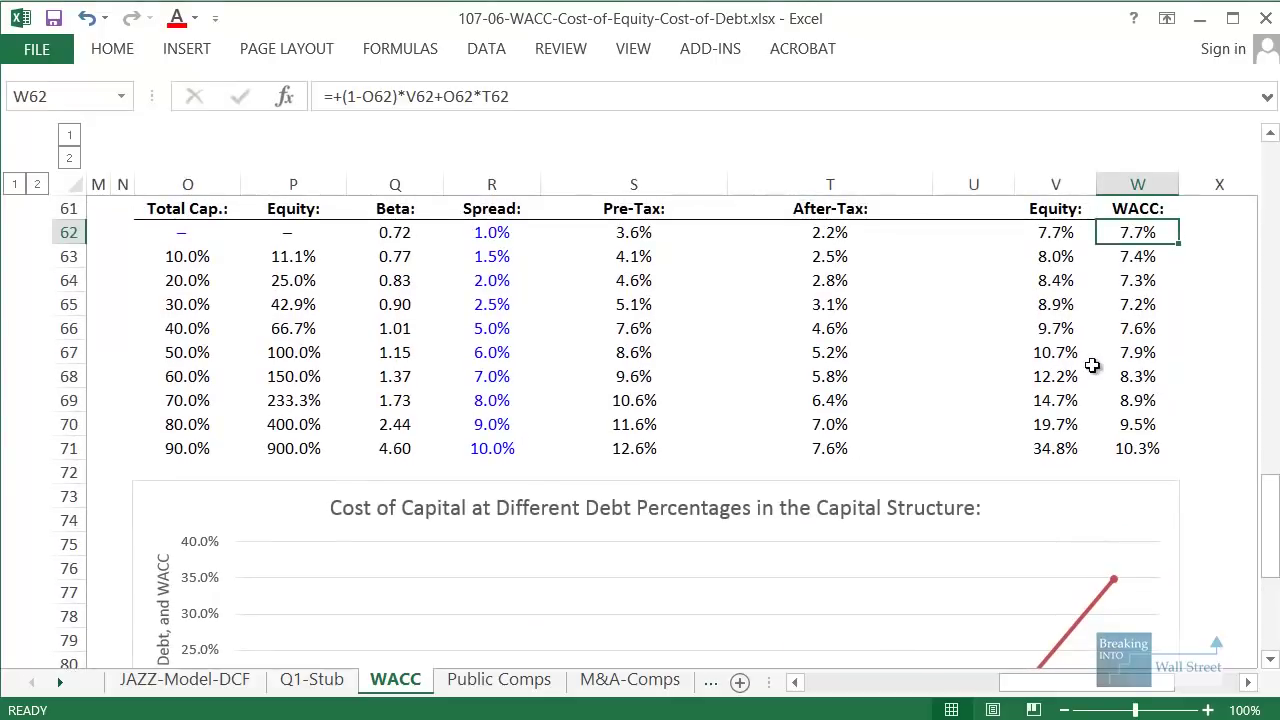
pyautogui.click(1080, 354)
pyautogui.scroll(1, 1093, 365)
pyautogui.click(1112, 326)
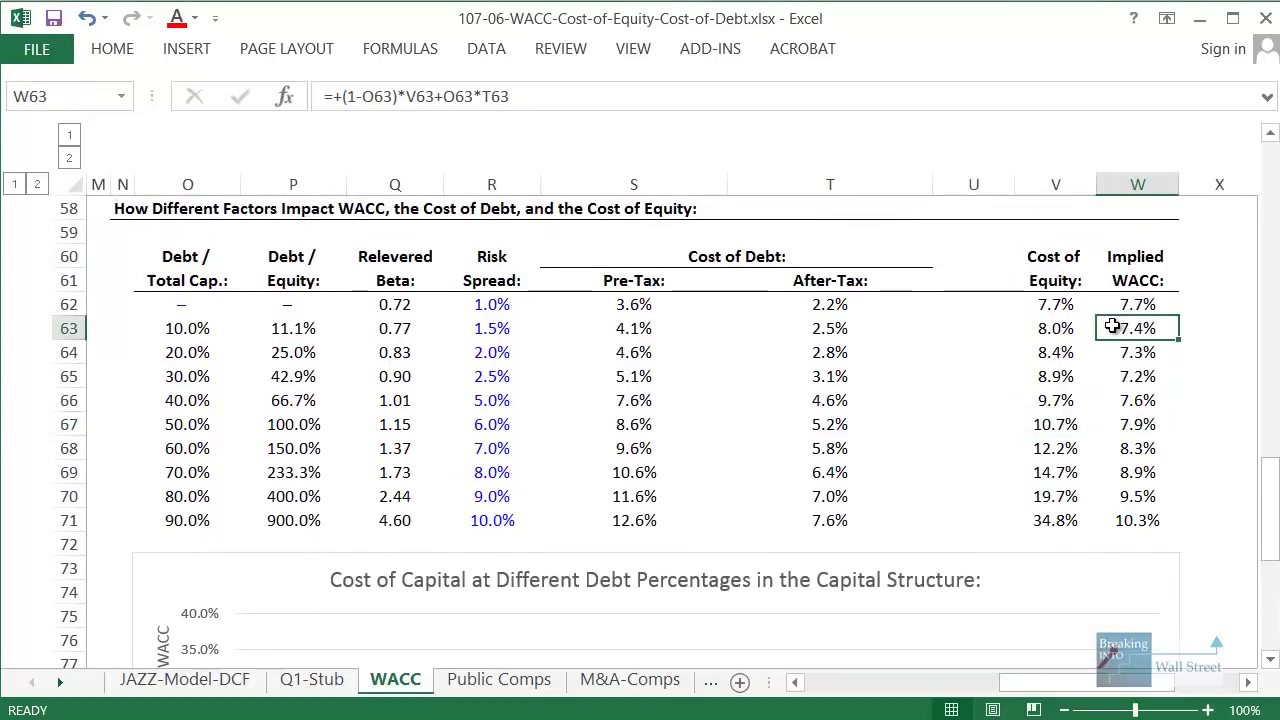
pyautogui.click(1130, 302)
pyautogui.scroll(1, 695, 307)
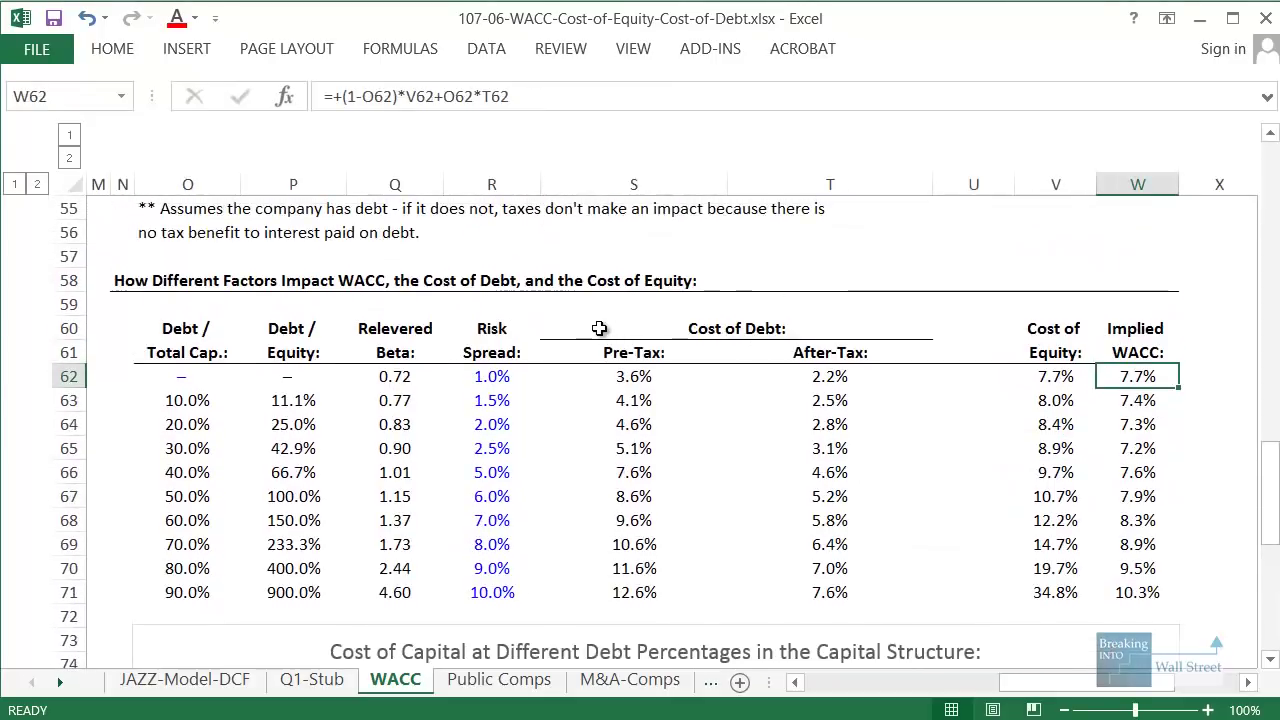
# Select the Cost of Debt block S60:T66, and the After-Tax Cost of Debt through Cost of Equity range T62:V71.
pyautogui.moveTo(599, 328); pyautogui.dragTo(837, 470)
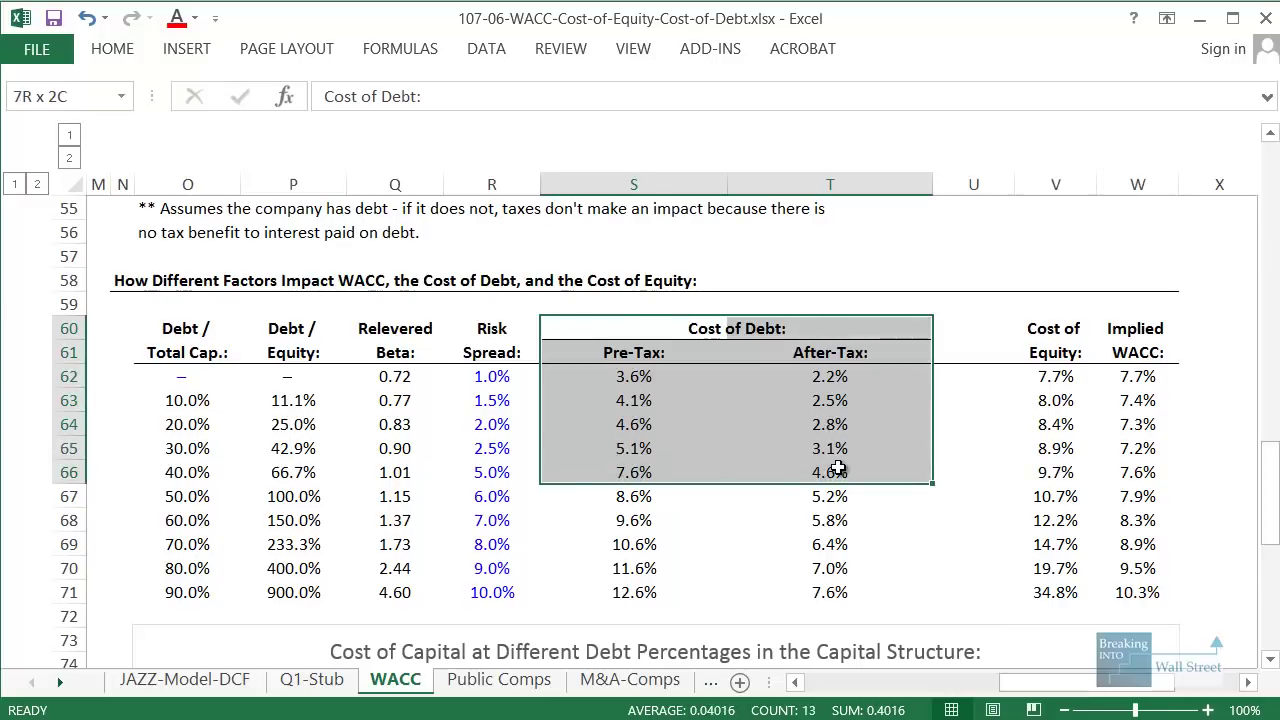
pyautogui.moveTo(830, 376); pyautogui.dragTo(1068, 594)
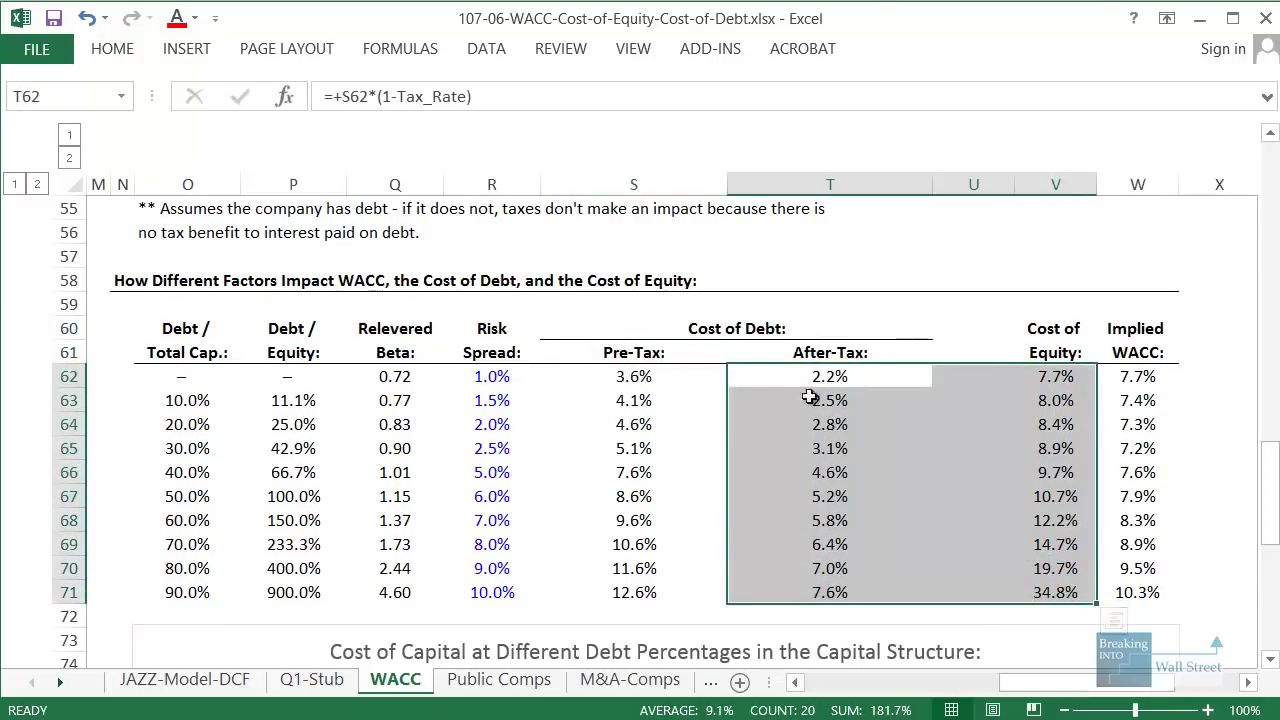
pyautogui.moveTo(820, 378); pyautogui.dragTo(1063, 603)
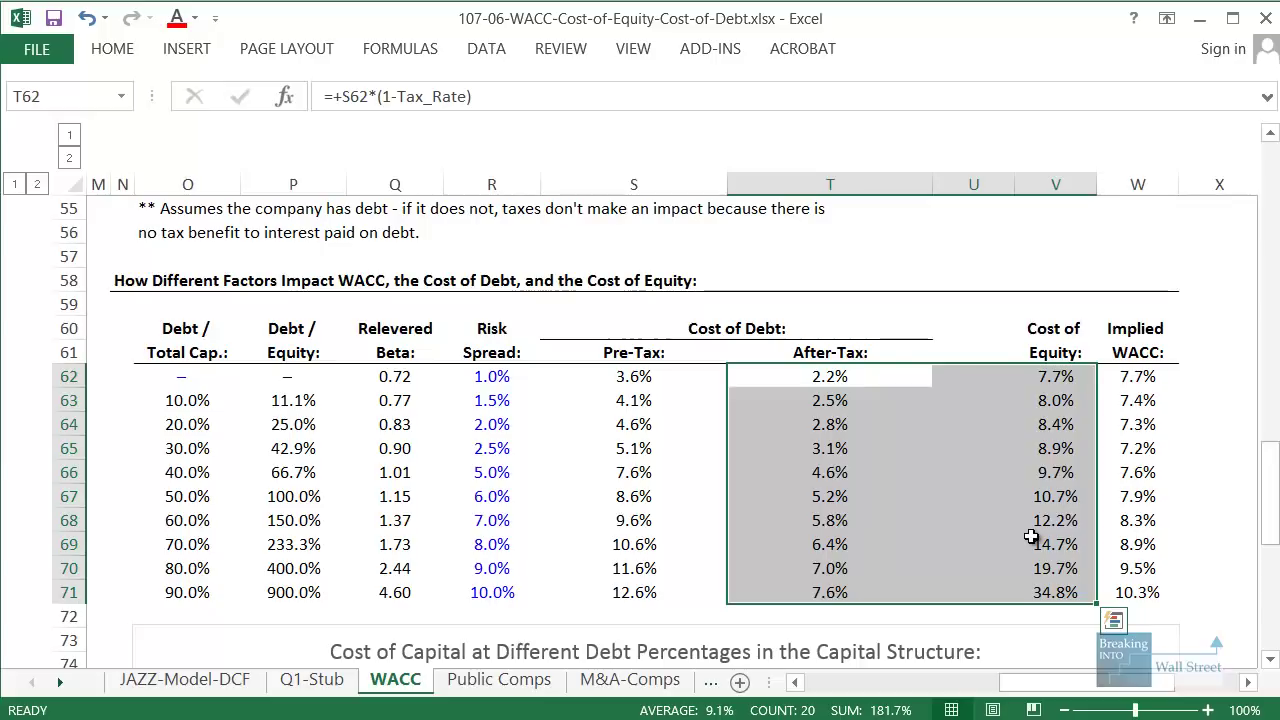
# Select entire rows 62 to 65, covering debt levels from none to 30%.
pyautogui.press('Left')
pyautogui.press('Right')
pyautogui.hotkey('shift', 'space')
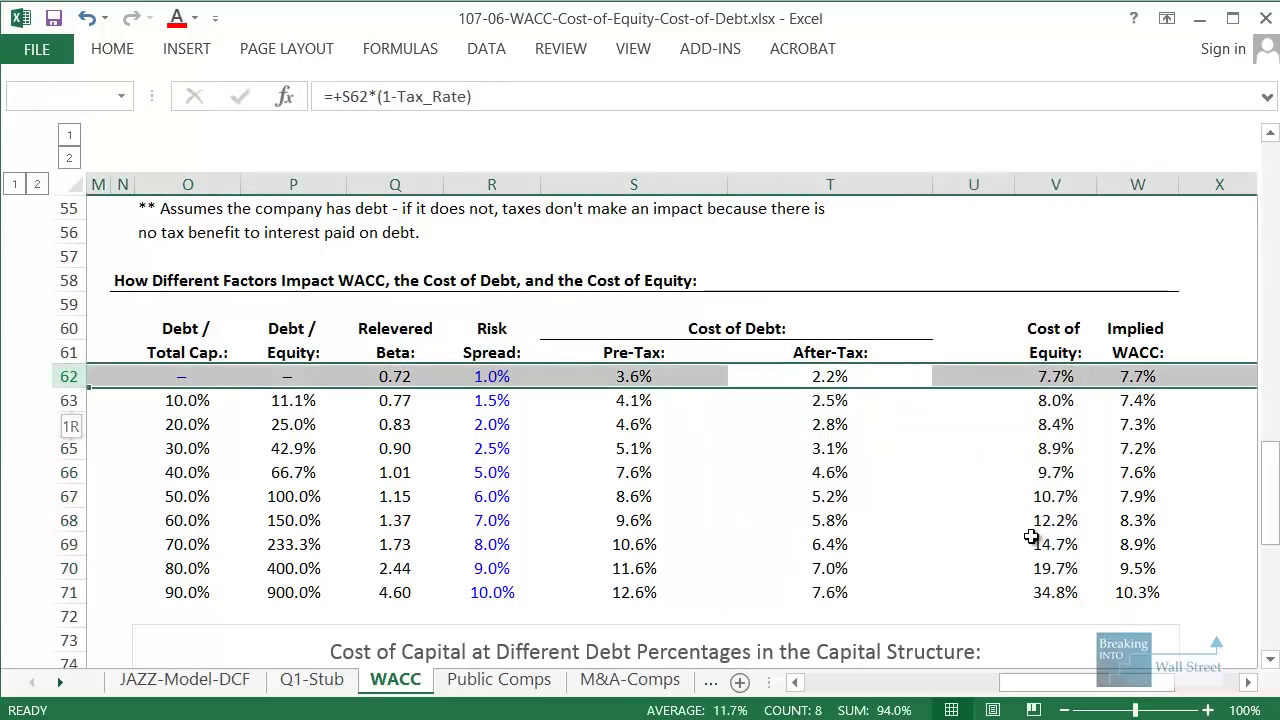
pyautogui.hotkey('shift', 'Down')
pyautogui.hotkey('shift', 'Down')
pyautogui.hotkey('shift', 'Down')
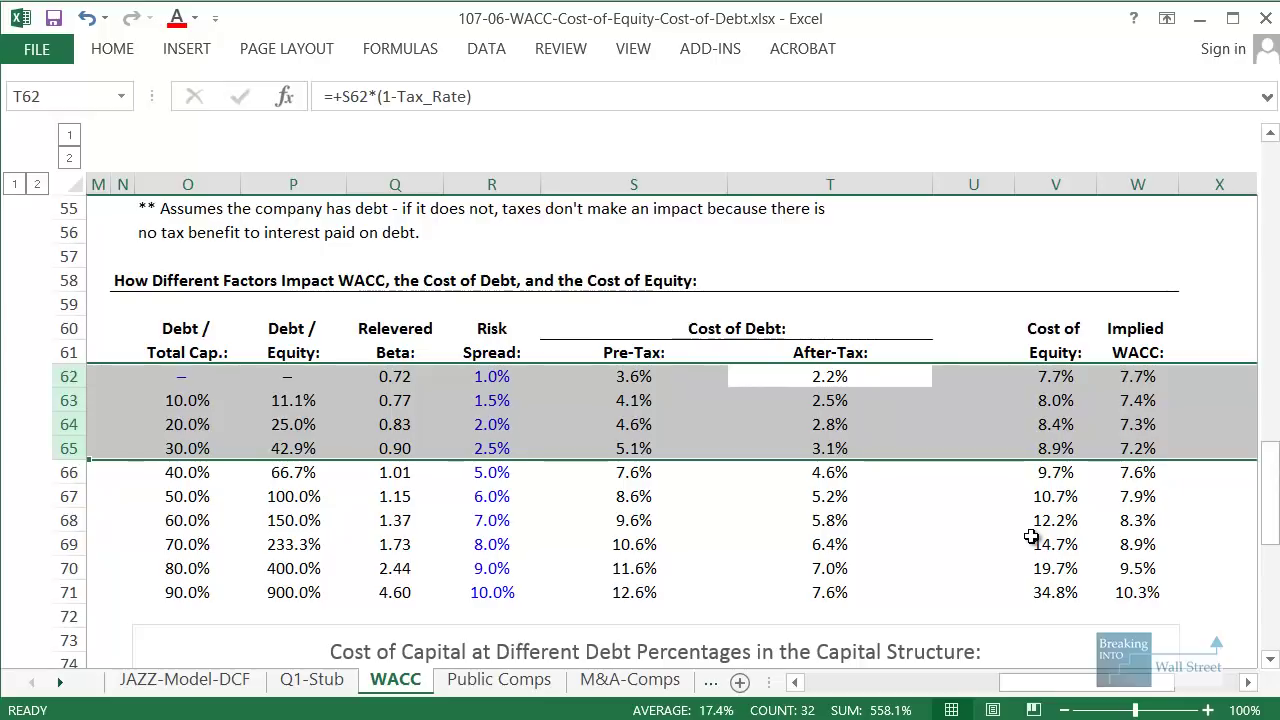
# Select the Implied WACC values W62:W65, and extend the selection to their entire rows.
pyautogui.press('Right')
pyautogui.press('Right')
pyautogui.press('Right')
pyautogui.hotkey('shift', 'Down')
pyautogui.hotkey('shift', 'Down')
pyautogui.hotkey('shift', 'Down')
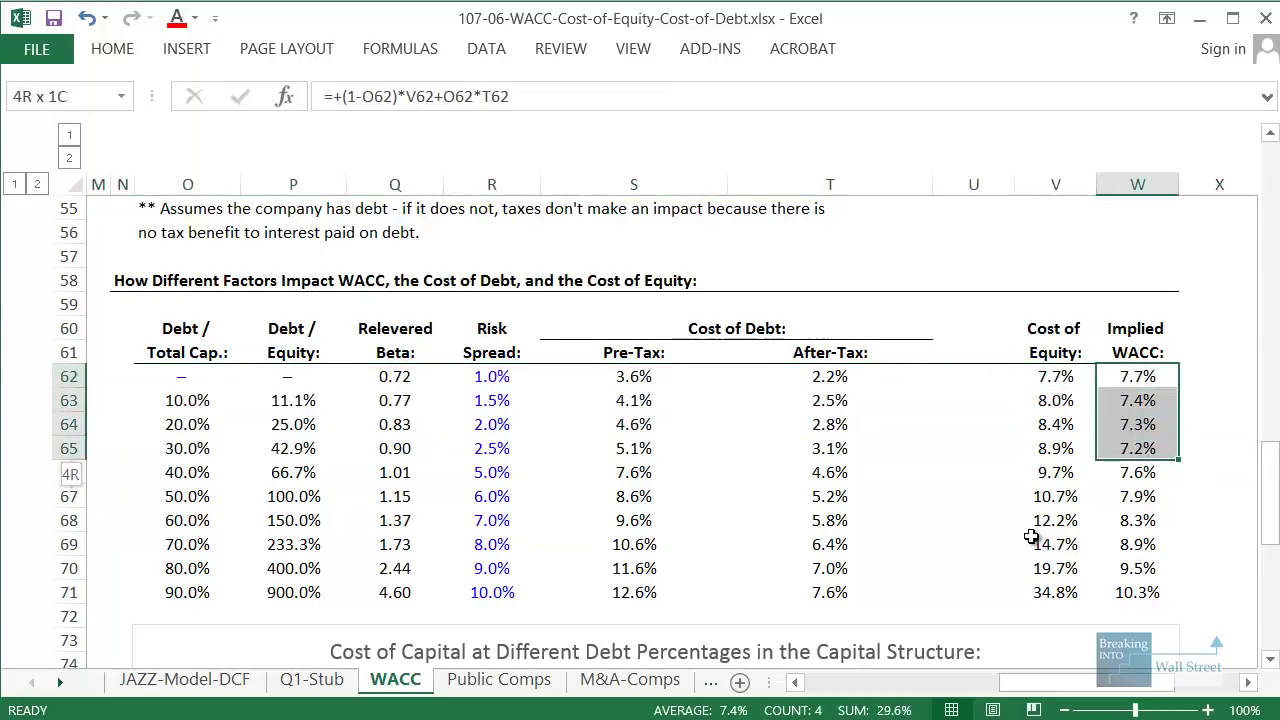
pyautogui.hotkey('shift', 'space')
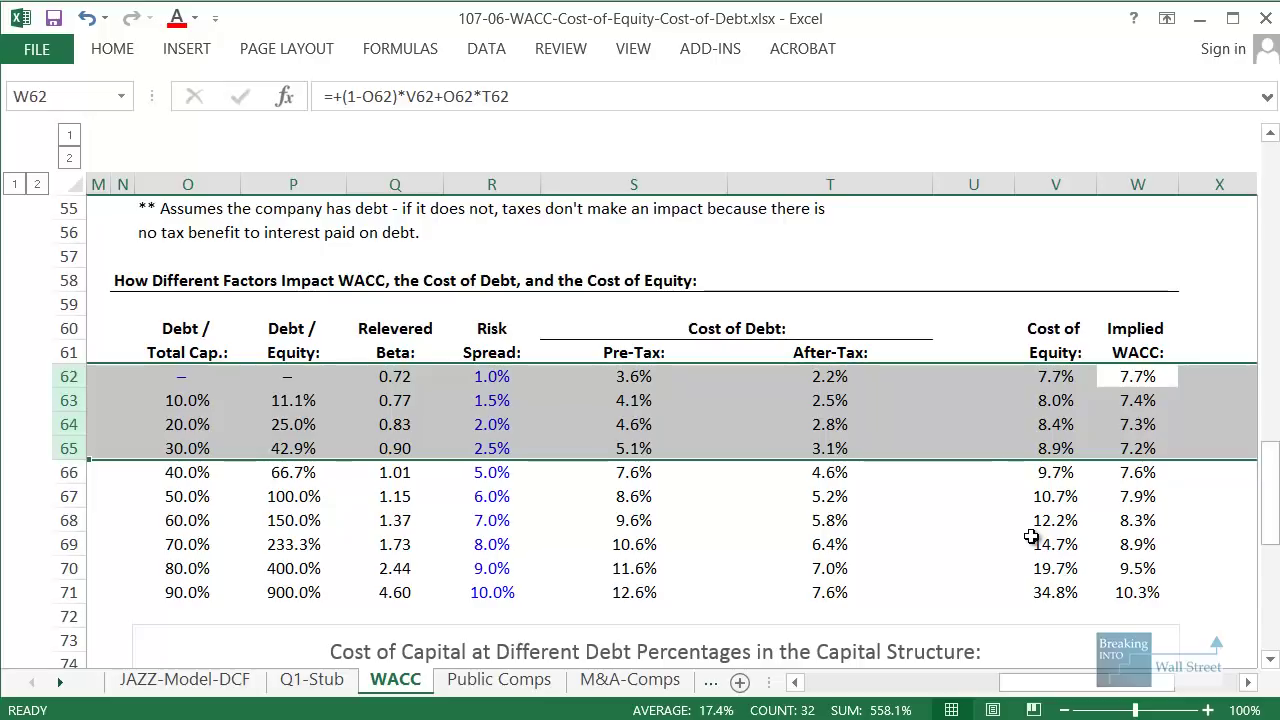
# Mark the After-Tax Cost of Debt, Cost of Equity and Implied WACC values in rows 62 to 65, and clear the marks.
pyautogui.click(1031, 521)
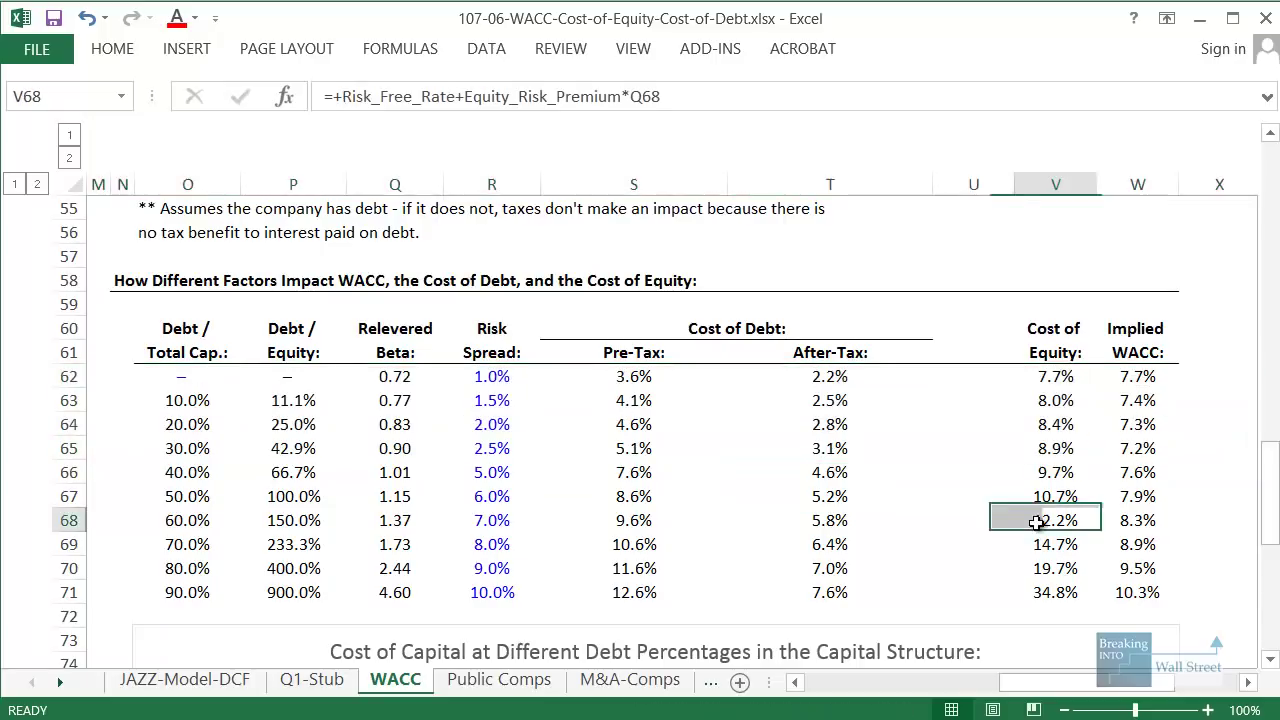
pyautogui.moveTo(800, 416)
pyautogui.mouseDown()
pyautogui.moveTo(770, 400)
pyautogui.moveTo(777, 362)
pyautogui.mouseUp()
pyautogui.moveTo(840, 452); pyautogui.dragTo(892, 462)
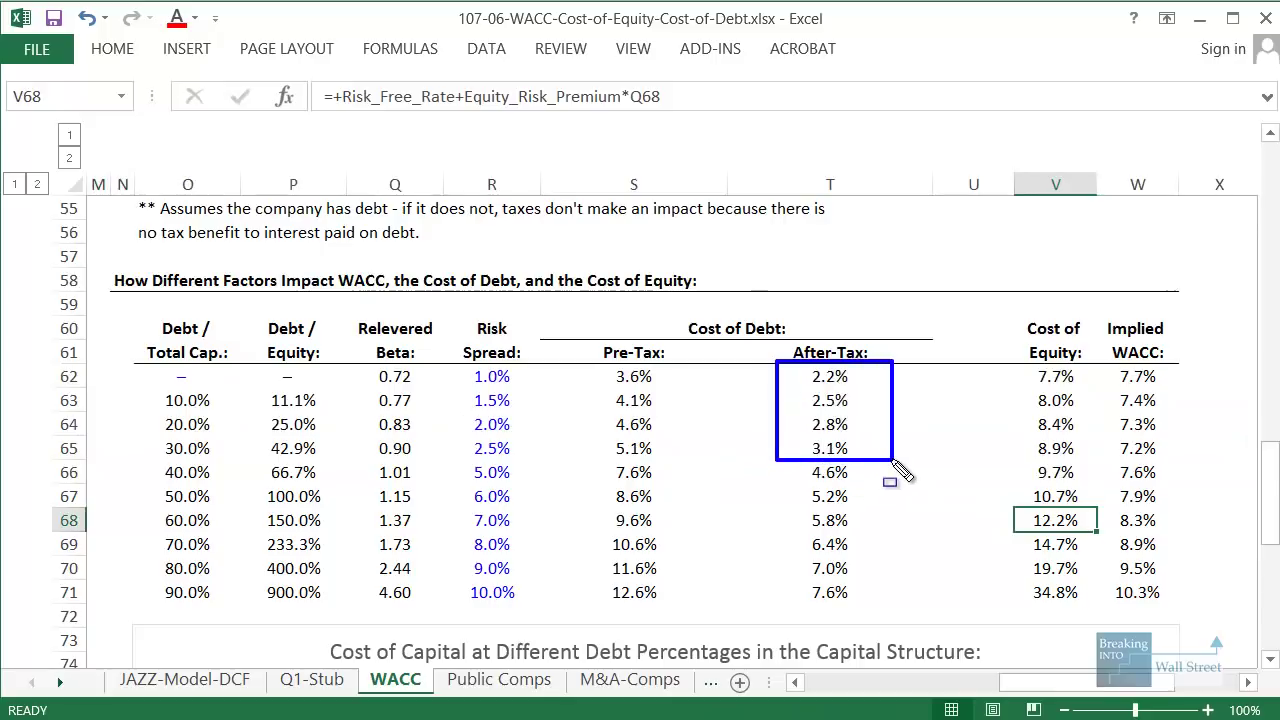
pyautogui.moveTo(1005, 357)
pyautogui.mouseDown()
pyautogui.moveTo(1052, 445)
pyautogui.moveTo(1092, 465)
pyautogui.mouseUp()
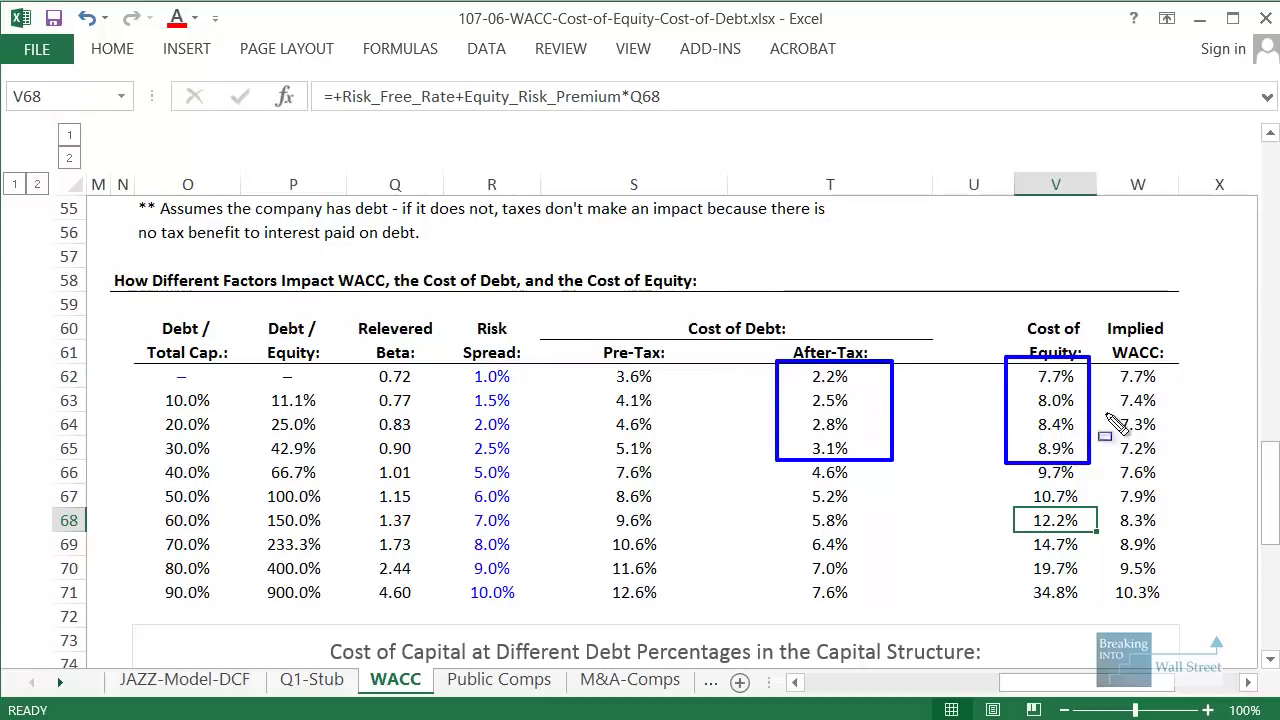
pyautogui.moveTo(1095, 350); pyautogui.dragTo(1218, 467)
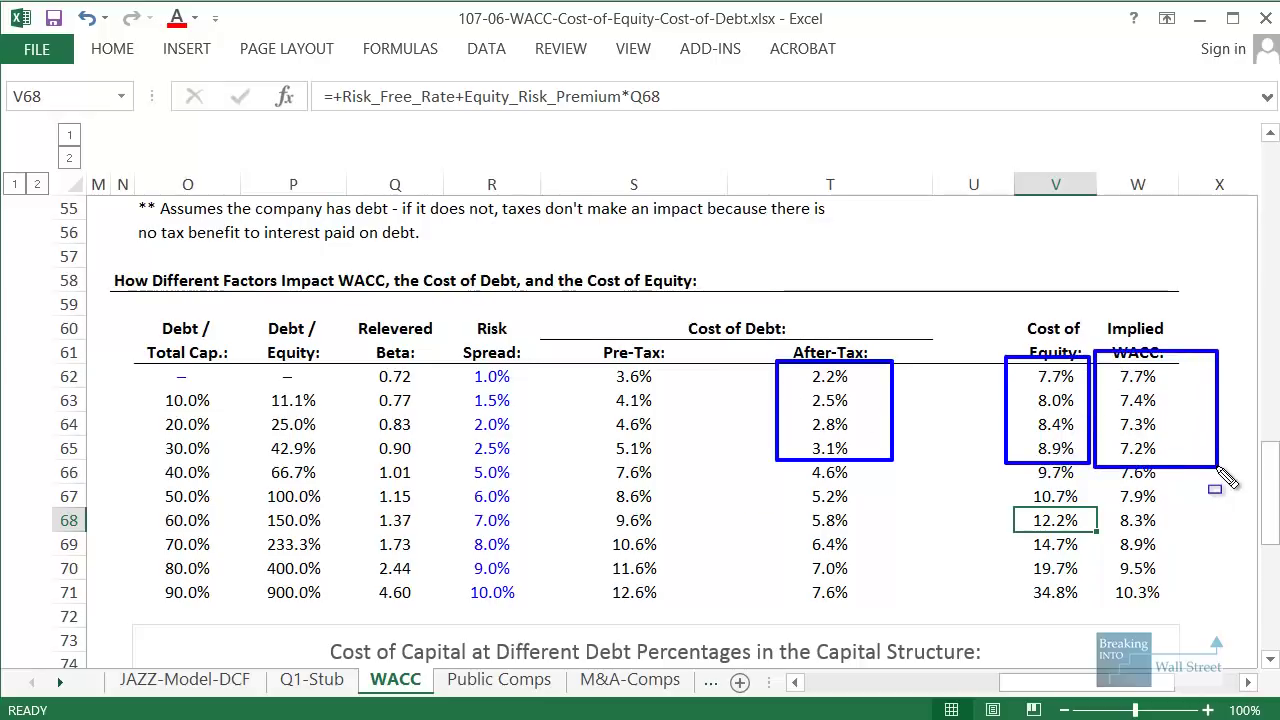
pyautogui.press('Escape')
# Select the Cost of Equity values V66:V71 and Implied WACC values W66:W71, and compare them with the chart.
pyautogui.click(830, 472)
pyautogui.click(1068, 472)
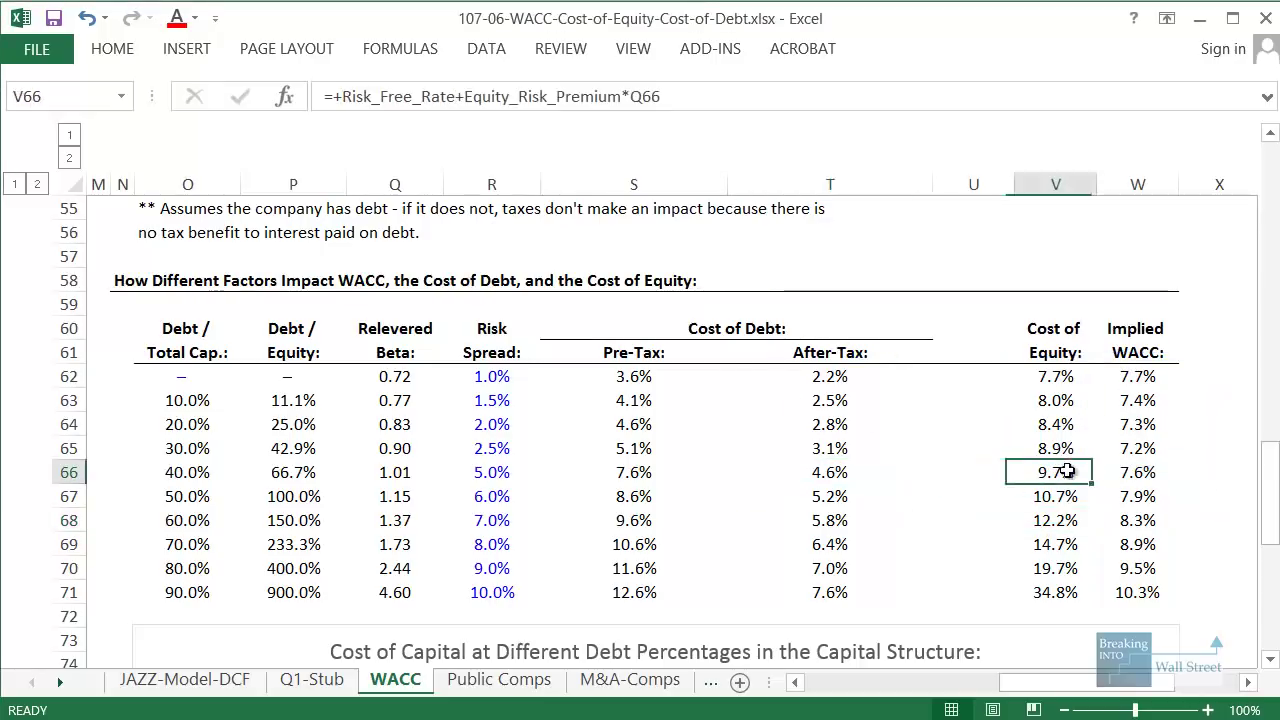
pyautogui.moveTo(1068, 472); pyautogui.dragTo(1055, 594)
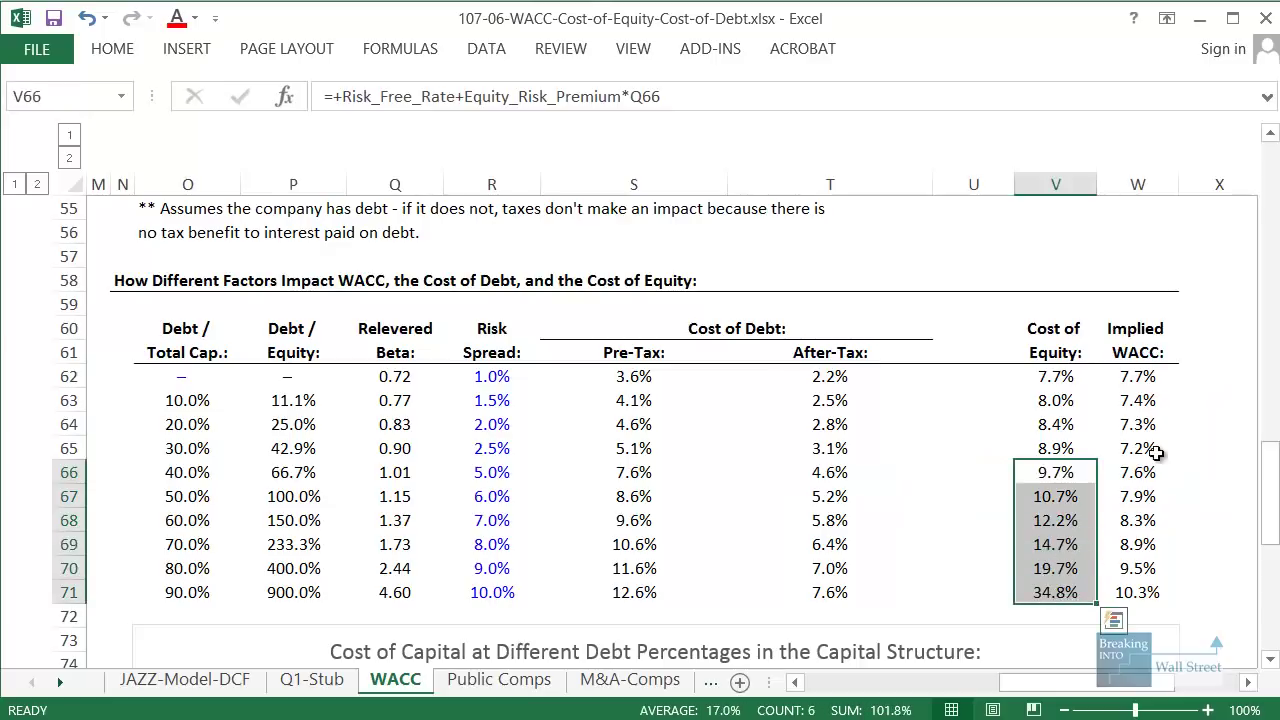
pyautogui.moveTo(1147, 474); pyautogui.dragTo(1149, 593)
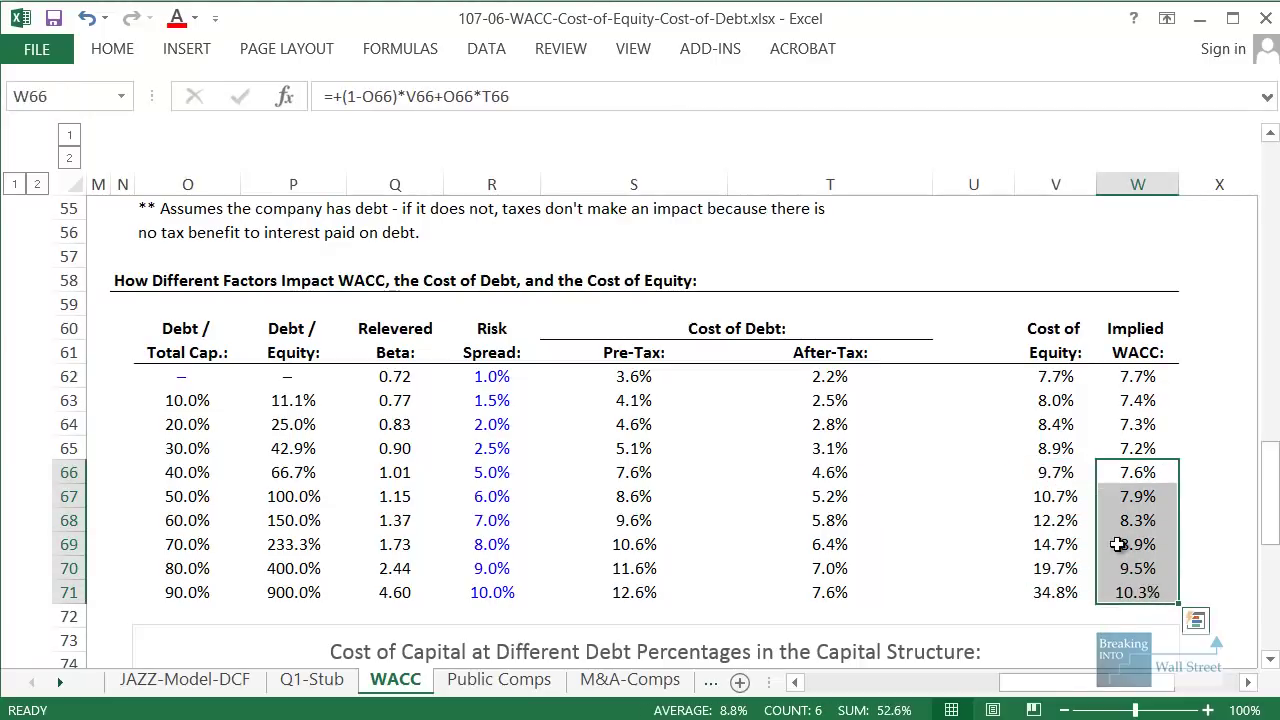
pyautogui.scroll(-6, 1008, 595)
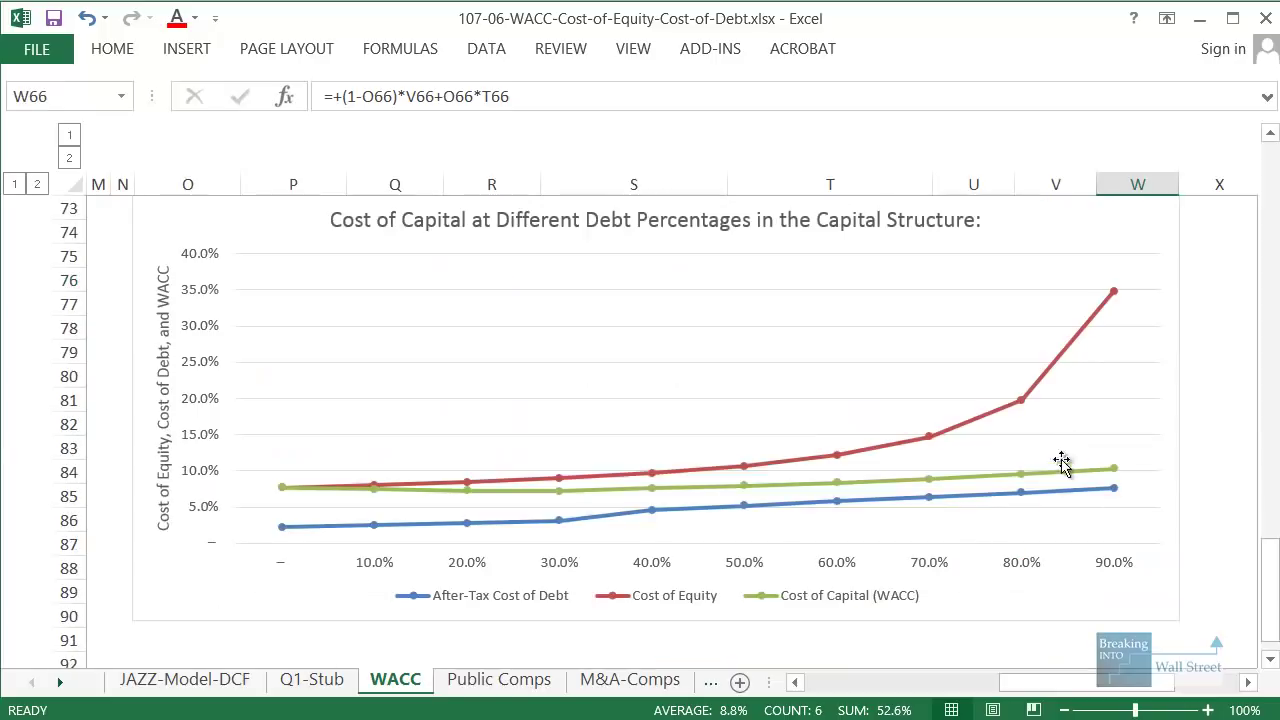
pyautogui.scroll(5, 853, 511)
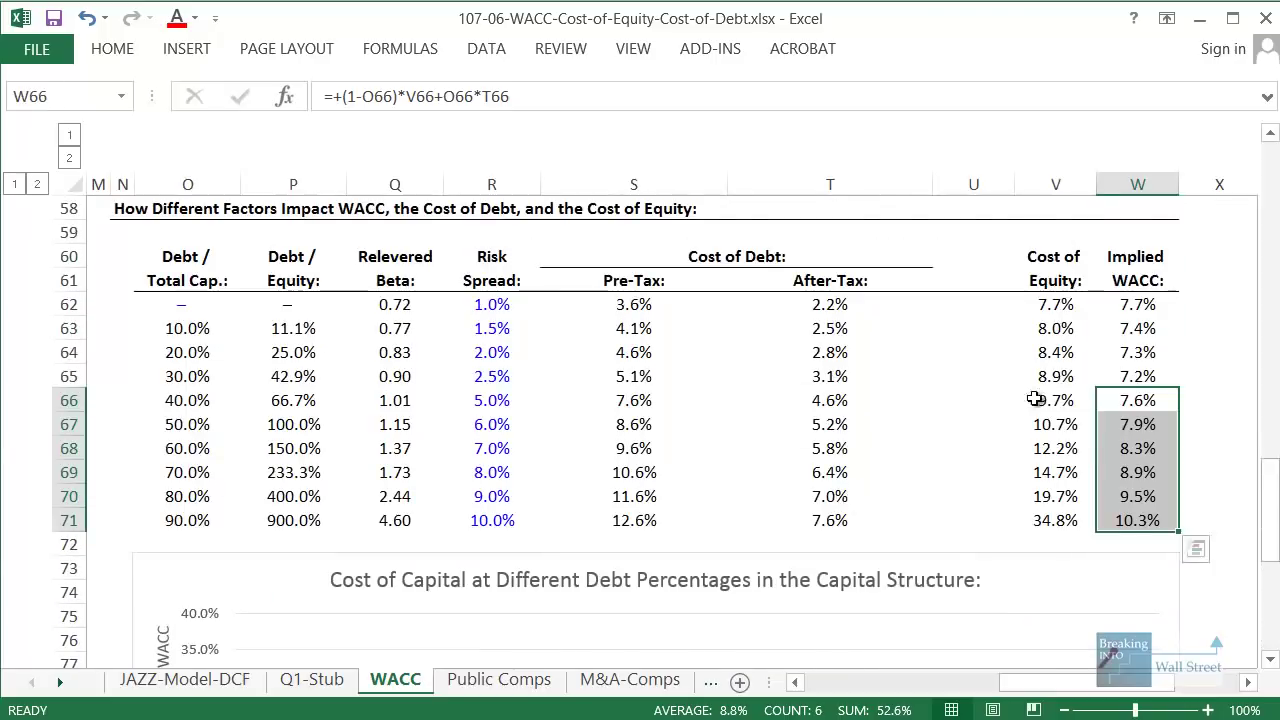
# Go to the DCF Change table and select the No Debt to Some Debt effects on Cost of Equity, Cost of Debt and WACC, Q41:S41.
pyautogui.click(1057, 423)
pyautogui.scroll(7, 588, 410)
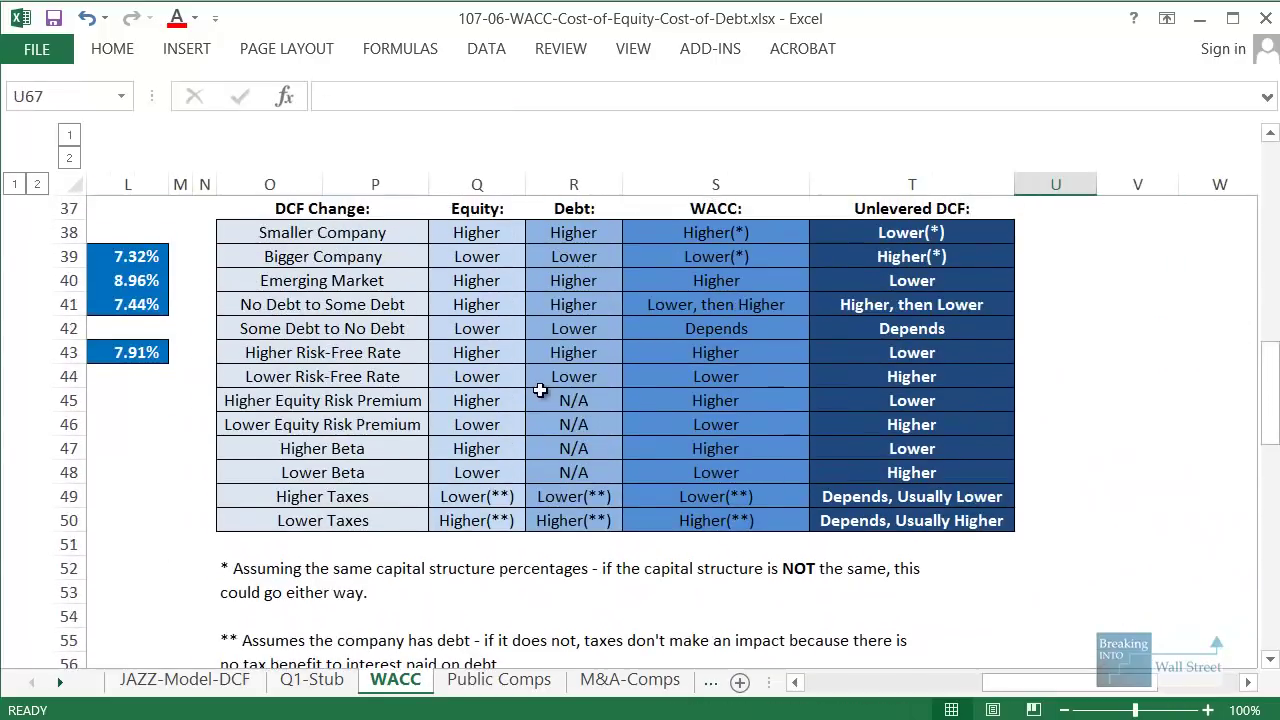
pyautogui.scroll(1, 537, 391)
pyautogui.click(270, 376)
pyautogui.moveTo(270, 376); pyautogui.dragTo(704, 395)
pyautogui.click(545, 395)
pyautogui.click(510, 377)
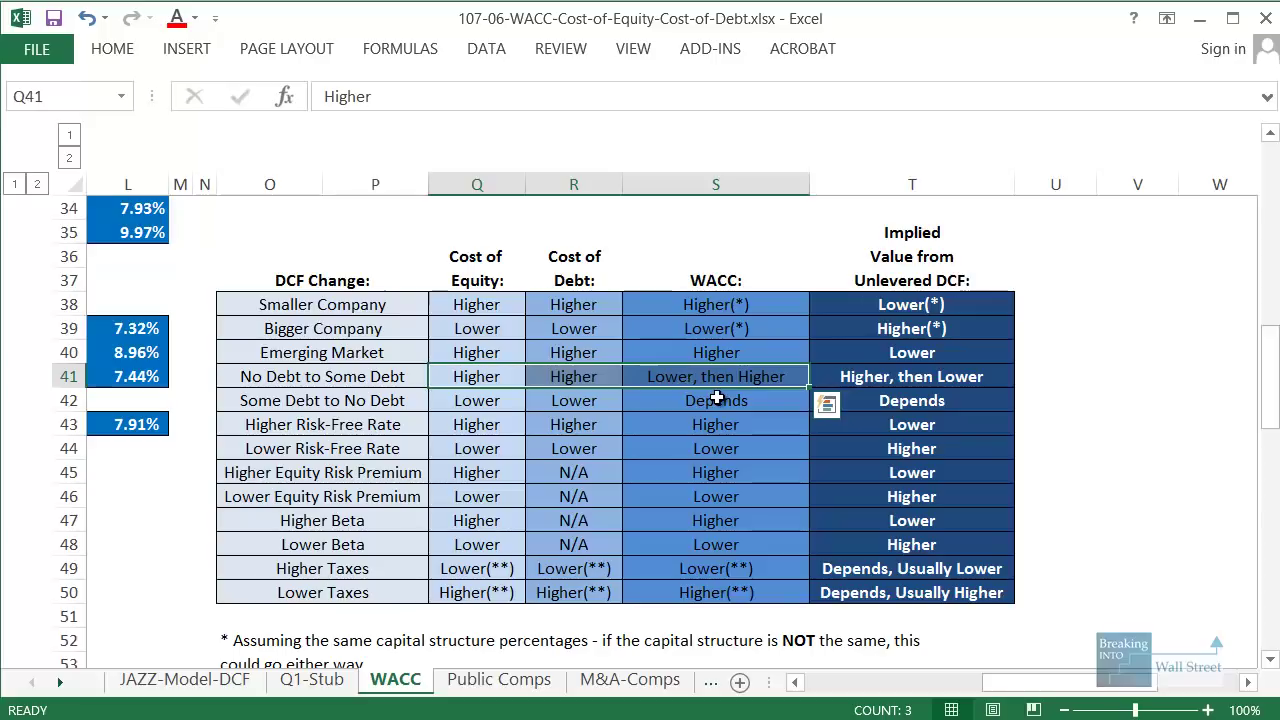
# Check the implied value in T41 and the WACC effect in S41, and select the entire Some Debt to No Debt row, 42.
pyautogui.click(832, 378)
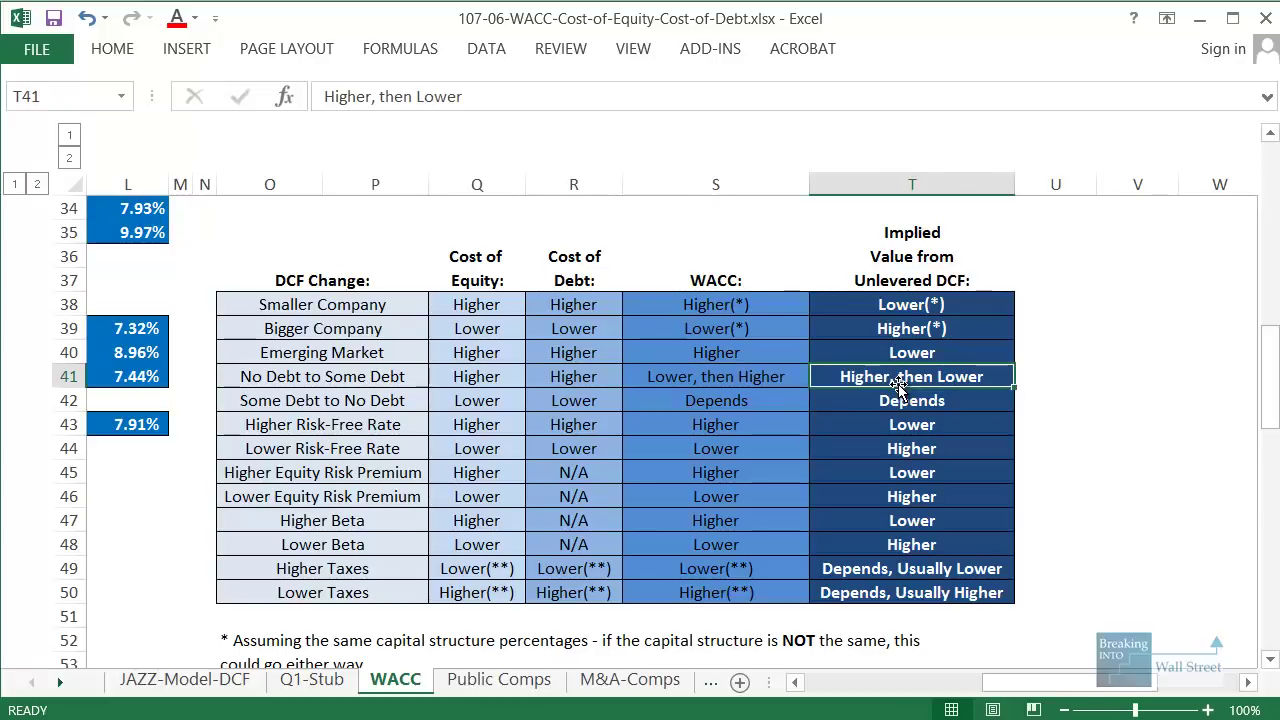
pyautogui.click(704, 373)
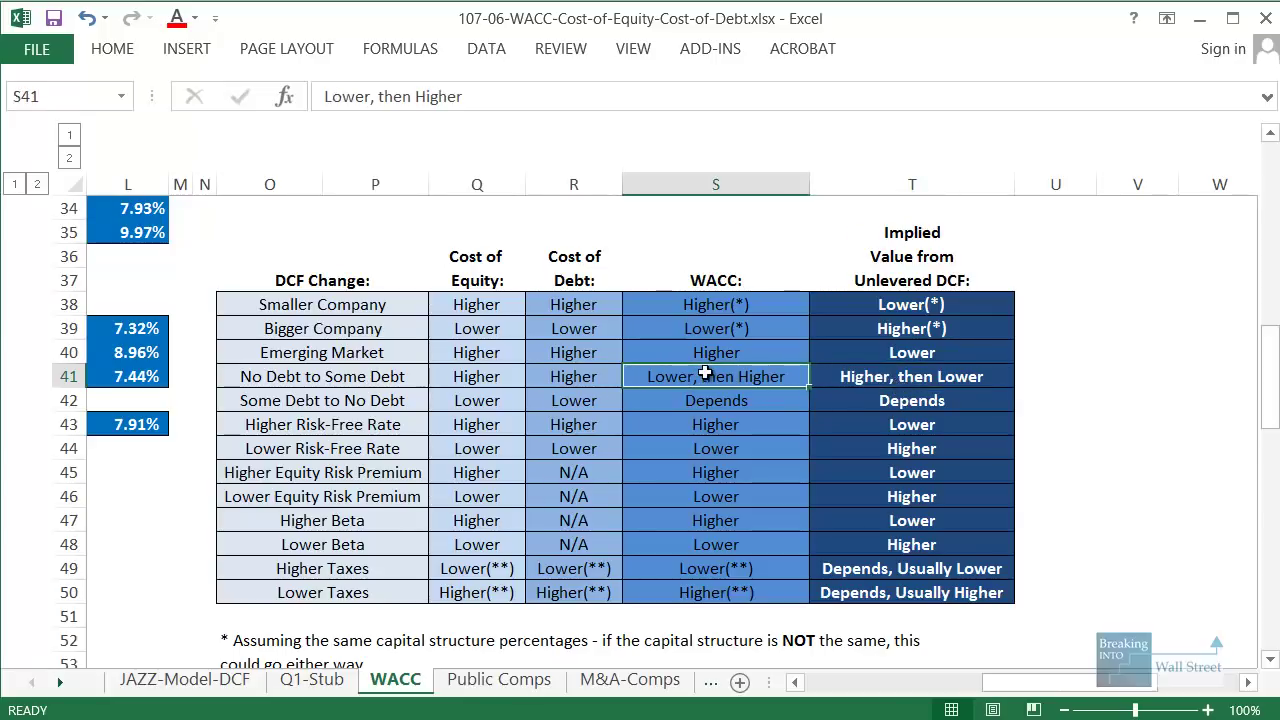
pyautogui.click(398, 403)
pyautogui.hotkey('shift', 'space')
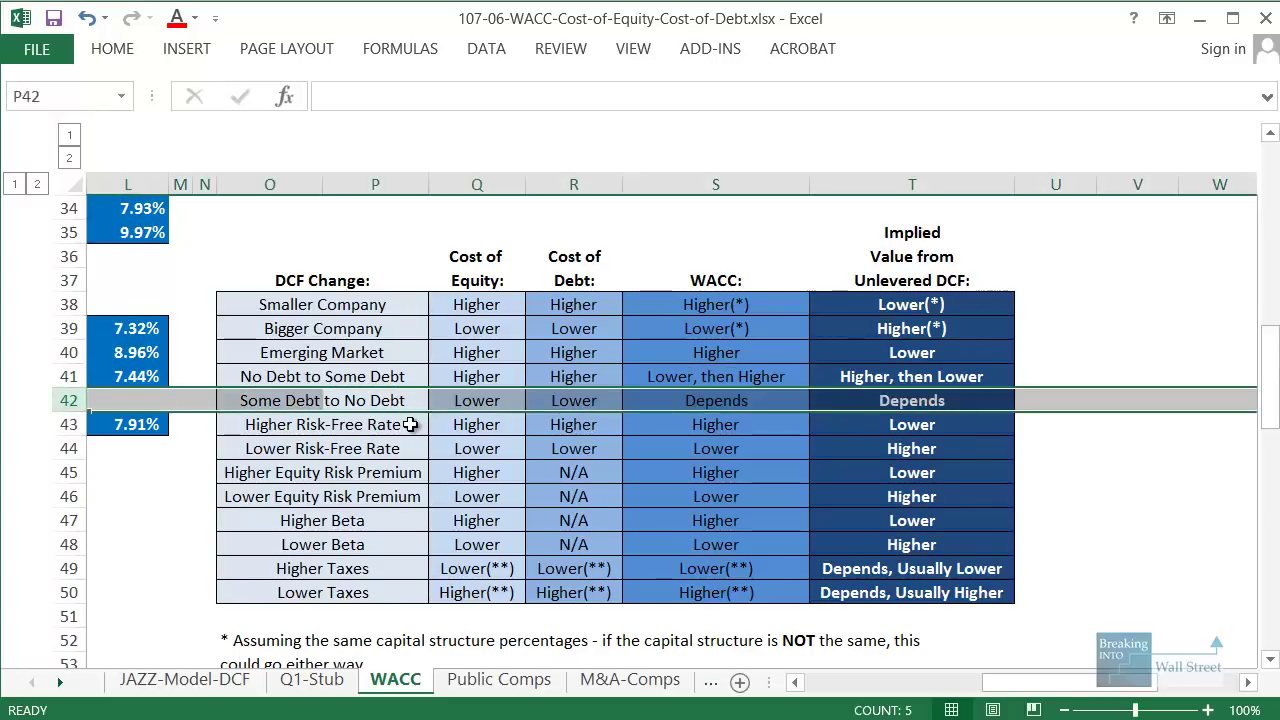
# Mark the 70% to 80% and 40% to 50% debt ranges on the Cost of Capital chart, and clear the marks.
pyautogui.scroll(-4, 406, 427)
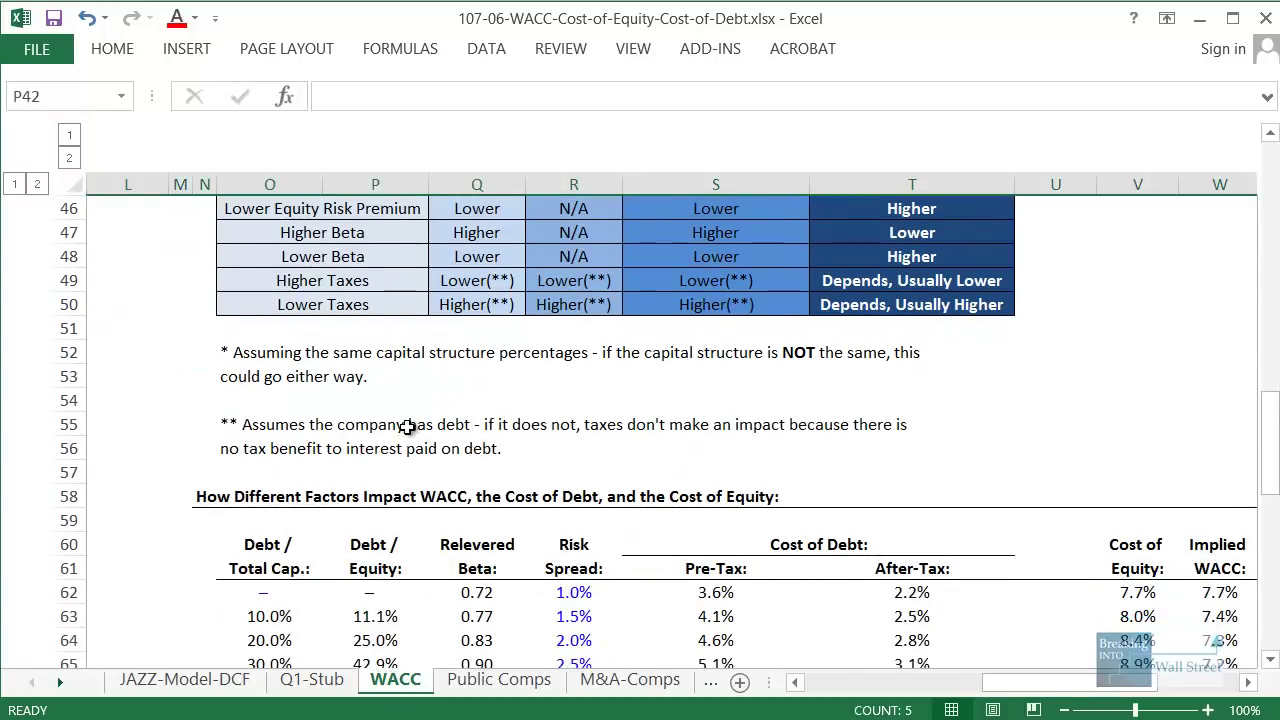
pyautogui.scroll(-5, 406, 427)
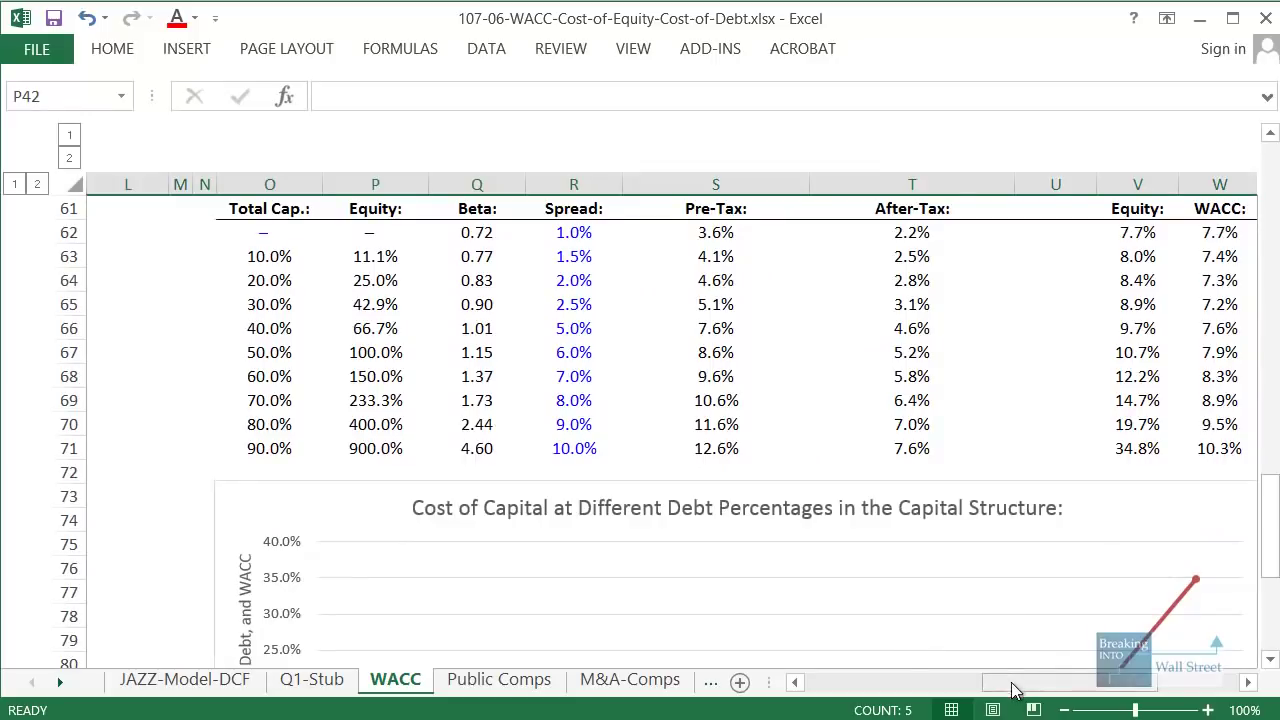
pyautogui.hscroll(2, 1006, 623)
pyautogui.scroll(-3, 924, 578)
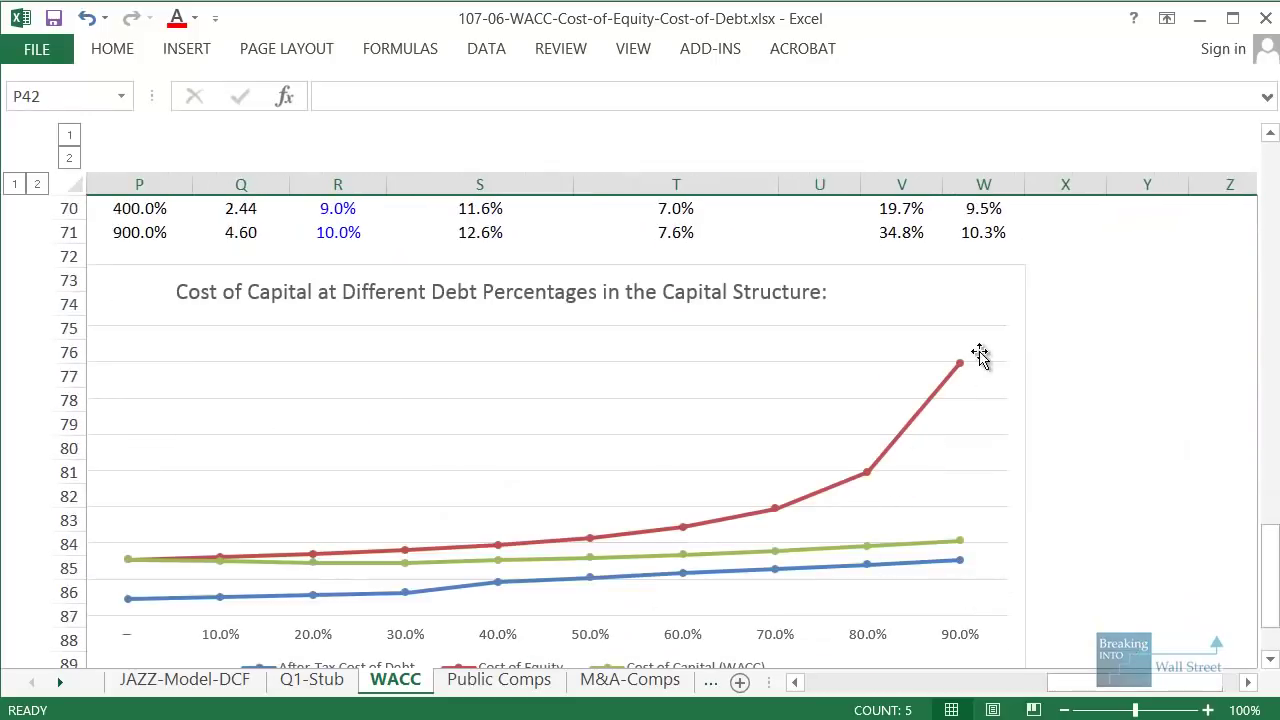
pyautogui.moveTo(755, 413); pyautogui.dragTo(897, 622)
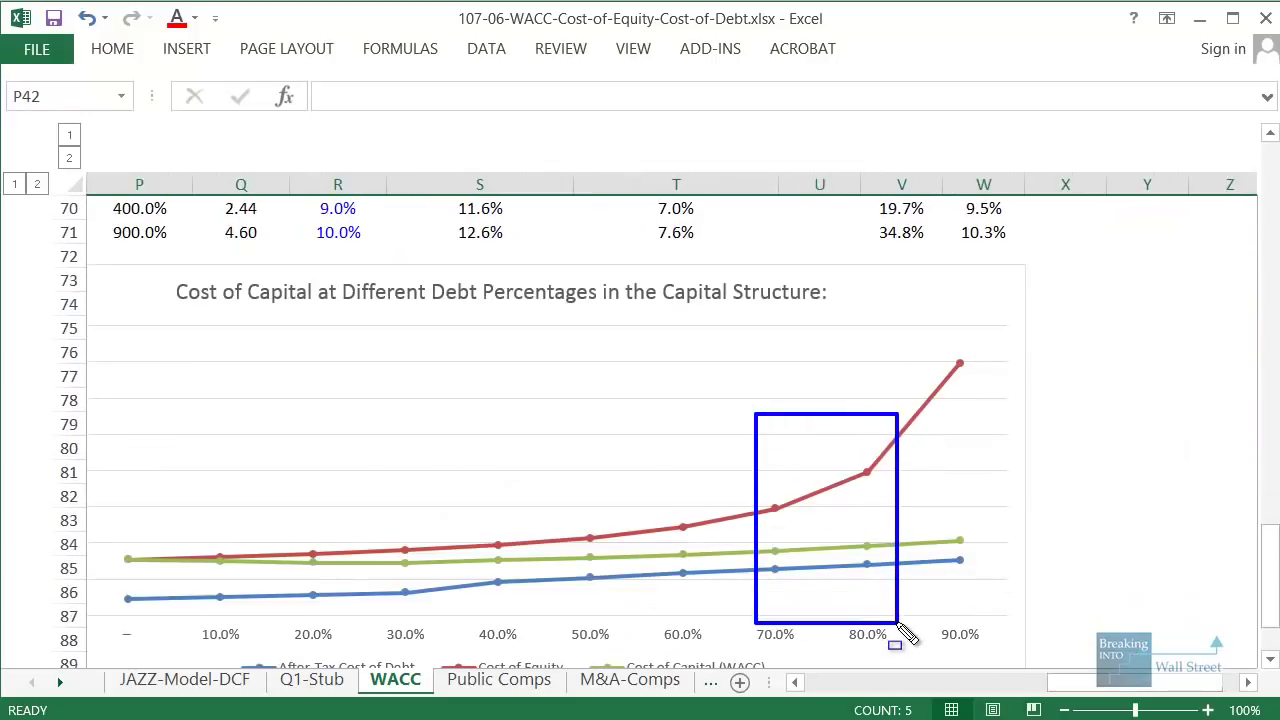
pyautogui.moveTo(453, 503)
pyautogui.mouseDown()
pyautogui.moveTo(600, 662)
pyautogui.moveTo(652, 675)
pyautogui.mouseUp()
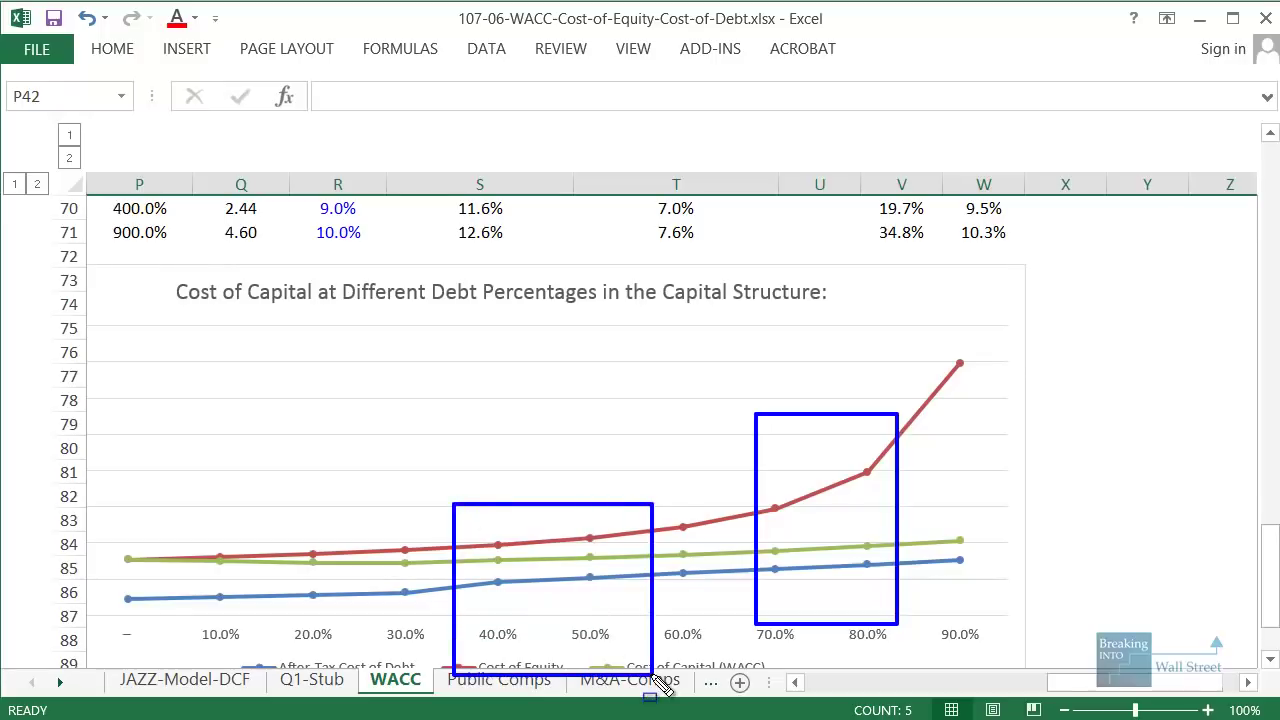
pyautogui.press('Escape')
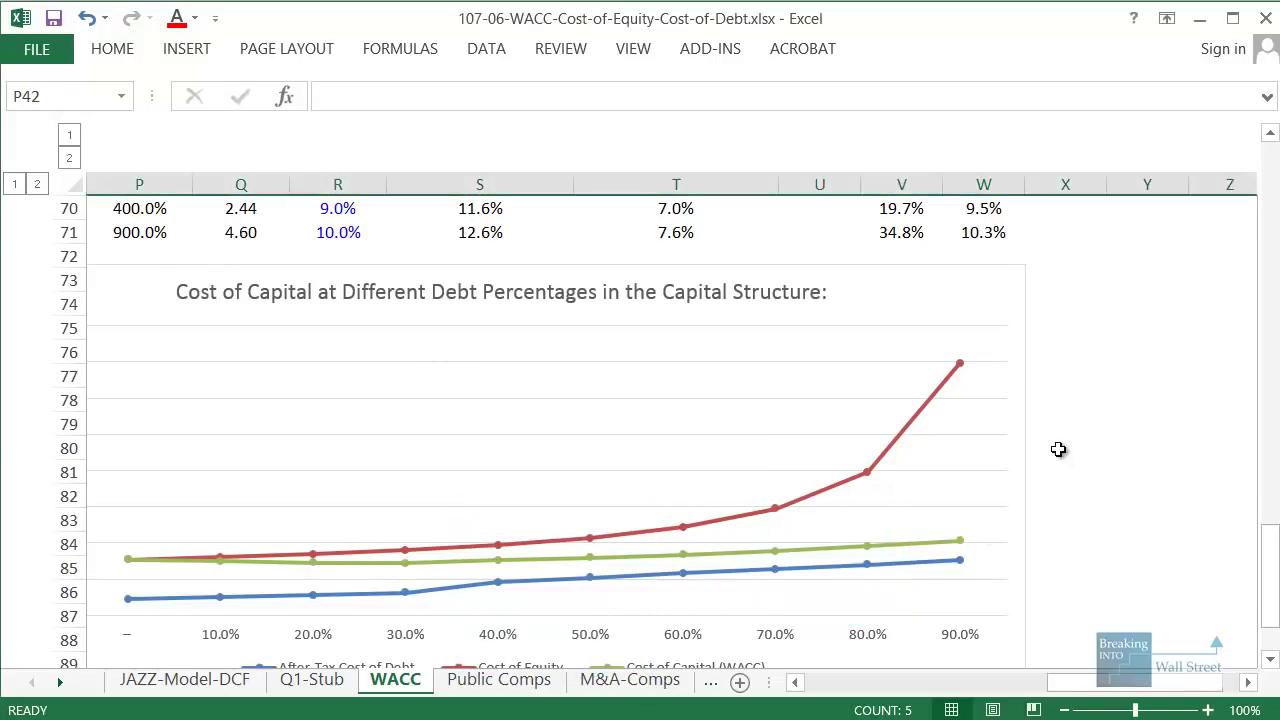
# Select the After-Tax Cost of Debt T65:T69, Cost of Equity V65:V69 and Implied WACC W60:W70 ranges to compare their trends.
pyautogui.scroll(3, 1058, 450)
pyautogui.scroll(1, 1058, 450)
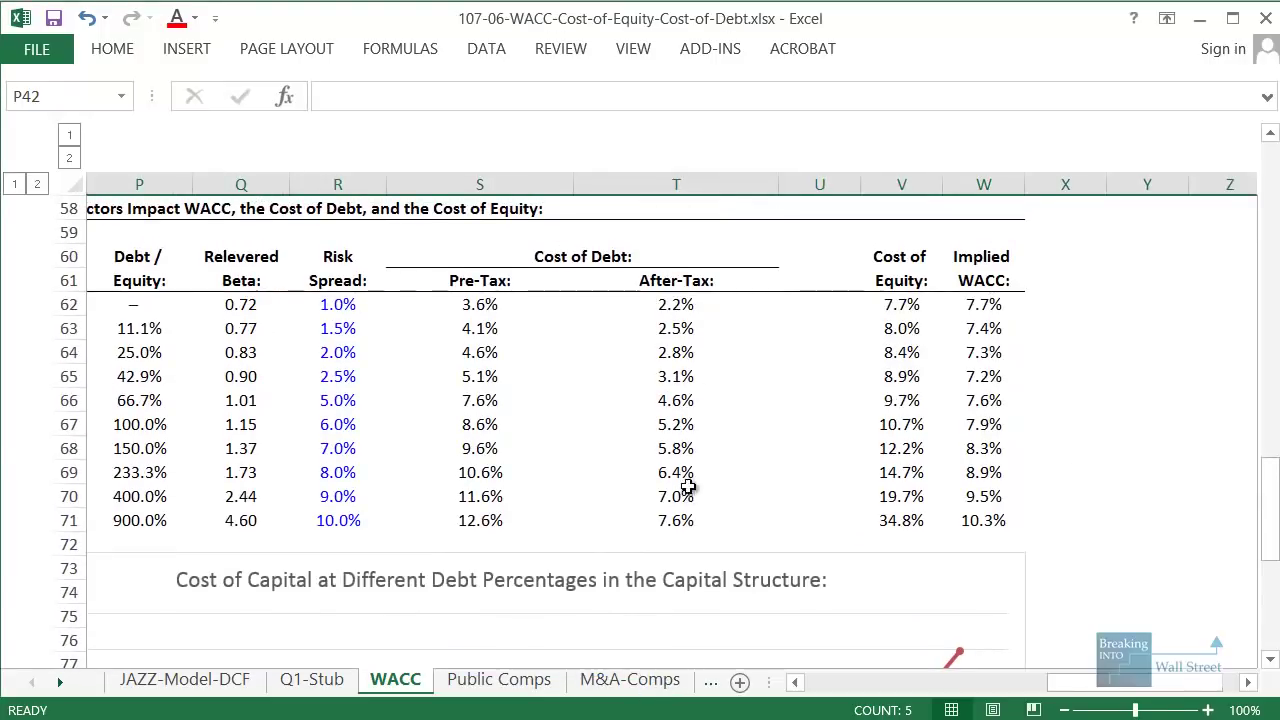
pyautogui.moveTo(686, 478); pyautogui.dragTo(694, 371)
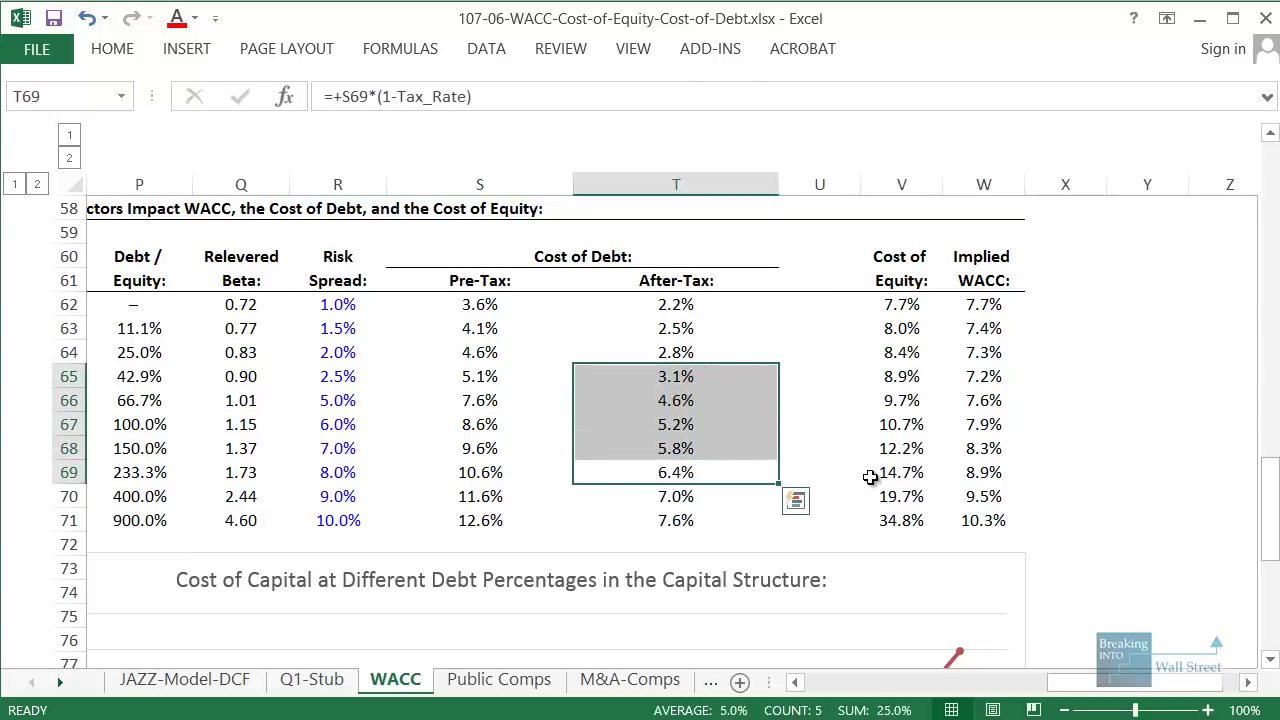
pyautogui.moveTo(870, 477); pyautogui.dragTo(883, 375)
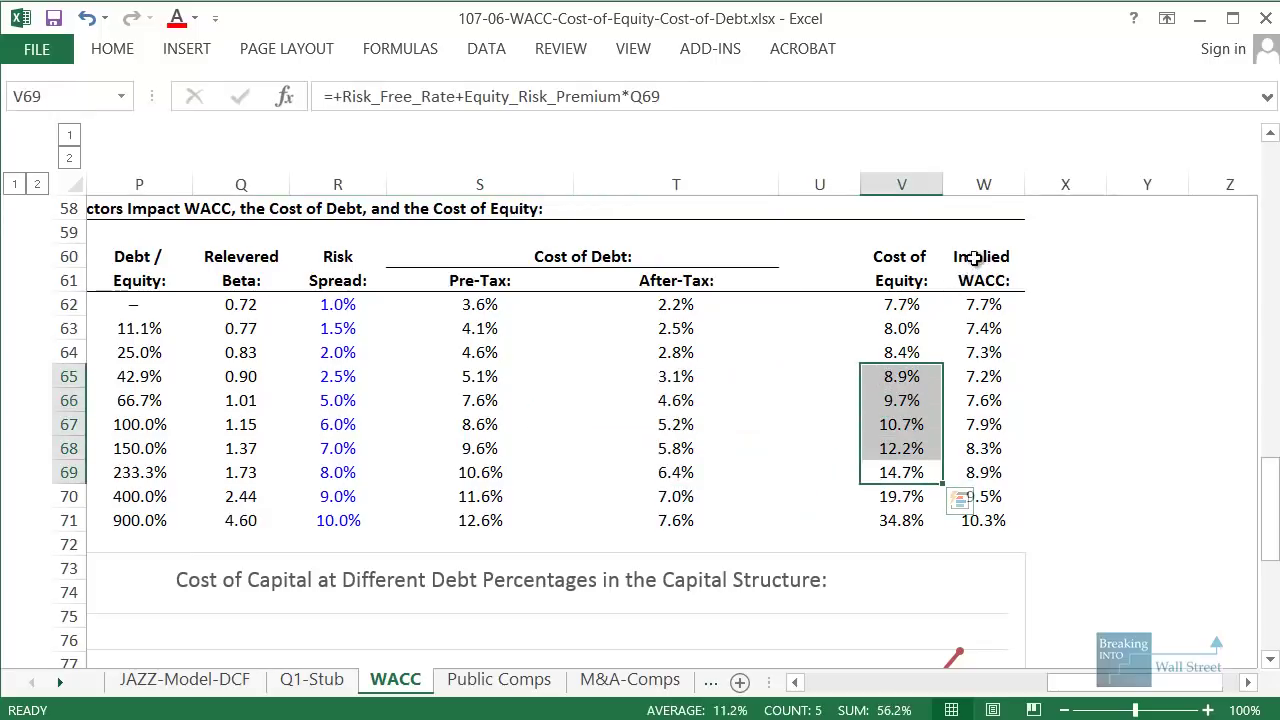
pyautogui.moveTo(976, 262); pyautogui.dragTo(957, 497)
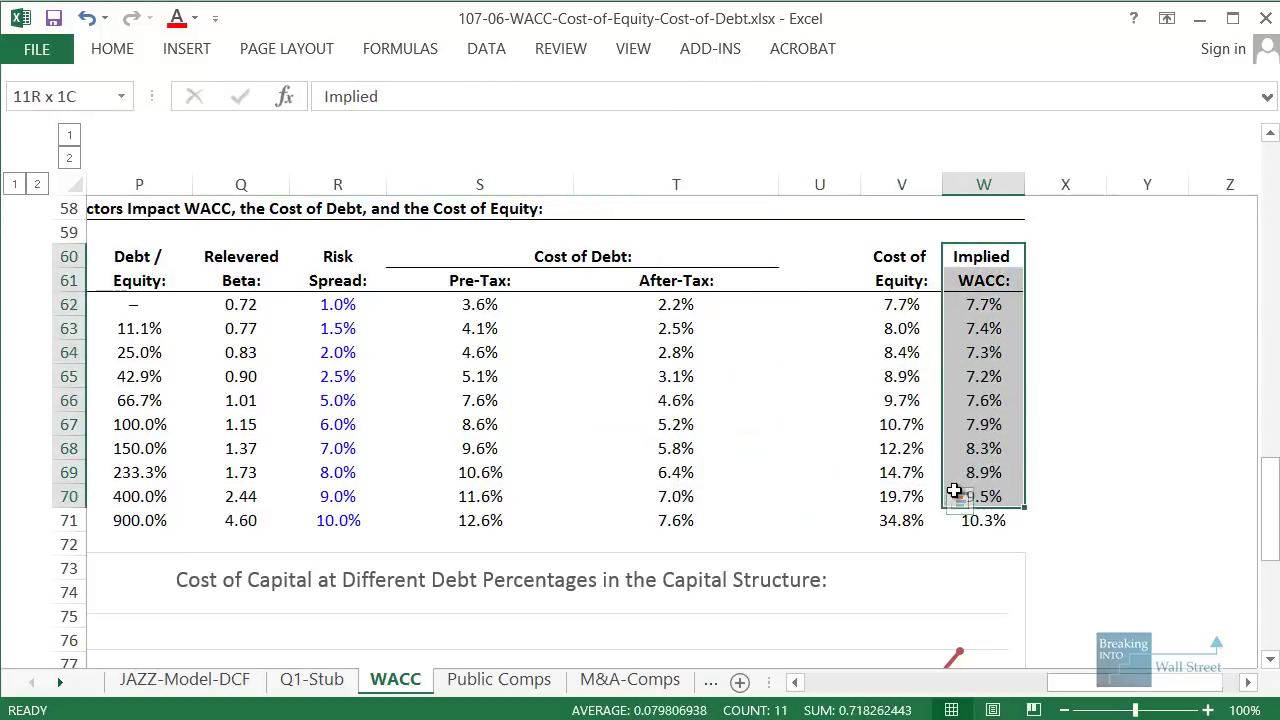
pyautogui.click(1002, 471)
pyautogui.click(1070, 490)
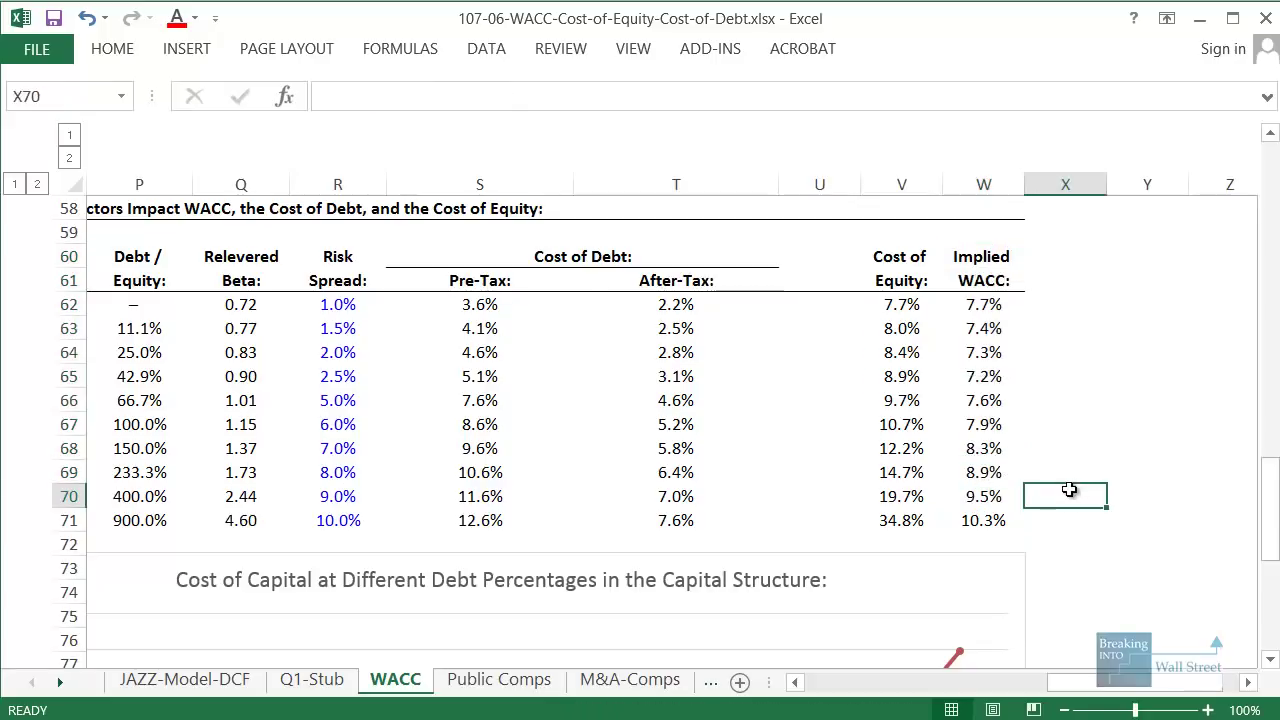
# Mark the 70% and 50% Debt / Total Cap. levels with their Implied WACC values, and clear the marks.
pyautogui.moveTo(1090, 682); pyautogui.dragTo(1042, 682)
pyautogui.moveTo(153, 460); pyautogui.dragTo(243, 488)
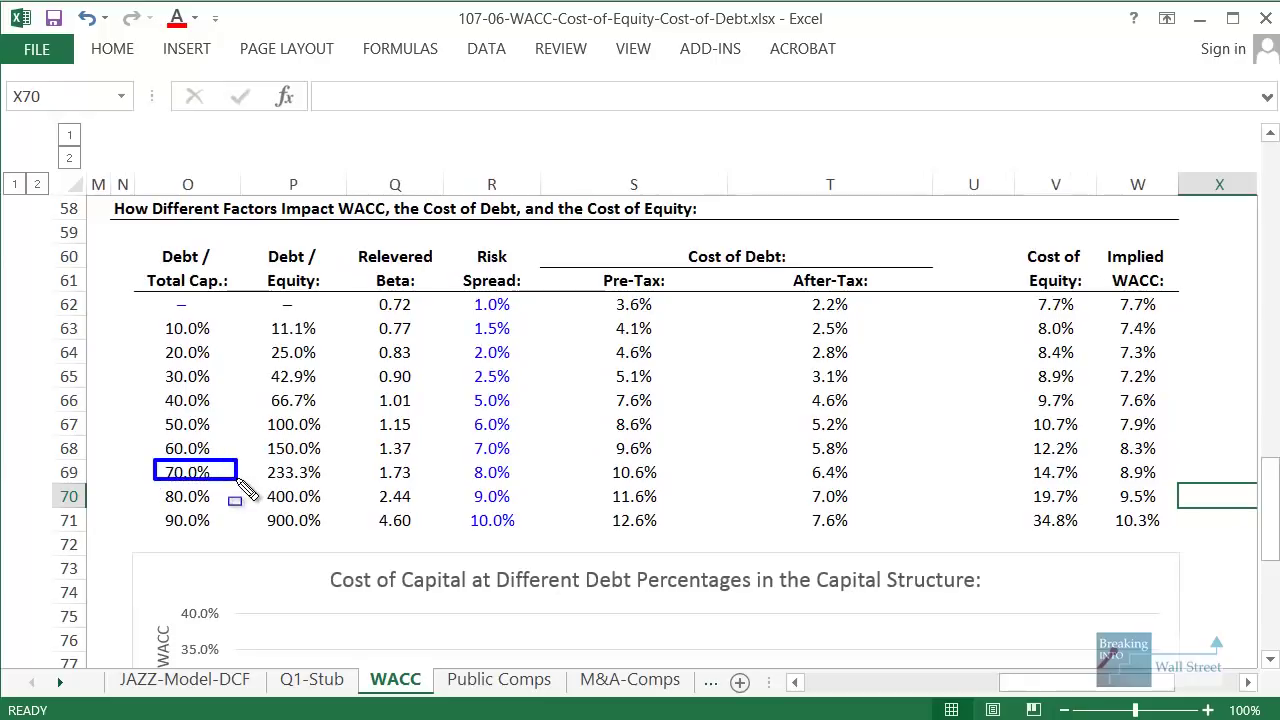
pyautogui.moveTo(1105, 460); pyautogui.dragTo(1200, 488)
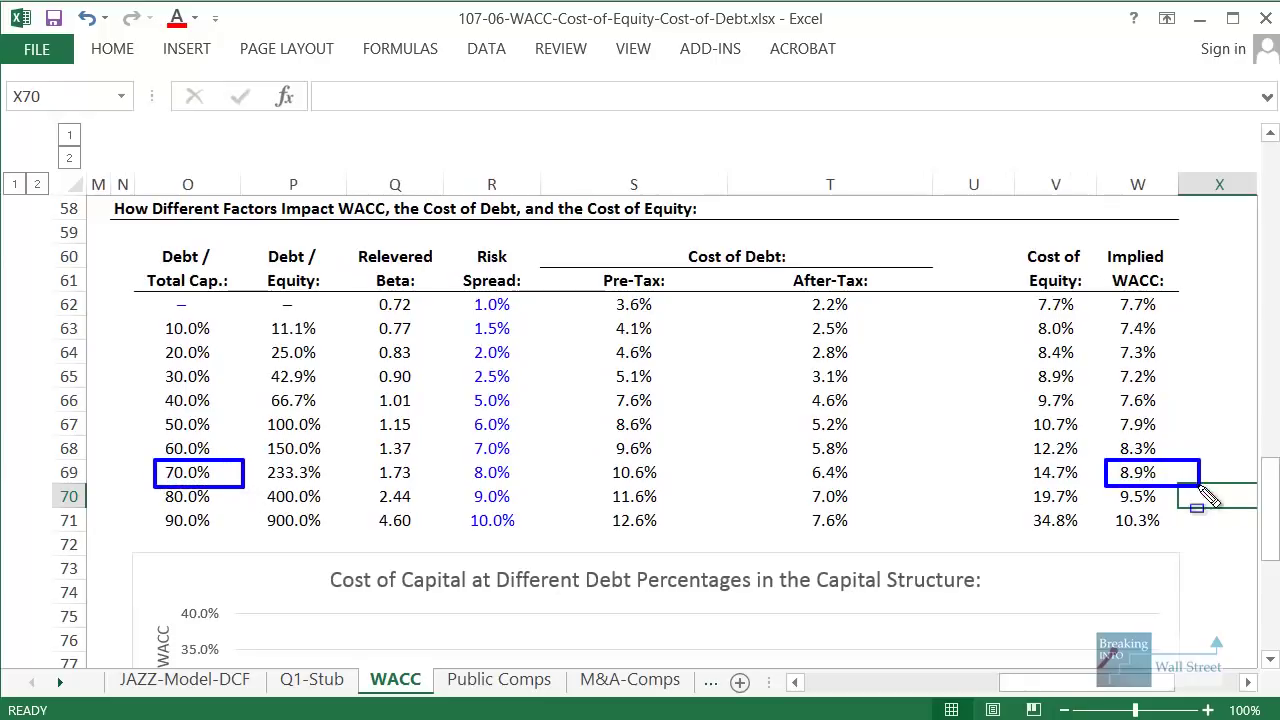
pyautogui.moveTo(157, 410)
pyautogui.mouseDown()
pyautogui.moveTo(320, 434)
pyautogui.moveTo(256, 450)
pyautogui.mouseUp()
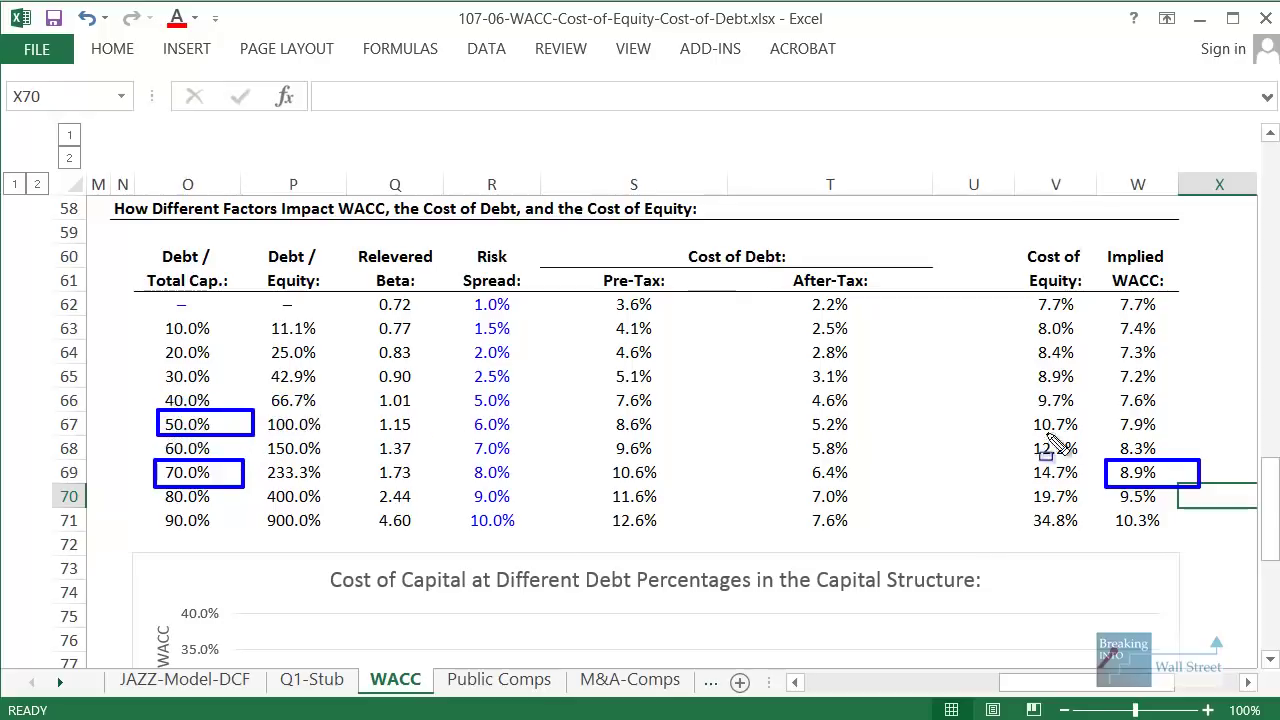
pyautogui.moveTo(1096, 409)
pyautogui.mouseDown()
pyautogui.moveTo(1177, 424)
pyautogui.moveTo(1200, 446)
pyautogui.mouseUp()
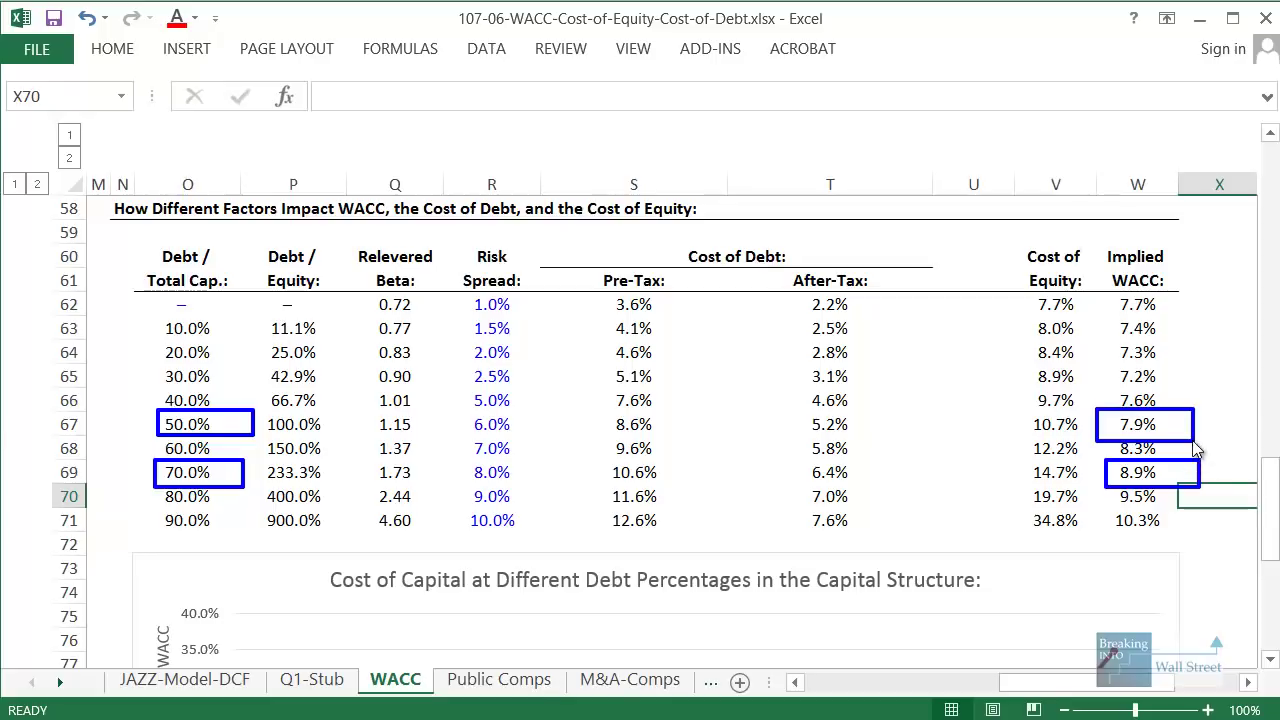
pyautogui.press('Escape')
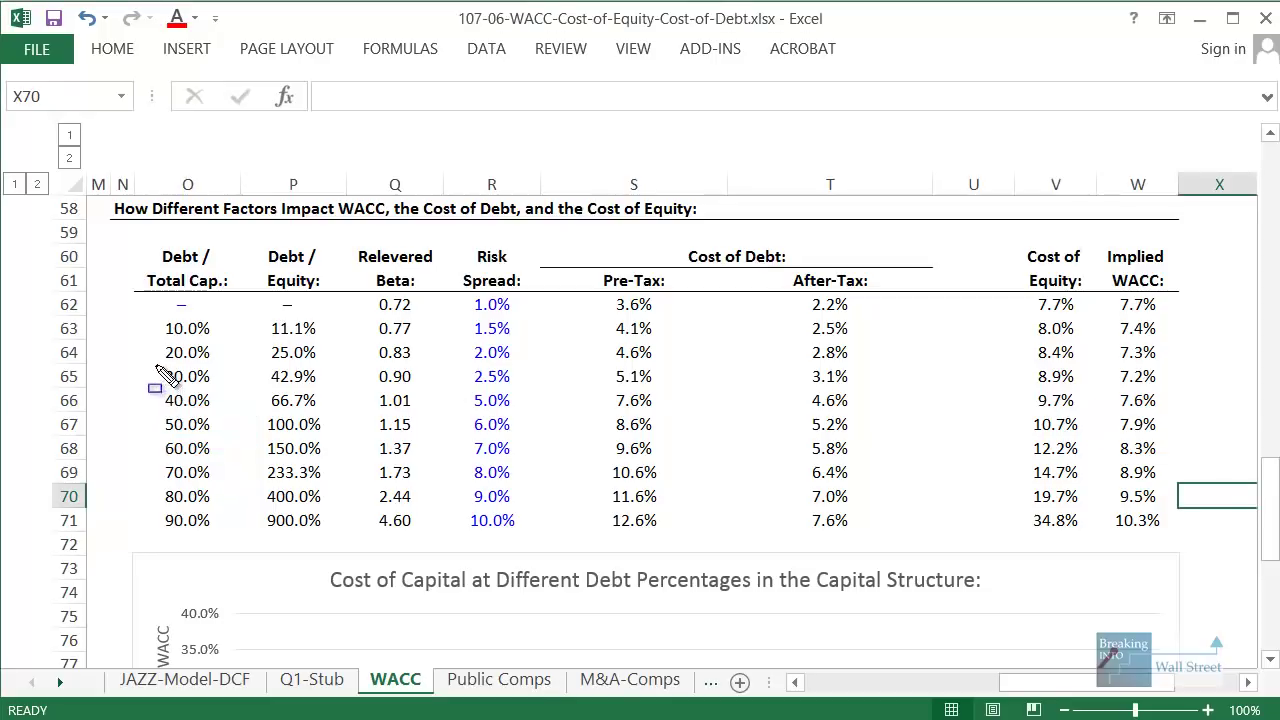
# Mark the 30% and 10% Debt / Total Cap. levels with their Implied WACC values, and clear the marks.
pyautogui.moveTo(155, 362); pyautogui.dragTo(252, 392)
pyautogui.moveTo(1096, 353); pyautogui.dragTo(1184, 388)
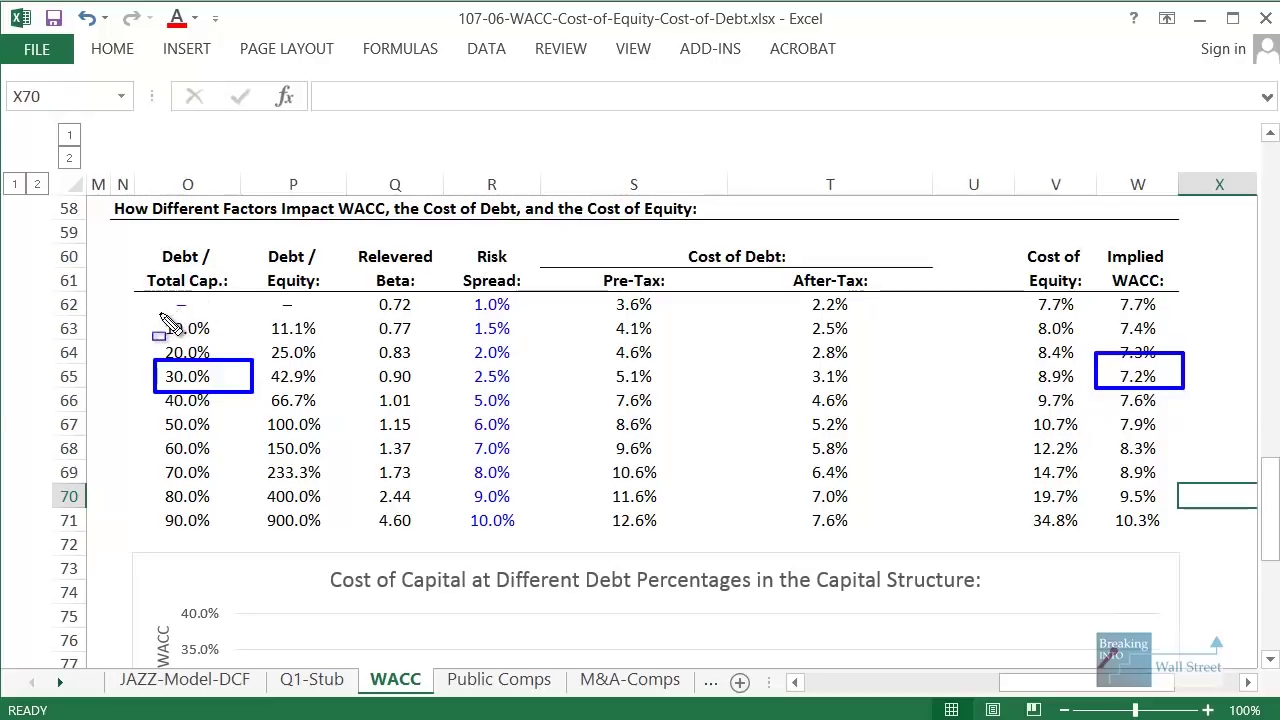
pyautogui.moveTo(158, 314); pyautogui.dragTo(226, 343)
pyautogui.moveTo(1097, 305); pyautogui.dragTo(1193, 340)
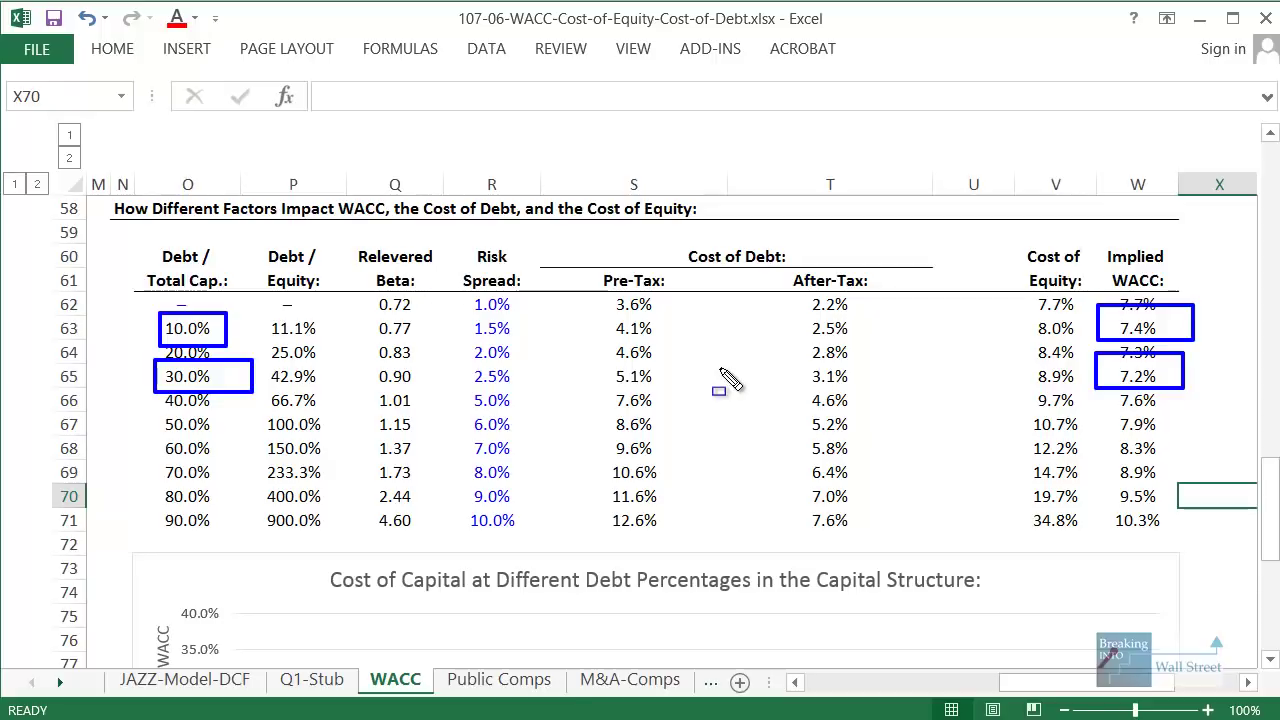
pyautogui.press('Escape')
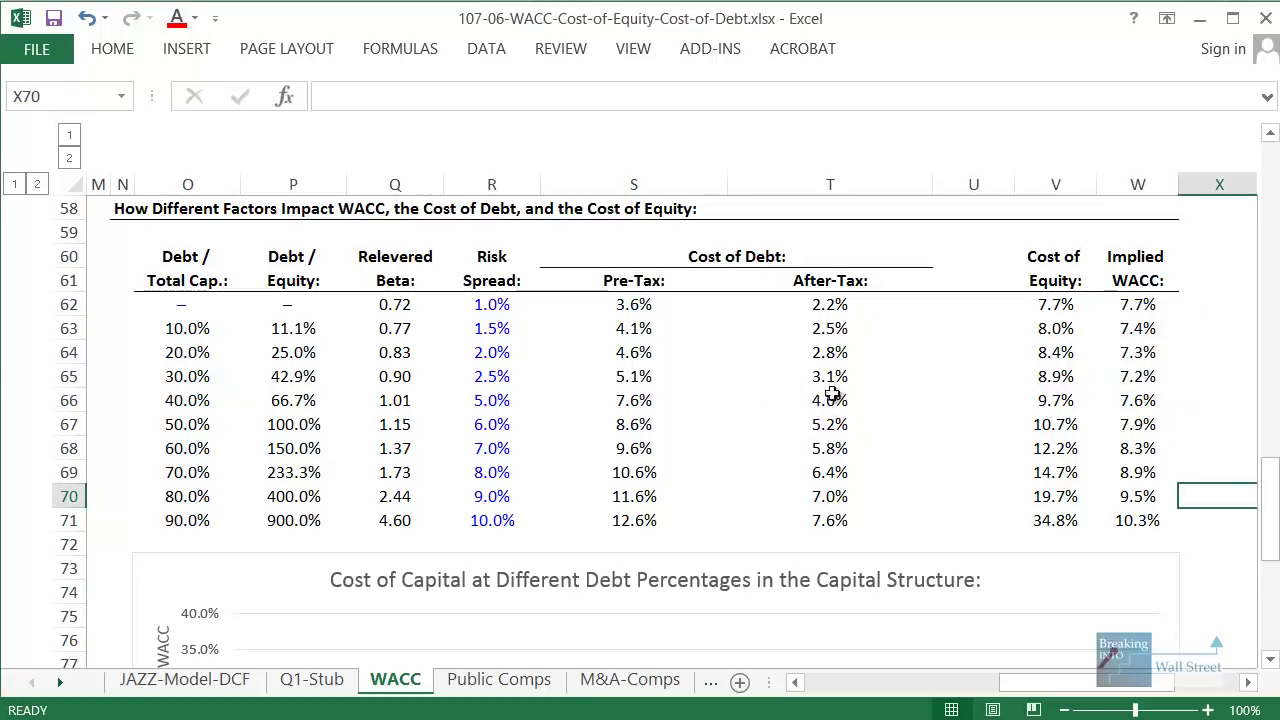
# Return to the DCF Change table and select the risk-free rate, equity risk premium and beta rows, starting at O43.
pyautogui.scroll(2, 914, 350)
pyautogui.scroll(6, 953, 492)
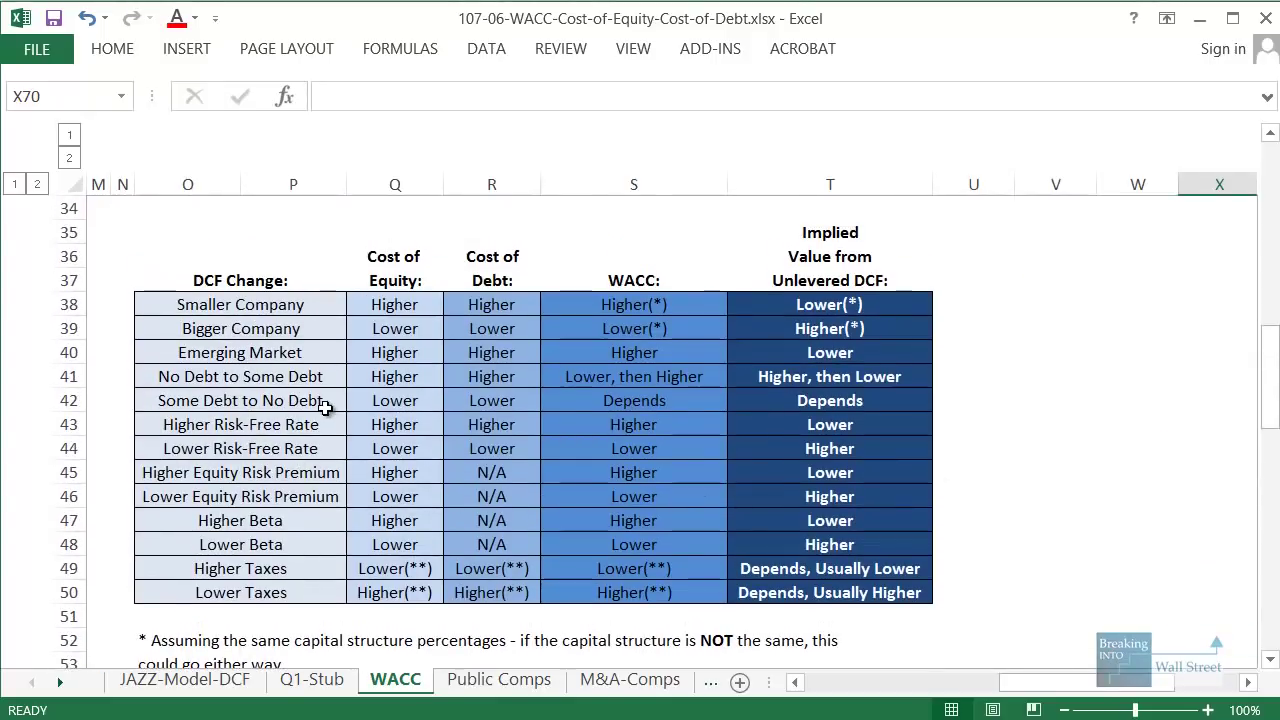
pyautogui.scroll(-1, 330, 405)
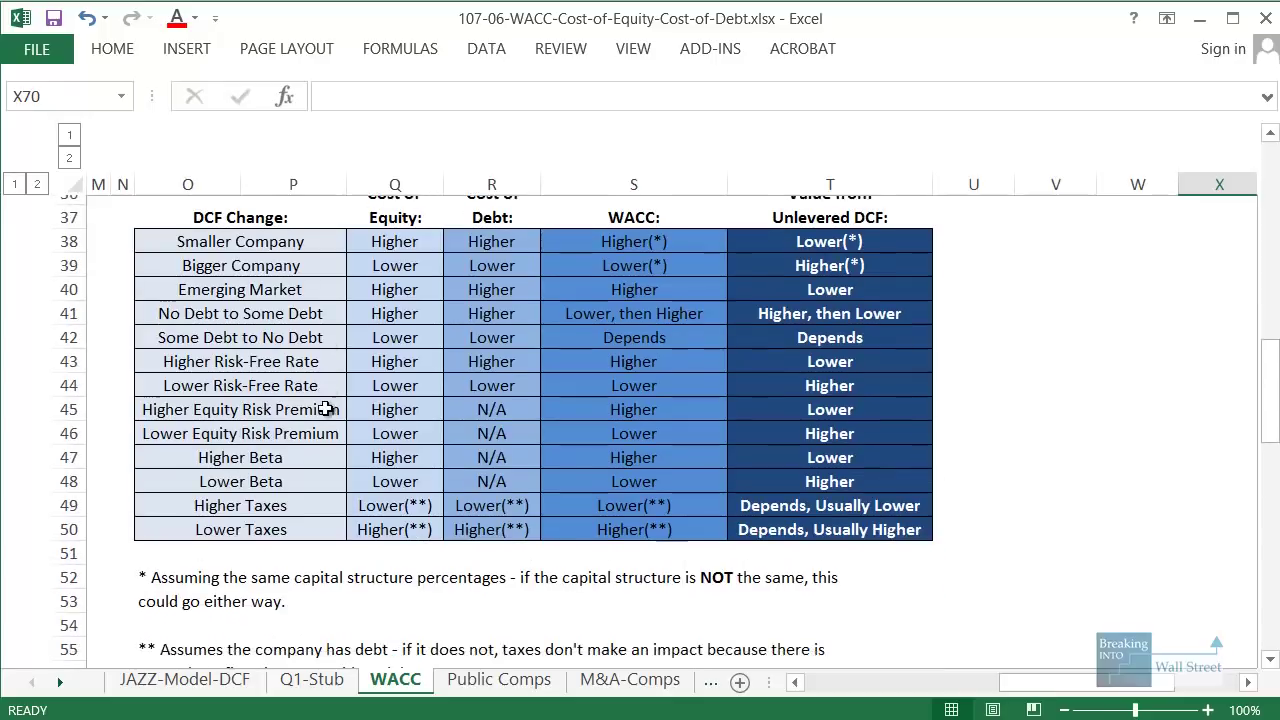
pyautogui.moveTo(230, 362)
pyautogui.mouseDown()
pyautogui.moveTo(691, 417)
pyautogui.moveTo(731, 449)
pyautogui.moveTo(840, 474)
pyautogui.mouseUp()
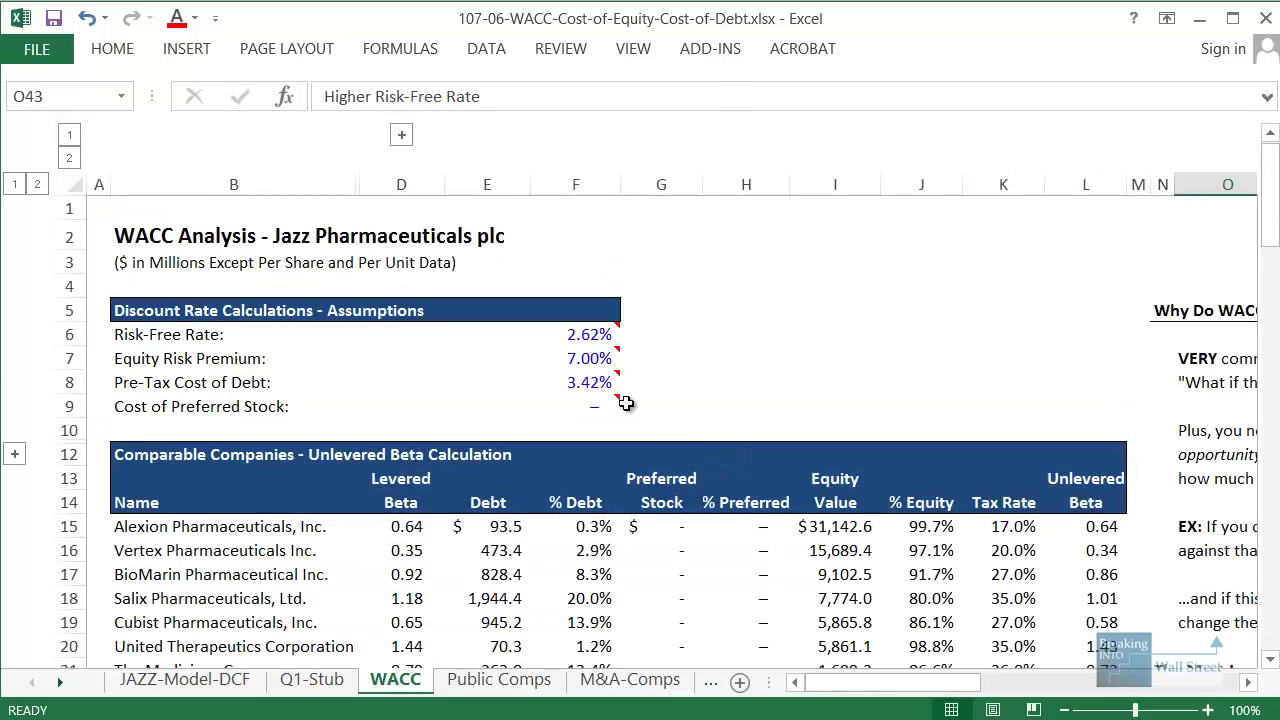
# Set the Risk-Free Rate in F6 to 5% and check the Cost of Capital chart.
pyautogui.click(597, 343)
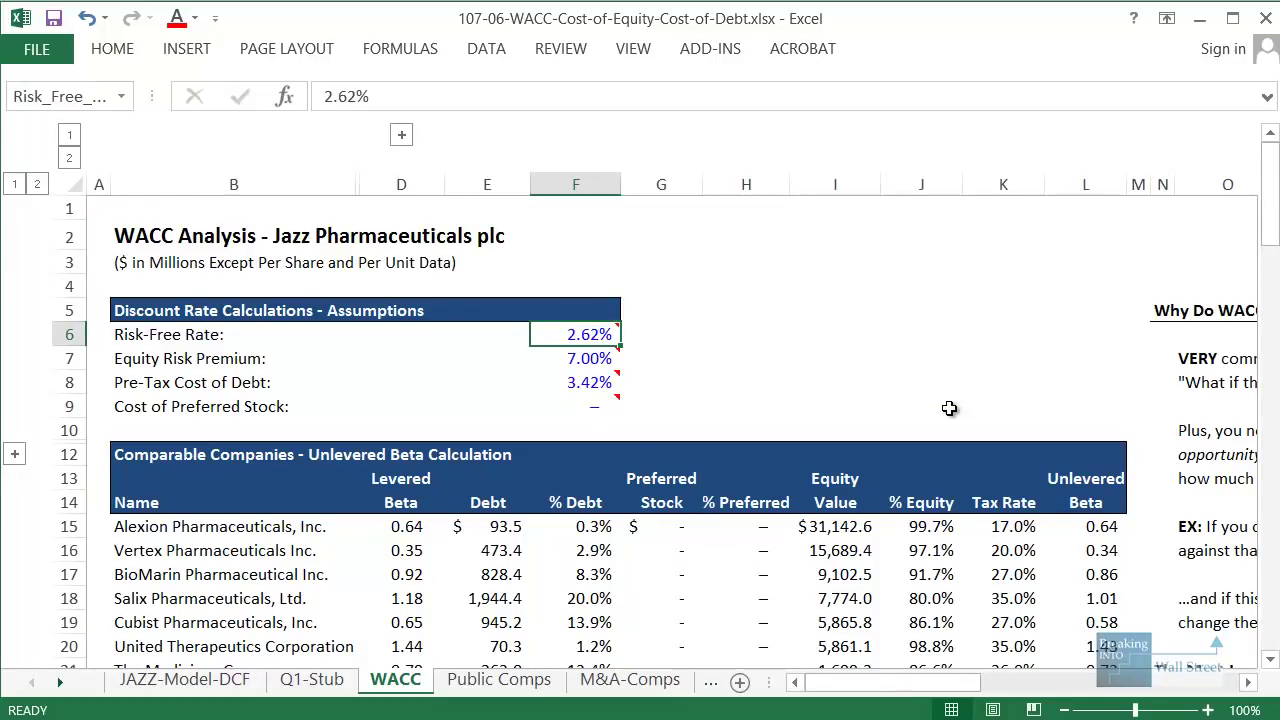
pyautogui.write('5%')
pyautogui.hotkey('ctrl', 'Return')
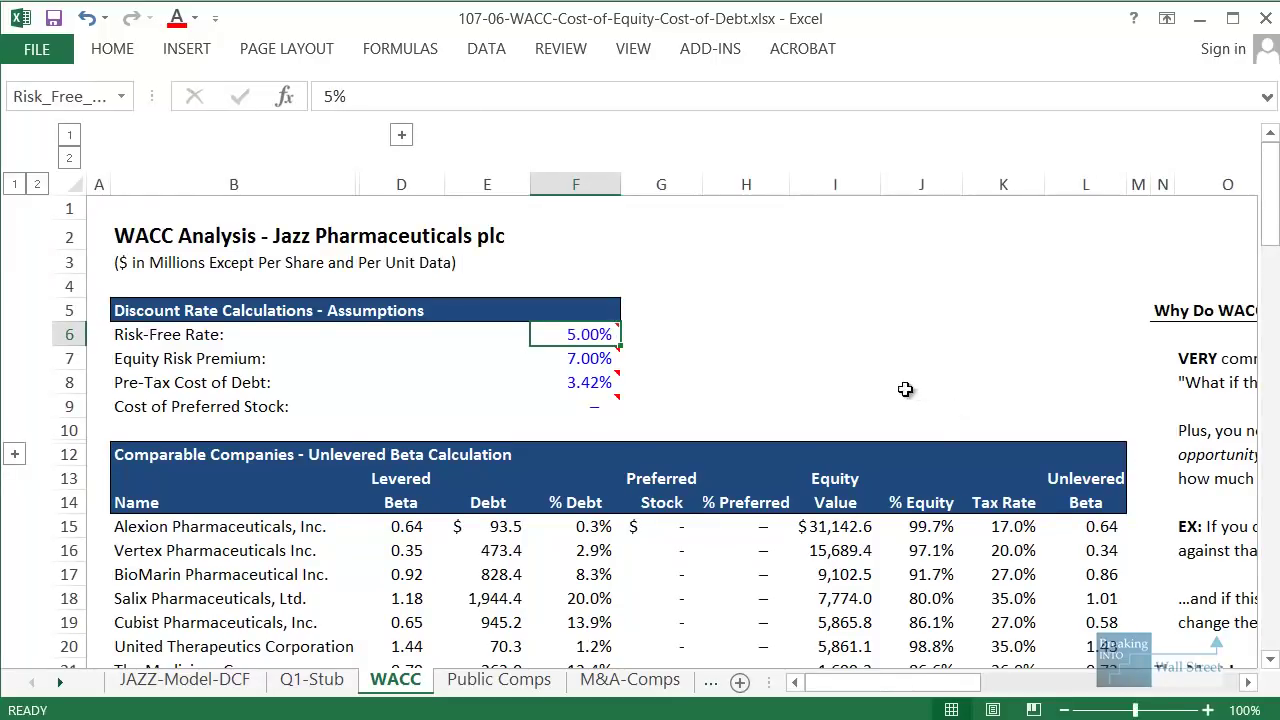
pyautogui.scroll(-10, 905, 389)
pyautogui.moveTo(1000, 681); pyautogui.dragTo(1158, 668)
pyautogui.scroll(-14, 931, 537)
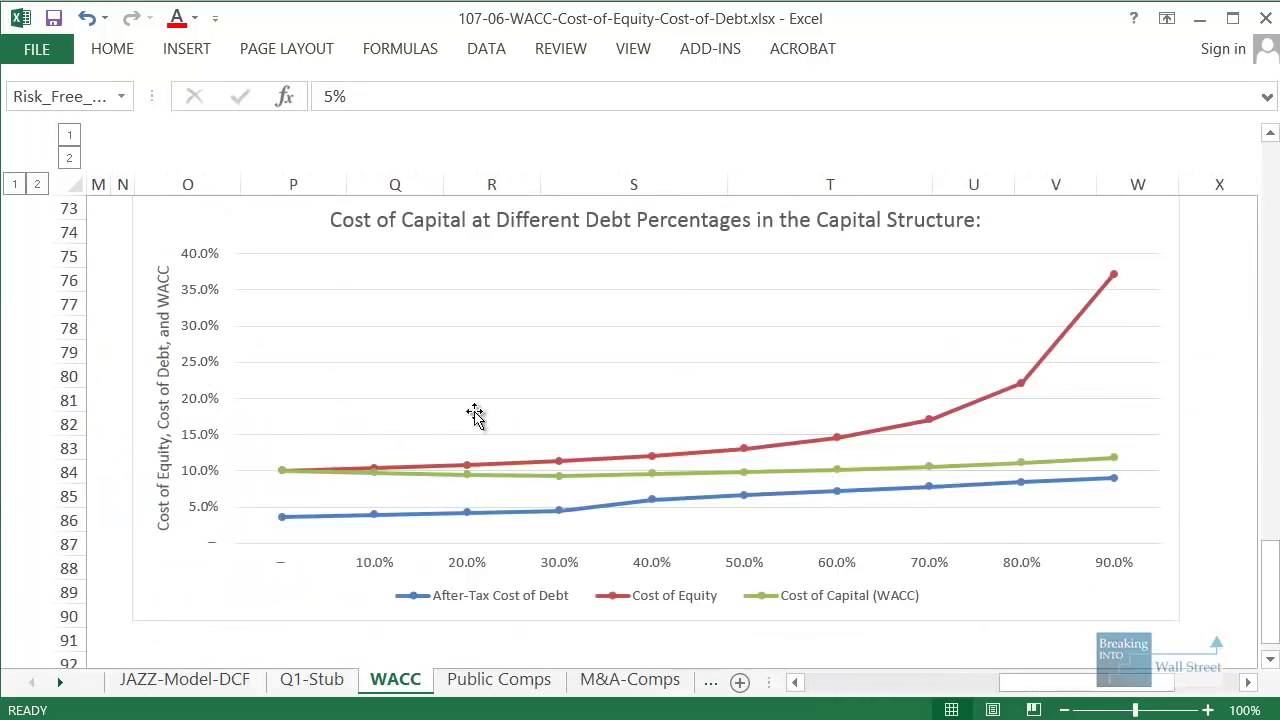
# Mark the Cost of Debt, Risk Spread, Cost of Equity and Implied WACC columns in rows 60 to 71, and clear the marks.
pyautogui.scroll(6, 475, 416)
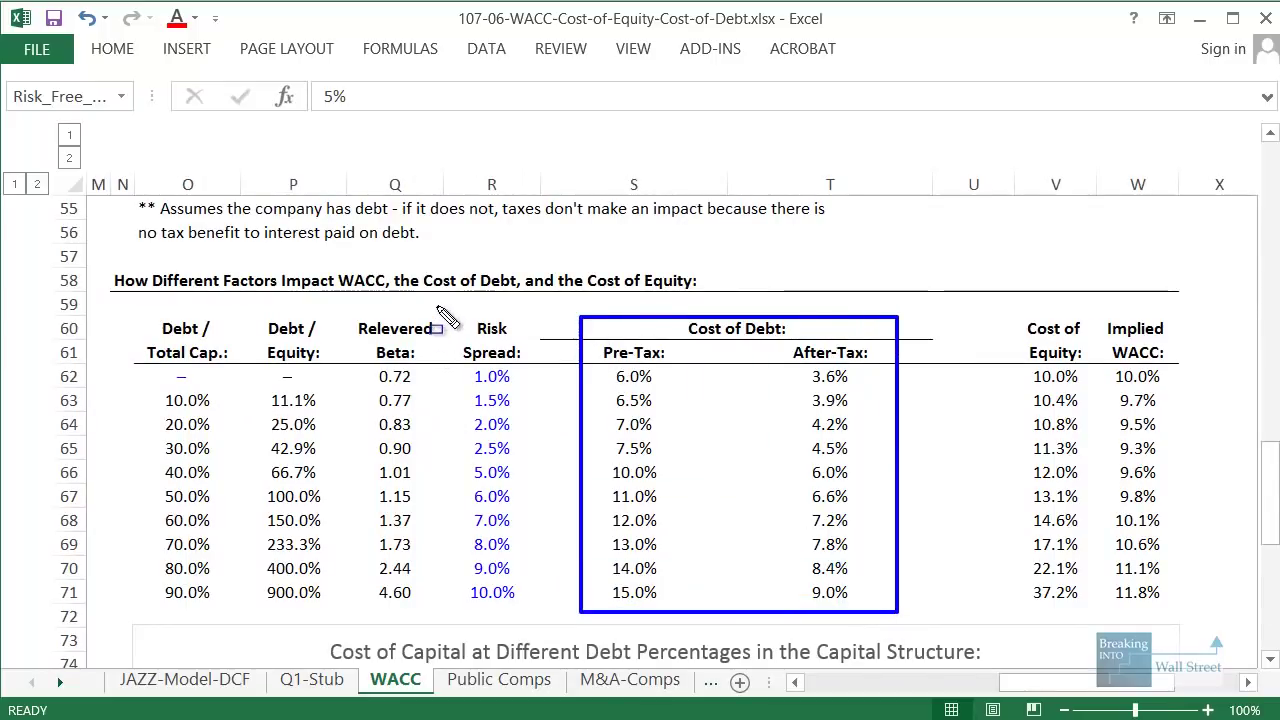
pyautogui.moveTo(437, 308); pyautogui.dragTo(540, 607)
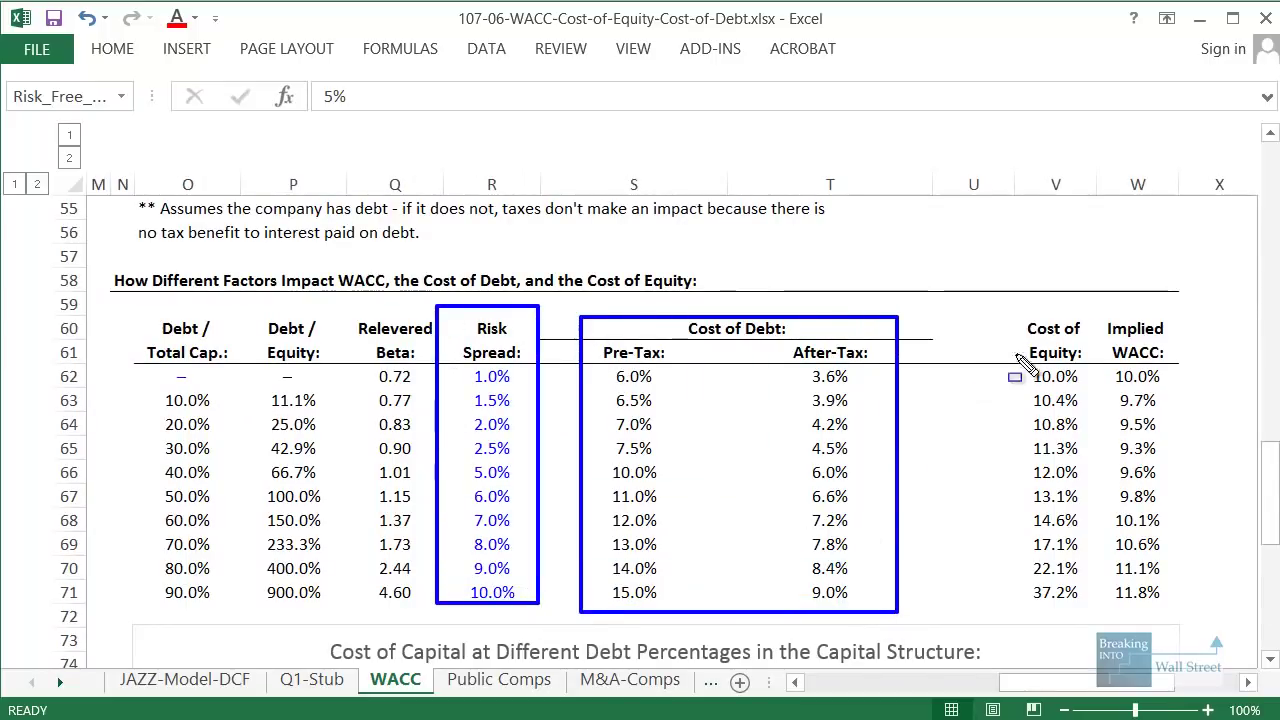
pyautogui.moveTo(1001, 306); pyautogui.dragTo(1082, 608)
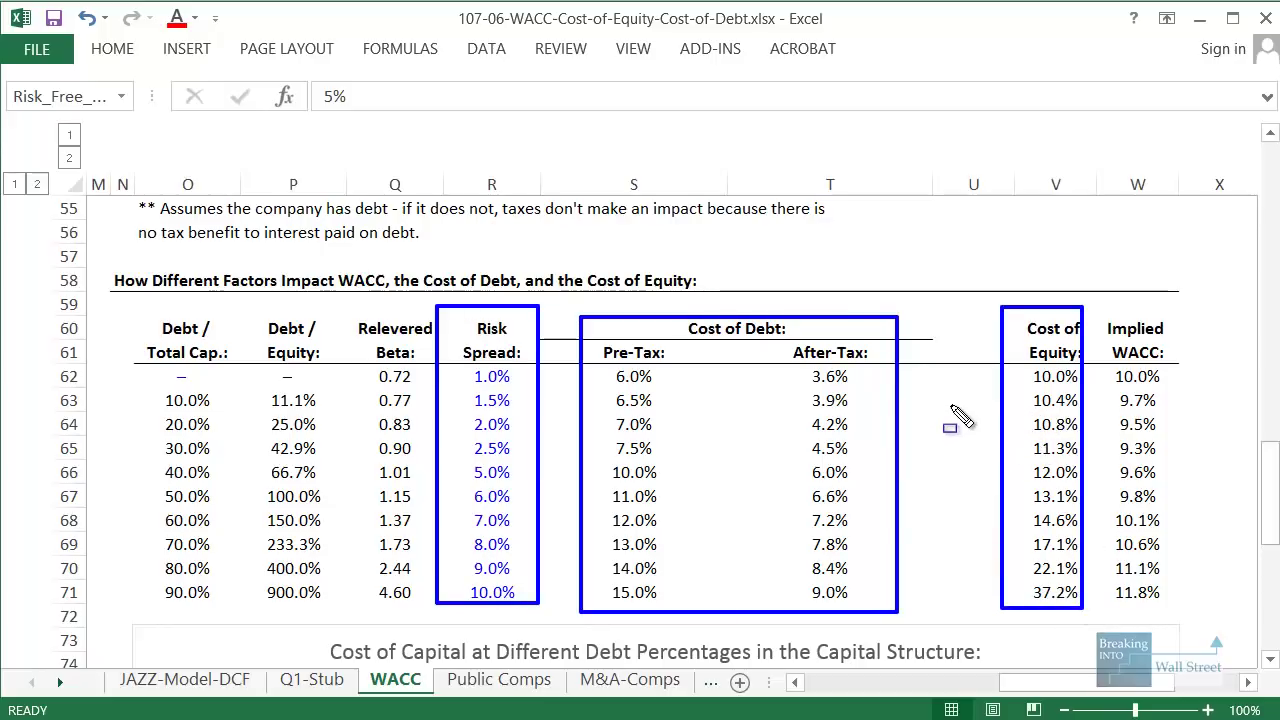
pyautogui.moveTo(1097, 299); pyautogui.dragTo(1203, 615)
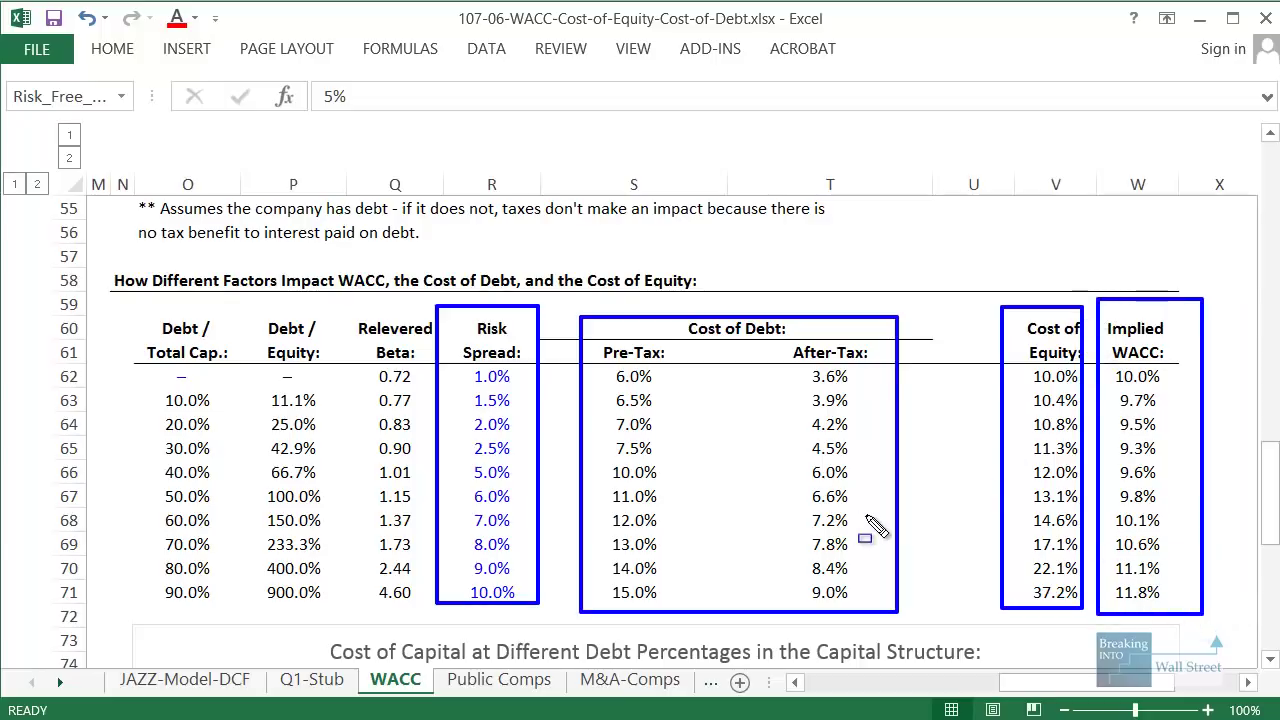
pyautogui.press('Escape')
# Undo the Risk-Free Rate change.
pyautogui.scroll(9, 657, 428)
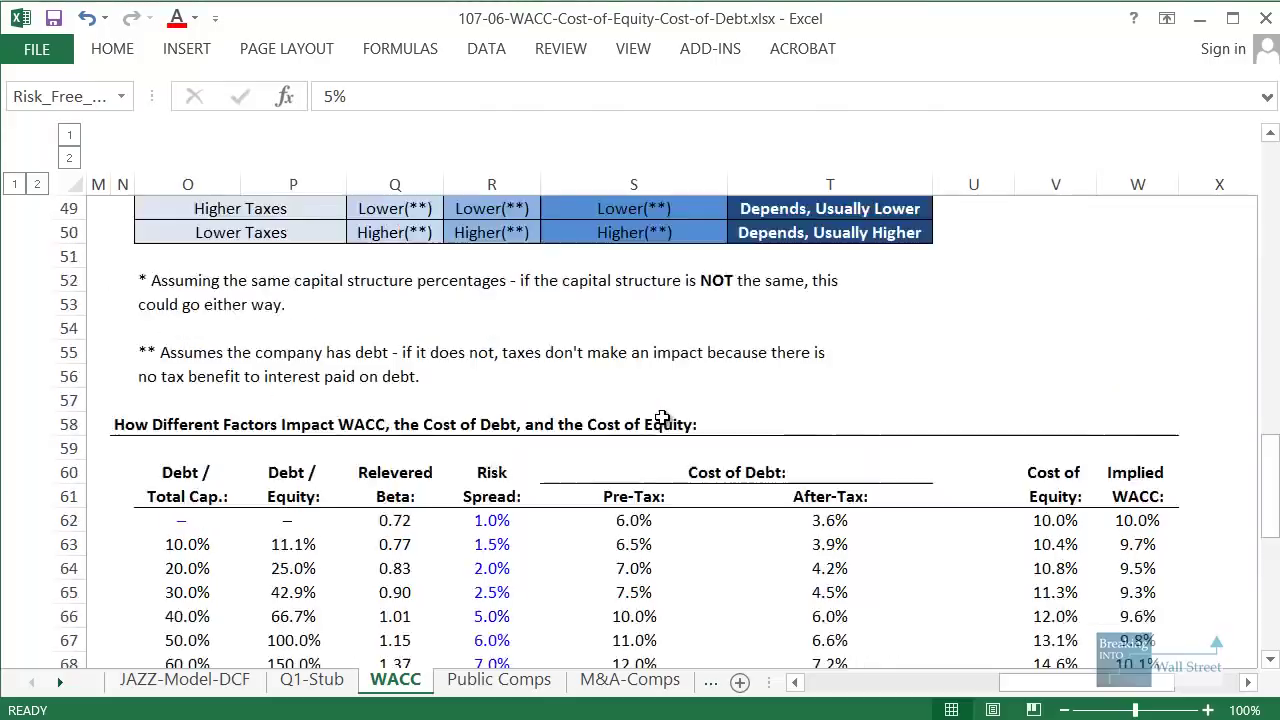
pyautogui.hotkey('ctrl', 'z')
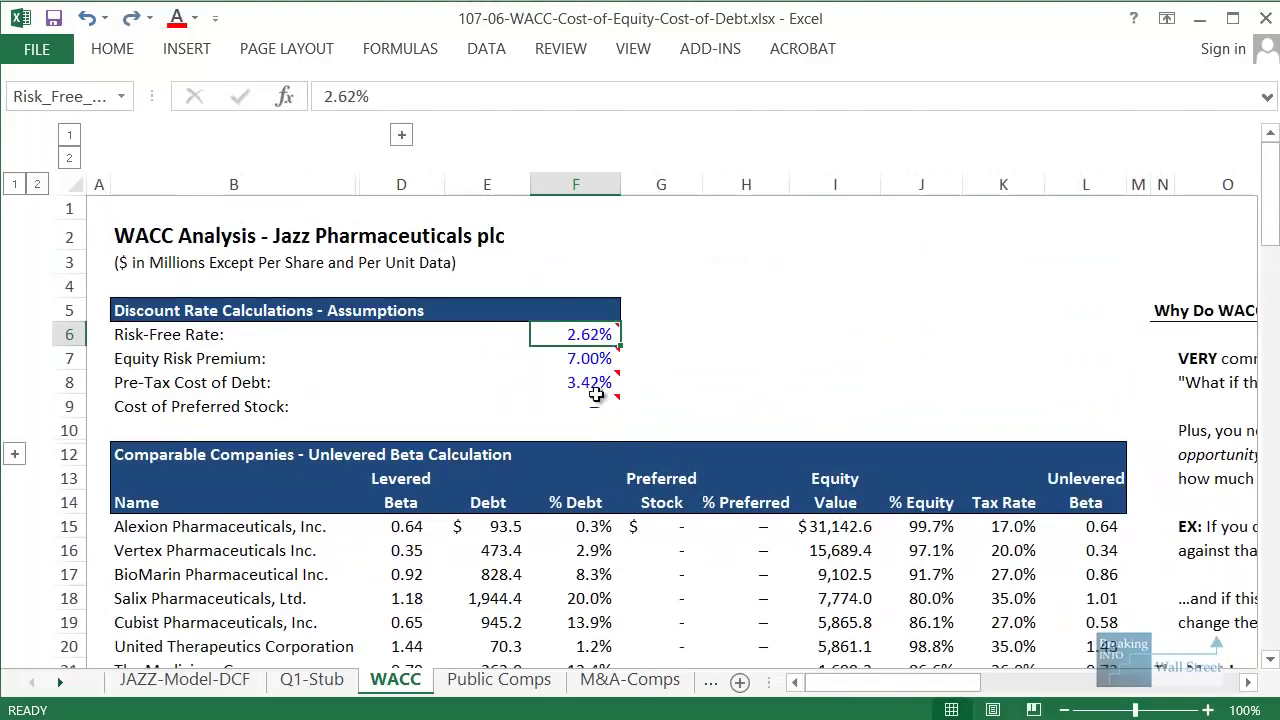
# Select the entire Equity Risk Premium row, 7, in the discount rate assumptions.
pyautogui.click(590, 358)
pyautogui.hotkey('shift', 'space')
pyautogui.moveTo(610, 407)
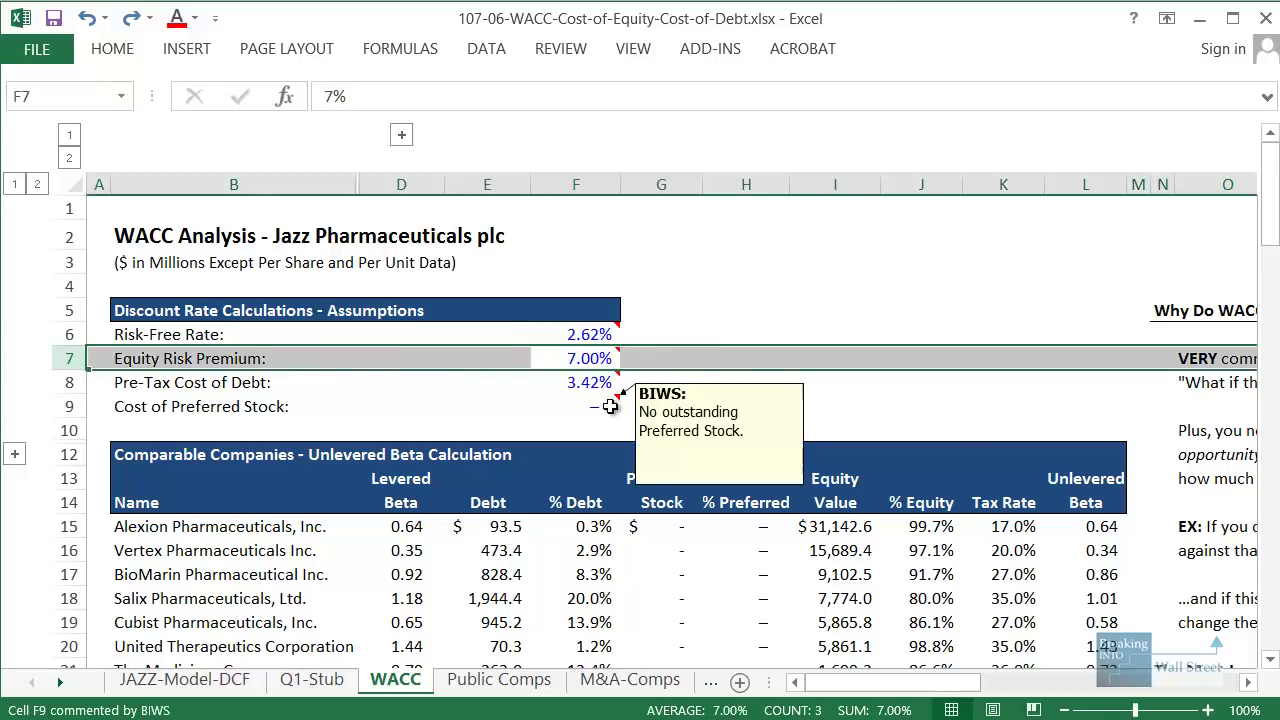
# Go to the DCF Change table, check Q45, and select the entire Higher Equity Risk Premium row, 45.
pyautogui.scroll(-2, 613, 407)
pyautogui.click(1100, 571)
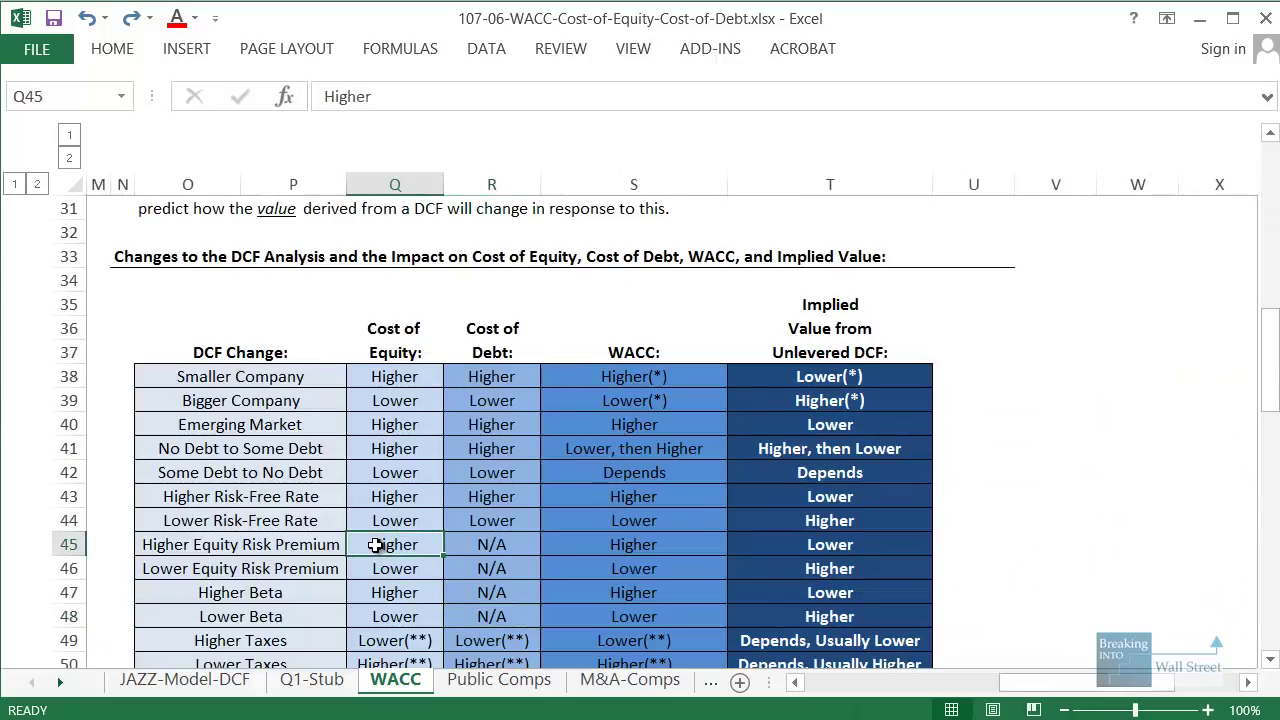
pyautogui.scroll(-1, 375, 545)
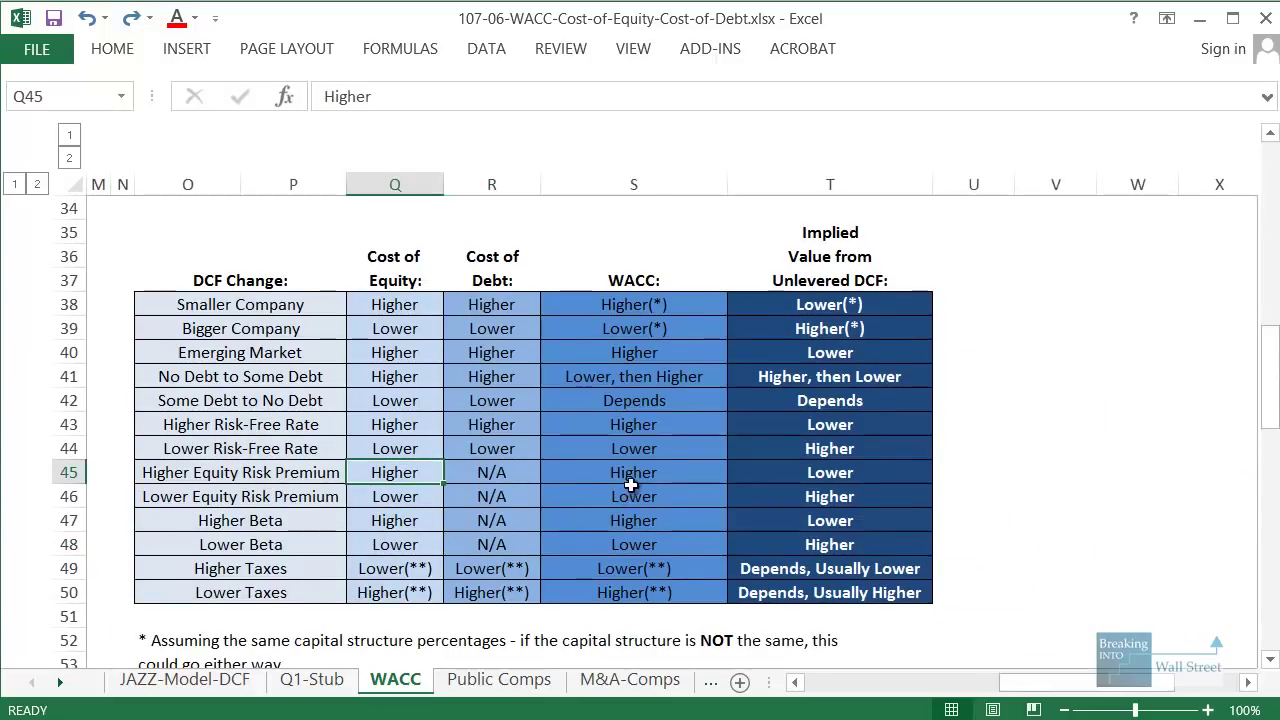
pyautogui.click(636, 474)
pyautogui.hotkey('shift', 'space')
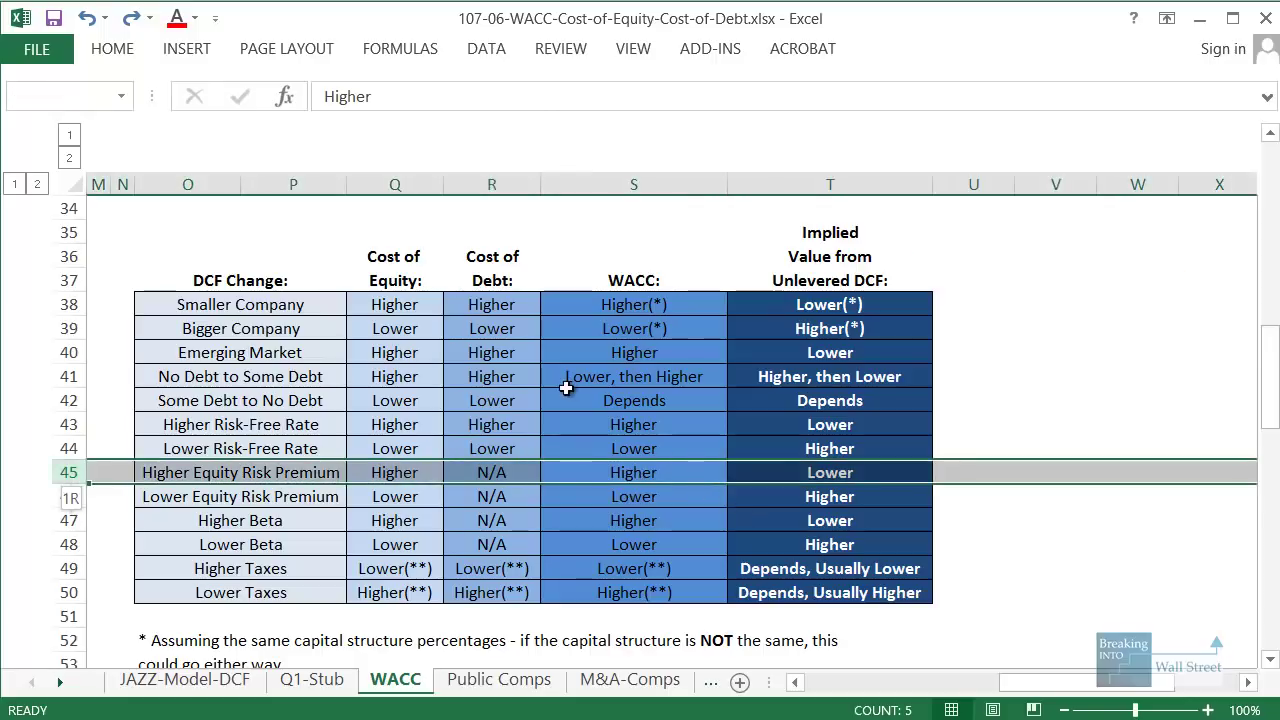
# Select the entire Higher Beta row, 47, in the DCF Change table, and the entire Higher Equity Risk Premium row, 45.
pyautogui.press('Down')
pyautogui.press('Down')
pyautogui.hotkey('shift', 'space')
pyautogui.press('Left')
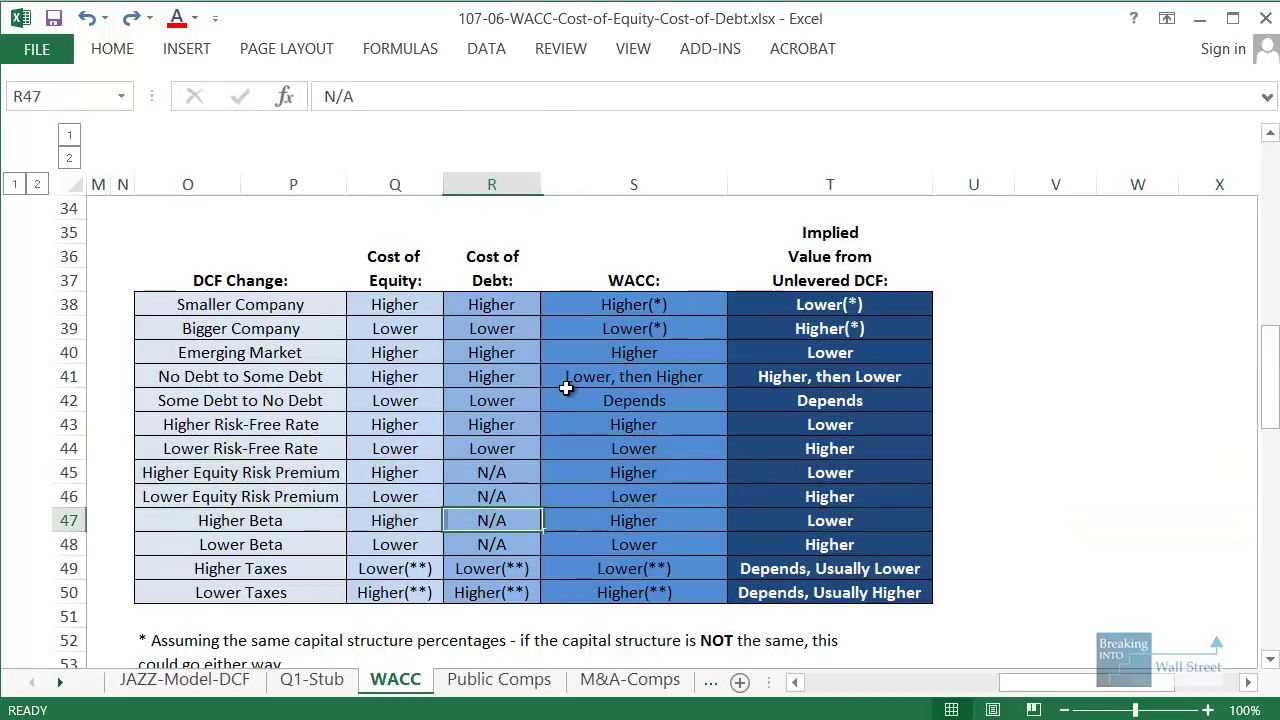
pyautogui.press('Left')
pyautogui.hotkey('shift', 'space')
pyautogui.press('Up')
pyautogui.press('Up')
pyautogui.hotkey('shift', 'space')
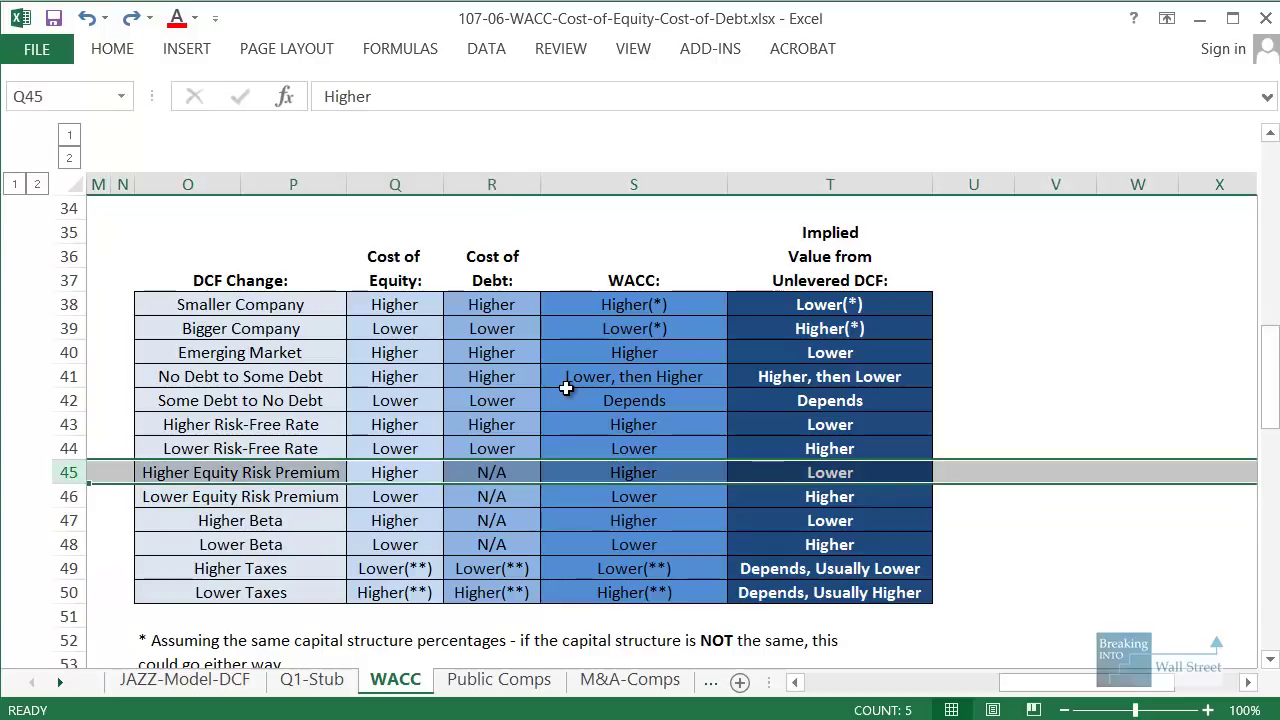
# Review the cells of row 45 and select the Cost of Debt cells R45:R48 for the equity risk premium and beta changes.
pyautogui.press('Right')
pyautogui.press('Right')
pyautogui.press('Right')
pyautogui.press('Left')
pyautogui.press('Left')
pyautogui.press('Left')
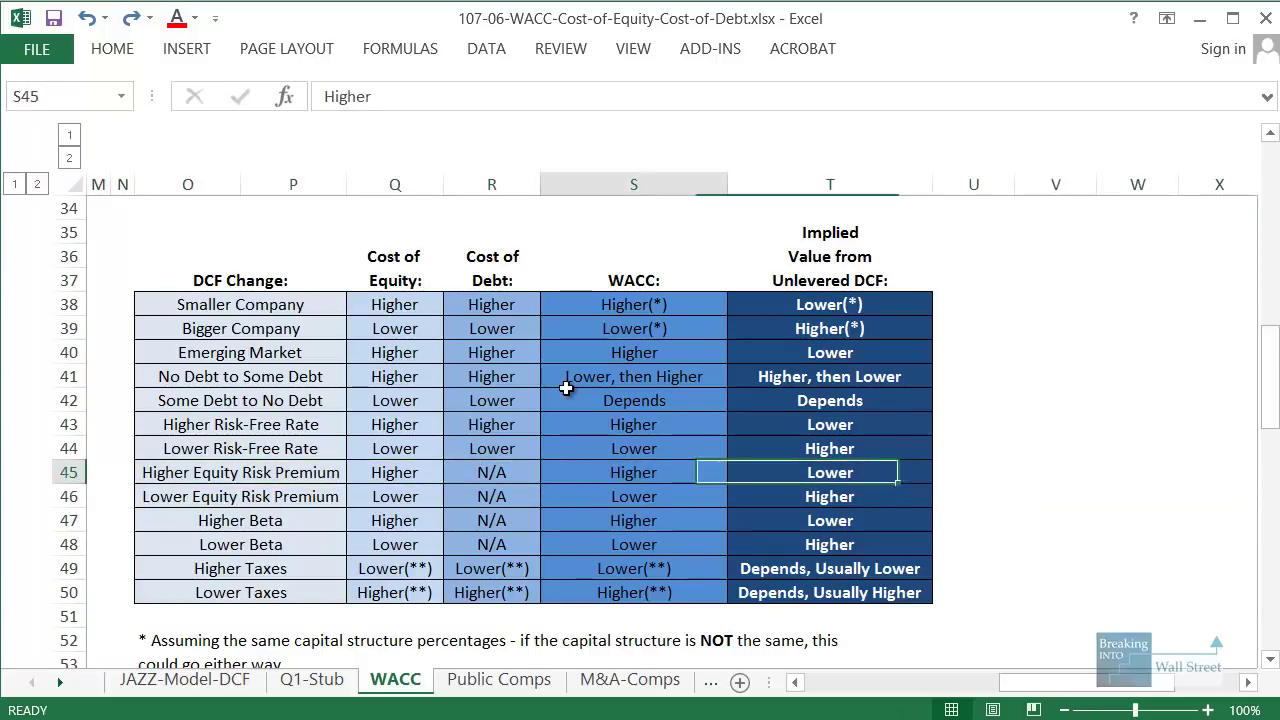
pyautogui.press('Right')
pyautogui.hotkey('shift', 'Down')
pyautogui.hotkey('shift', 'Down')
pyautogui.hotkey('shift', 'Down')
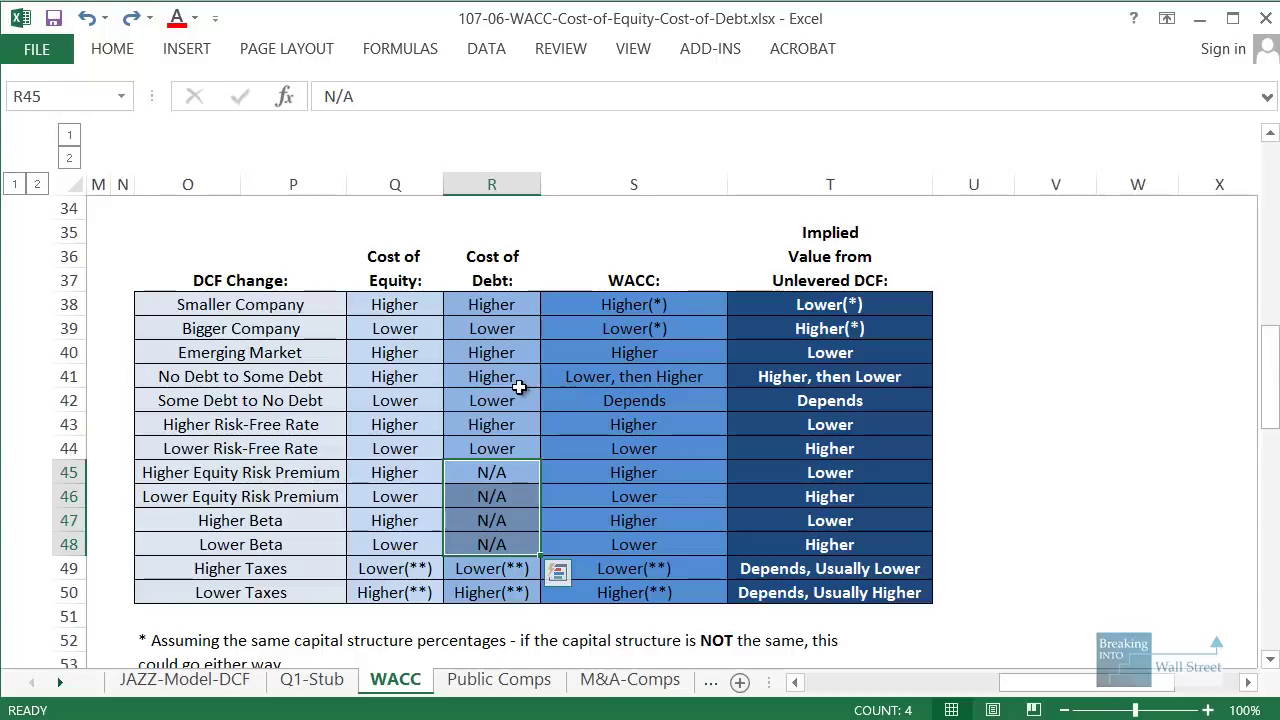
# Select the Higher Taxes and Lower Taxes rows of the DCF Change table, O49:T50.
pyautogui.scroll(-2, 515, 390)
pyautogui.scroll(-1, 238, 369)
pyautogui.moveTo(238, 356); pyautogui.dragTo(892, 395)
pyautogui.scroll(3, 814, 443)
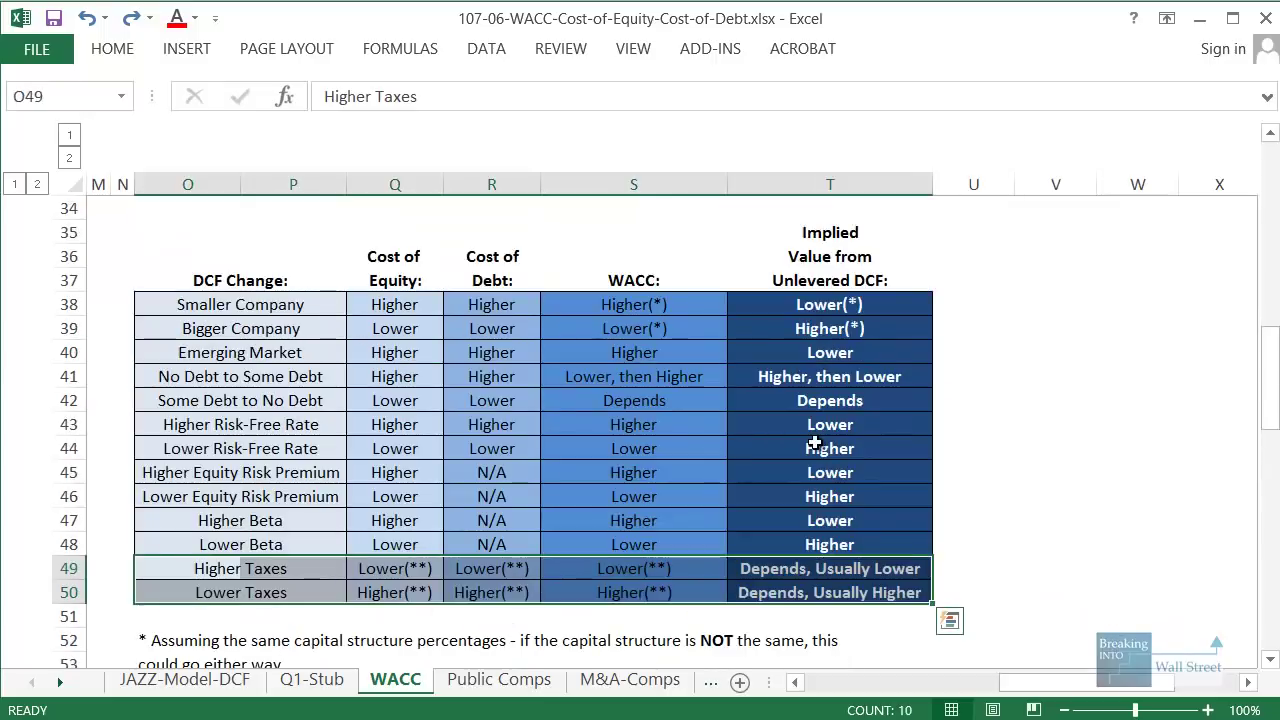
# Mark the double-asterisk footnote about debt and taxes in rows 55 and 56 with a box, and clear the mark.
pyautogui.scroll(-1, 691, 451)
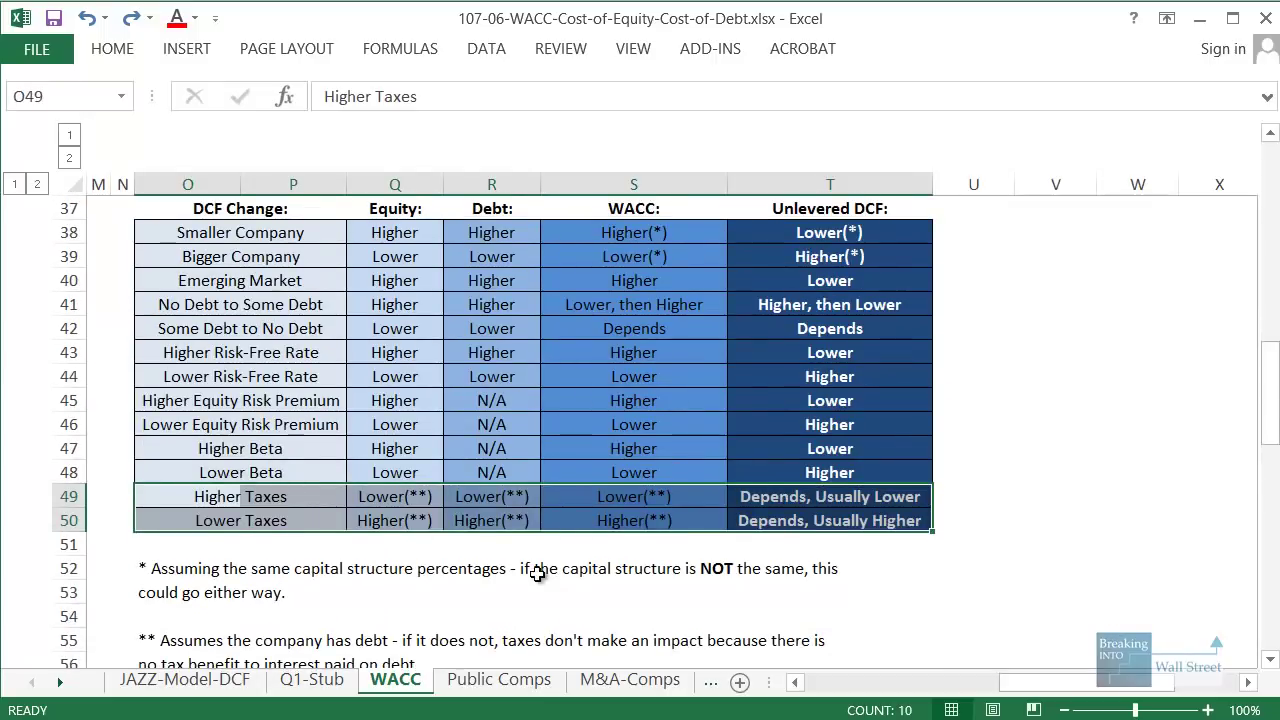
pyautogui.scroll(1, 537, 573)
pyautogui.scroll(-2, 380, 568)
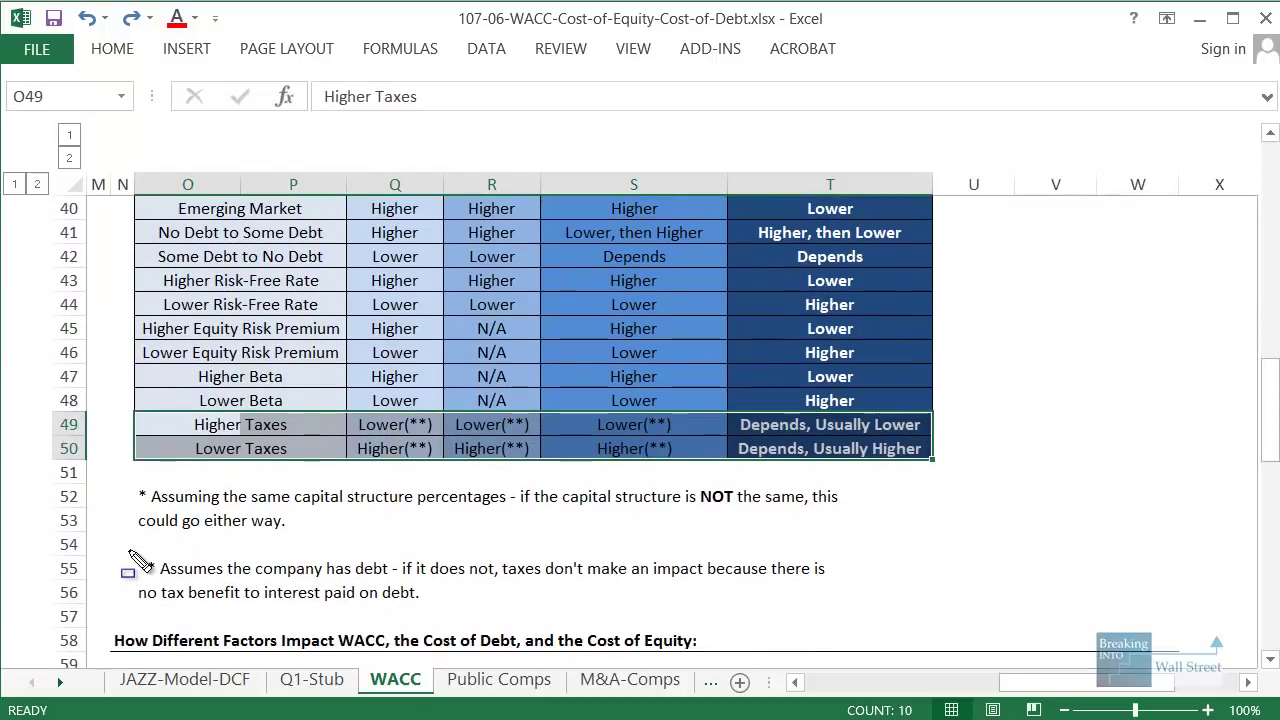
pyautogui.moveTo(129, 549); pyautogui.dragTo(877, 615)
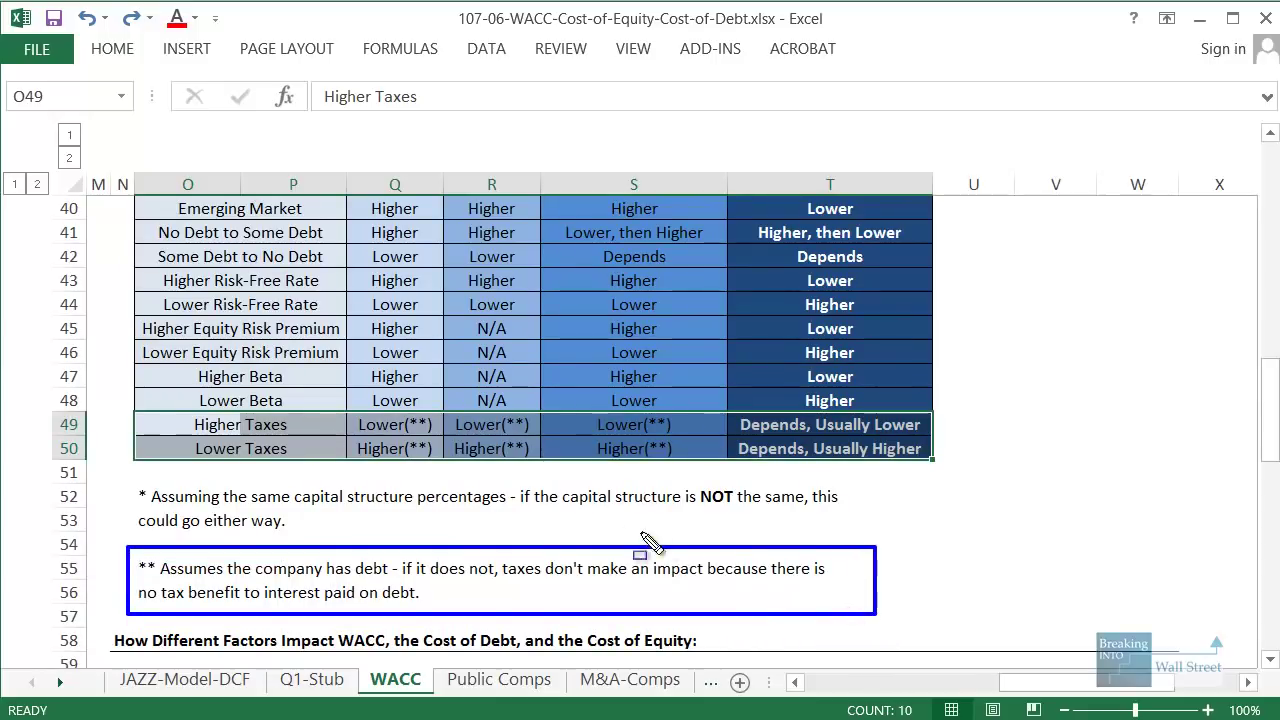
pyautogui.press('Escape')
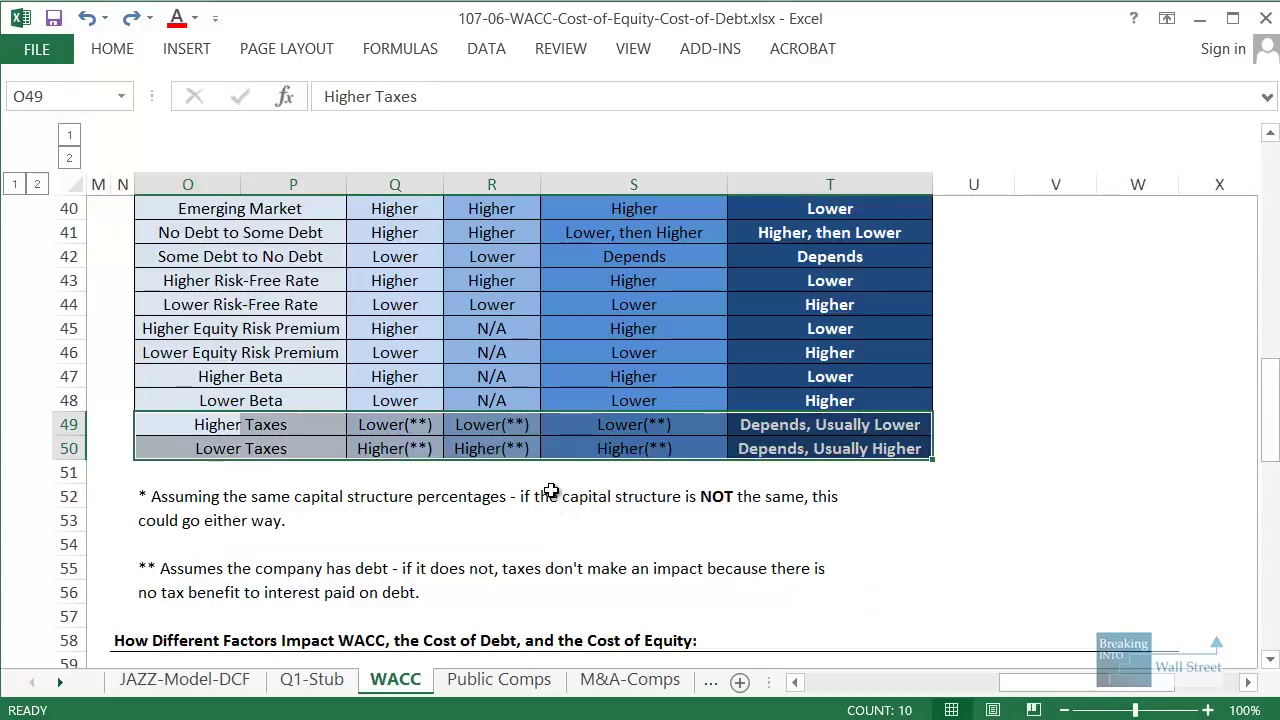
pyautogui.scroll(1, 550, 493)
pyautogui.scroll(1, 550, 493)
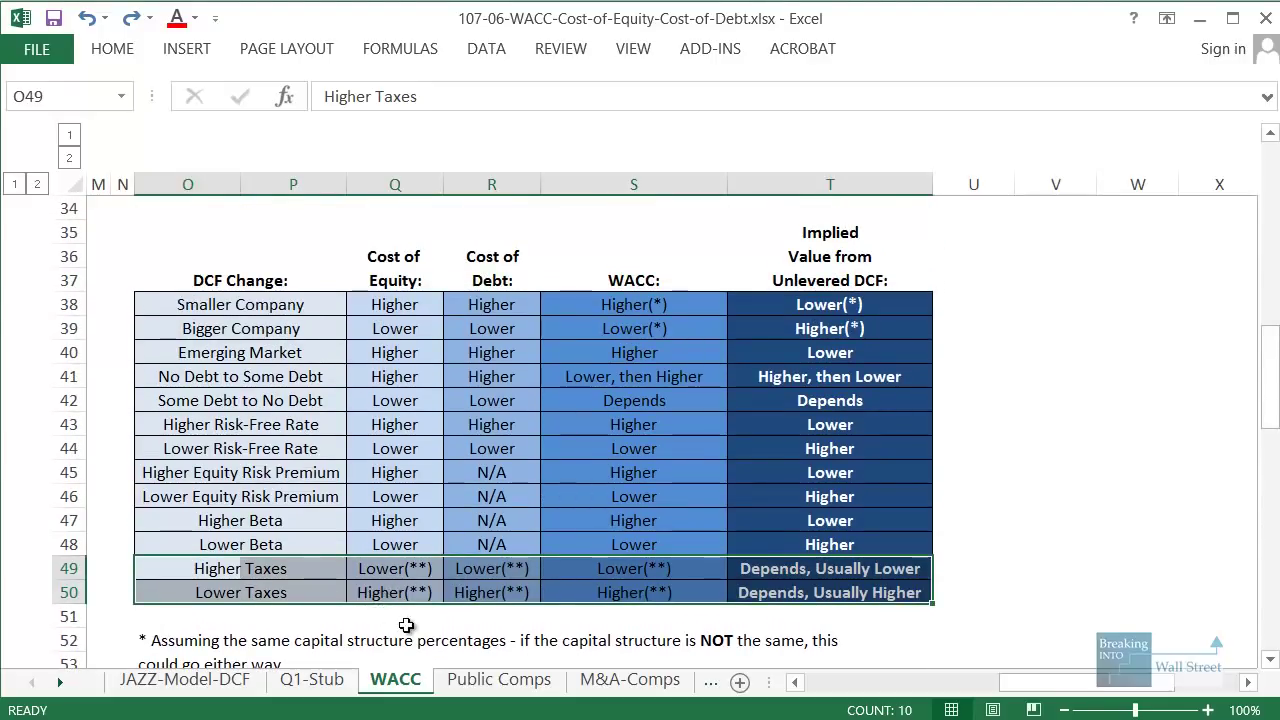
# Open the Cost of Equity formula in V62 for inspection, mark its Relevered Beta reference Q62, and clear the mark.
pyautogui.click(402, 618)
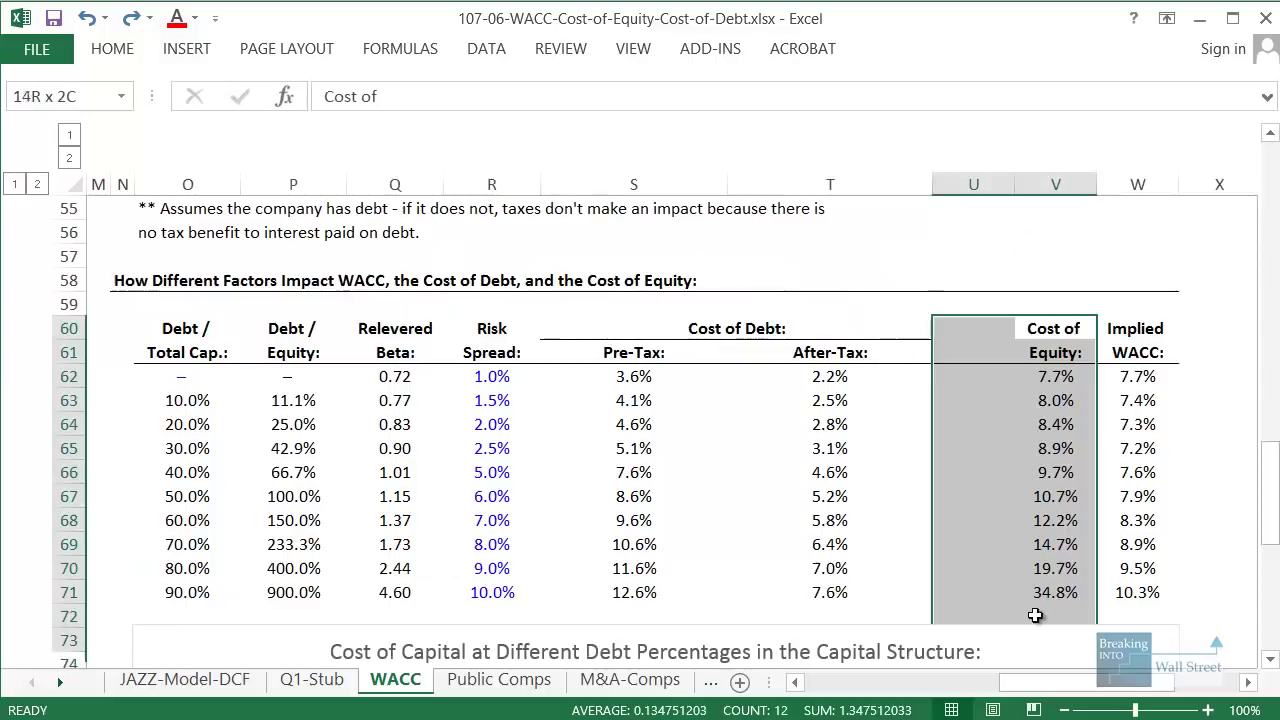
pyautogui.scroll(2, 1035, 615)
pyautogui.click(1057, 523)
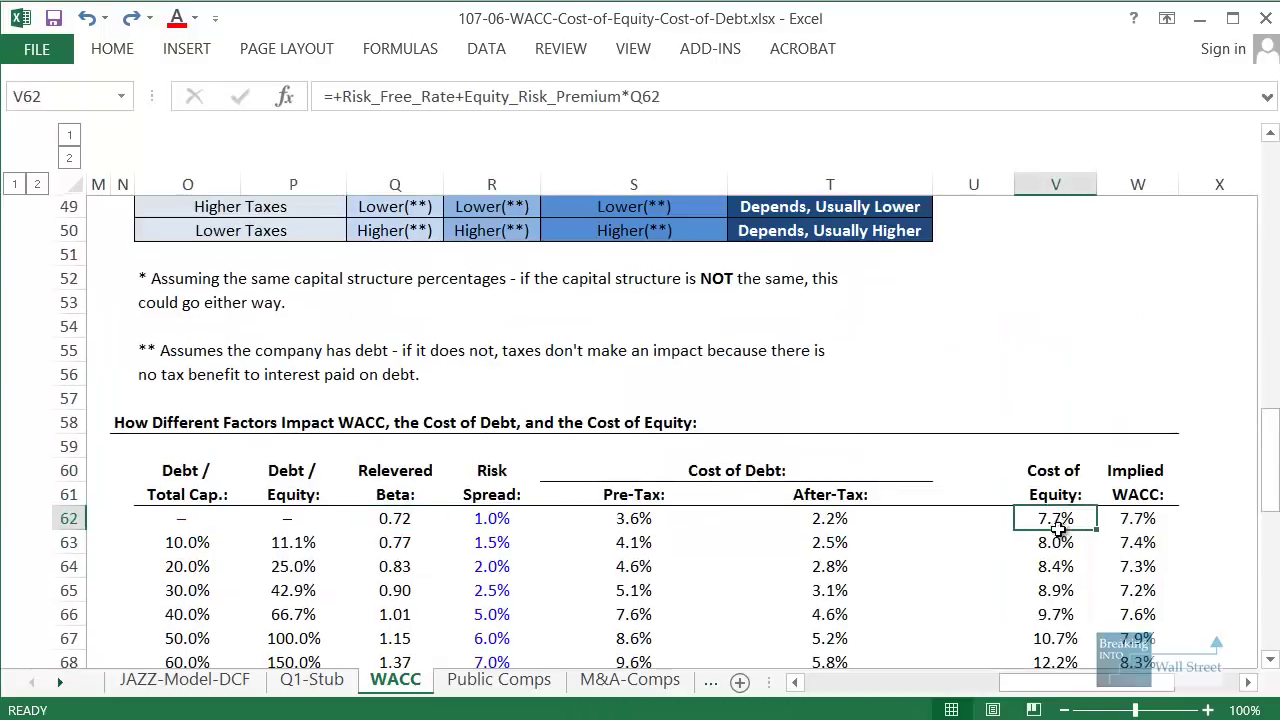
pyautogui.scroll(-2, 1055, 520)
pyautogui.press('F2')
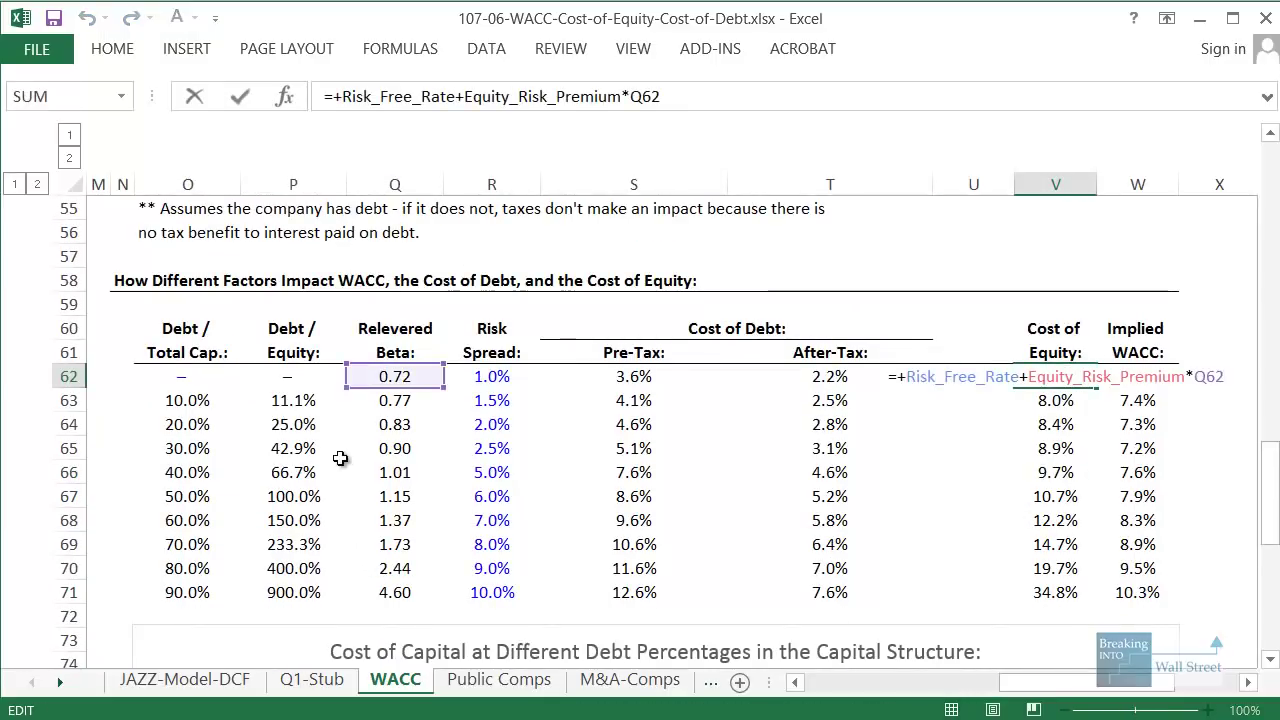
pyautogui.moveTo(336, 349)
pyautogui.mouseDown()
pyautogui.moveTo(395, 392)
pyautogui.moveTo(452, 404)
pyautogui.mouseUp()
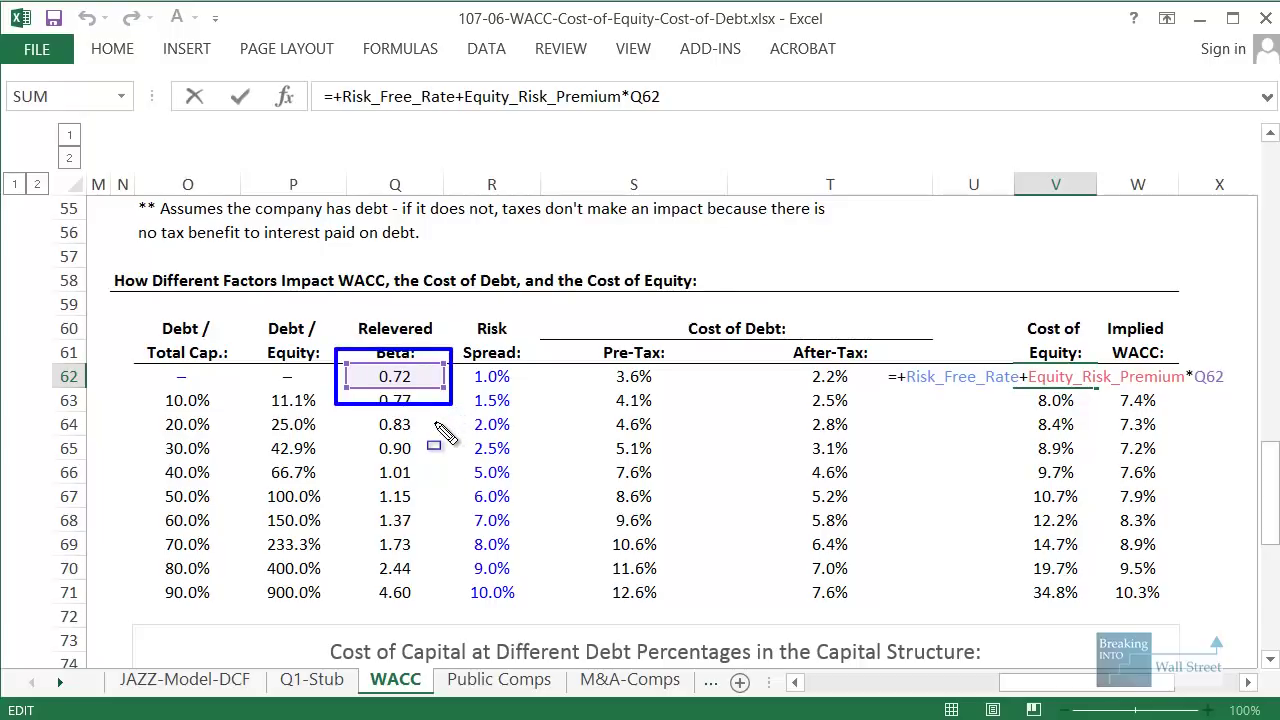
pyautogui.press('Escape')
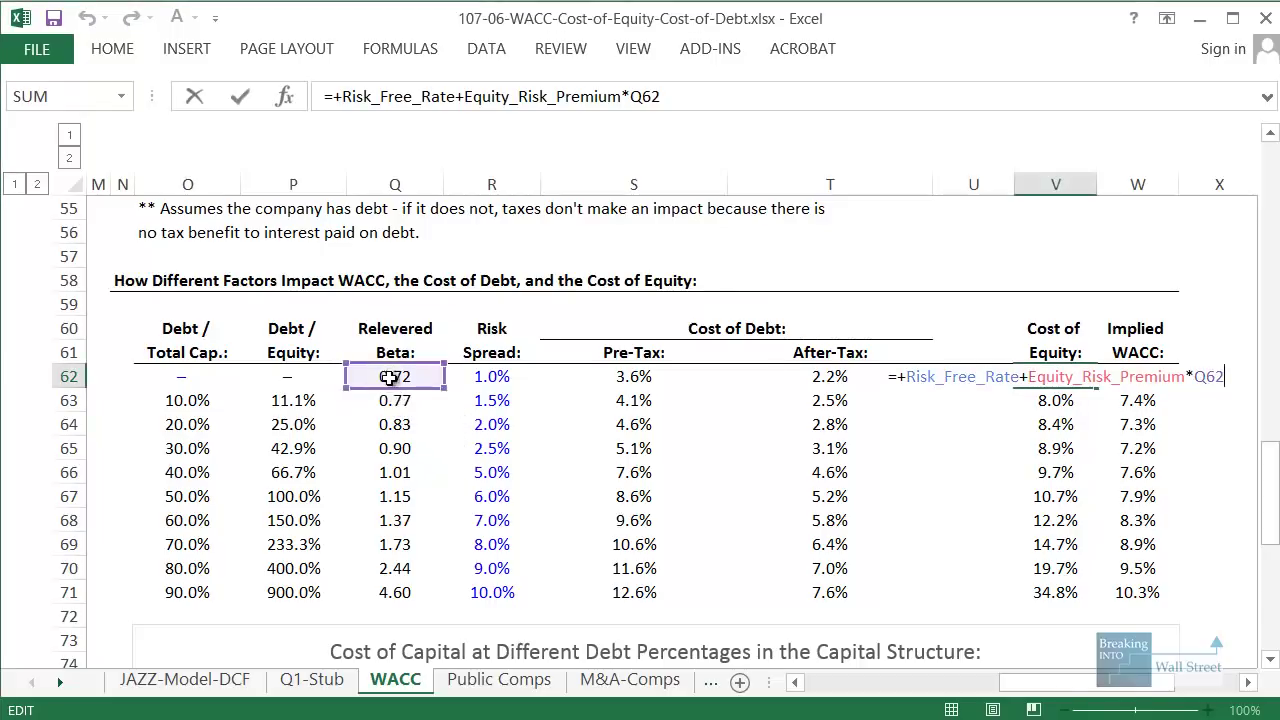
# Inspect the Relevered Beta formula in Q62, mark its Tax_Rate term, clear the mark, and leave the formula unchanged.
pyautogui.click(390, 377)
pyautogui.press('F2')
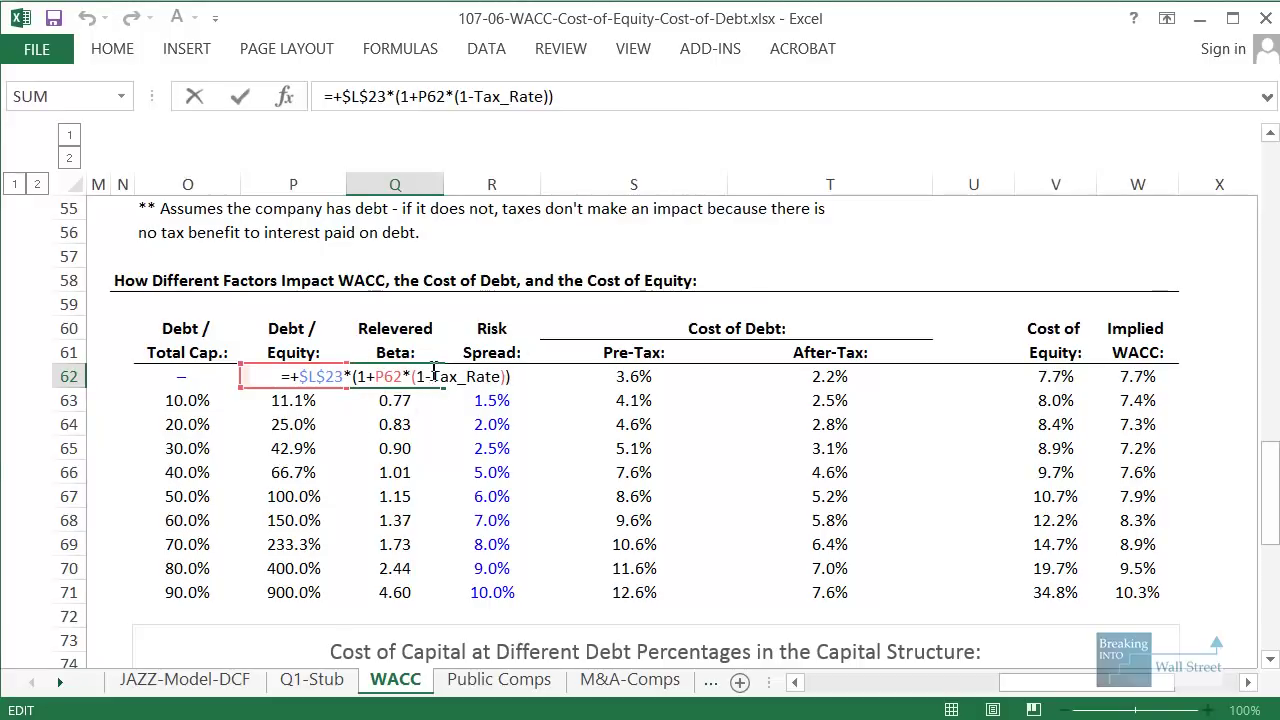
pyautogui.moveTo(408, 348)
pyautogui.mouseDown()
pyautogui.moveTo(442, 384)
pyautogui.moveTo(530, 424)
pyautogui.mouseUp()
pyautogui.press('Escape')
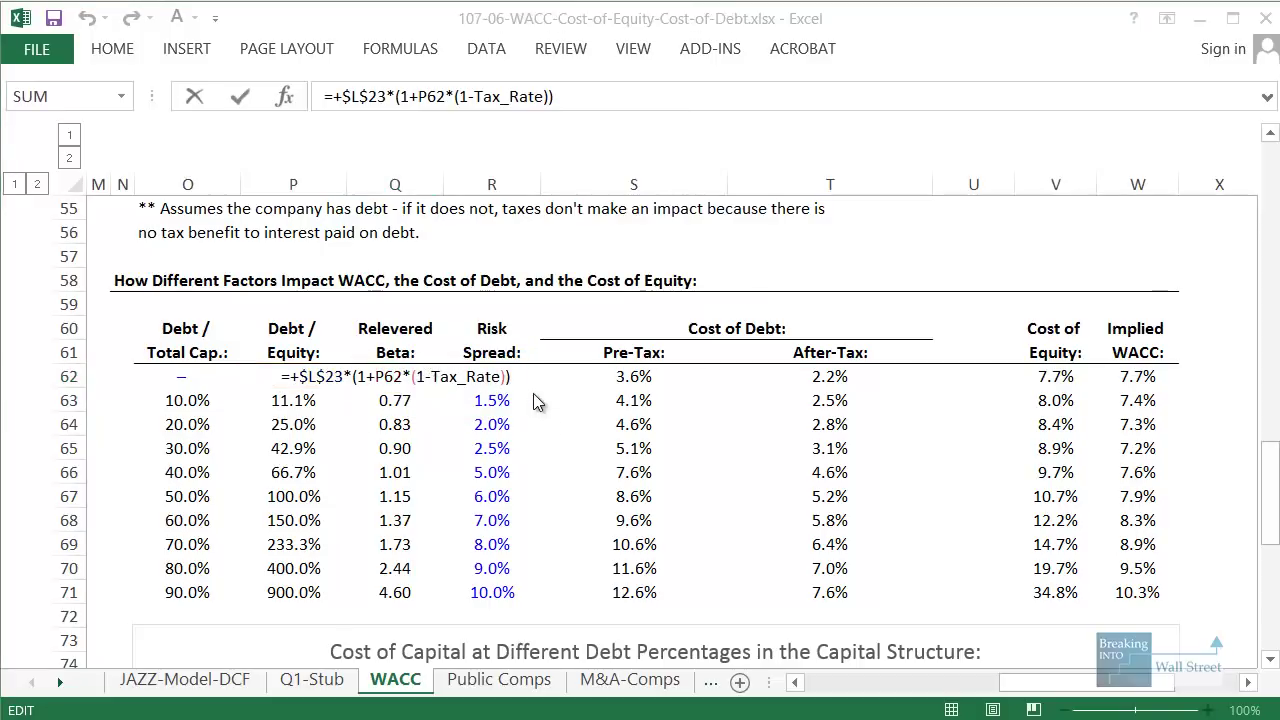
pyautogui.press('Escape')
# Check the Higher Taxes effect on WACC in S49 and the Implied WACC formula in W62.
pyautogui.scroll(3, 540, 412)
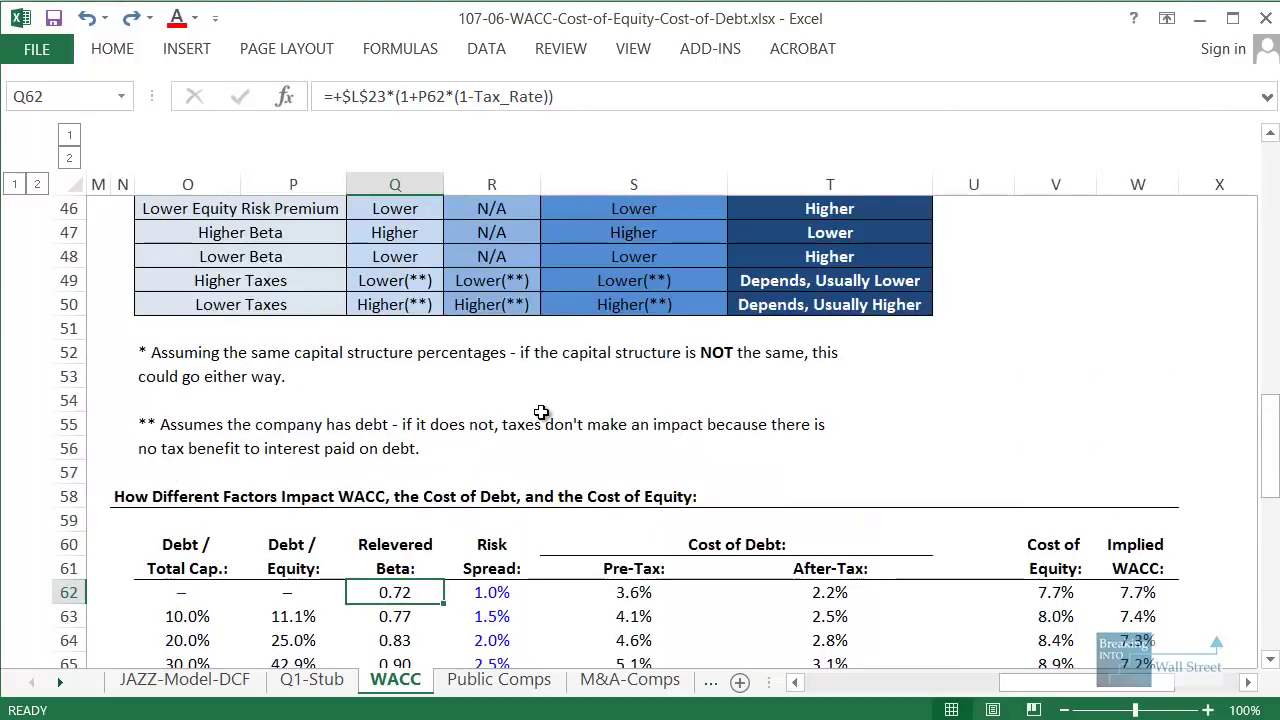
pyautogui.scroll(2, 540, 412)
pyautogui.click(547, 413)
pyautogui.scroll(-5, 547, 413)
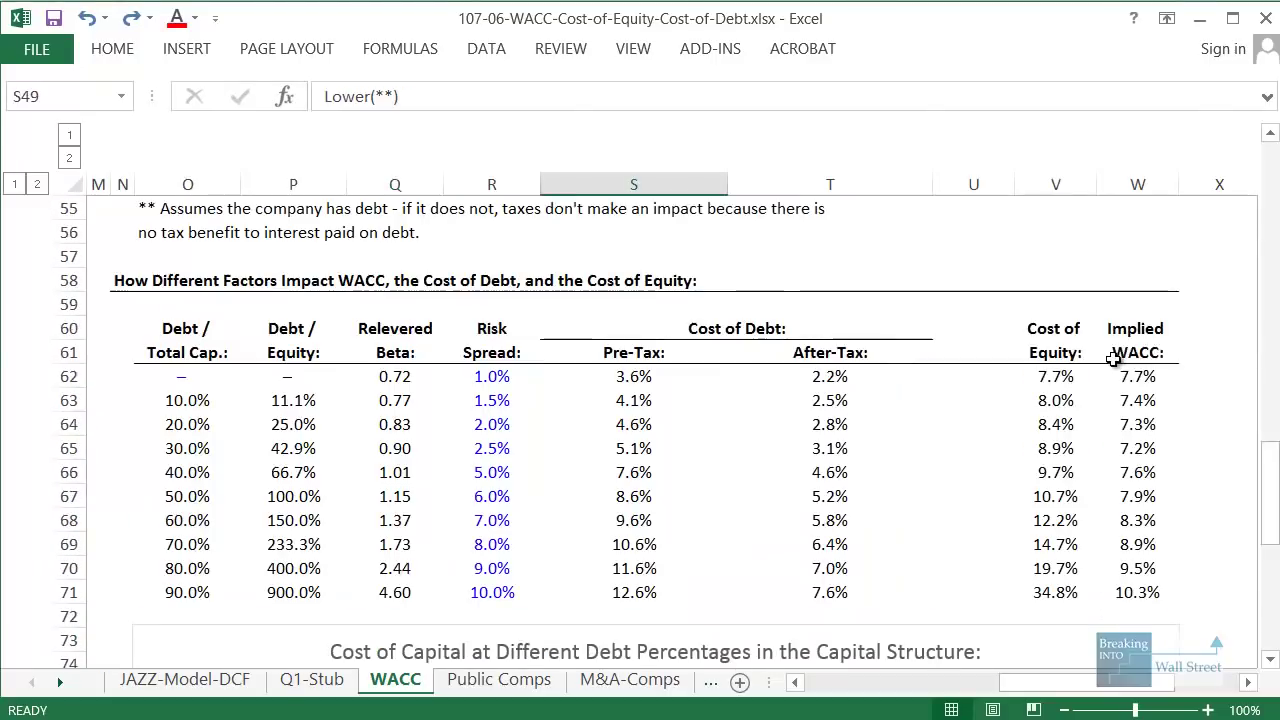
pyautogui.click(1123, 375)
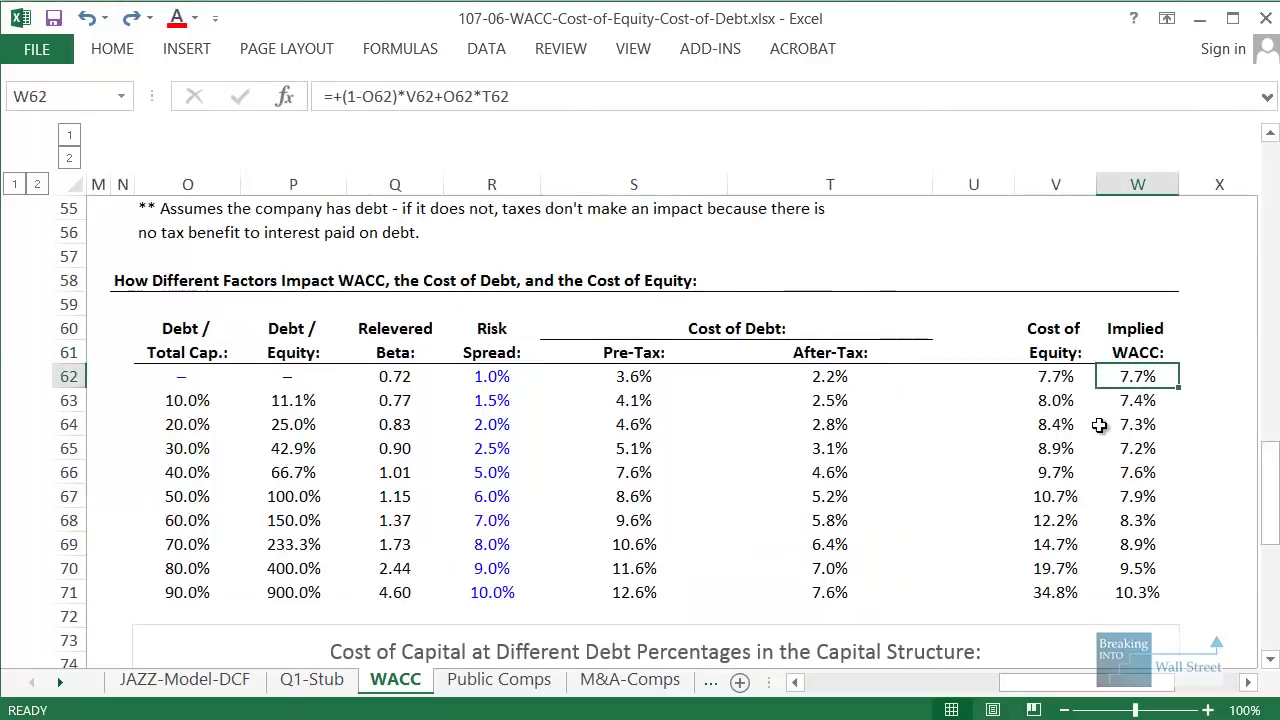
# Set the Effective Tax Rate on the JAZZ-Model-DCF sheet to 18% and return to the WACC sheet's debt-level table.
pyautogui.hotkey('ctrl', 'pageup')
pyautogui.hotkey('ctrl', 'pageup')
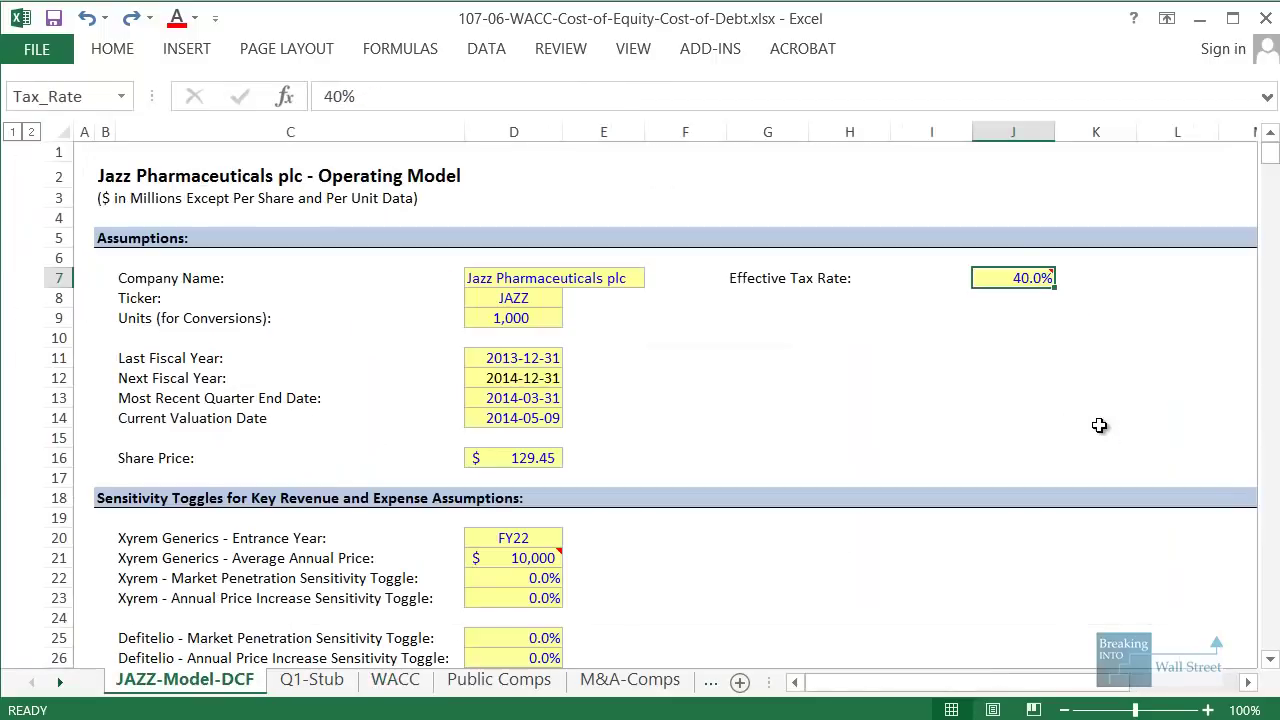
pyautogui.write('18')
pyautogui.hotkey('ctrl', 'Return')
pyautogui.hotkey('ctrl', 'pagedown')
pyautogui.hotkey('ctrl', 'pagedown')
pyautogui.click(1180, 530)
pyautogui.scroll(-1, 1180, 530)
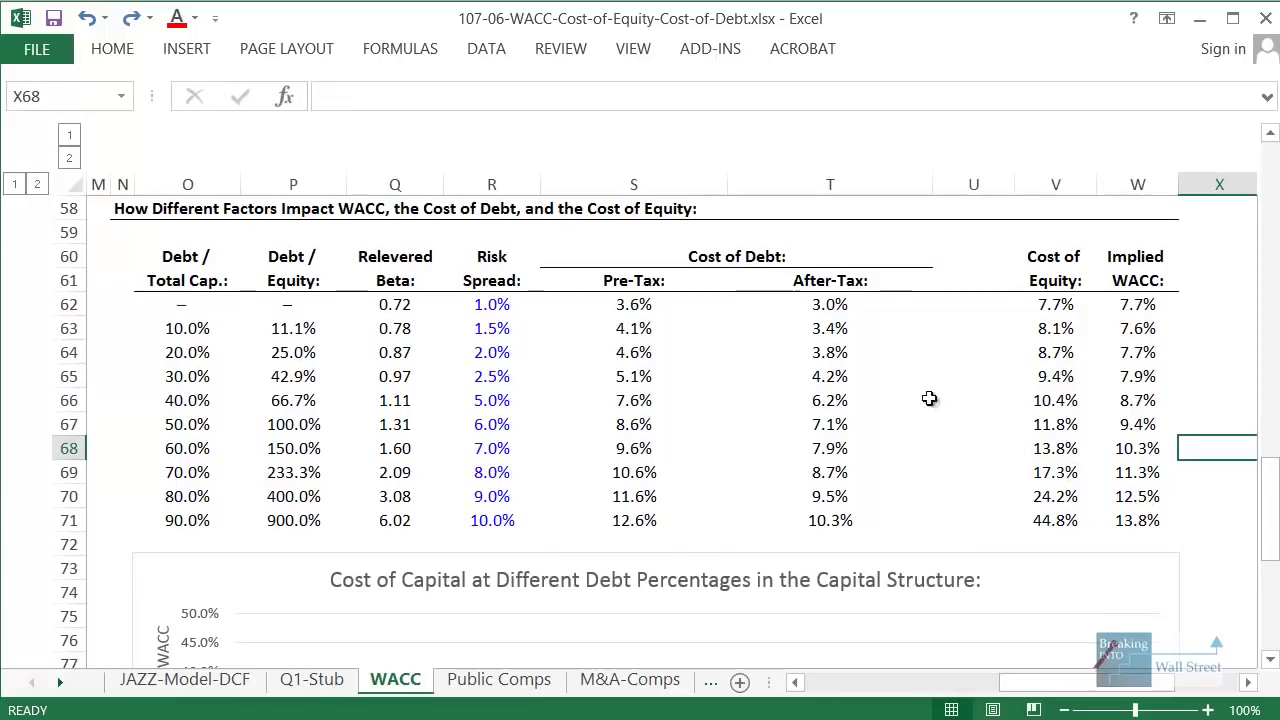
# Mark the After-Tax Cost of Debt, Cost of Equity and Implied WACC columns with boxes, and clear the marks.
pyautogui.moveTo(746, 274)
pyautogui.mouseDown()
pyautogui.moveTo(880, 528)
pyautogui.moveTo(940, 556)
pyautogui.mouseUp()
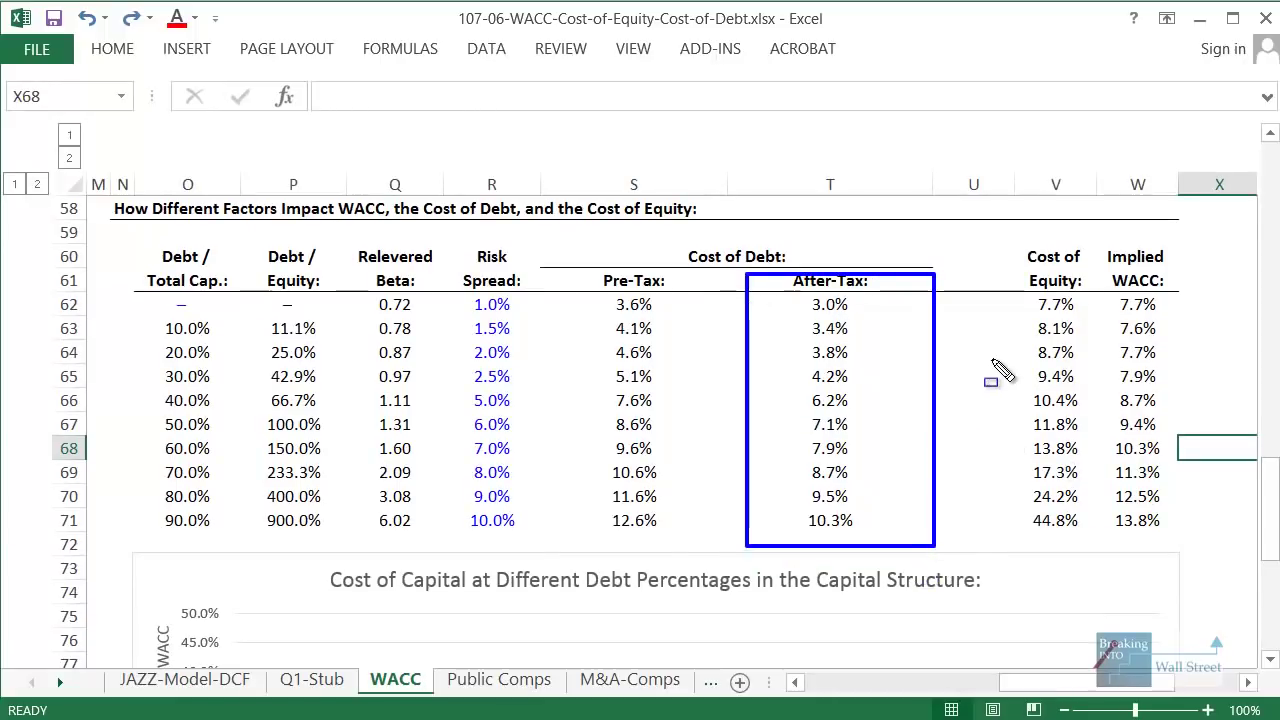
pyautogui.moveTo(984, 246)
pyautogui.mouseDown()
pyautogui.moveTo(1080, 560)
pyautogui.moveTo(1097, 548)
pyautogui.mouseUp()
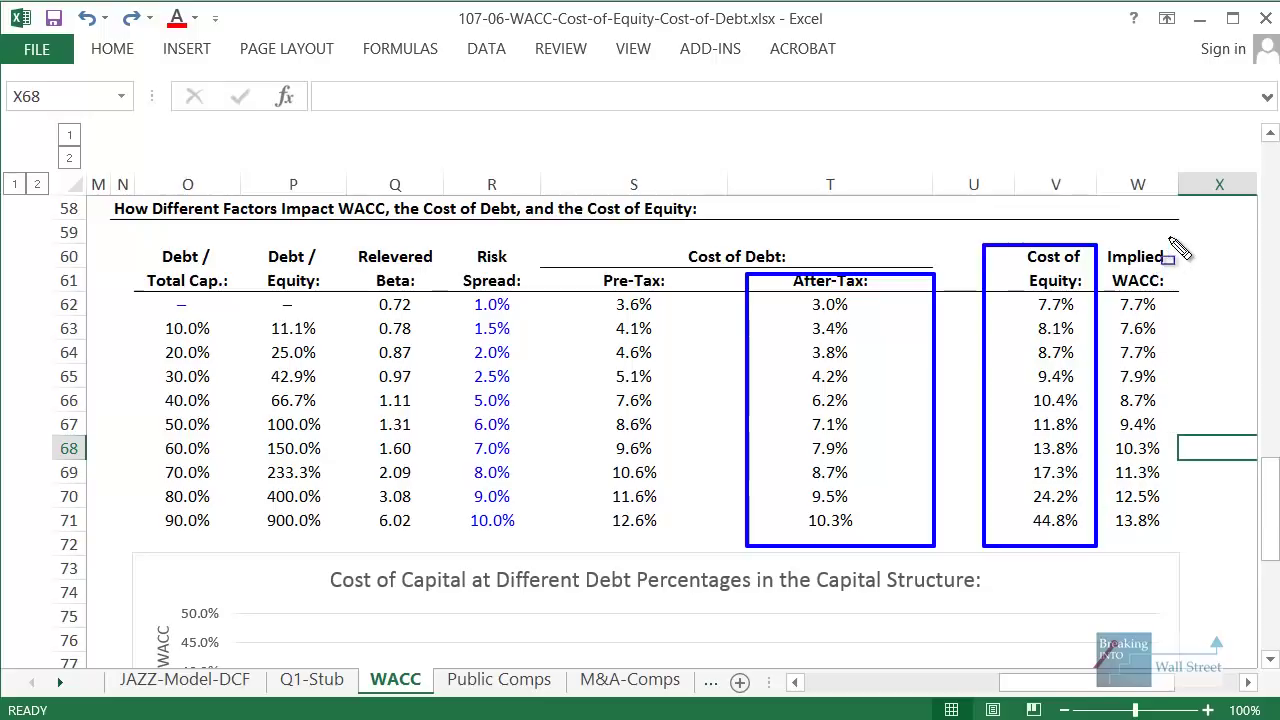
pyautogui.moveTo(1170, 236)
pyautogui.mouseDown()
pyautogui.moveTo(1152, 418)
pyautogui.moveTo(1101, 539)
pyautogui.mouseUp()
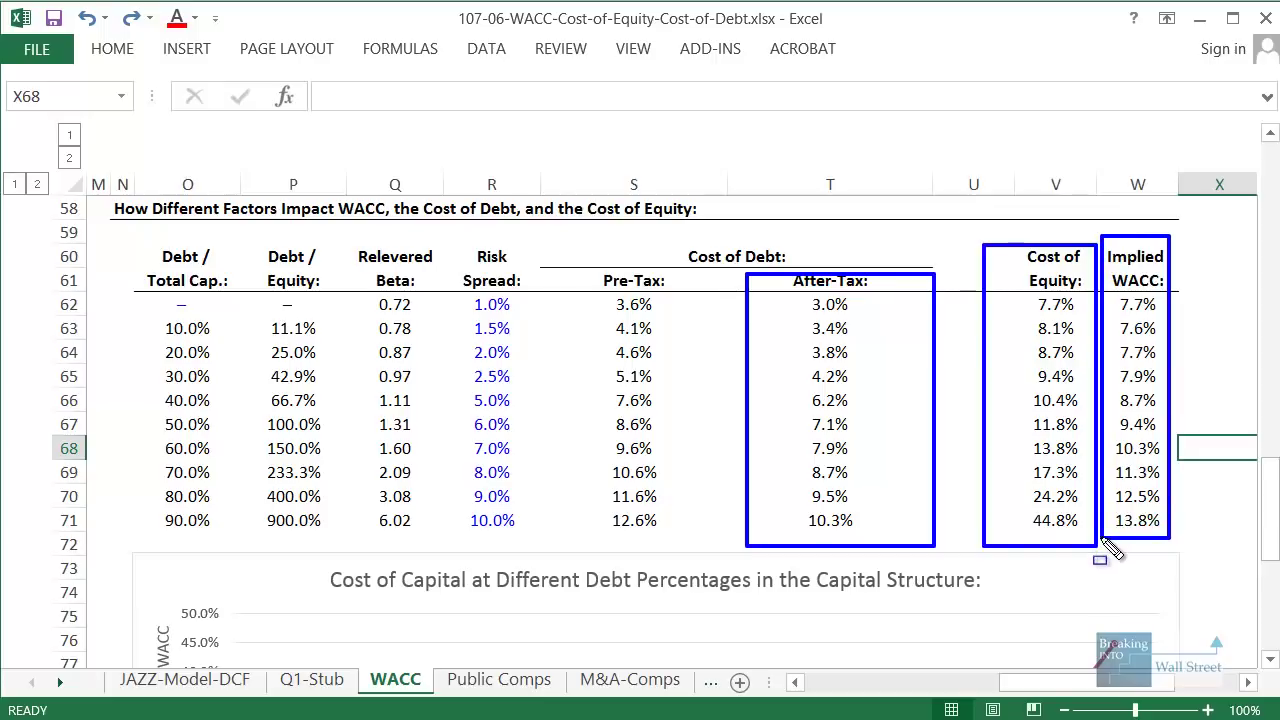
pyautogui.press('Escape')
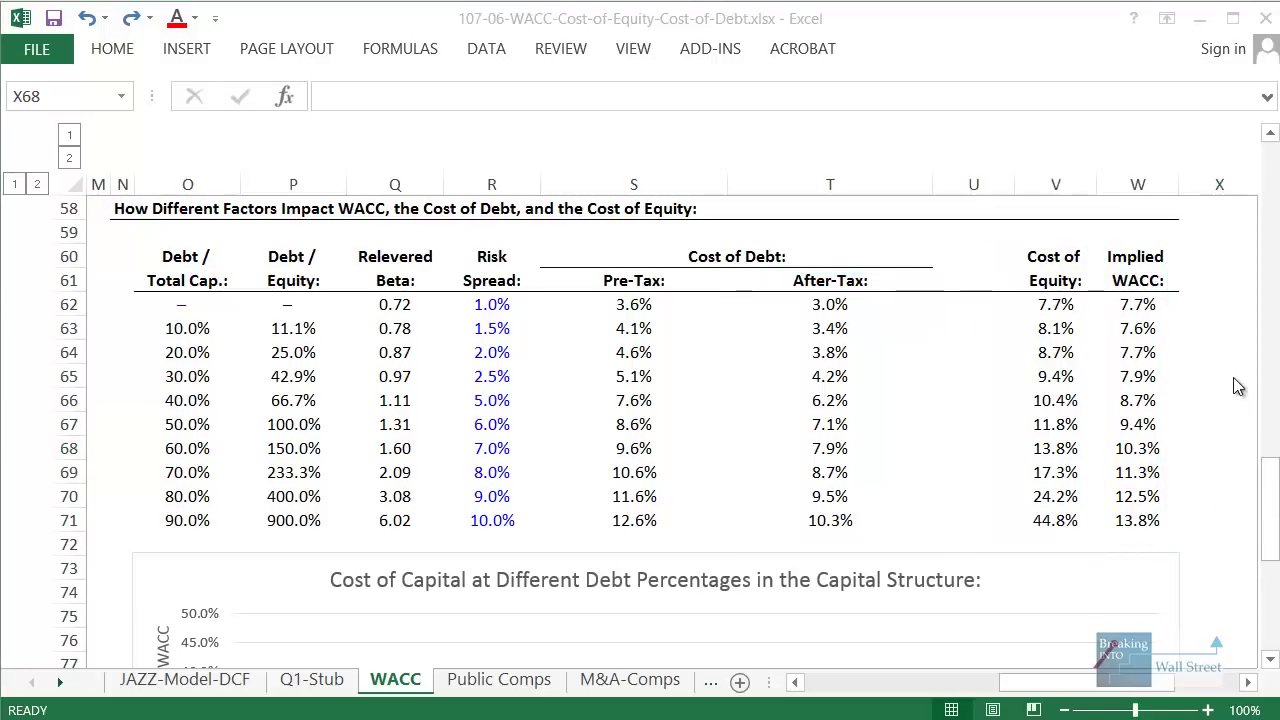
# On the Cost of Capital chart, mark the WACC line's low-debt stretch and its stretch up to 90% debt, and clear the marks.
pyautogui.click(1160, 329)
pyautogui.scroll(-5, 978, 426)
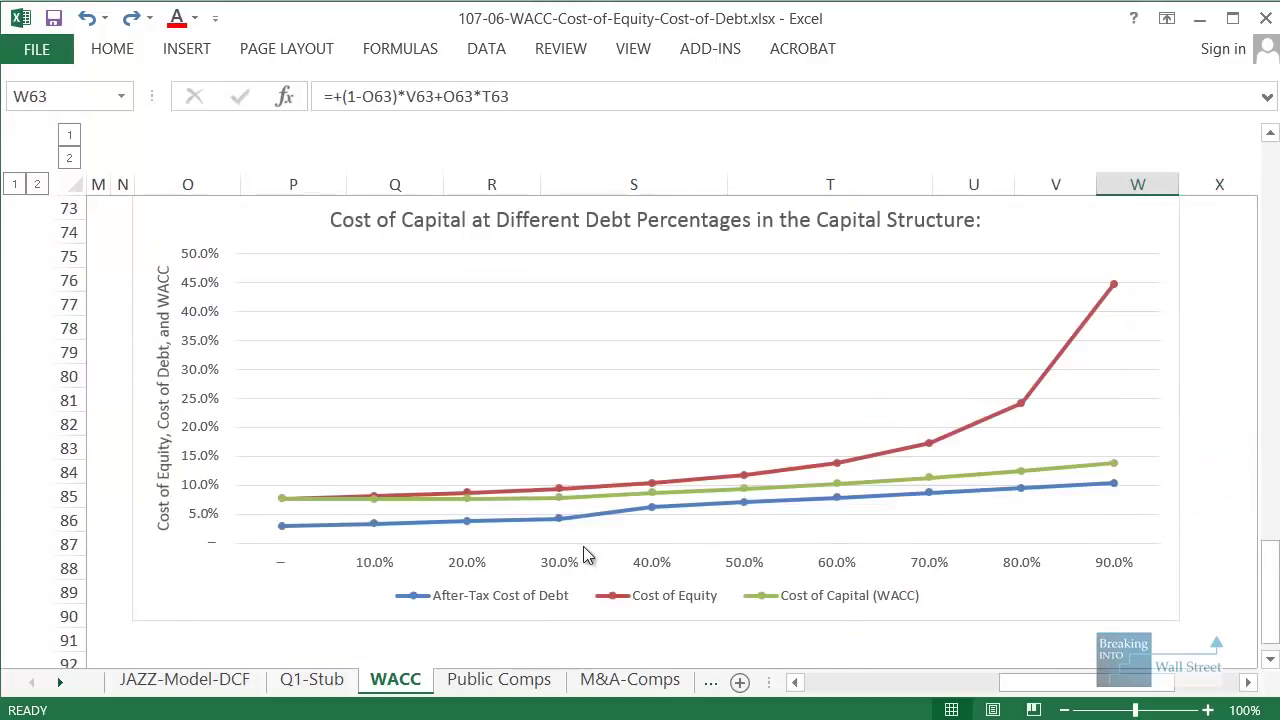
pyautogui.hotkey('ctrl', '2')
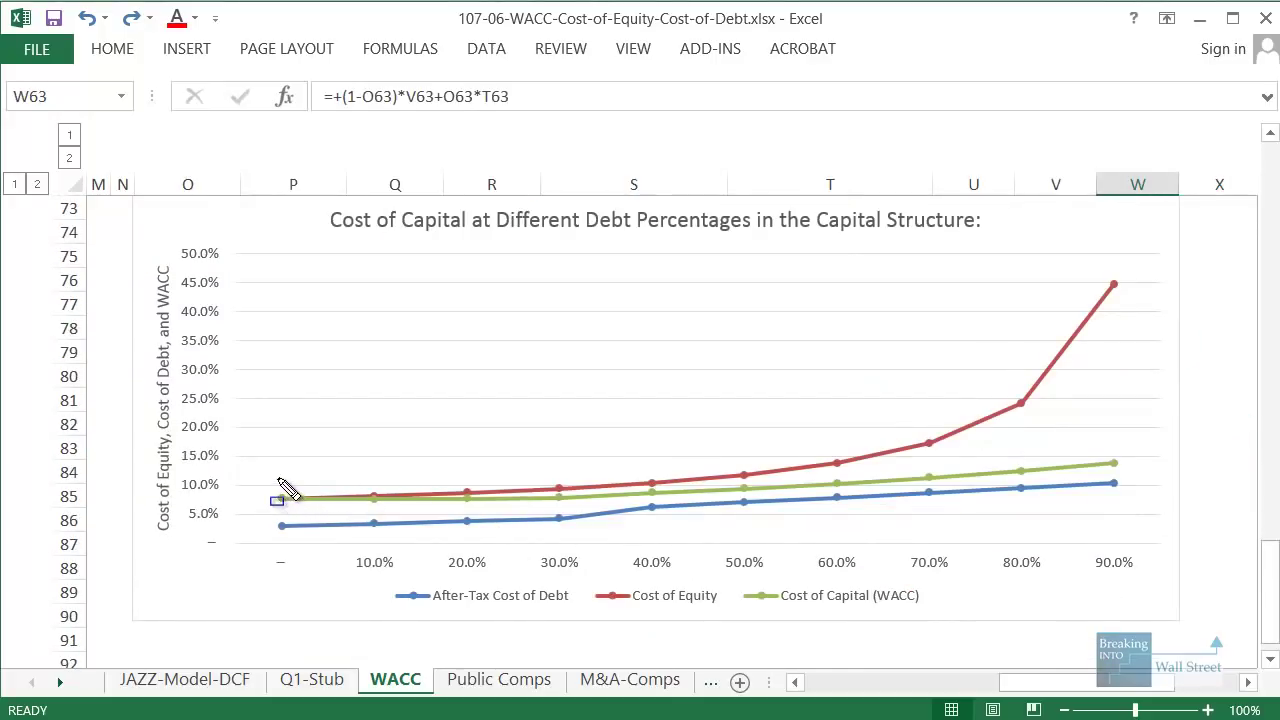
pyautogui.moveTo(276, 478); pyautogui.dragTo(607, 512)
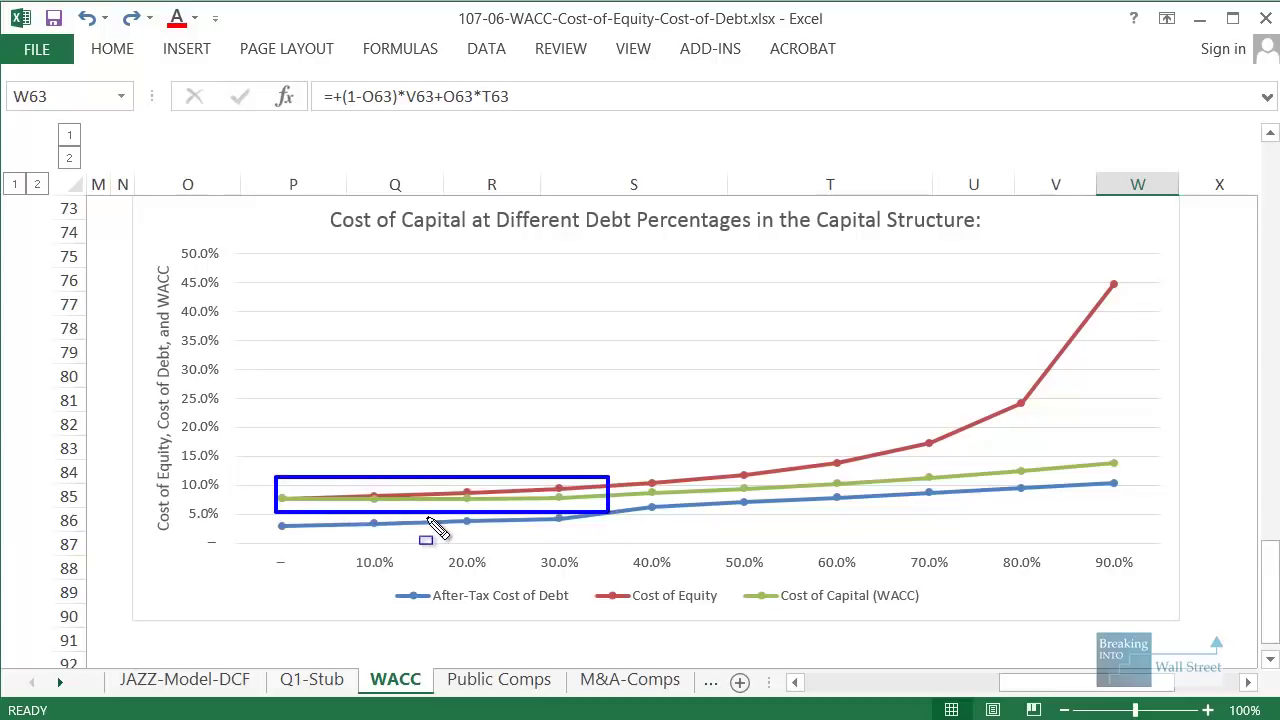
pyautogui.moveTo(493, 455)
pyautogui.mouseDown()
pyautogui.moveTo(729, 500)
pyautogui.moveTo(1168, 486)
pyautogui.moveTo(1167, 500)
pyautogui.mouseUp()
pyautogui.press('Escape')
# Select the entire 10.0% debt row, 63, and the Implied WACC cells for the higher debt levels, W64:W71.
pyautogui.scroll(7, 1230, 485)
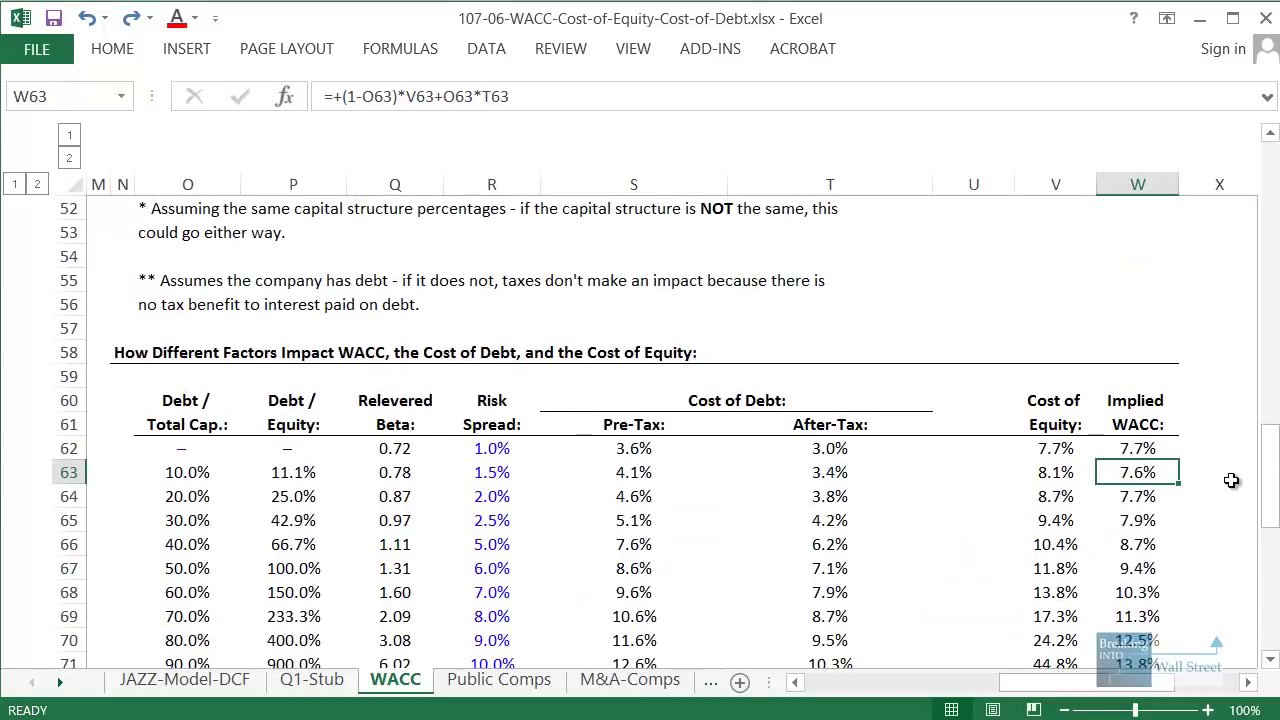
pyautogui.click(1228, 479)
pyautogui.scroll(-1, 1228, 479)
pyautogui.press('Left')
pyautogui.hotkey('shift', 'space')
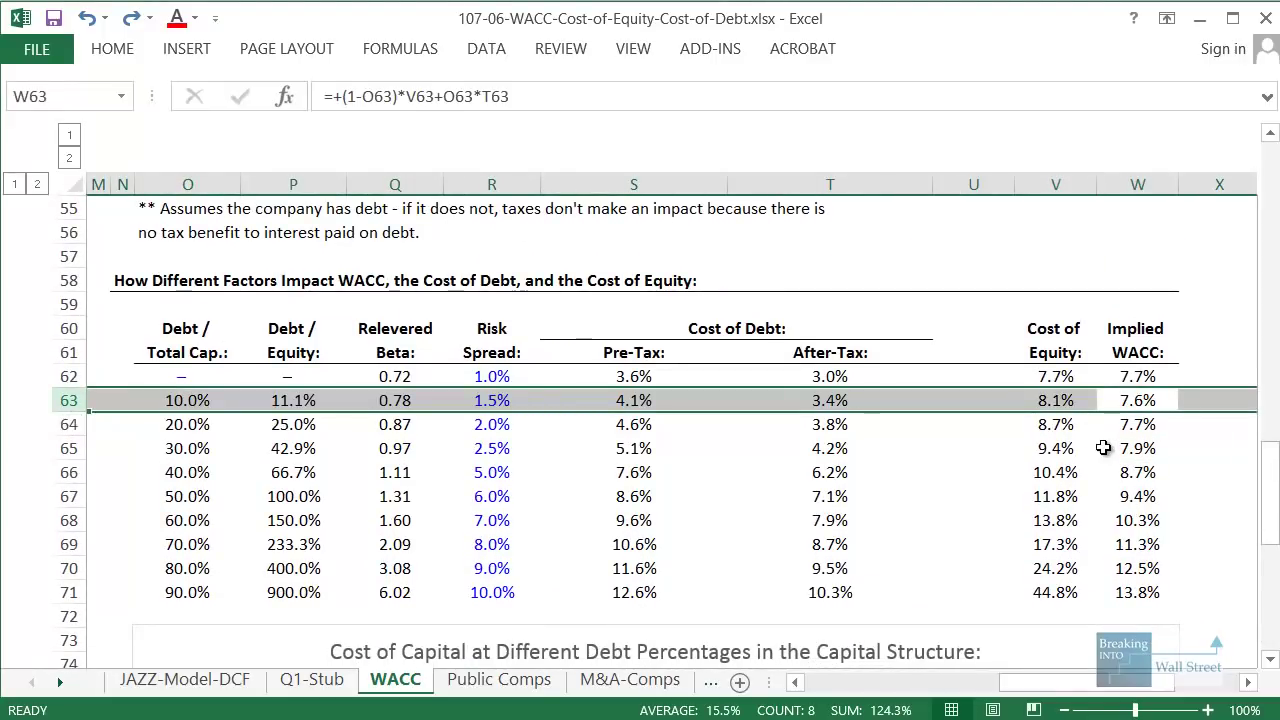
pyautogui.moveTo(1126, 429); pyautogui.dragTo(1123, 600)
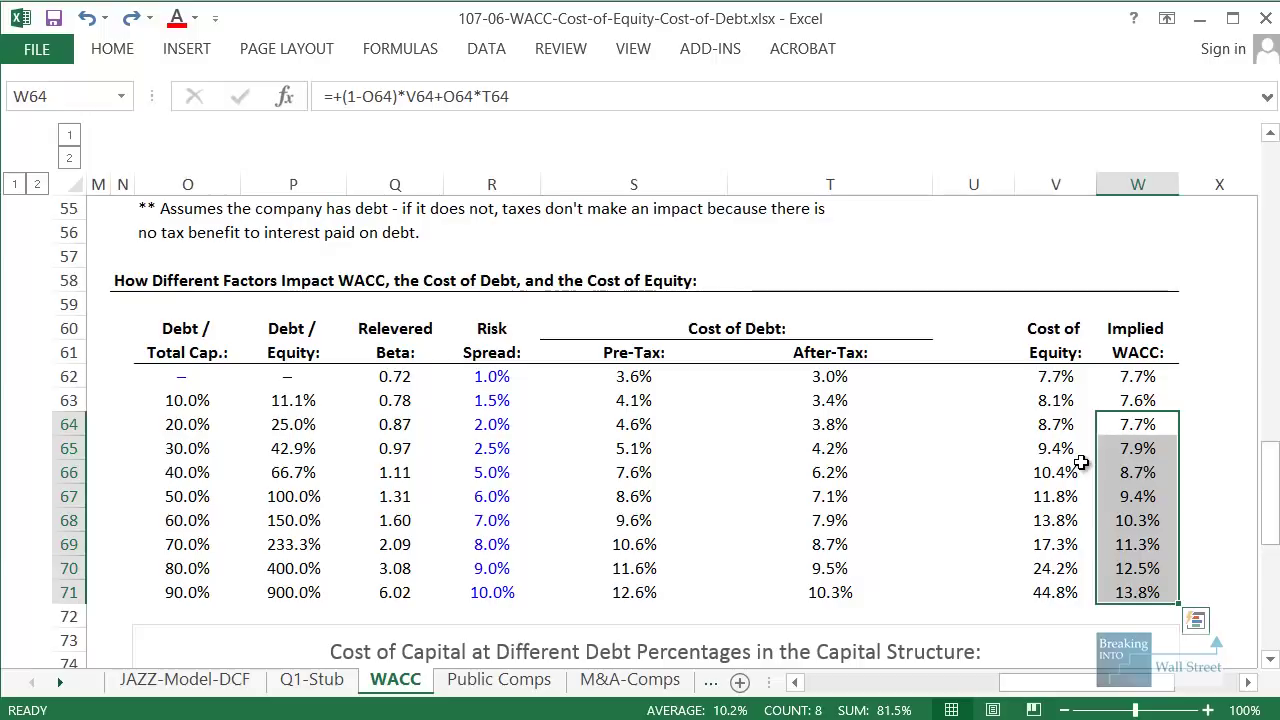
# Check the Lower Taxes effect on WACC in S50 and the Cost of Equity formula in V62.
pyautogui.scroll(4, 1066, 455)
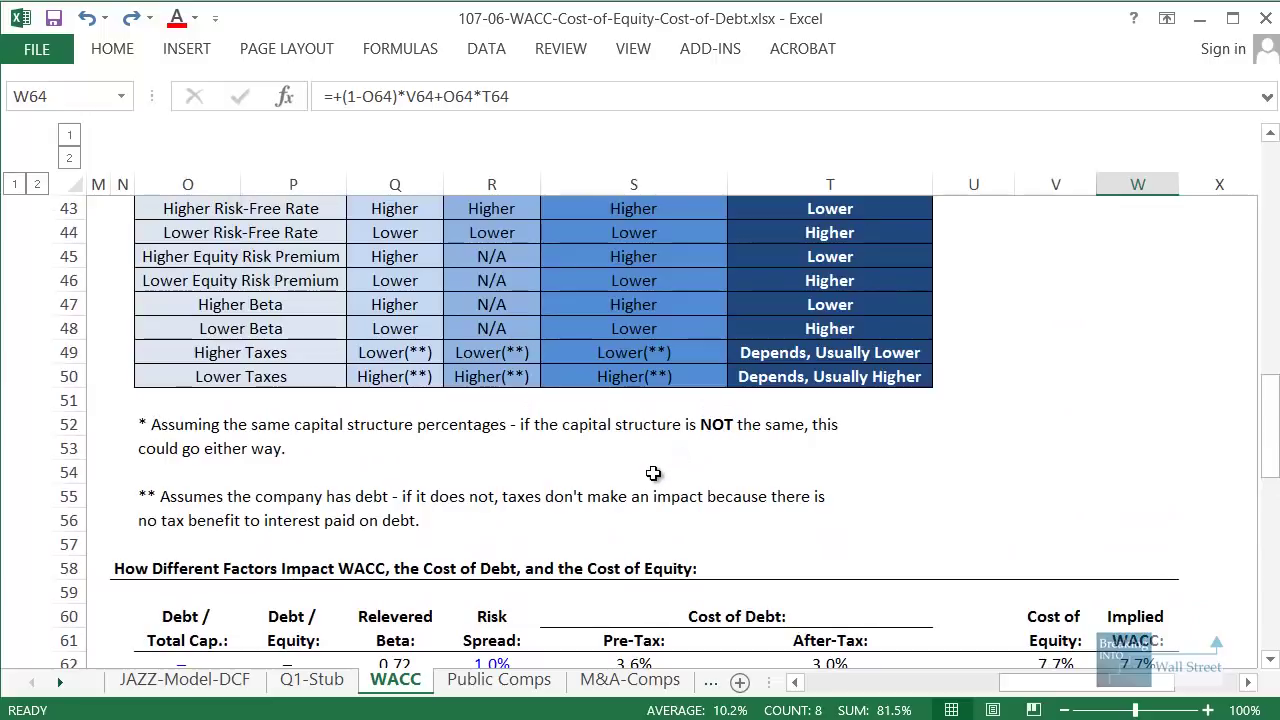
pyautogui.click(668, 376)
pyautogui.scroll(-2, 1037, 521)
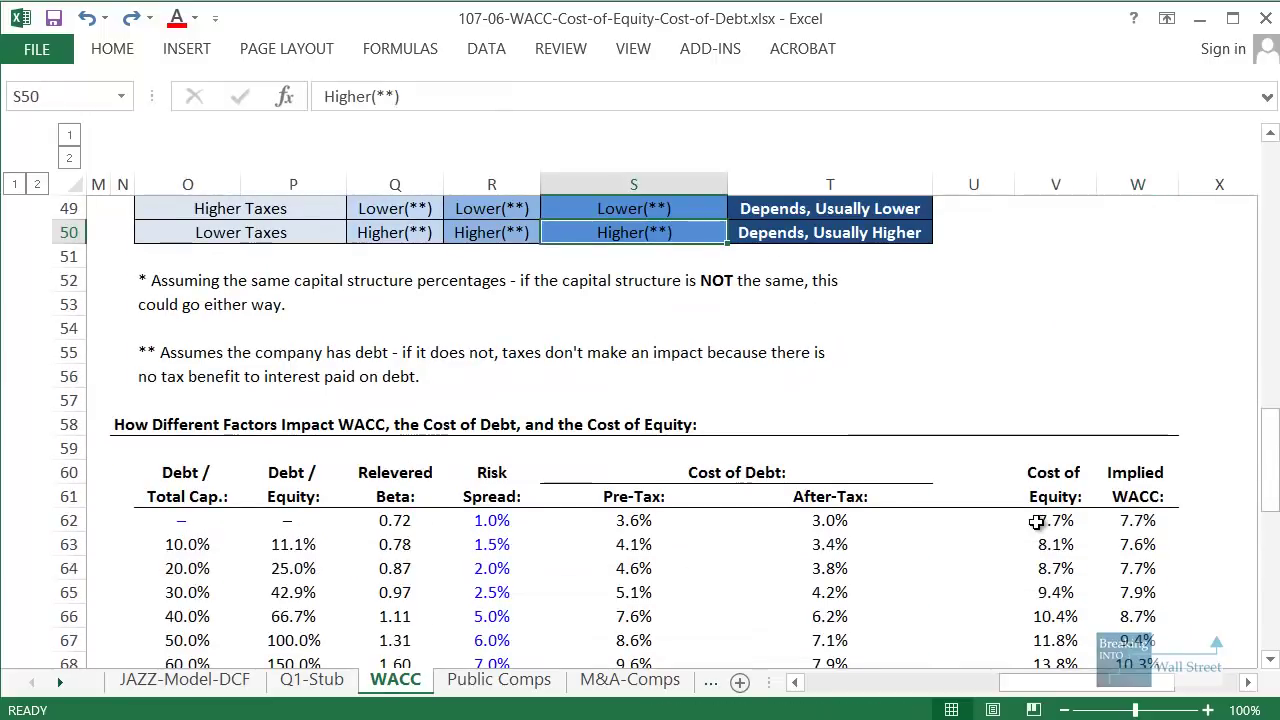
pyautogui.click(1080, 524)
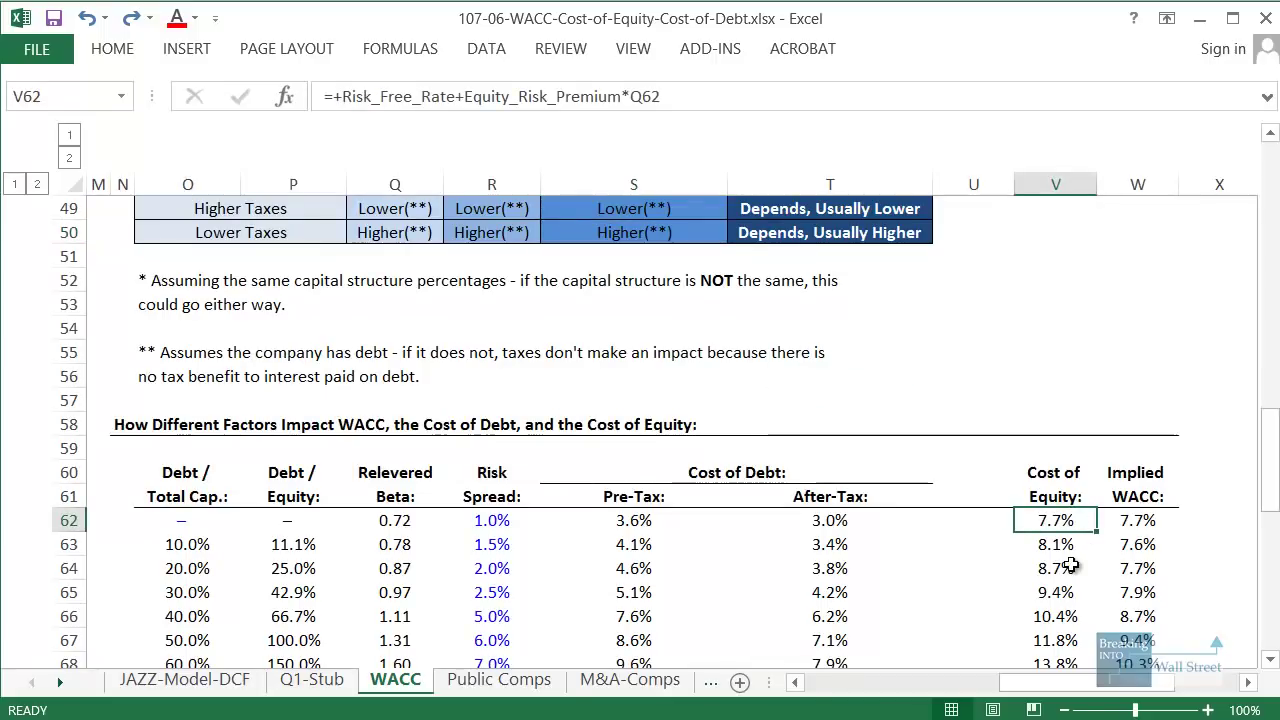
# Select the no-debt row, 62, set the Effective Tax Rate on the JAZZ-Model-DCF sheet to 40%, and return to the WACC sheet.
pyautogui.hotkey('shift', 'space')
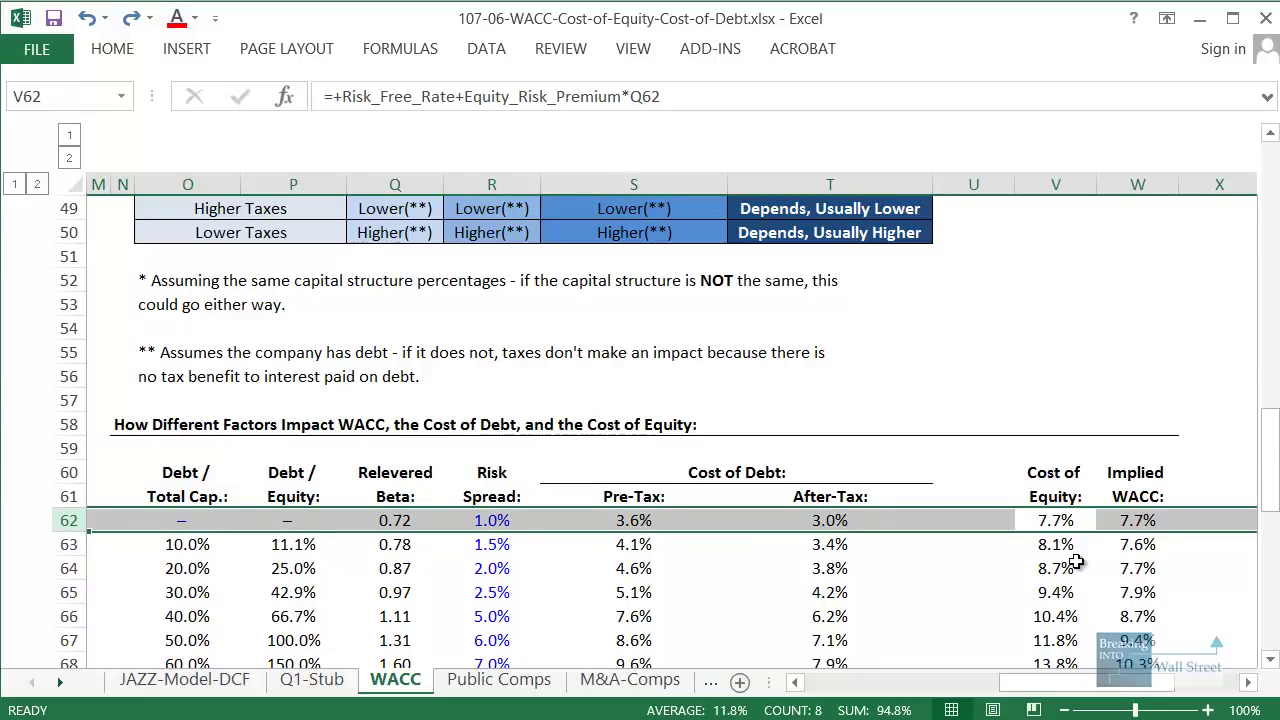
pyautogui.hotkey('ctrl', 'pageup')
pyautogui.hotkey('ctrl', 'pageup')
pyautogui.write('40')
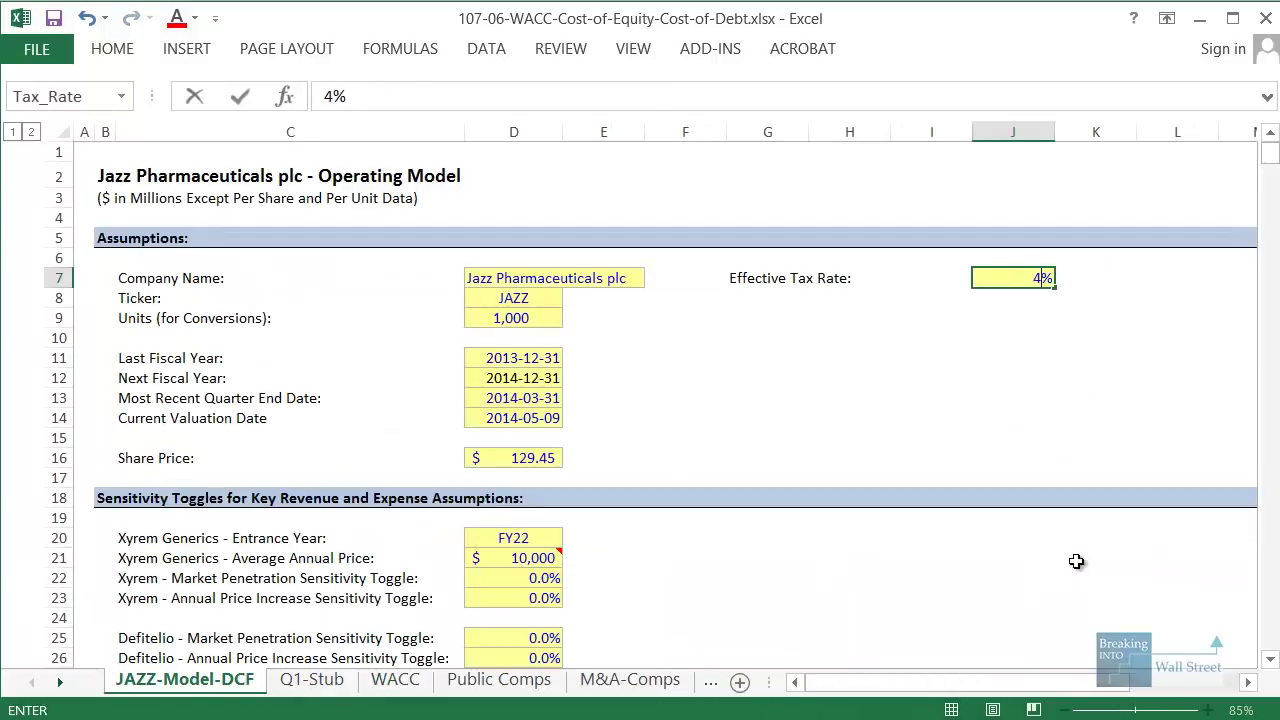
pyautogui.hotkey('ctrl', 'pagedown')
pyautogui.hotkey('ctrl', 'pagedown')
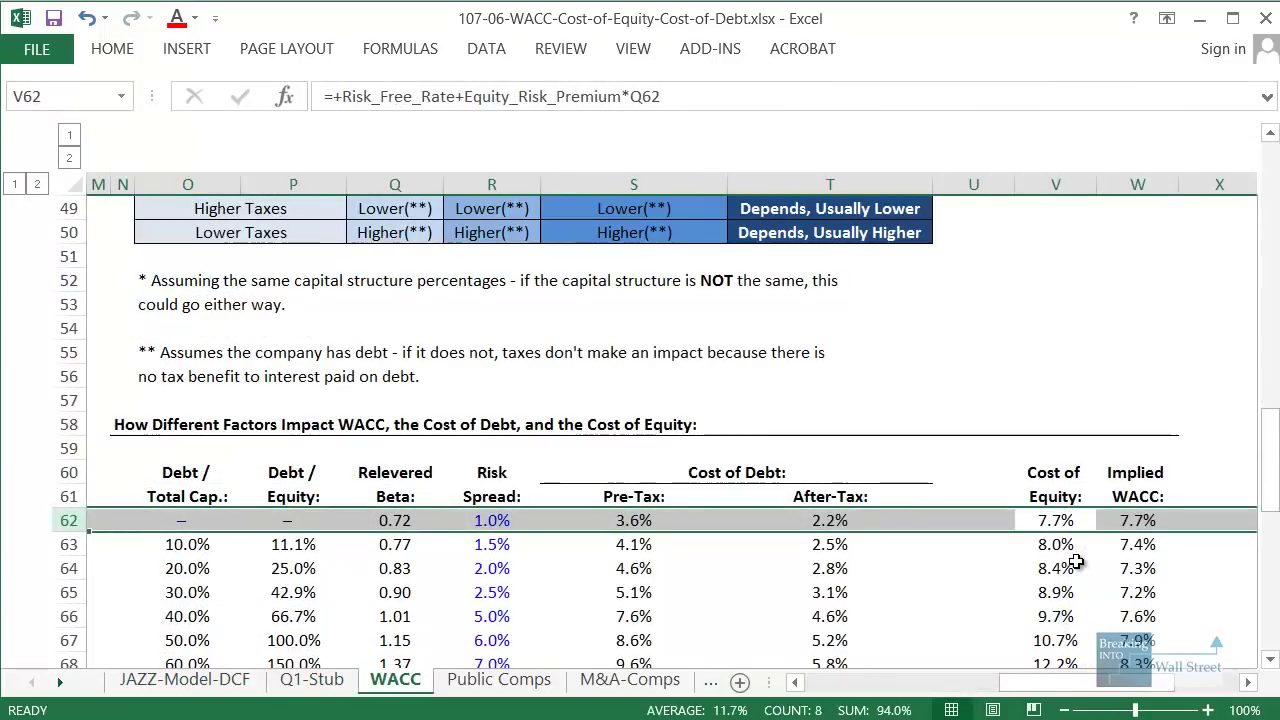
# Box the no-debt Cost of Equity and Implied WACC in row 62, and view the Cost of Capital chart.
pyautogui.moveTo(1003, 488)
pyautogui.mouseDown()
pyautogui.moveTo(1140, 570)
pyautogui.moveTo(1199, 541)
pyautogui.mouseUp()
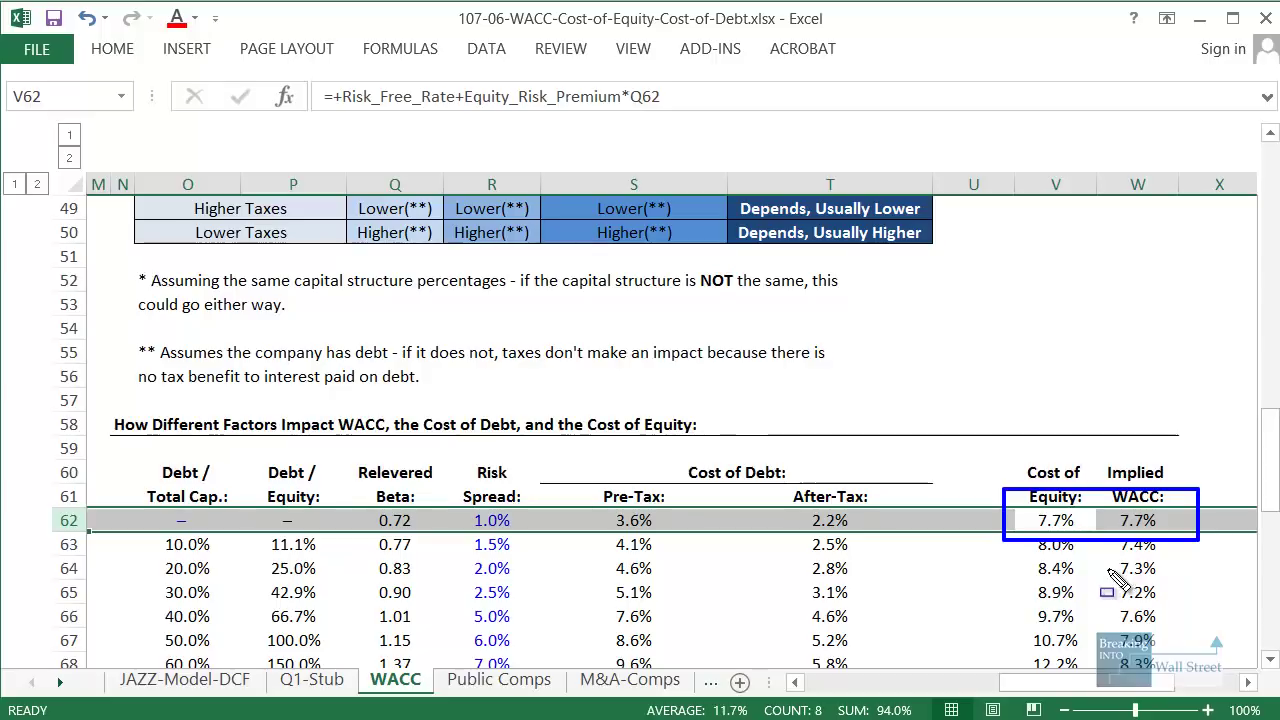
pyautogui.scroll(-6, 536, 578)
pyautogui.scroll(-3, 345, 588)
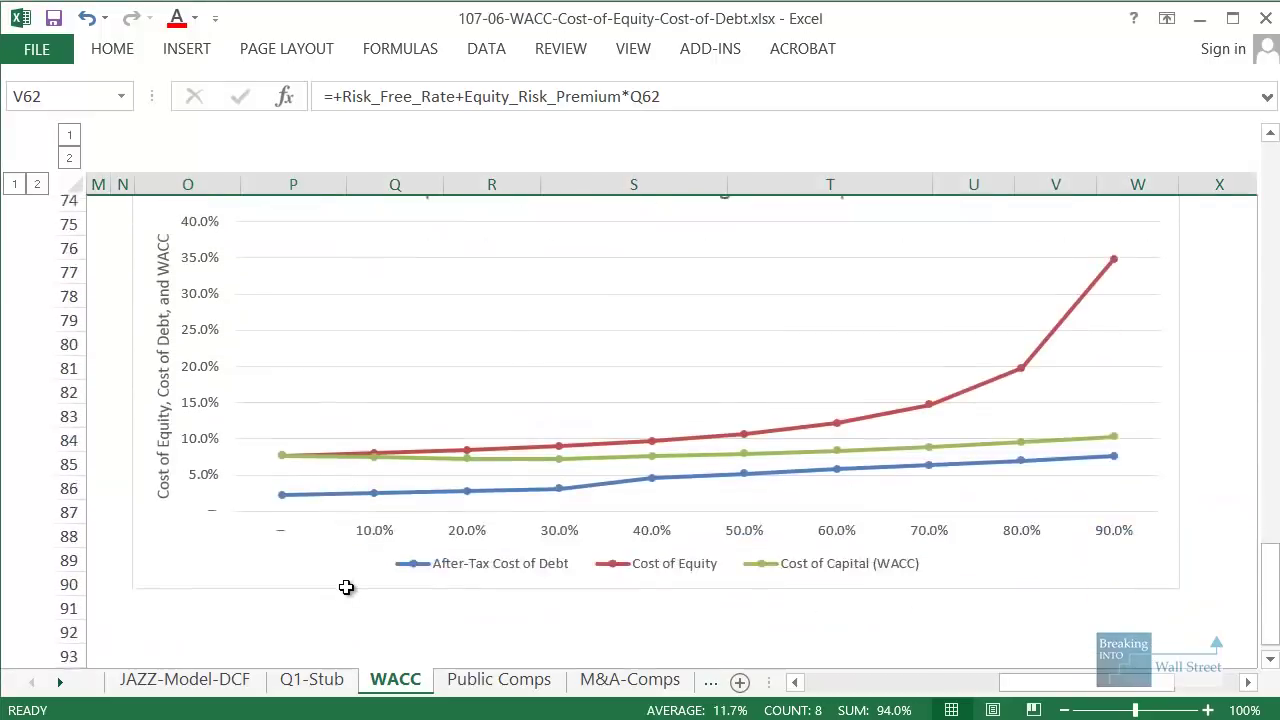
# Highlight the section on why WACC, Cost of Equity and Cost of Debt matter, N5:V21, and its job-use explanation, O10:V20.
pyautogui.scroll(16, 345, 590)
pyautogui.scroll(9, 345, 590)
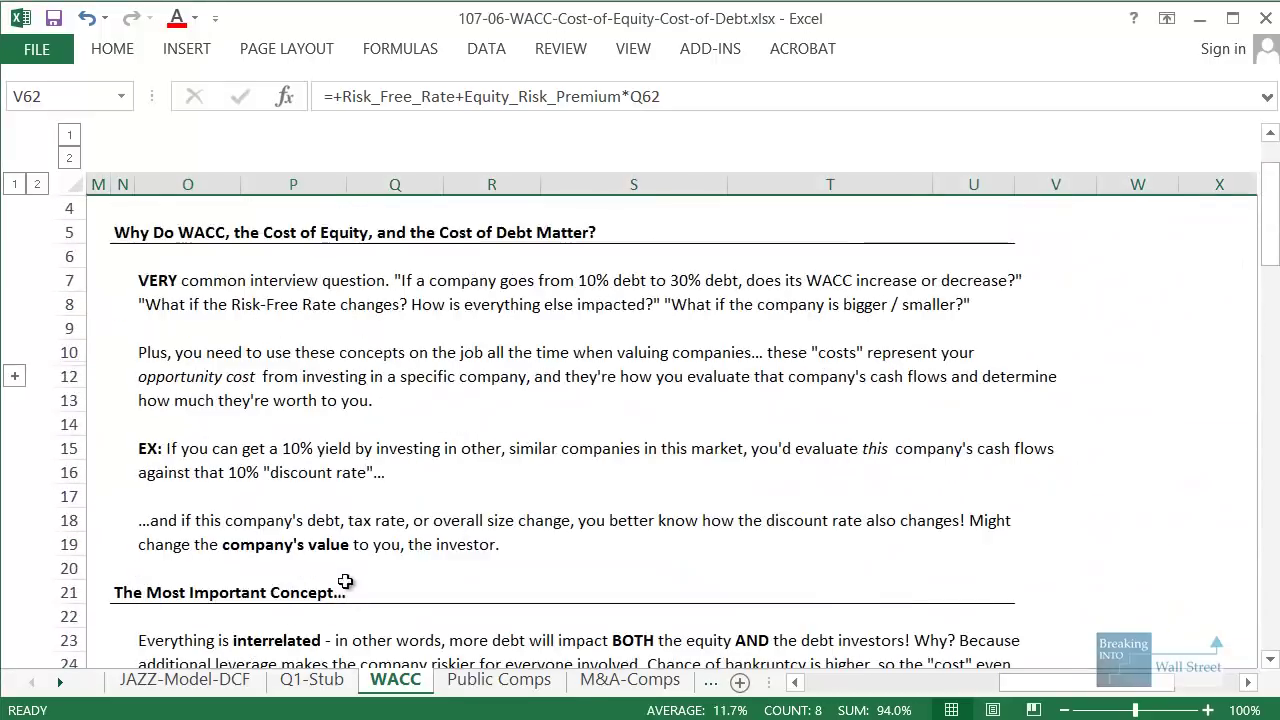
pyautogui.moveTo(125, 318); pyautogui.dragTo(1045, 587)
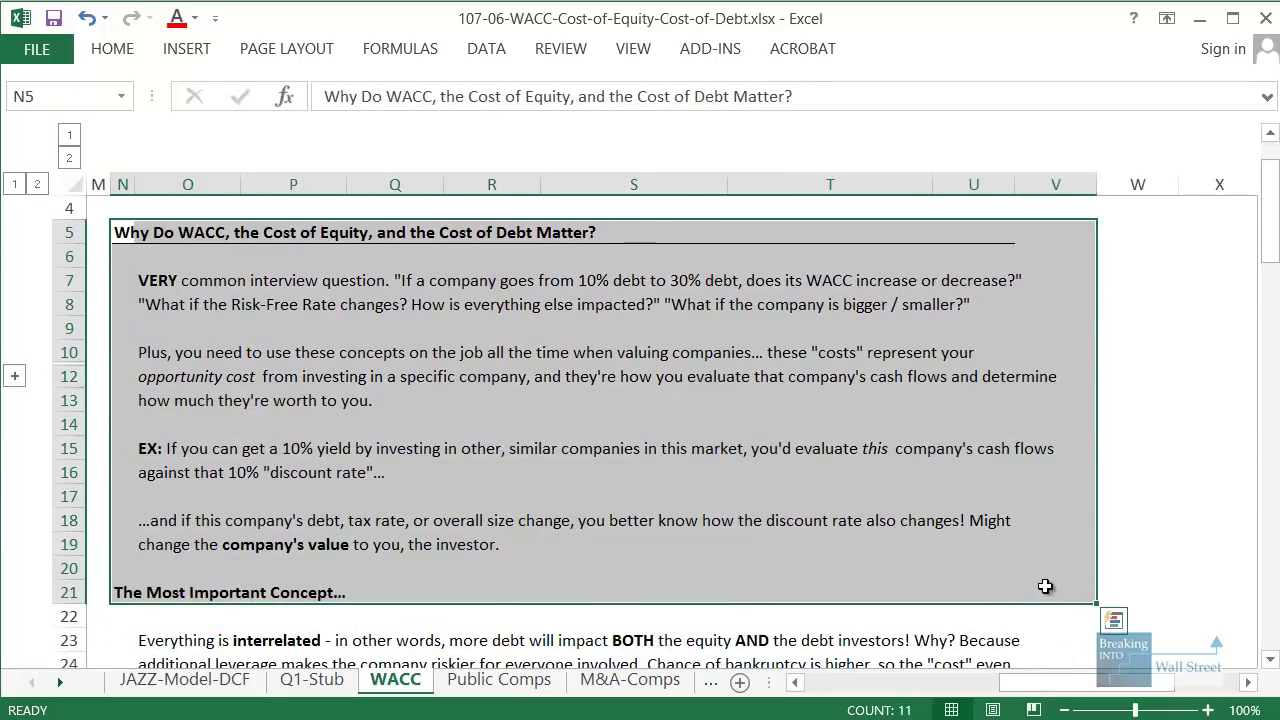
pyautogui.click(398, 478)
pyautogui.moveTo(185, 355); pyautogui.dragTo(1083, 565)
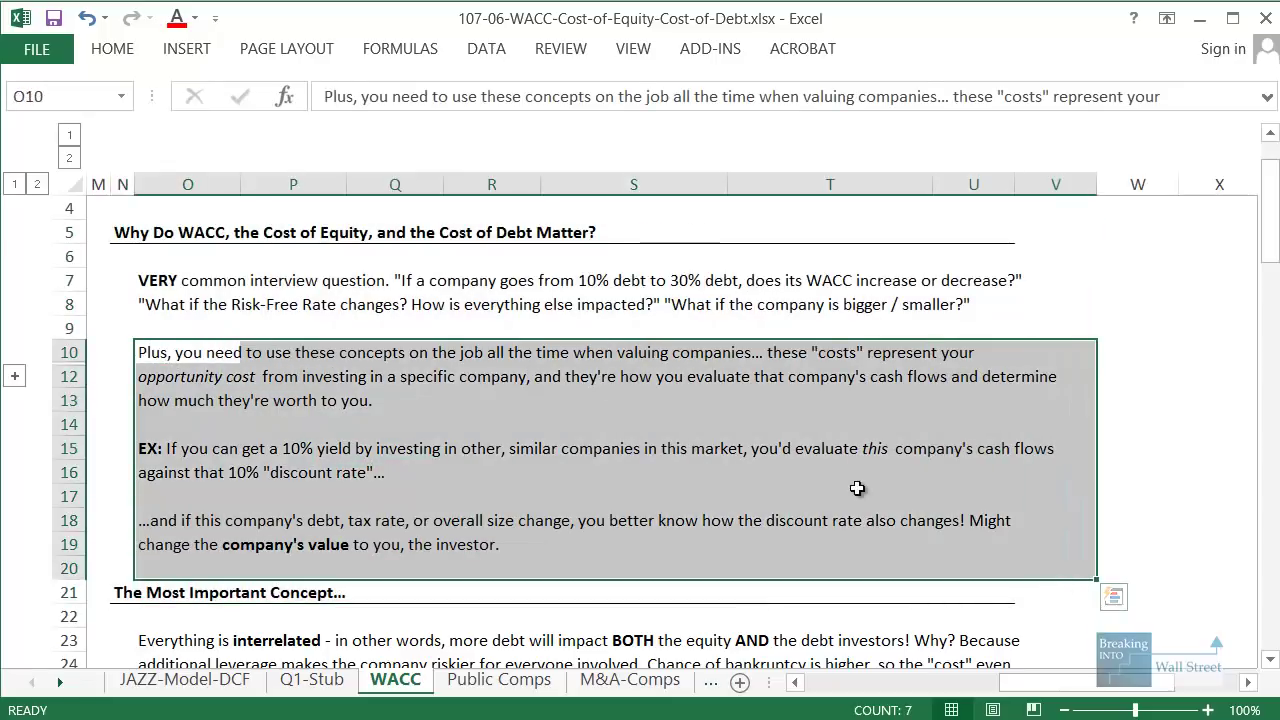
# Highlight the text of The Most Important Concept, N22:W31, and rows 27 and 28 on the Risk-Free Rate.
pyautogui.scroll(-6, 819, 489)
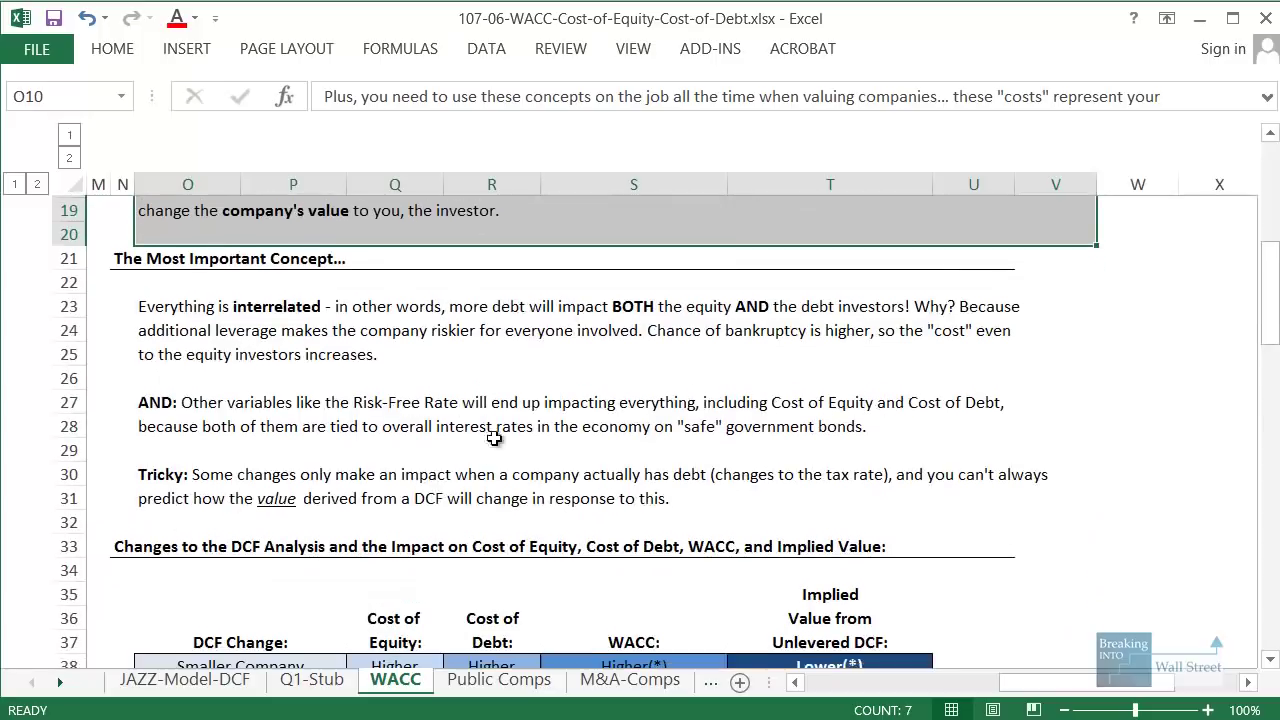
pyautogui.scroll(1, 118, 270)
pyautogui.moveTo(118, 270); pyautogui.dragTo(1129, 492)
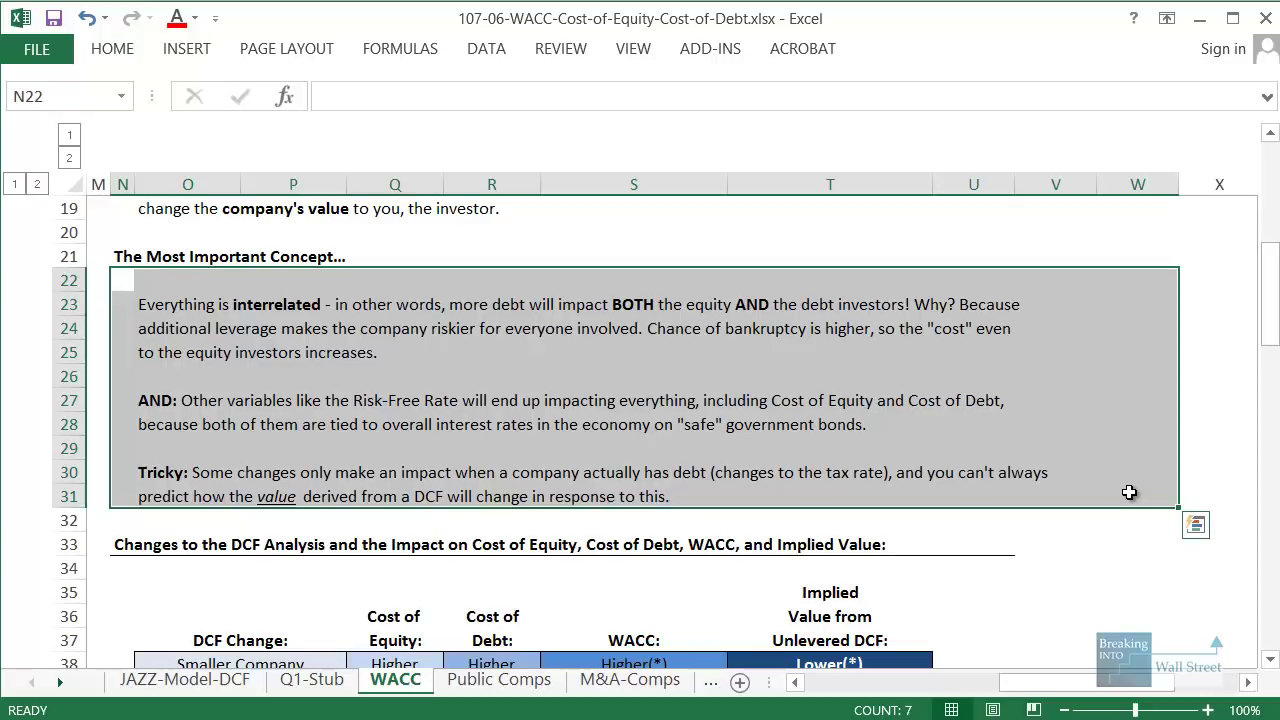
pyautogui.moveTo(130, 400); pyautogui.dragTo(364, 468)
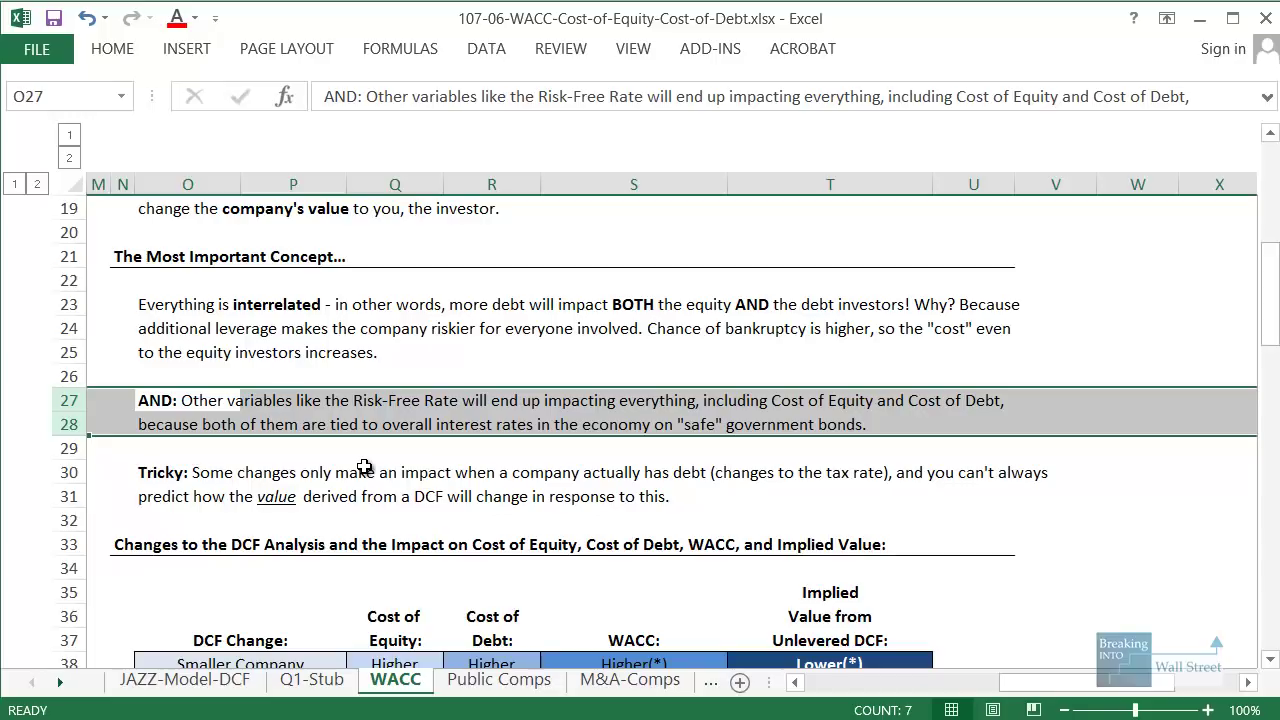
# In the DCF changes table, highlight the Bigger Company and Emerging Market rows through the WACC column, O39:S40.
pyautogui.scroll(-1, 364, 467)
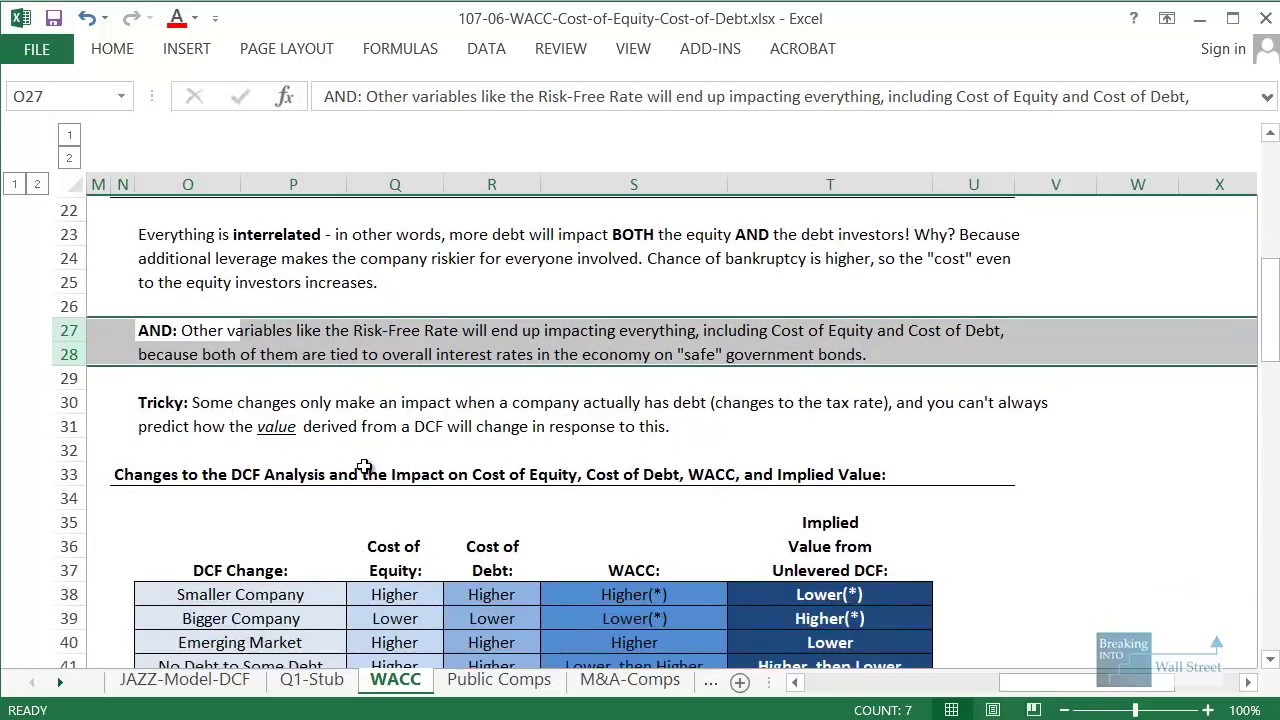
pyautogui.scroll(-2, 238, 430)
pyautogui.click(375, 470)
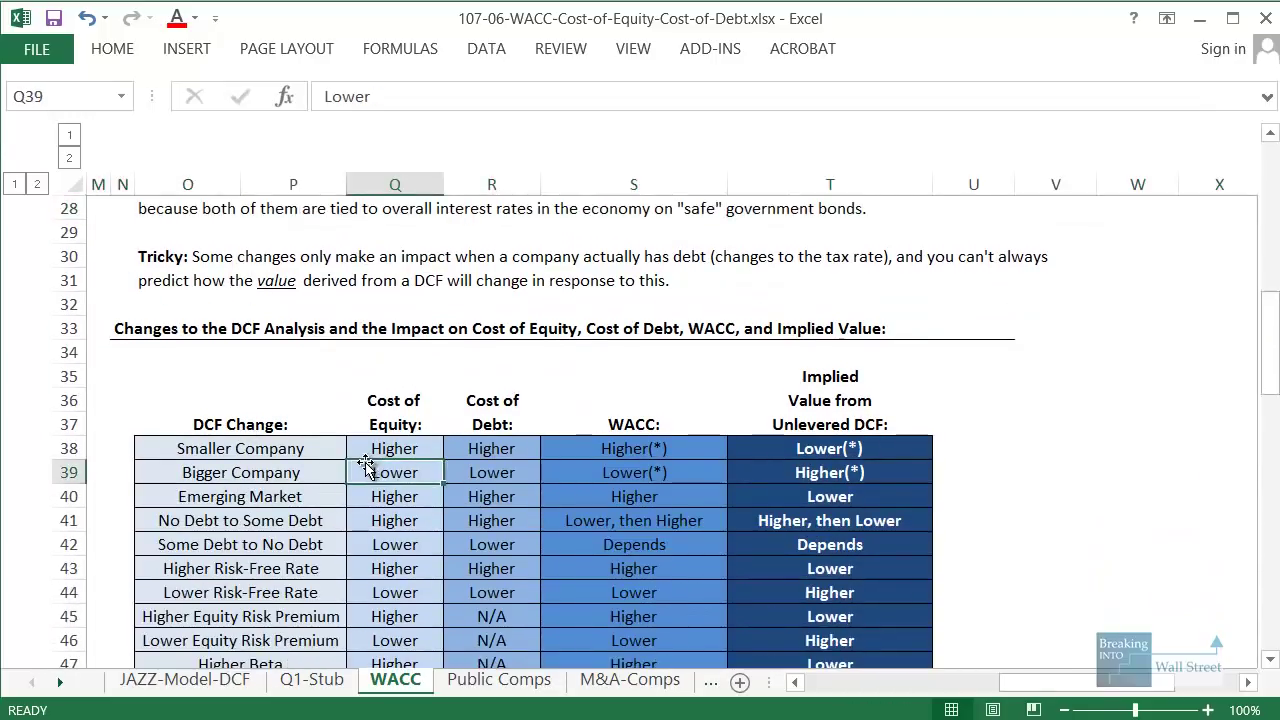
pyautogui.scroll(-1, 360, 450)
pyautogui.click(171, 412)
pyautogui.scroll(-1, 200, 390)
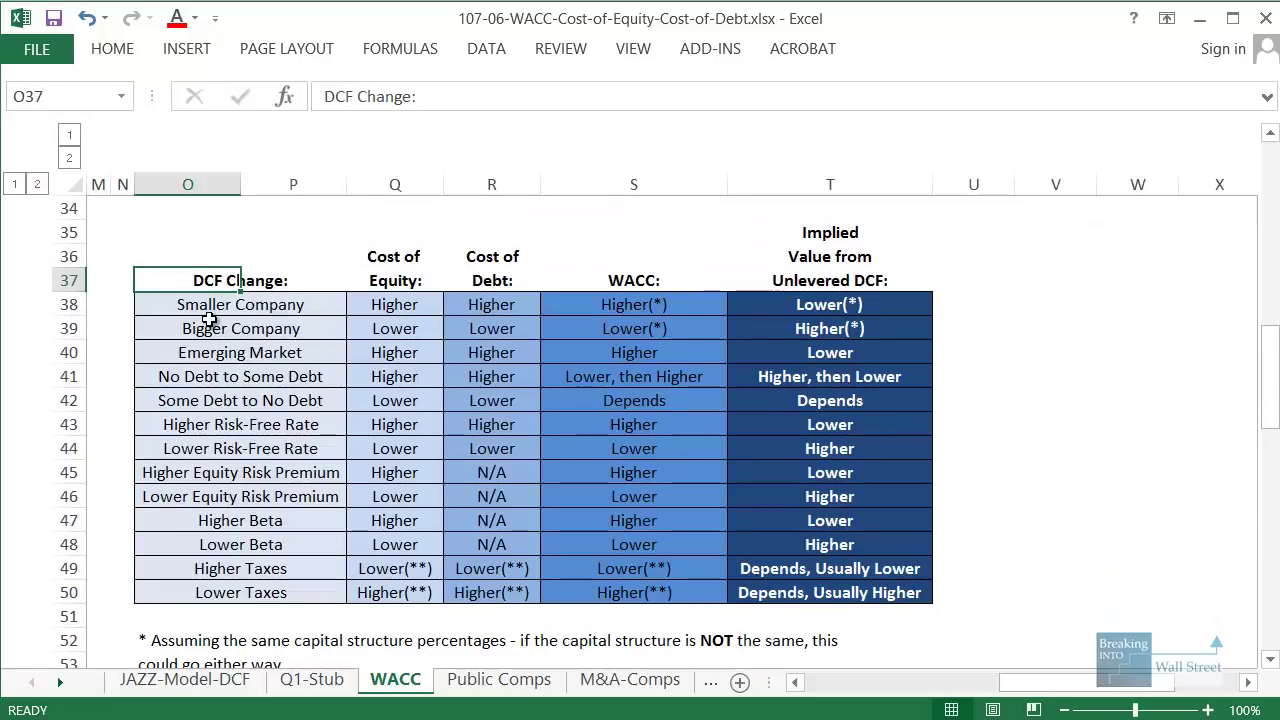
pyautogui.moveTo(206, 329); pyautogui.dragTo(683, 372)
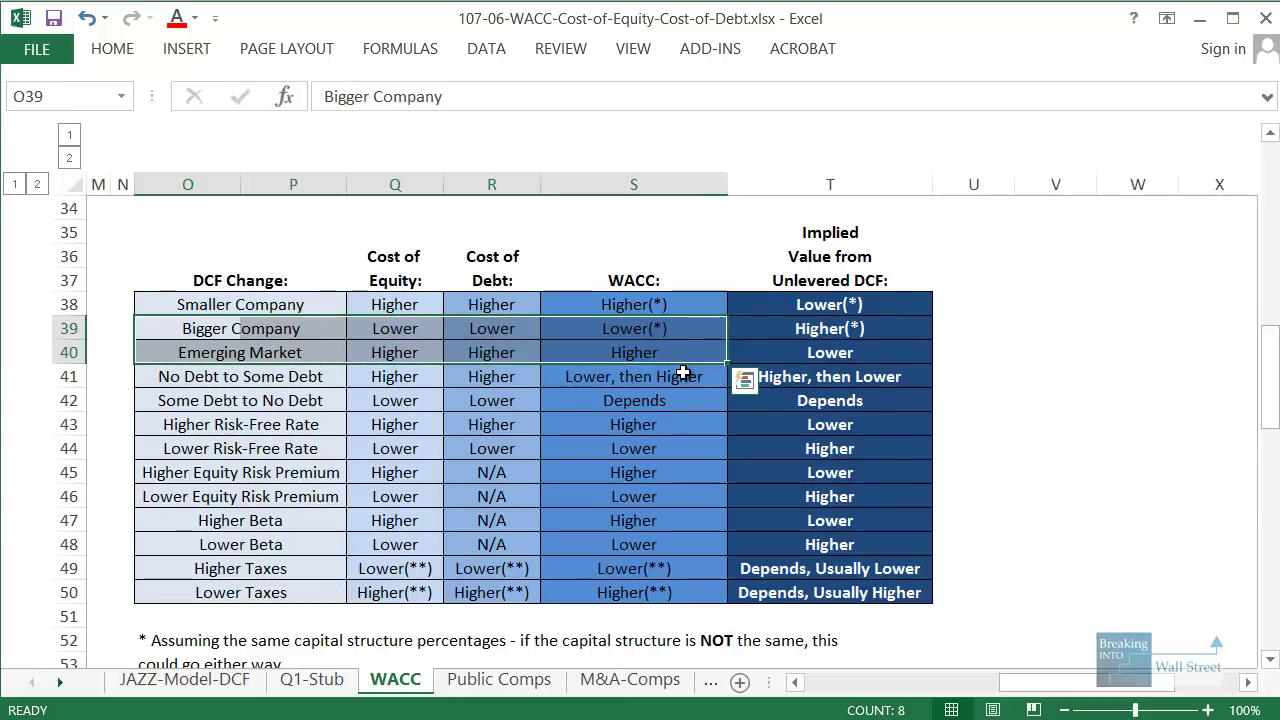
# Highlight the No Debt to Some Debt and Some Debt to No Debt rows, O41:T42, and box their WACC cells.
pyautogui.scroll(-1, 600, 360)
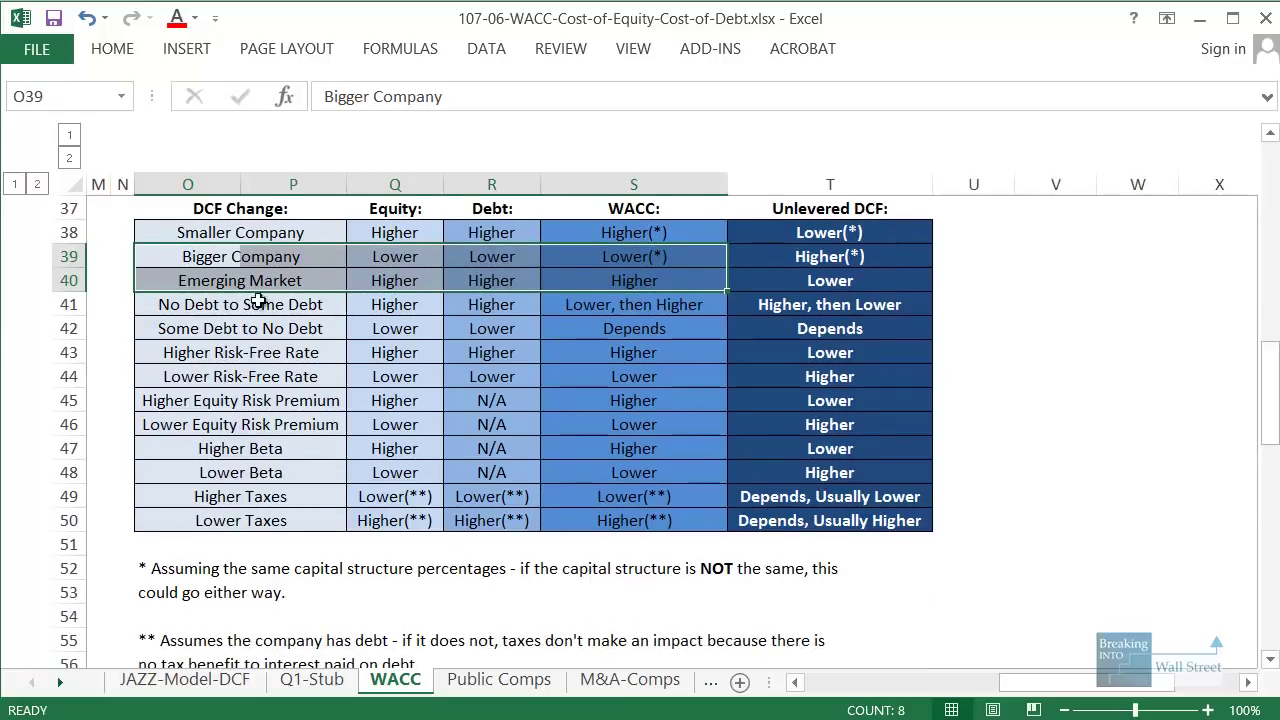
pyautogui.click(222, 305)
pyautogui.moveTo(222, 305); pyautogui.dragTo(902, 330)
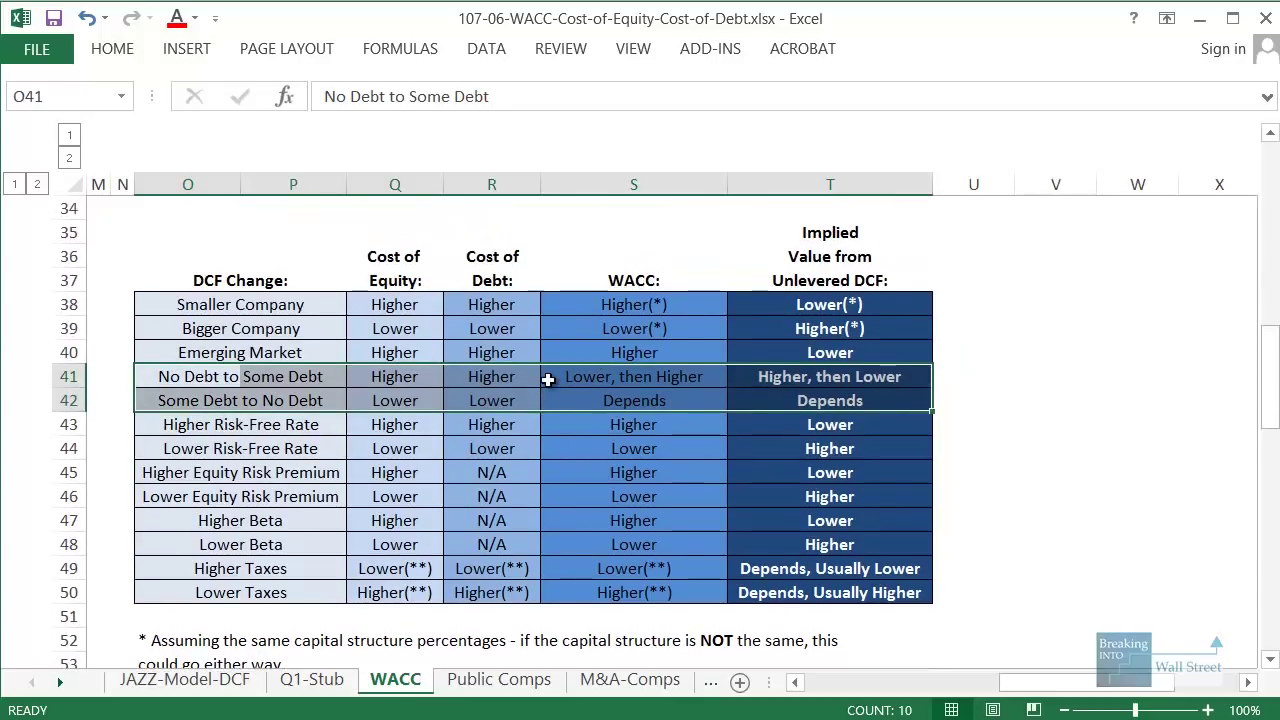
pyautogui.moveTo(540, 362); pyautogui.dragTo(738, 417)
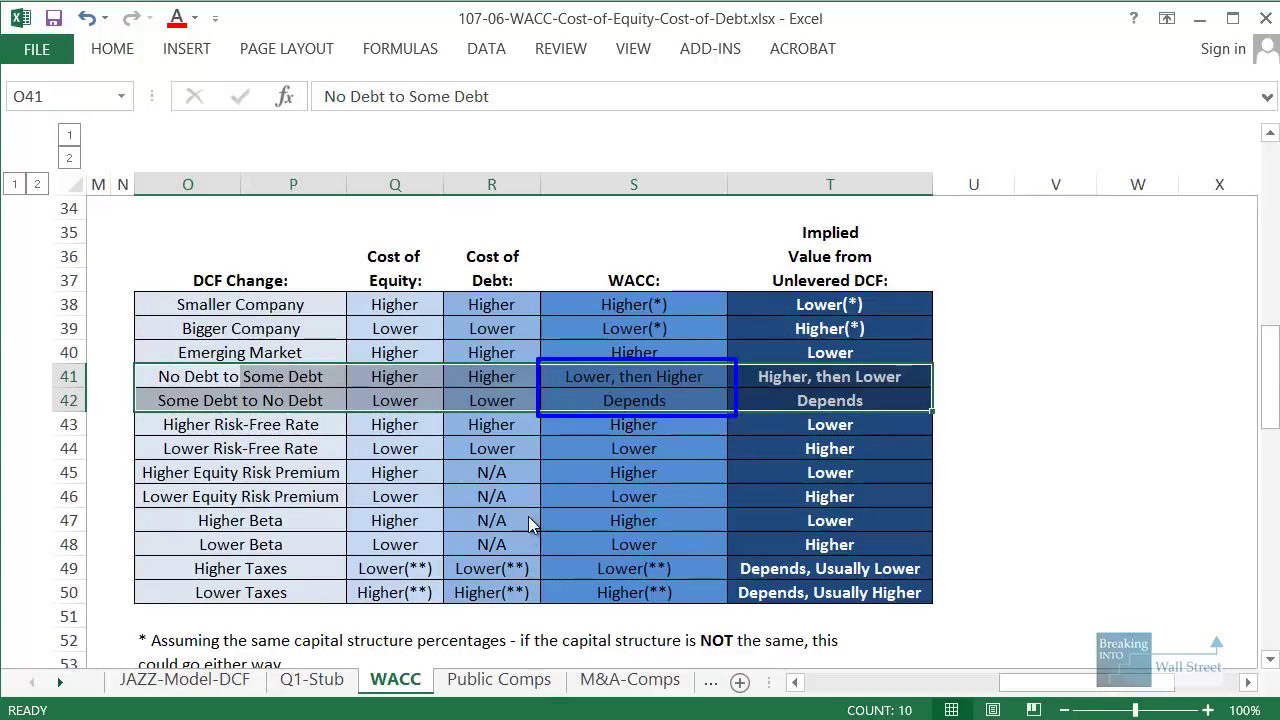
# Highlight the Risk-Free Rate, Equity Risk Premium and Beta rows, O43:T48, and the Higher and Lower Taxes rows, O49:T50.
pyautogui.scroll(-1, 285, 388)
pyautogui.moveTo(210, 355); pyautogui.dragTo(495, 470)
pyautogui.moveTo(677, 457); pyautogui.dragTo(835, 472)
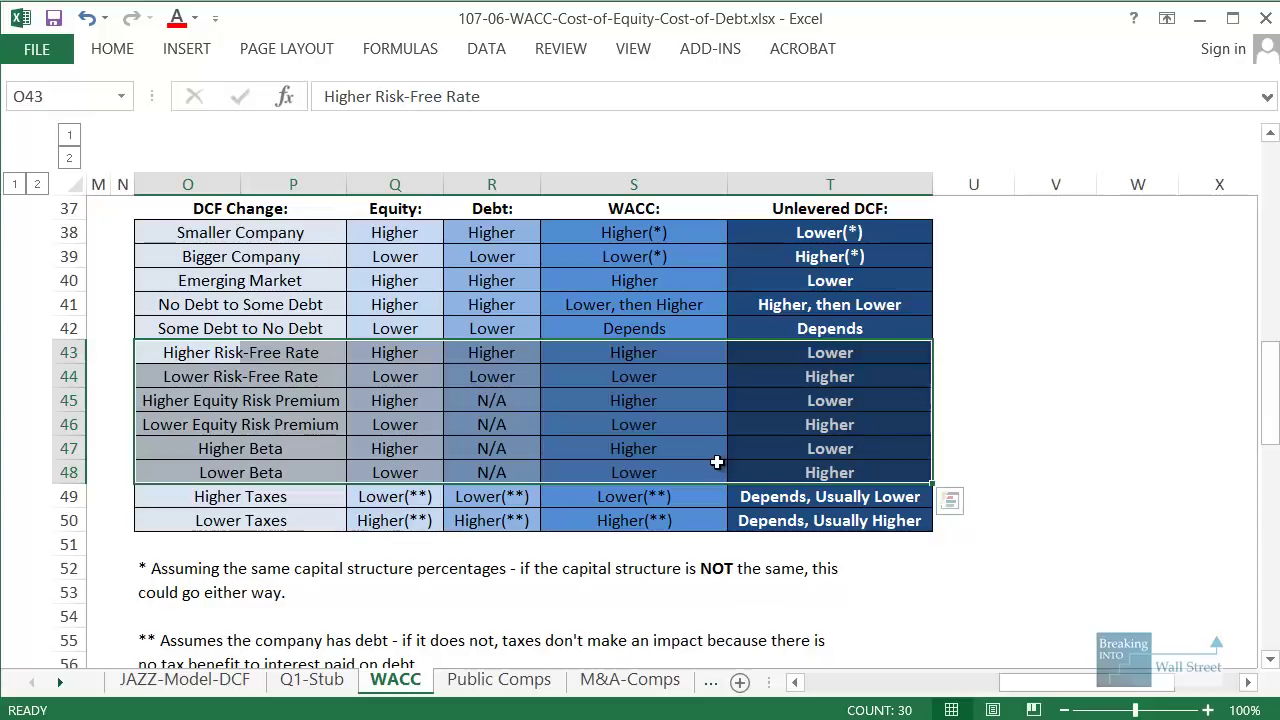
pyautogui.scroll(-1, 713, 462)
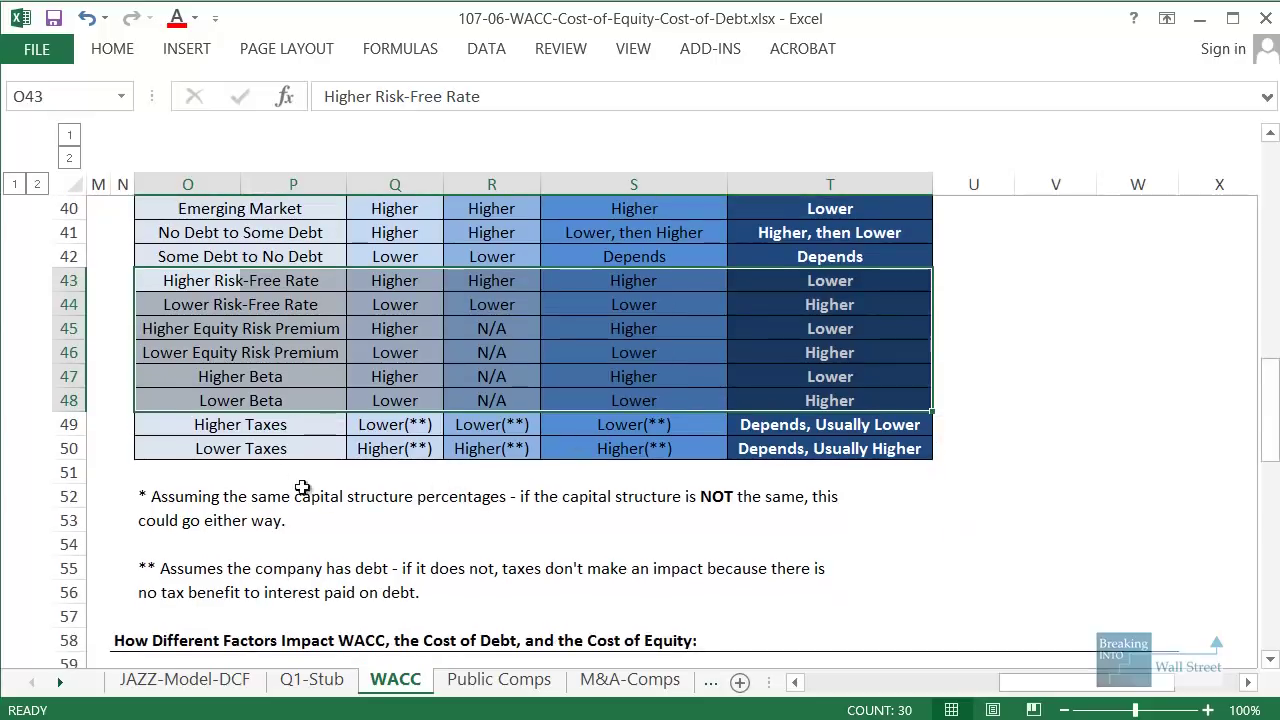
pyautogui.moveTo(229, 430); pyautogui.dragTo(866, 450)
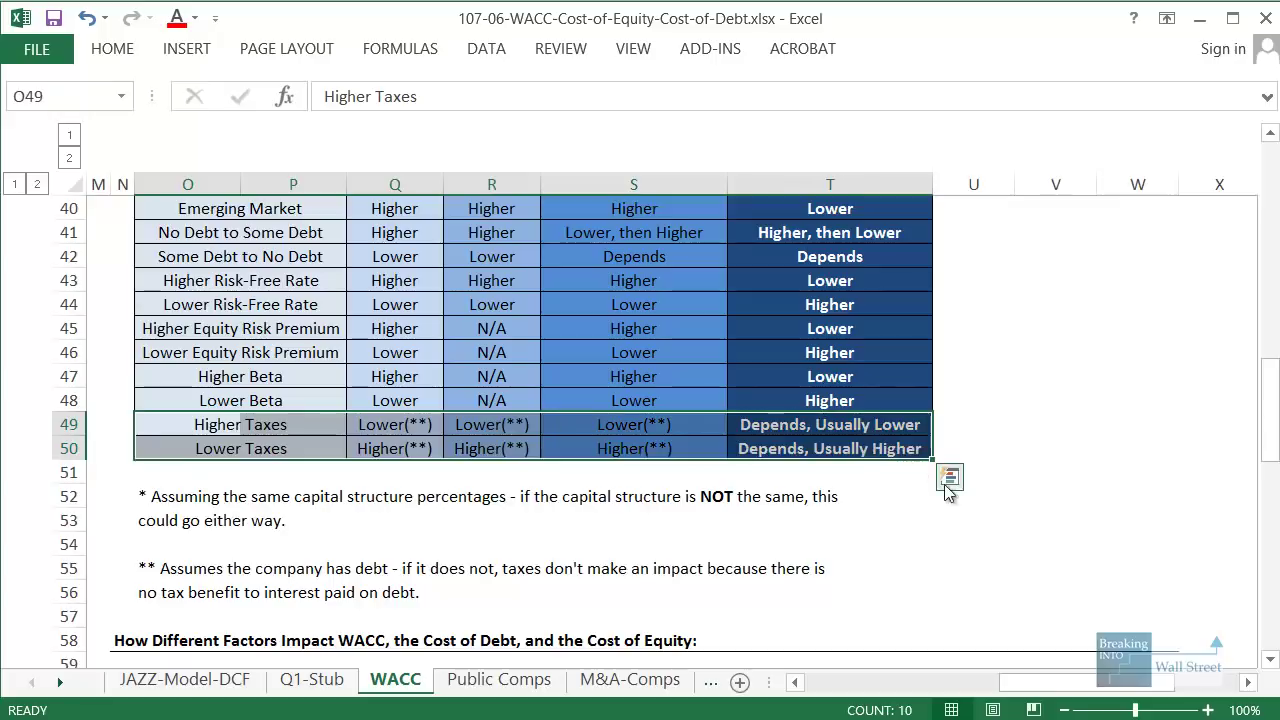
# Select the entire Lower Taxes row, 50, and box the WACC column heading and the row's implied value cell, T50.
pyautogui.scroll(2, 944, 484)
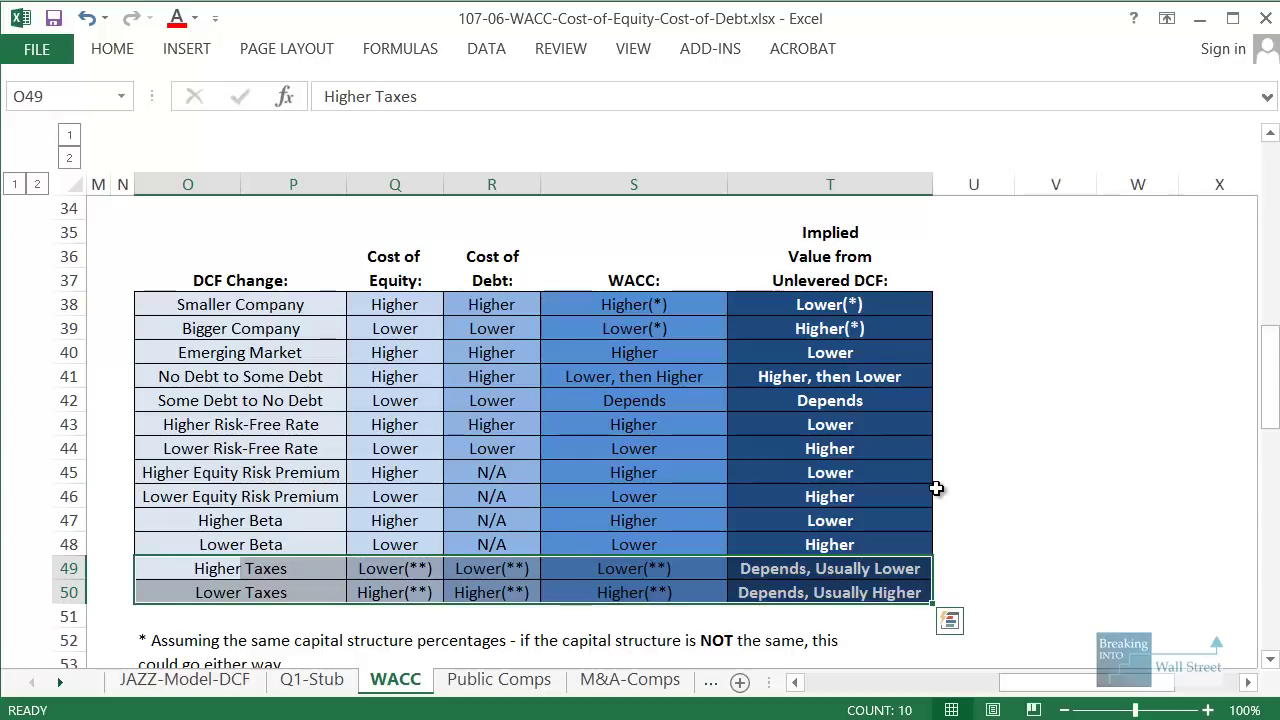
pyautogui.scroll(-1, 936, 488)
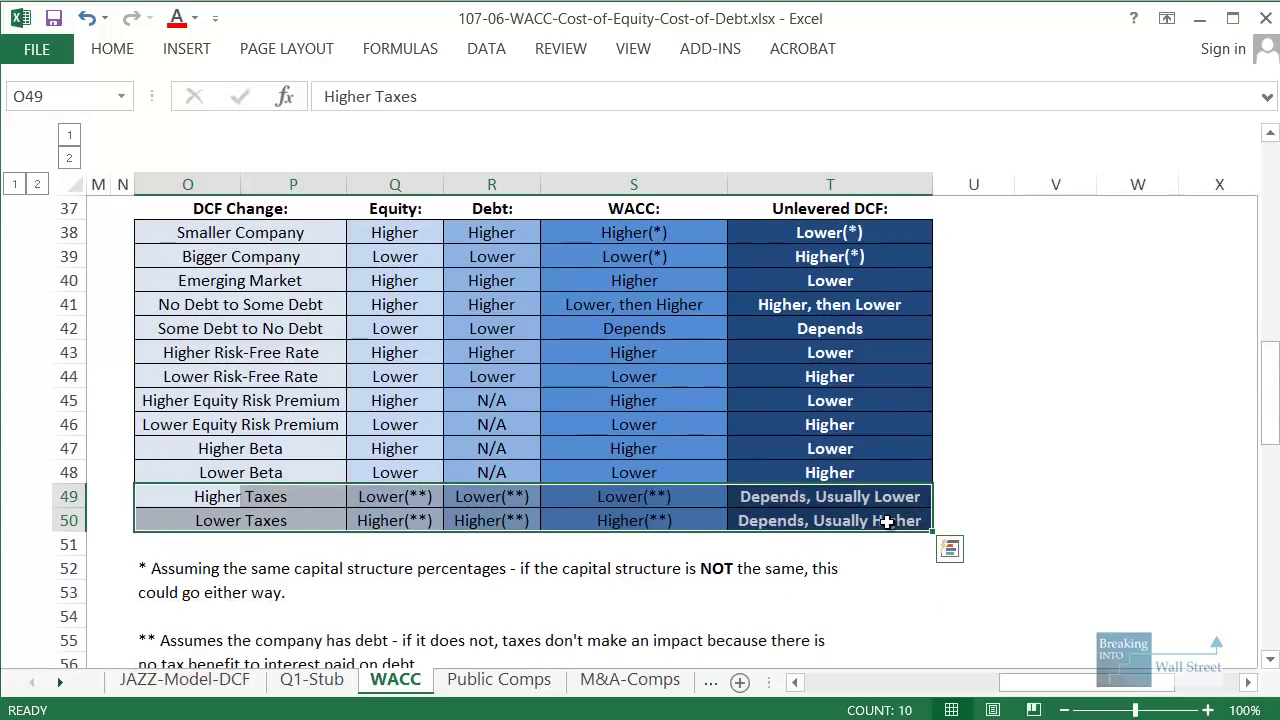
pyautogui.click(886, 520)
pyautogui.hotkey('shift', 'space')
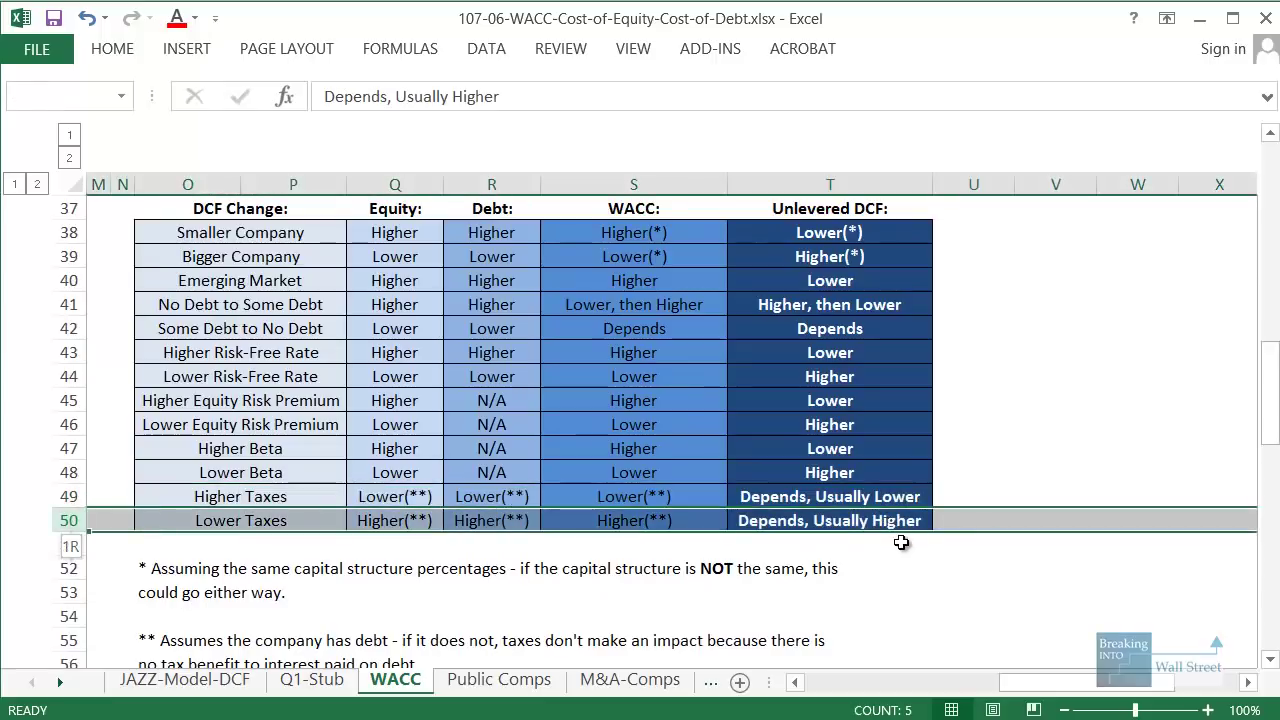
pyautogui.scroll(1, 686, 500)
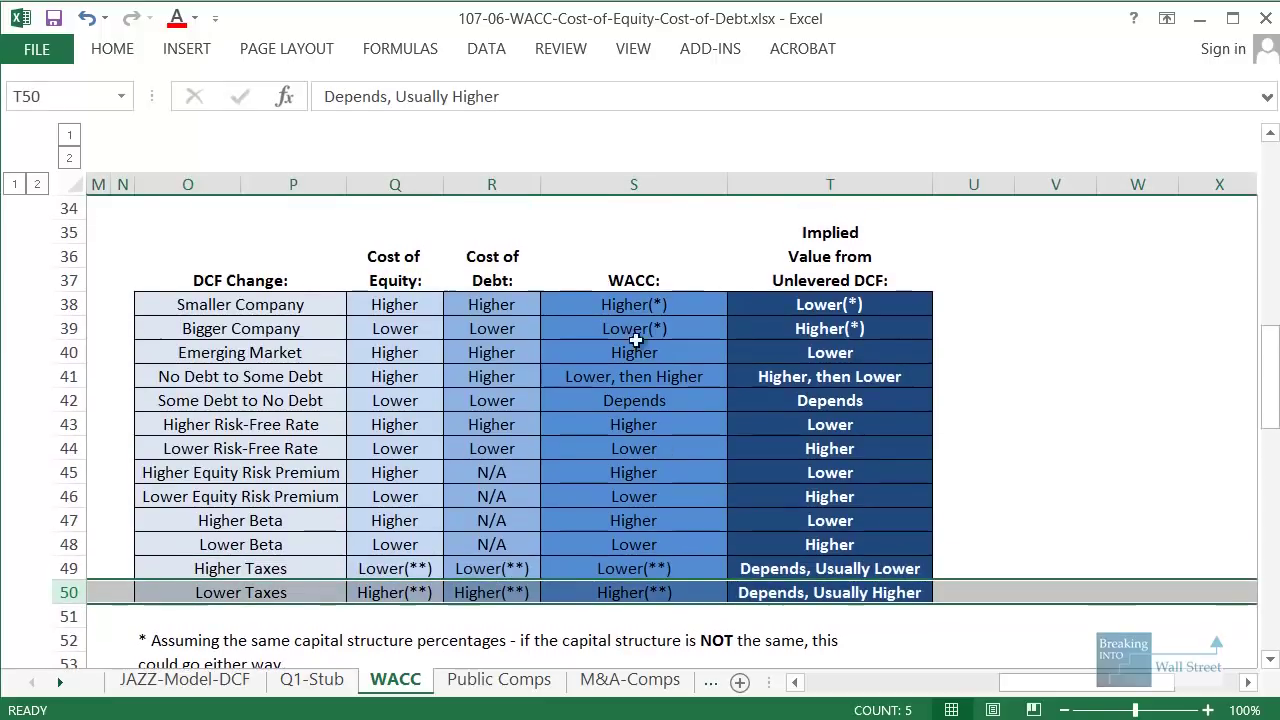
pyautogui.moveTo(568, 267); pyautogui.dragTo(708, 296)
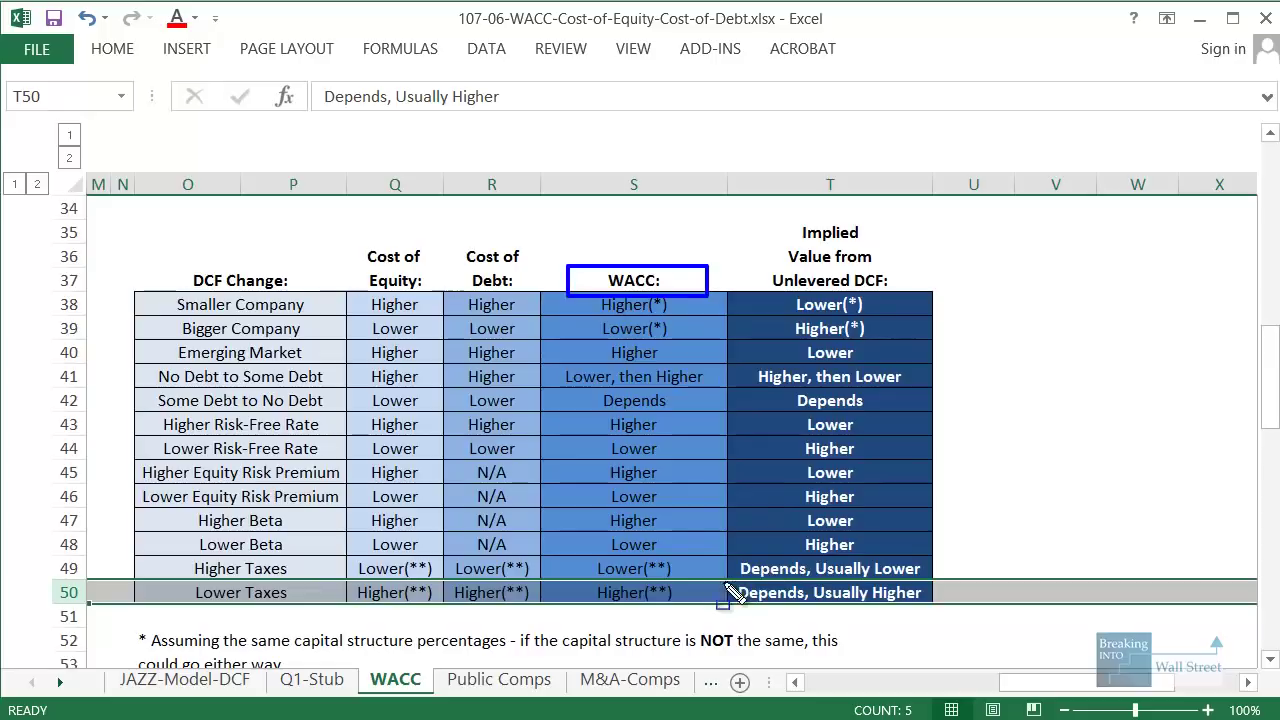
pyautogui.moveTo(728, 580); pyautogui.dragTo(968, 614)
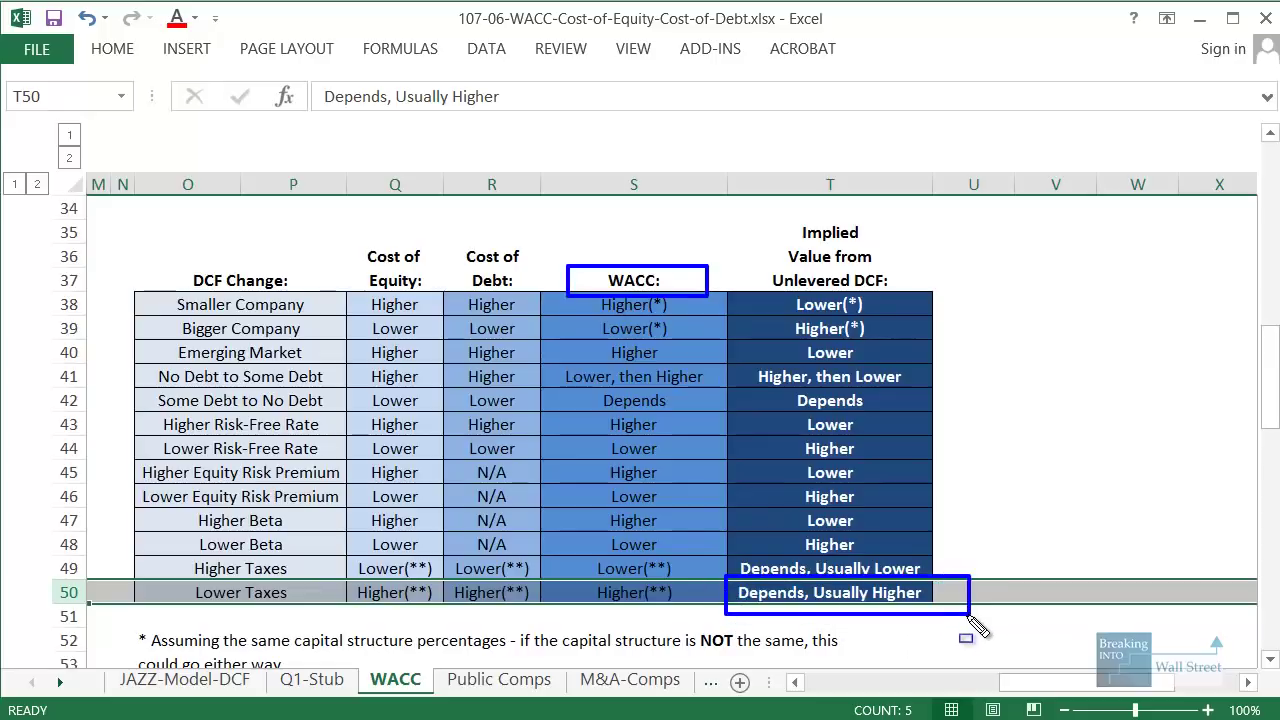